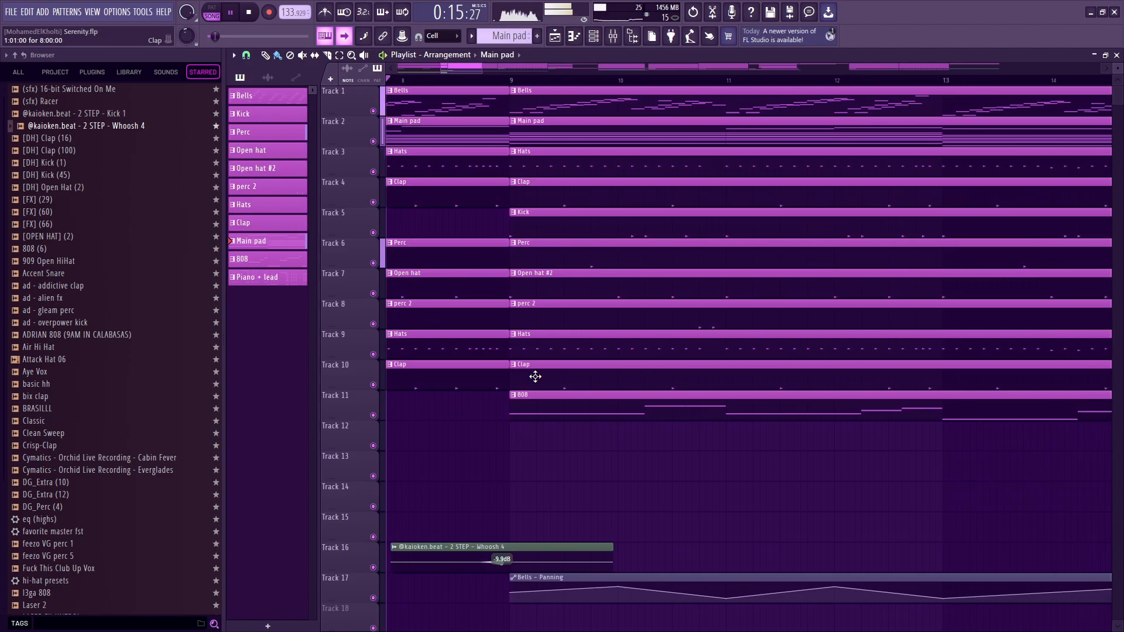
Look over the playlist arrangement while the beat plays.
{"action": "scroll", "coordinate": [535, 377], "scroll_direction": "down", "scroll_amount": 3}
{"action": "scroll", "coordinate": [535, 376], "scroll_direction": "down", "scroll_amount": 1}
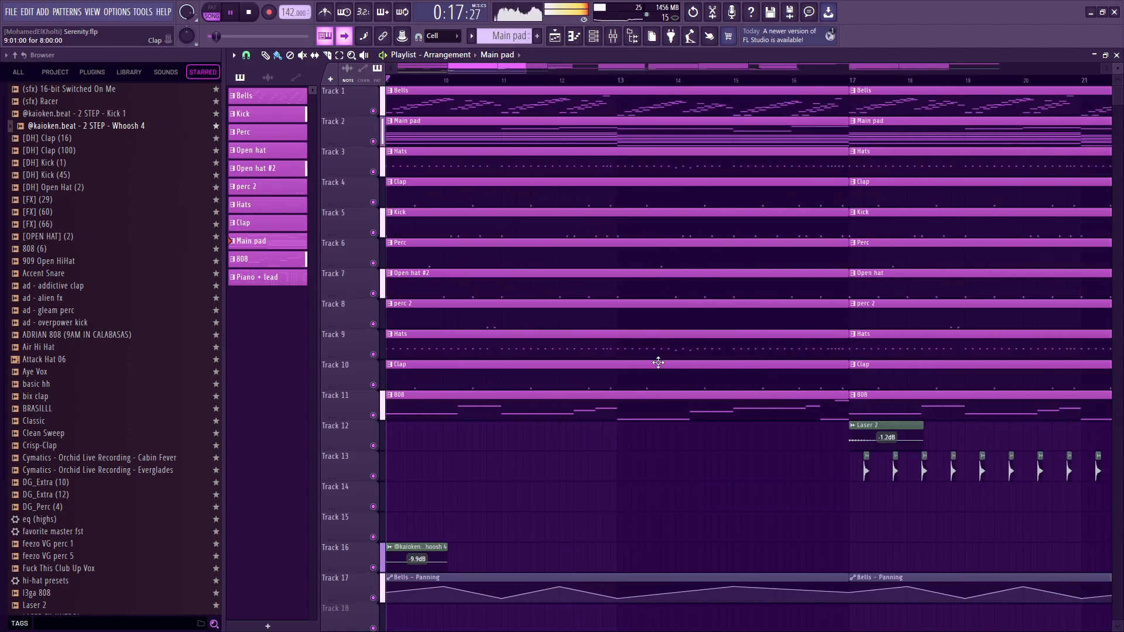
{"action": "left_click", "coordinate": [383, 55]}
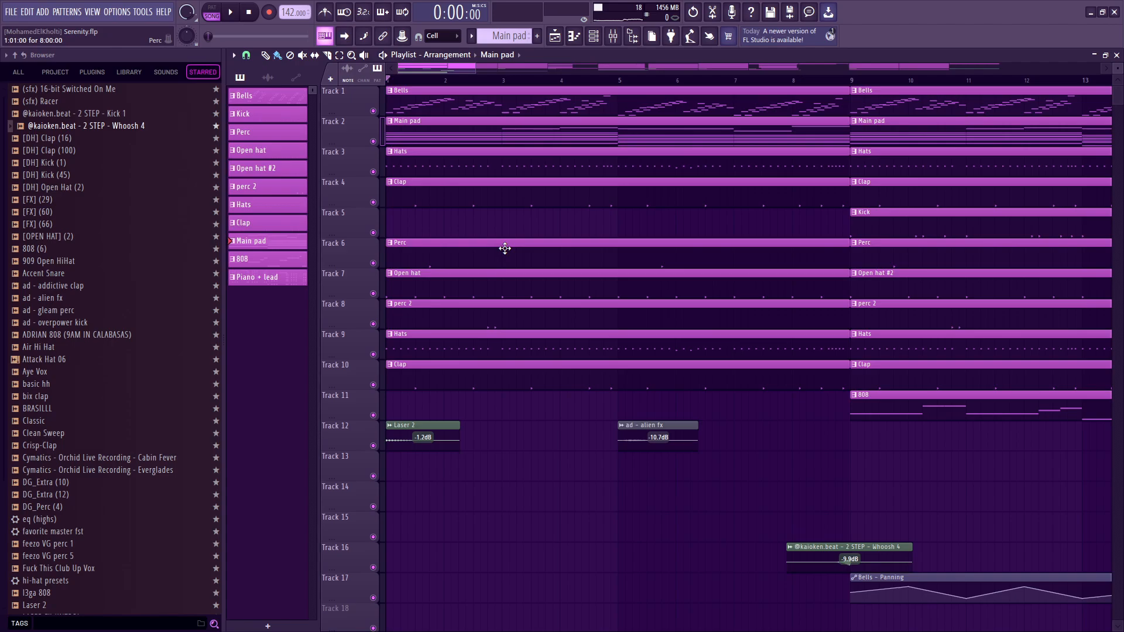
Play back the Main pad pattern's ZENOLOGY #2 chords in the piano roll and look over its notes.
{"action": "scroll", "coordinate": [567, 296], "scroll_direction": "down", "scroll_amount": 3}
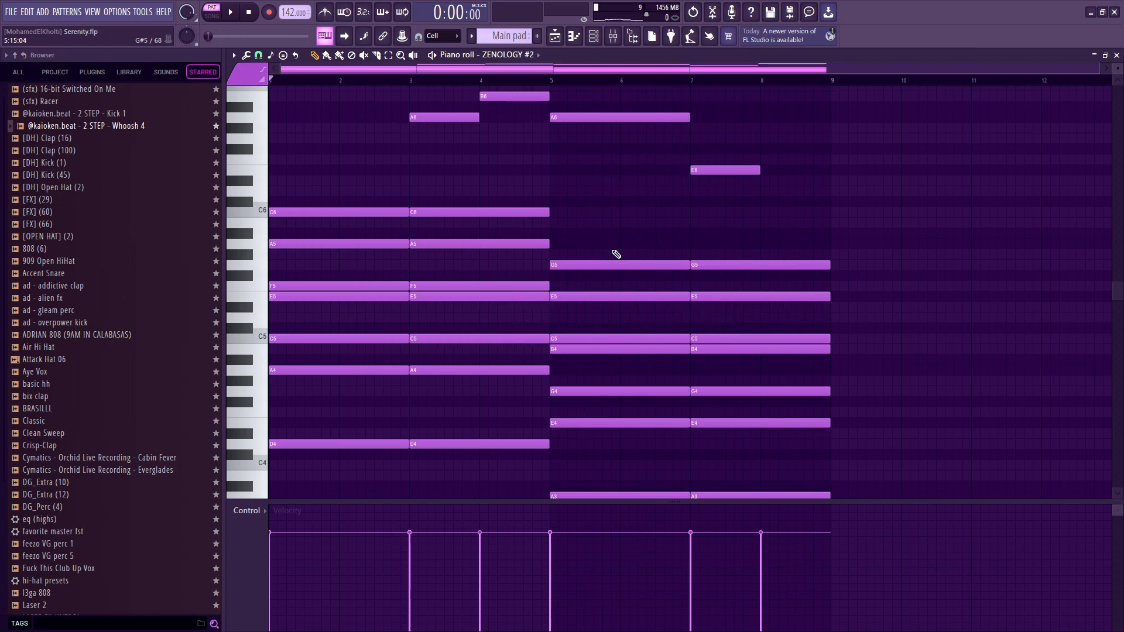
{"action": "key", "text": "space"}
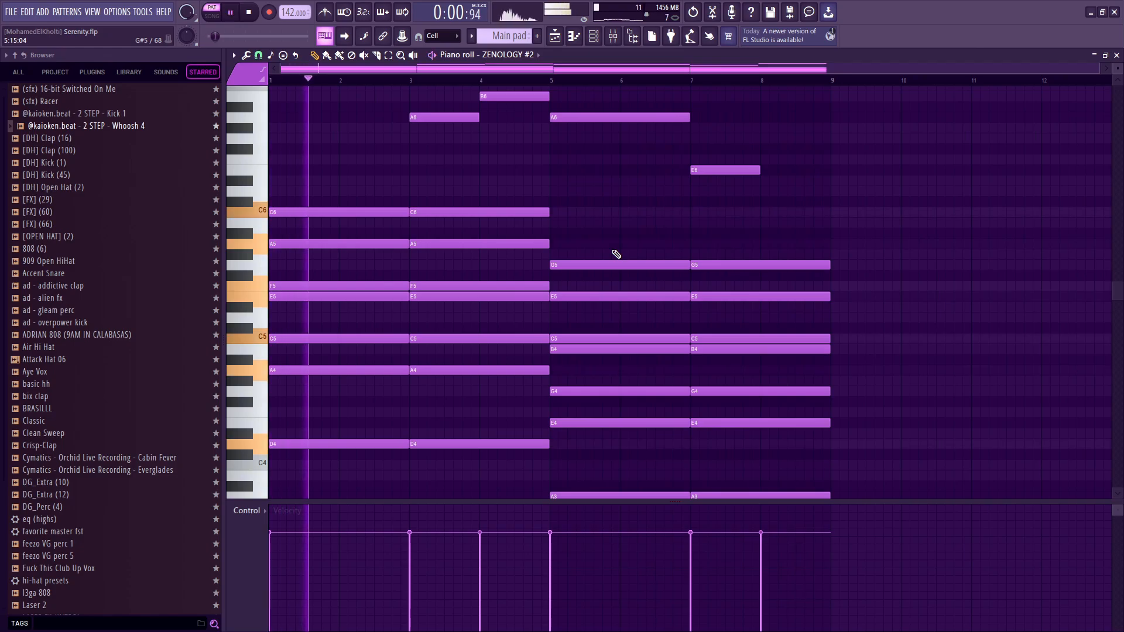
{"action": "scroll", "coordinate": [640, 260], "scroll_direction": "up", "scroll_amount": 1}
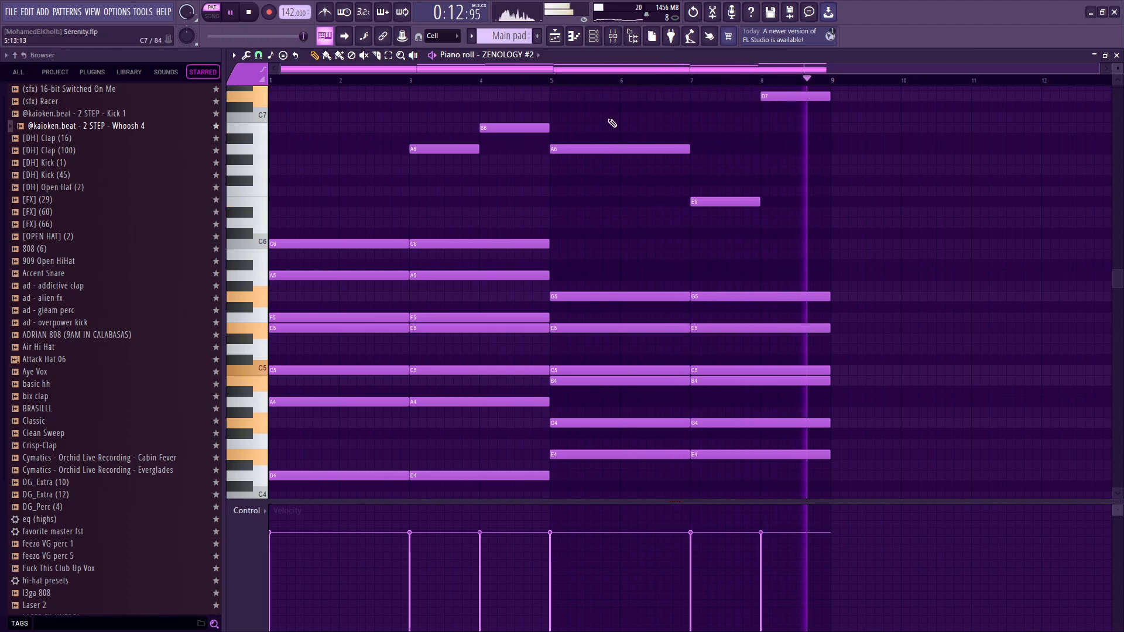
{"action": "key", "text": "space"}
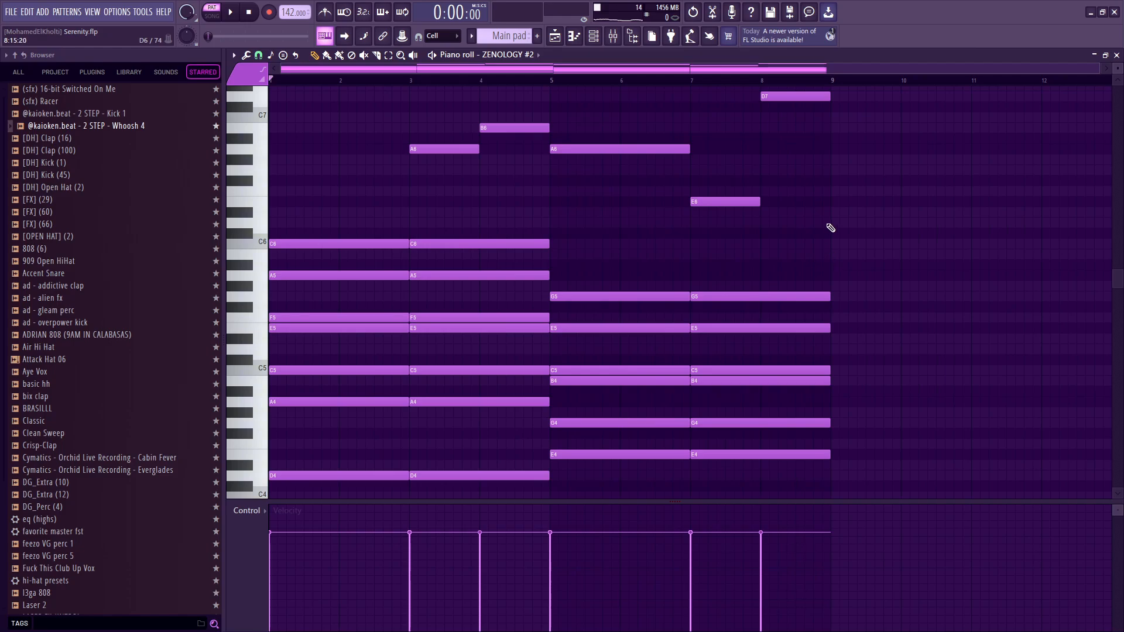
{"action": "scroll", "coordinate": [820, 291], "scroll_direction": "down", "scroll_amount": 3}
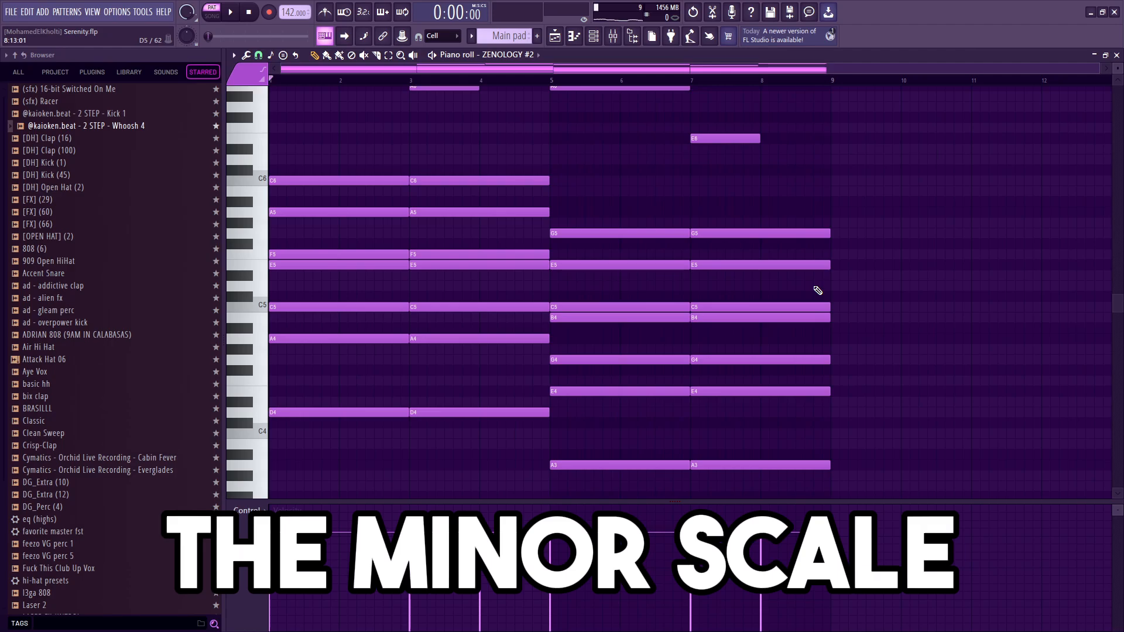
Stamp a Minor 9th chord at bar 9, lower its root to D5, and play it back.
{"action": "scroll", "coordinate": [527, 258], "scroll_direction": "up", "scroll_amount": 3}
{"action": "left_click", "coordinate": [286, 55]}
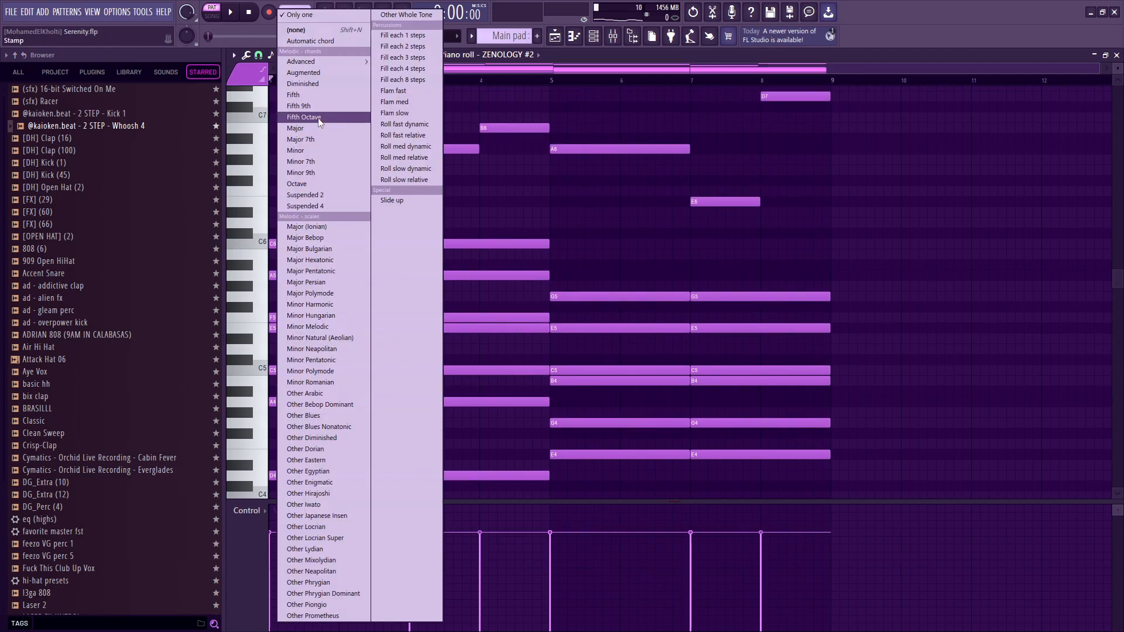
{"action": "left_click", "coordinate": [323, 173]}
{"action": "left_click", "coordinate": [831, 254]}
{"action": "scroll", "coordinate": [860, 275], "scroll_direction": "down", "scroll_amount": 2}
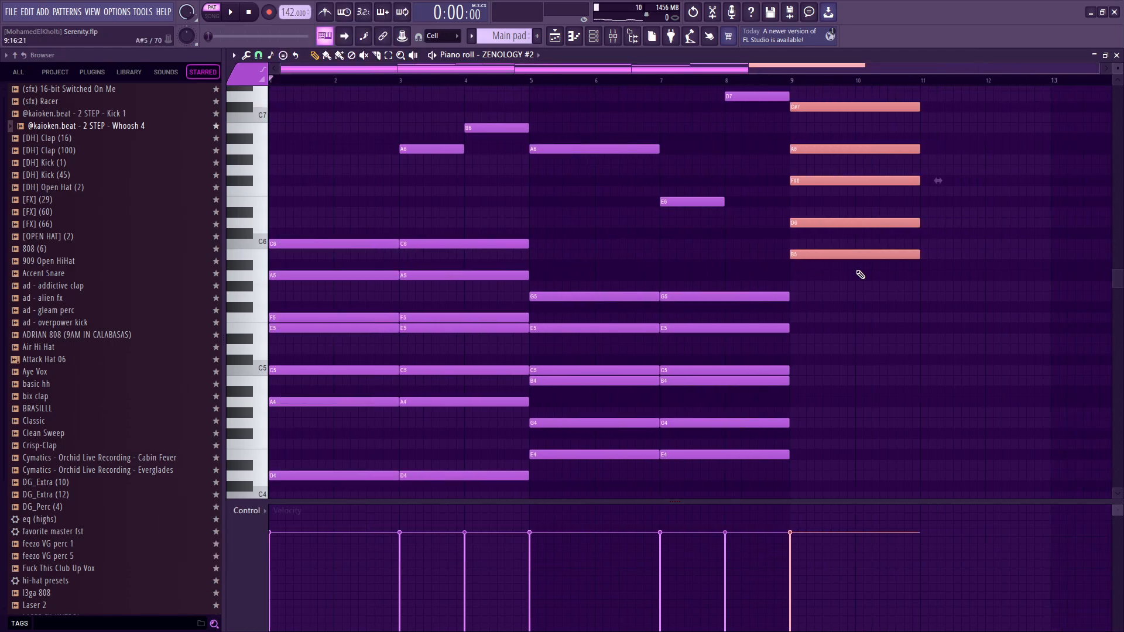
{"action": "left_click_drag", "start_coordinate": [779, 255], "coordinate": [779, 350]}
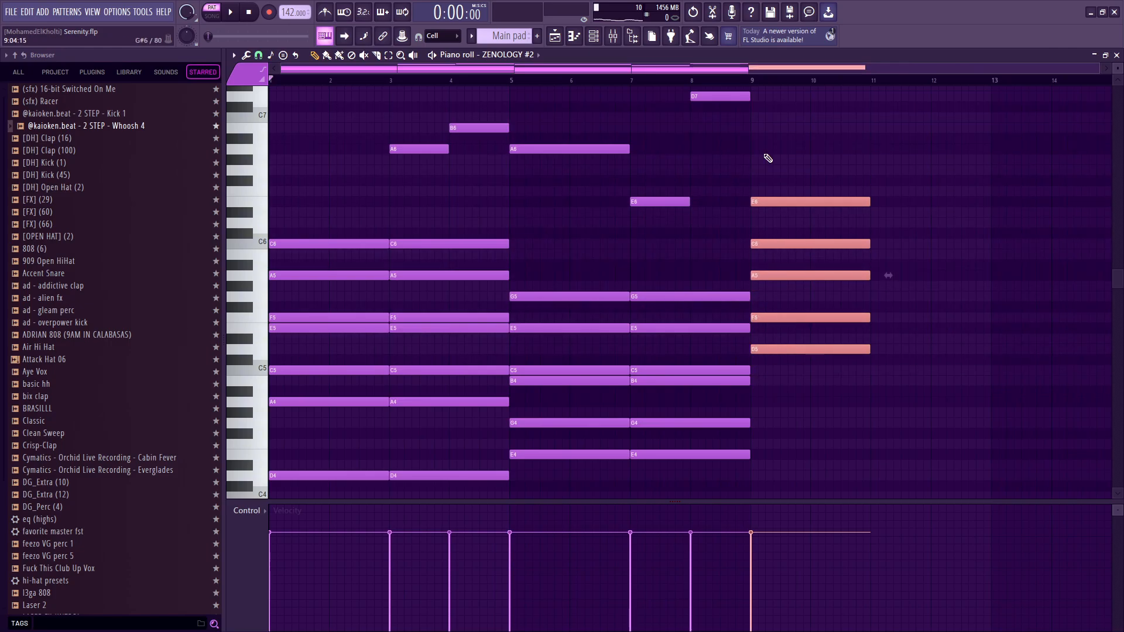
{"action": "left_click", "coordinate": [753, 81]}
{"action": "key", "text": "space"}
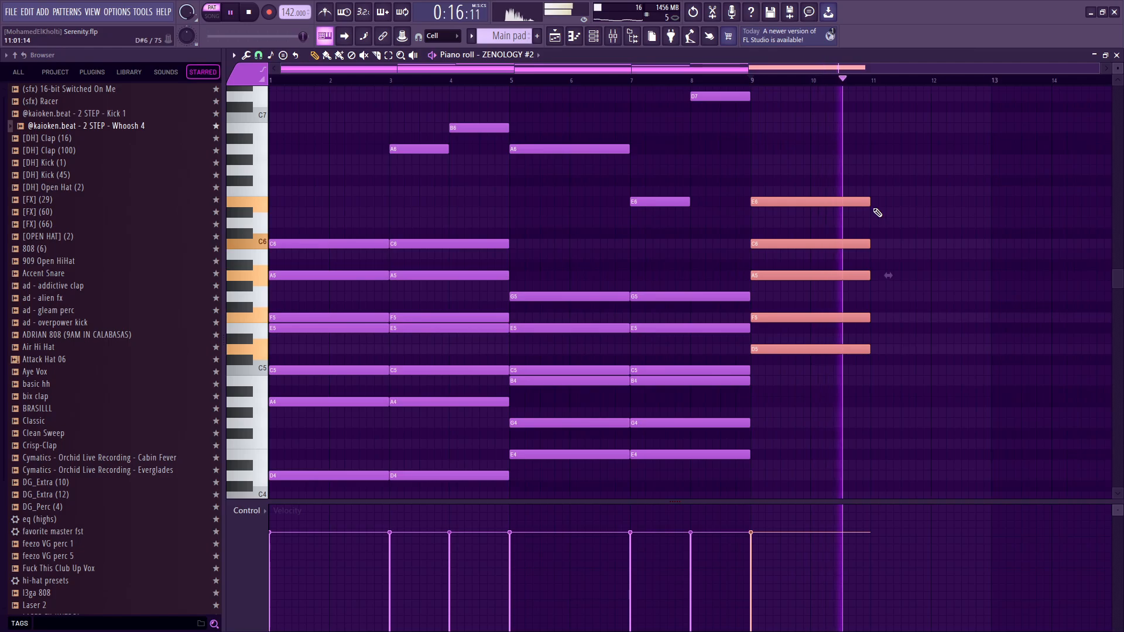
{"action": "key", "text": "space"}
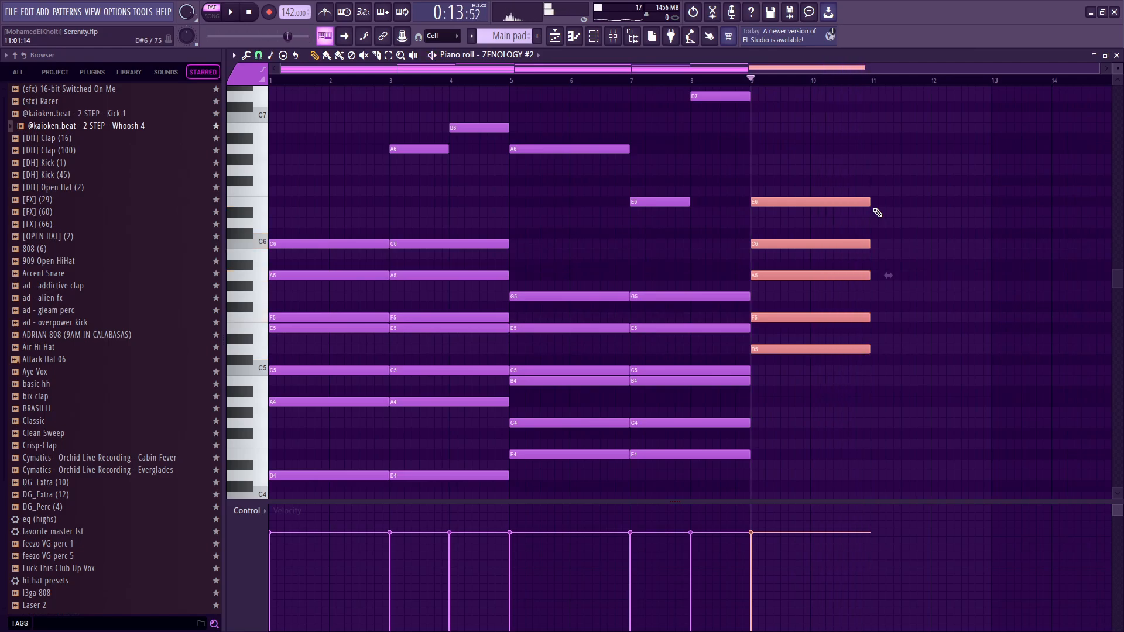
Duplicate the stamped chord to bar 11 with its root transposed down to A4, and play both chords.
{"action": "left_click_drag", "start_coordinate": [789, 204], "coordinate": [906, 205]}
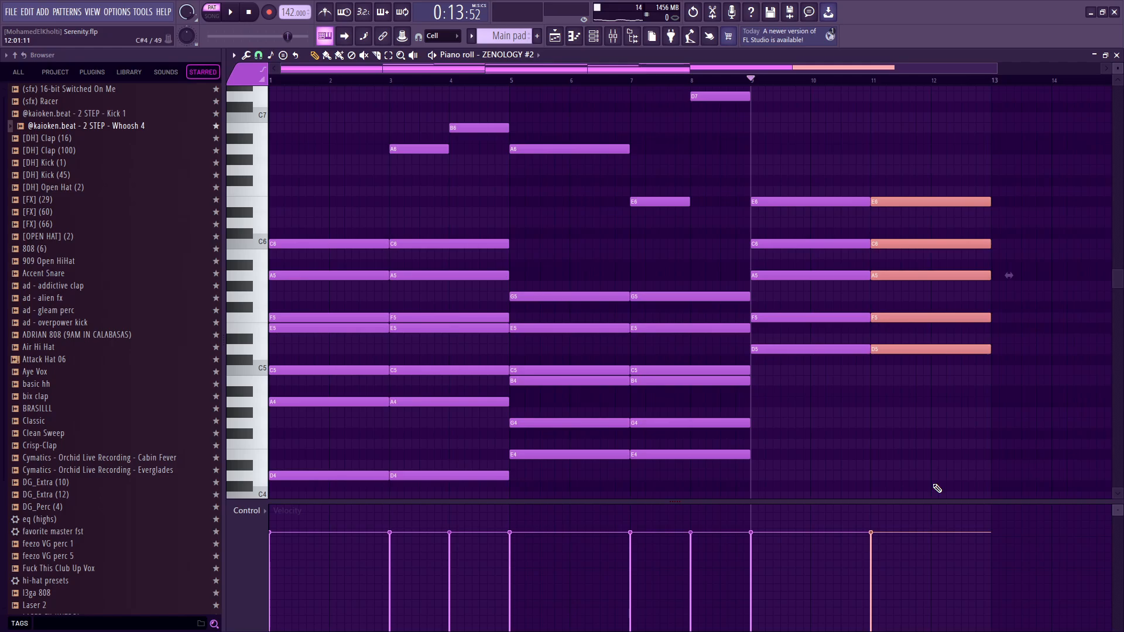
{"action": "key", "text": "Down"}
{"action": "key", "text": "Down"}
{"action": "key", "text": "Down"}
{"action": "key", "text": "Down"}
{"action": "key", "text": "Down"}
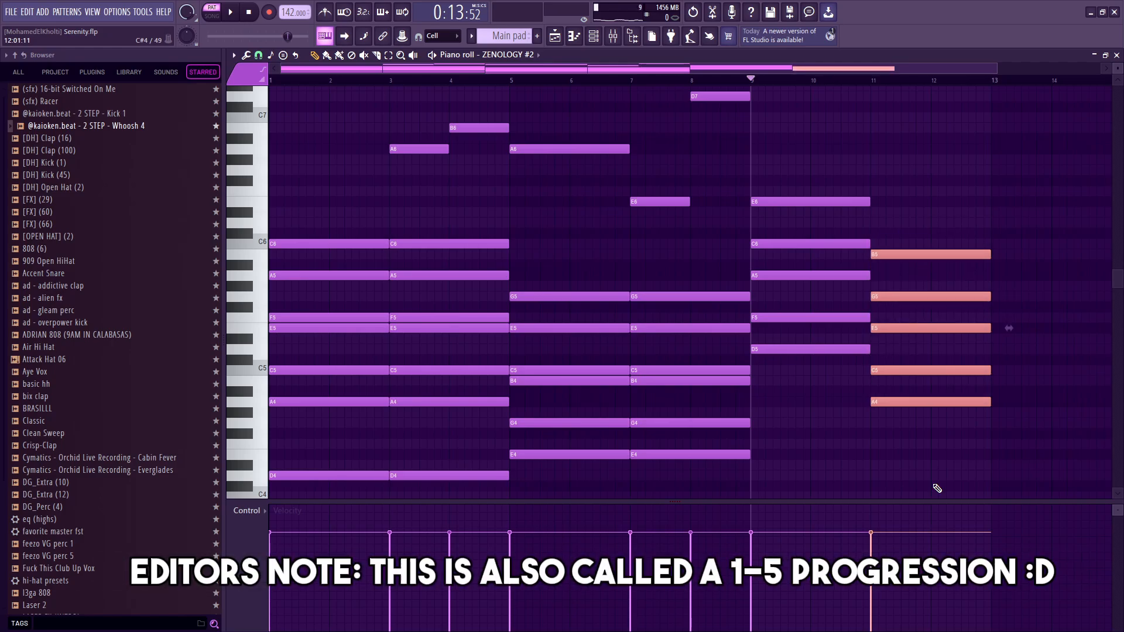
{"action": "key", "text": "space"}
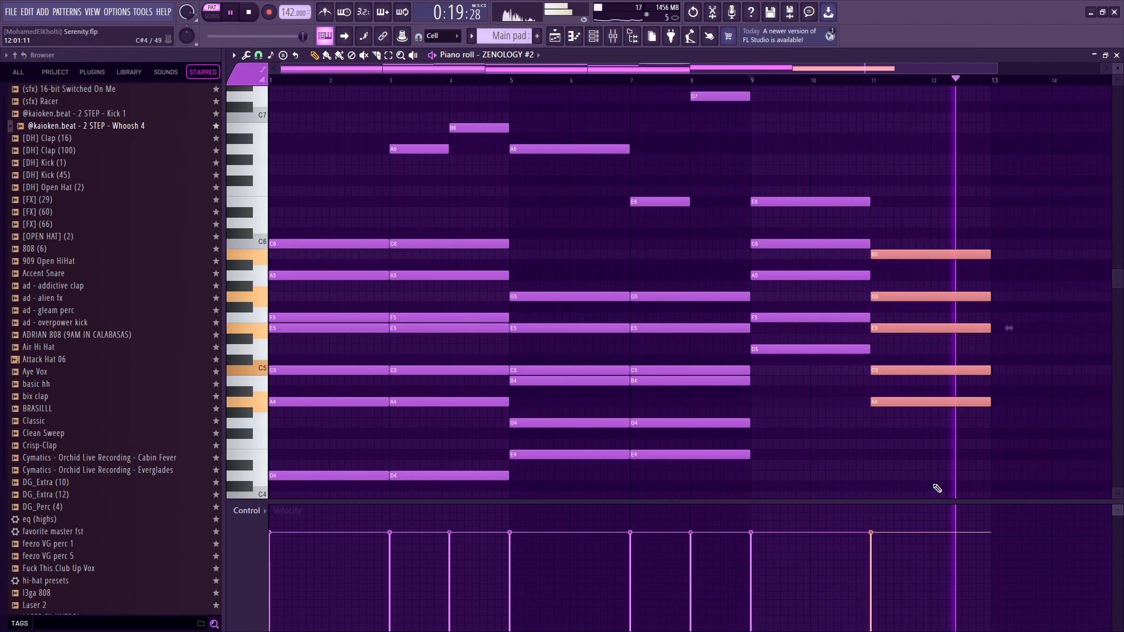
{"action": "key", "text": "space"}
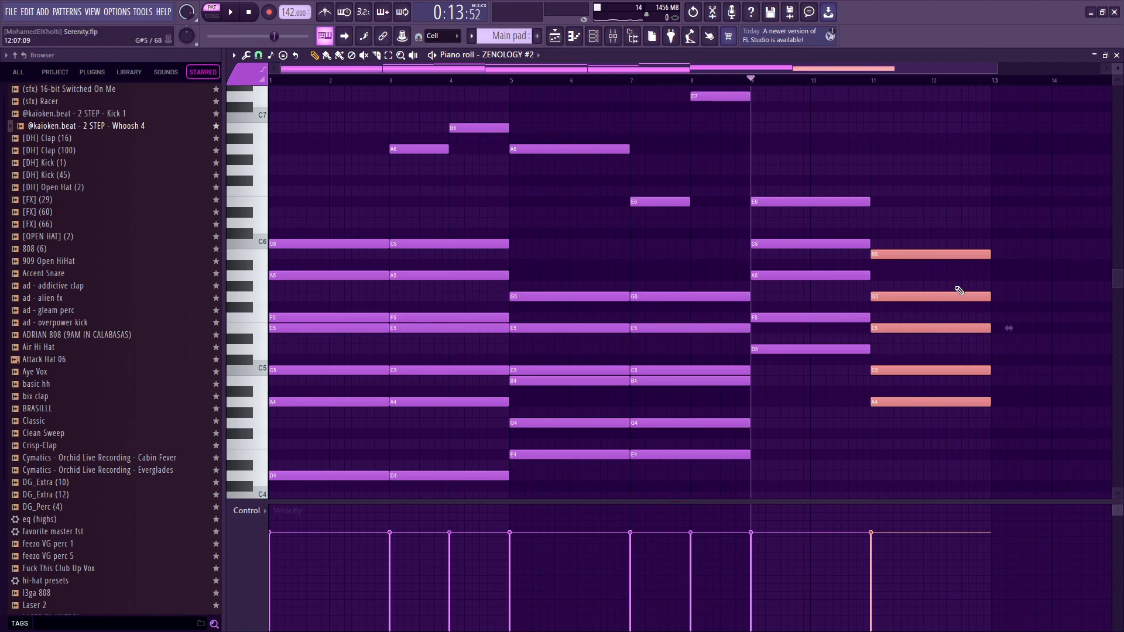
Select both example chords in bars 9 to 12 and transpose them down one octave.
{"action": "scroll", "coordinate": [953, 288], "scroll_direction": "down", "scroll_amount": 3}
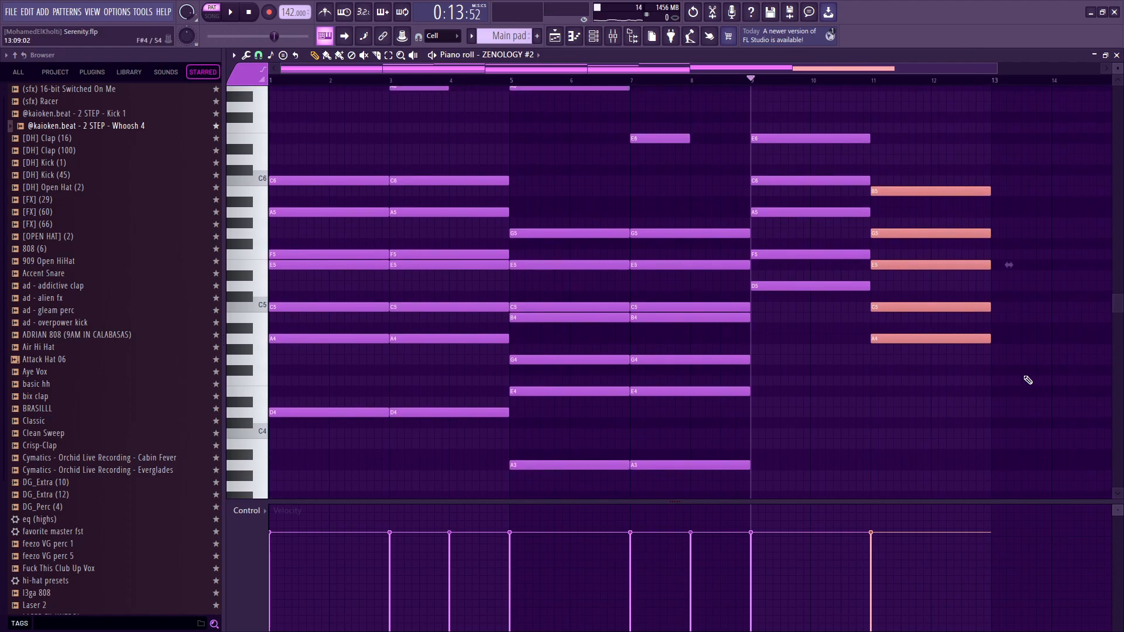
{"action": "left_click_drag", "start_coordinate": [1028, 385], "coordinate": [787, 103], "text": "ctrl"}
{"action": "key", "text": "ctrl+Down"}
{"action": "scroll", "coordinate": [722, 175], "scroll_direction": "down", "scroll_amount": 2}
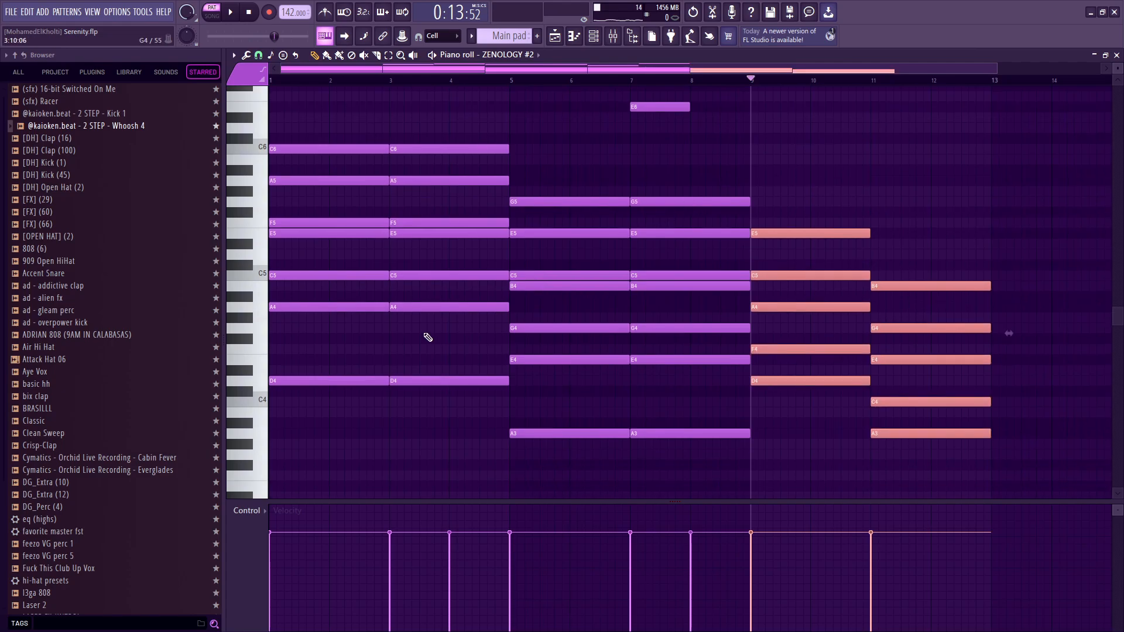
Compare the original chords' bass and upper notes with the example chords by highlighting them in the piano roll.
{"action": "left_click_drag", "start_coordinate": [454, 426], "coordinate": [333, 362], "text": "ctrl"}
{"action": "left_click_drag", "start_coordinate": [398, 455], "coordinate": [624, 432], "text": "ctrl"}
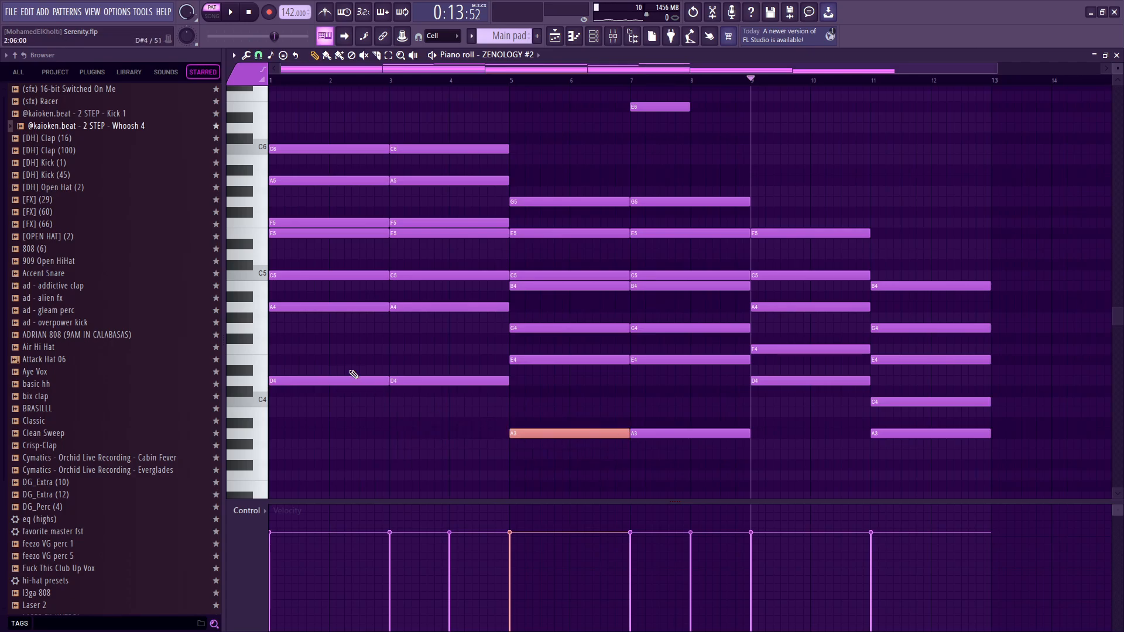
{"action": "left_click_drag", "start_coordinate": [354, 371], "coordinate": [453, 401], "text": "ctrl"}
{"action": "left_click_drag", "start_coordinate": [455, 397], "coordinate": [412, 389], "text": "ctrl"}
{"action": "left_click_drag", "start_coordinate": [973, 467], "coordinate": [819, 351], "text": "ctrl"}
{"action": "scroll", "coordinate": [468, 310], "scroll_direction": "up", "scroll_amount": 3}
{"action": "mouse_move", "coordinate": [320, 203]}
{"action": "left_mouse_down", "text": "ctrl"}
{"action": "mouse_move", "coordinate": [323, 165]}
{"action": "mouse_move", "coordinate": [310, 326]}
{"action": "left_mouse_up", "text": "ctrl"}
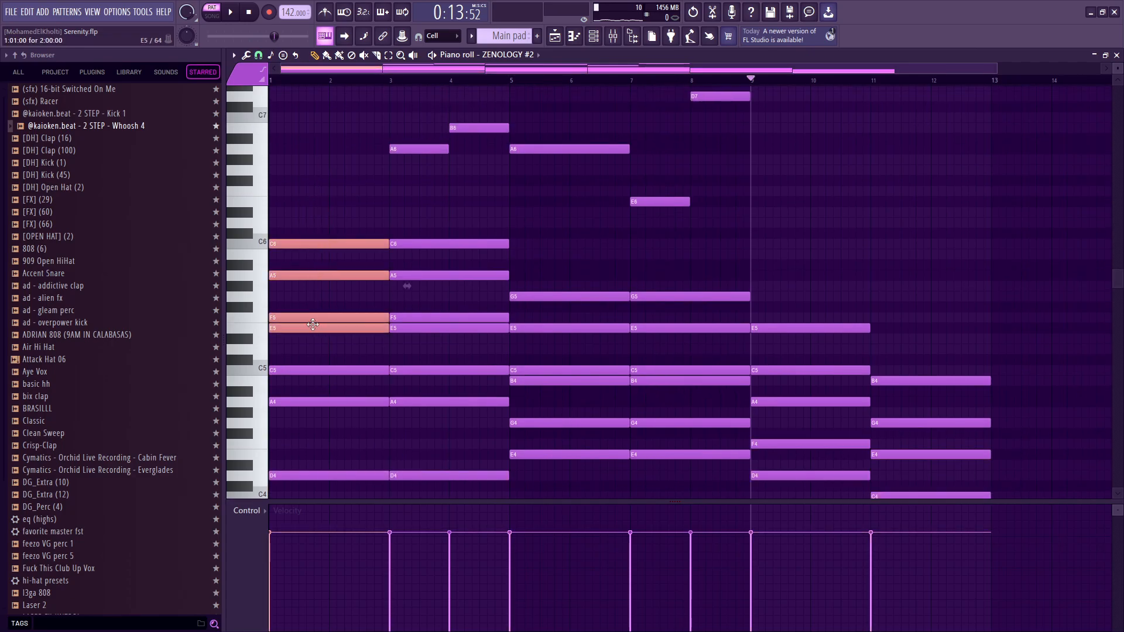
Delete the two example chords from bars 9 to 12.
{"action": "scroll", "coordinate": [644, 328], "scroll_direction": "down", "scroll_amount": 4}
{"action": "mouse_move", "coordinate": [799, 264]}
{"action": "left_mouse_down"}
{"action": "mouse_move", "coordinate": [916, 348]}
{"action": "mouse_move", "coordinate": [925, 316]}
{"action": "left_mouse_up"}
{"action": "scroll", "coordinate": [931, 381], "scroll_direction": "down", "scroll_amount": 1}
{"action": "right_click", "coordinate": [936, 449]}
{"action": "scroll", "coordinate": [702, 326], "scroll_direction": "up", "scroll_amount": 2}
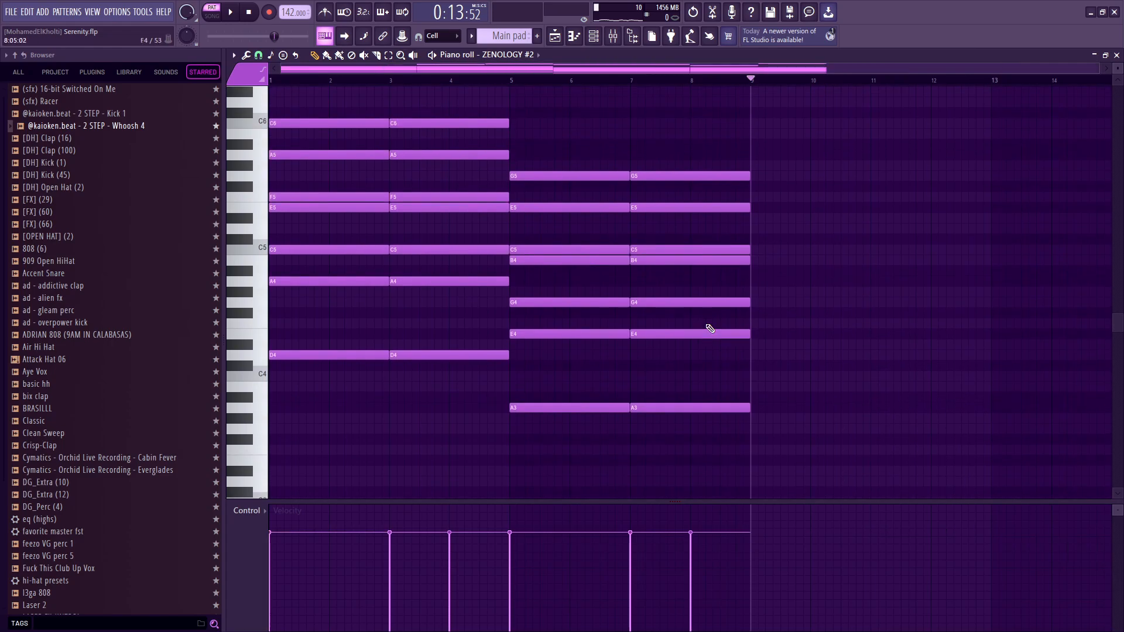
Select the pad's top melody notes from C6 upward and play the pattern from bar 3.
{"action": "scroll", "coordinate": [778, 309], "scroll_direction": "up", "scroll_amount": 1, "text": "ctrl"}
{"action": "scroll", "coordinate": [778, 309], "scroll_direction": "up", "scroll_amount": 2}
{"action": "key", "text": "space"}
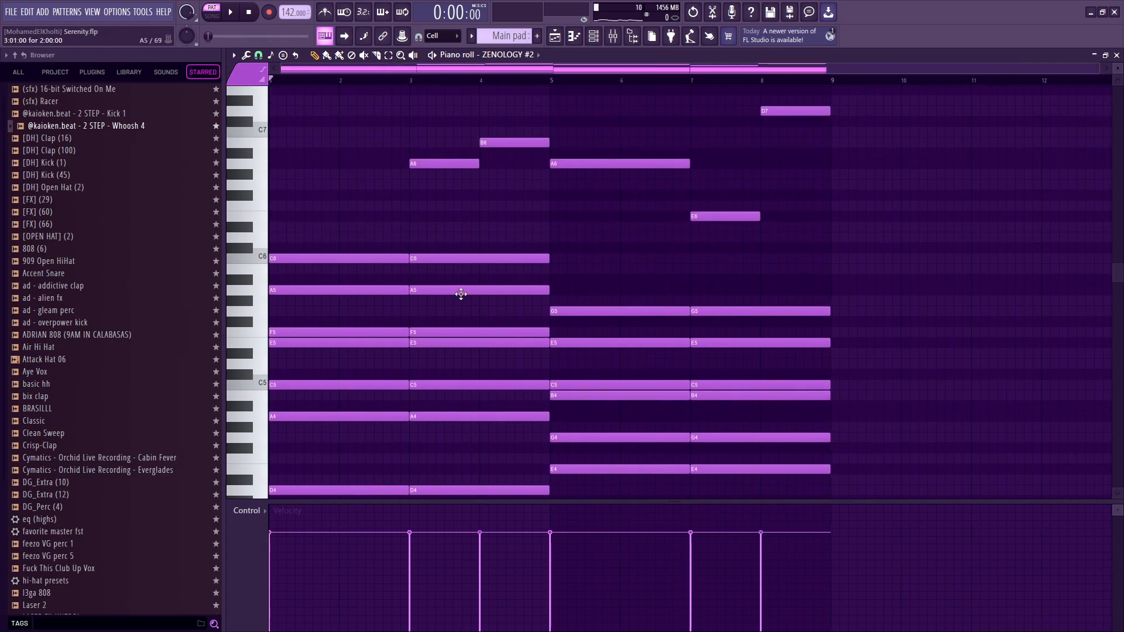
{"action": "scroll", "coordinate": [765, 319], "scroll_direction": "up", "scroll_amount": 3}
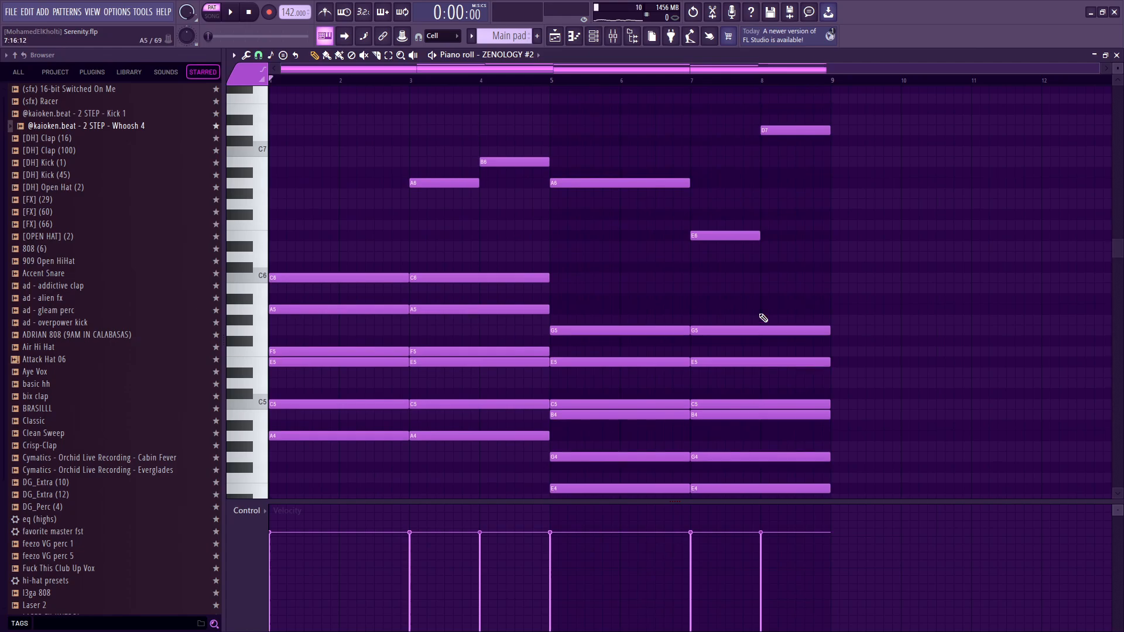
{"action": "left_click_drag", "start_coordinate": [866, 354], "coordinate": [408, 84], "text": "ctrl"}
{"action": "left_click", "coordinate": [408, 83]}
{"action": "key", "text": "space"}
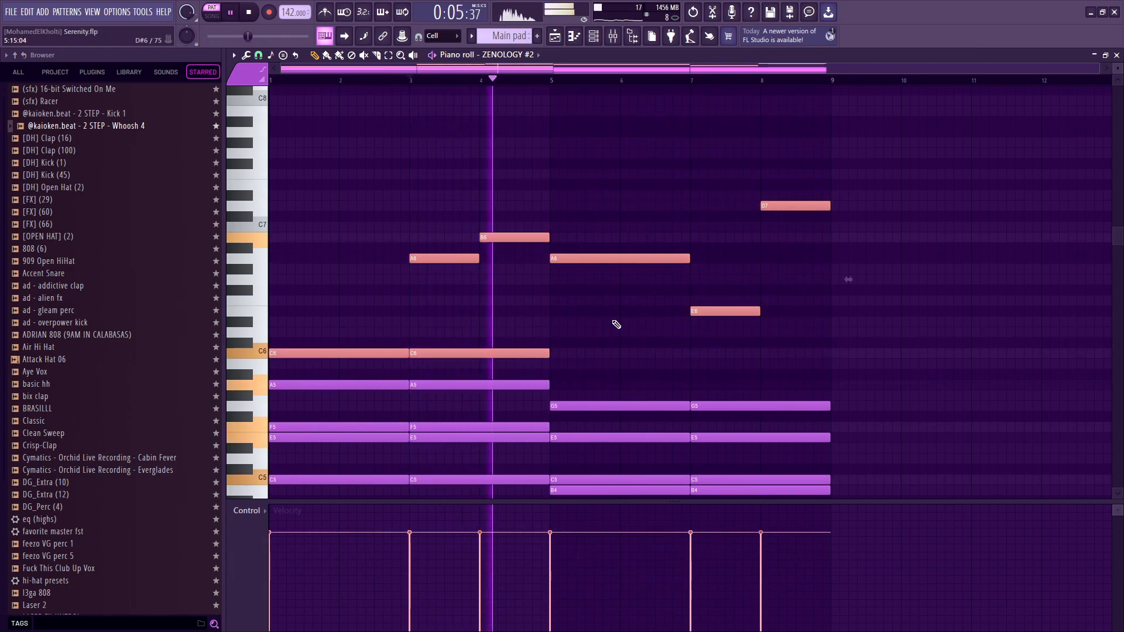
{"action": "key", "text": "space"}
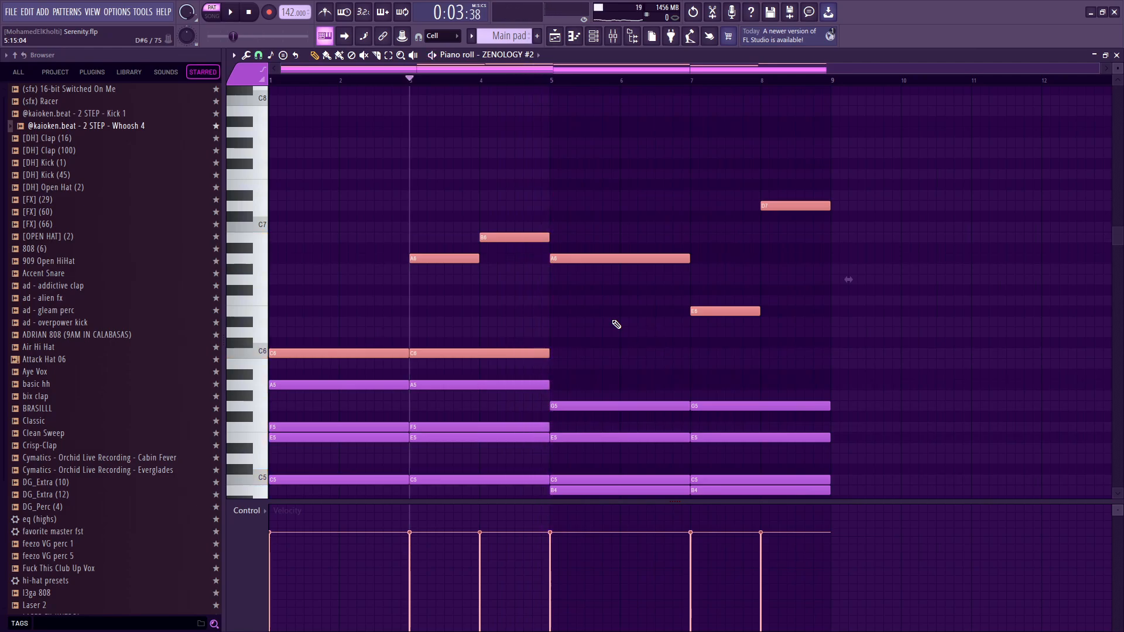
Highlight the sustained chord notes from A3 to C6 beneath the melody, clear the selection, and review the full voicing.
{"action": "scroll", "coordinate": [617, 325], "scroll_direction": "down", "scroll_amount": 6}
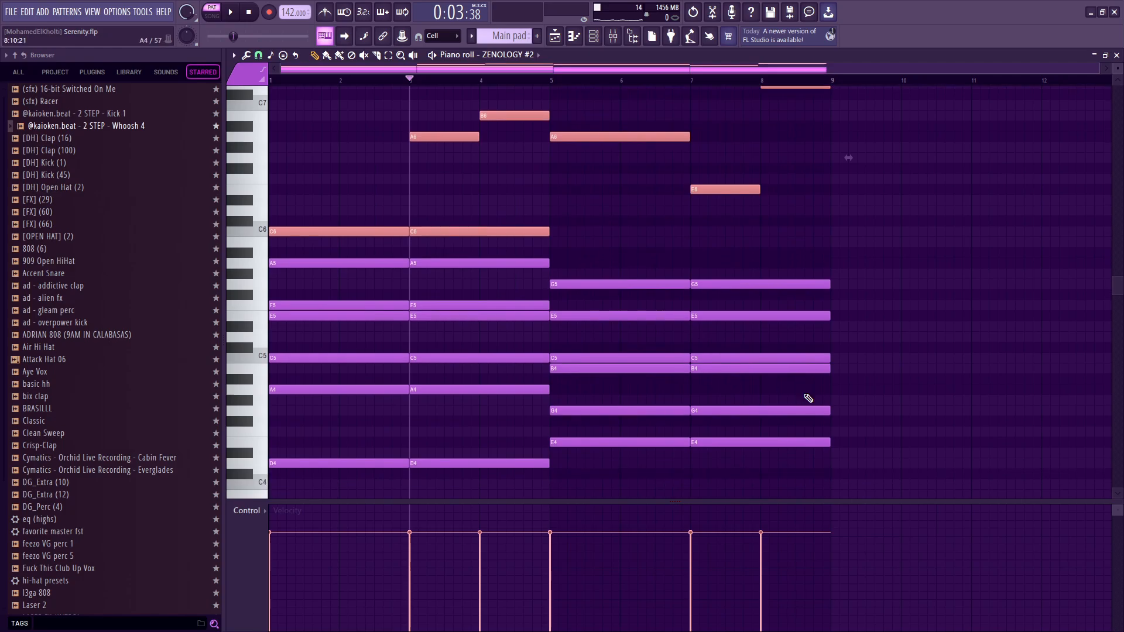
{"action": "left_click_drag", "start_coordinate": [916, 463], "coordinate": [278, 190]}
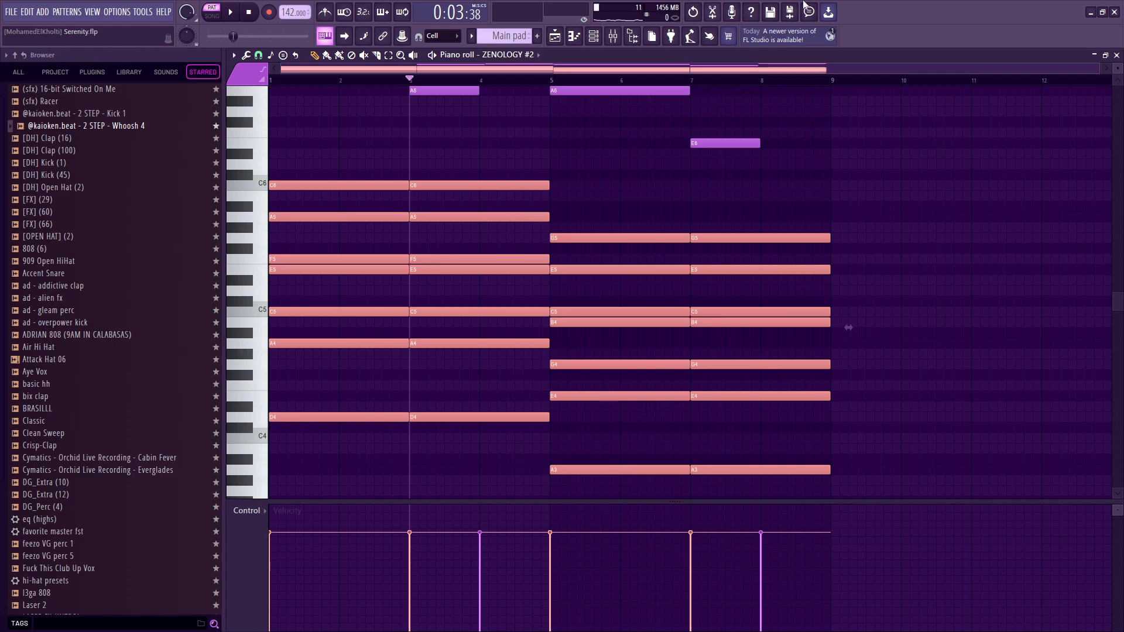
{"action": "left_click", "coordinate": [639, 174]}
{"action": "scroll", "coordinate": [665, 183], "scroll_direction": "up", "scroll_amount": 2}
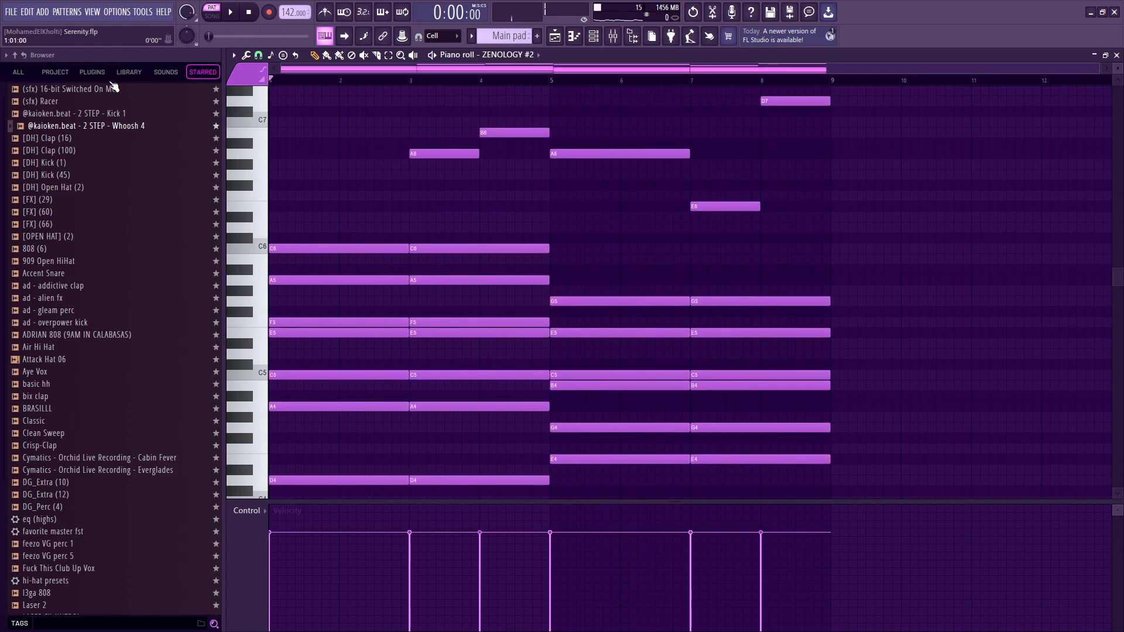
{"action": "scroll", "coordinate": [496, 214], "scroll_direction": "down", "scroll_amount": 1}
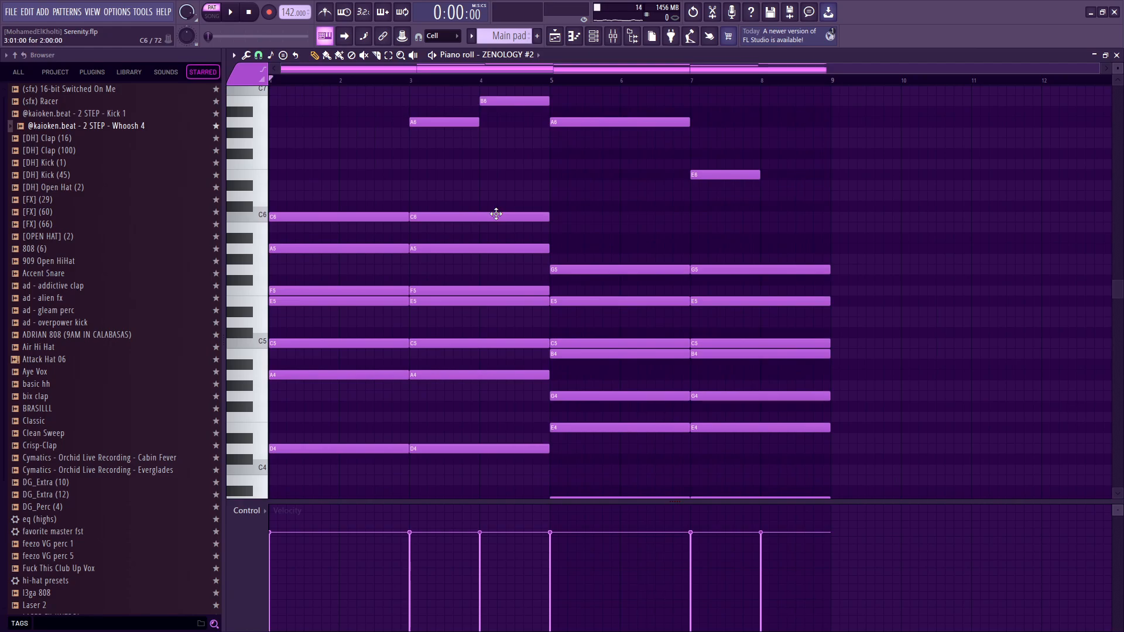
{"action": "scroll", "coordinate": [495, 214], "scroll_direction": "down", "scroll_amount": 3}
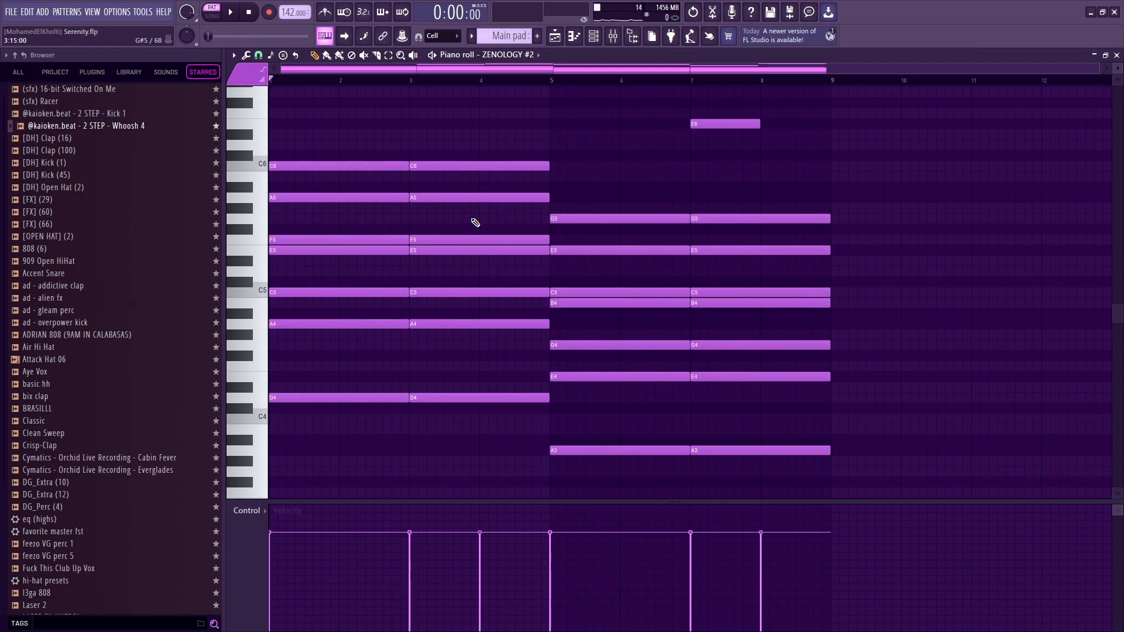
{"action": "scroll", "coordinate": [507, 239], "scroll_direction": "up", "scroll_amount": 5}
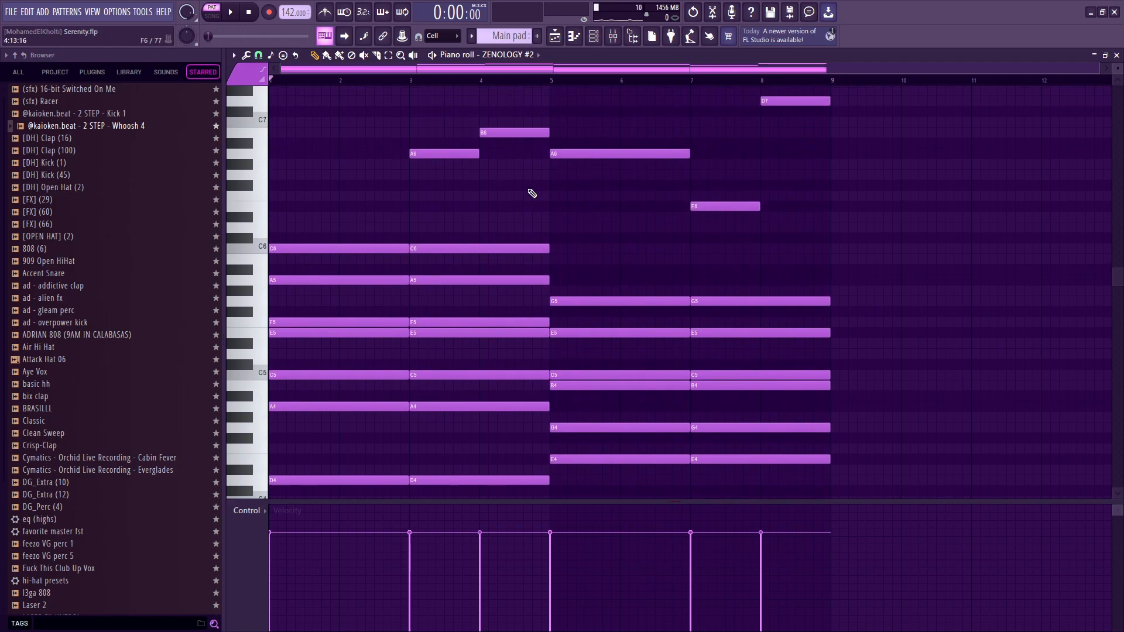
Open the eq (highs) effect on the Main pad mixer track to inspect its low-frequency cut.
{"action": "left_click", "coordinate": [593, 36]}
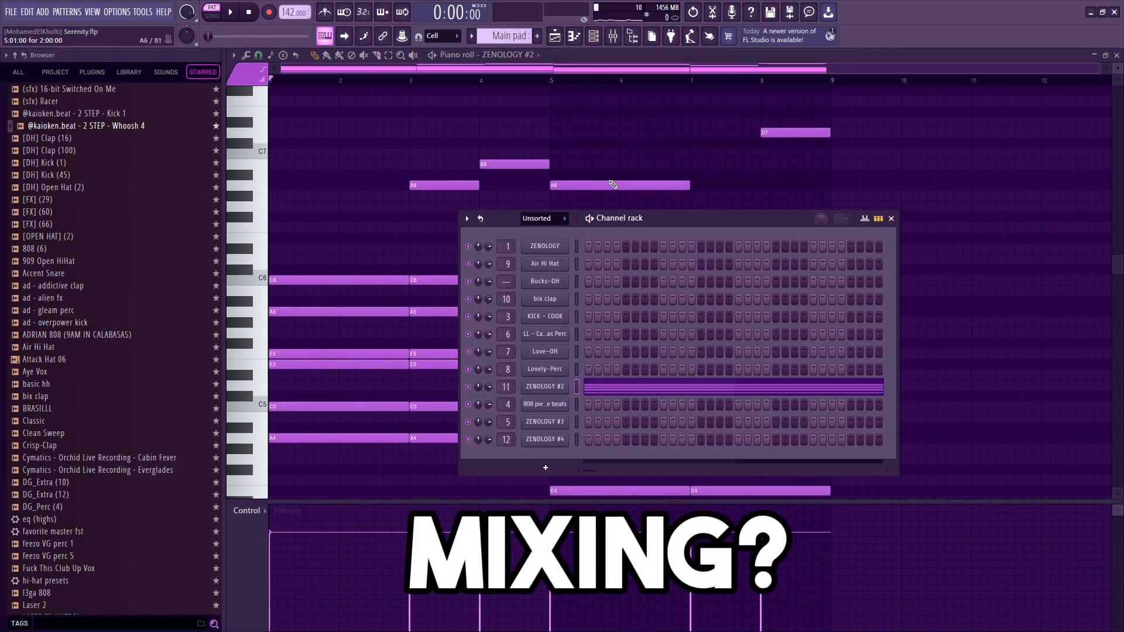
{"action": "left_click", "coordinate": [613, 37]}
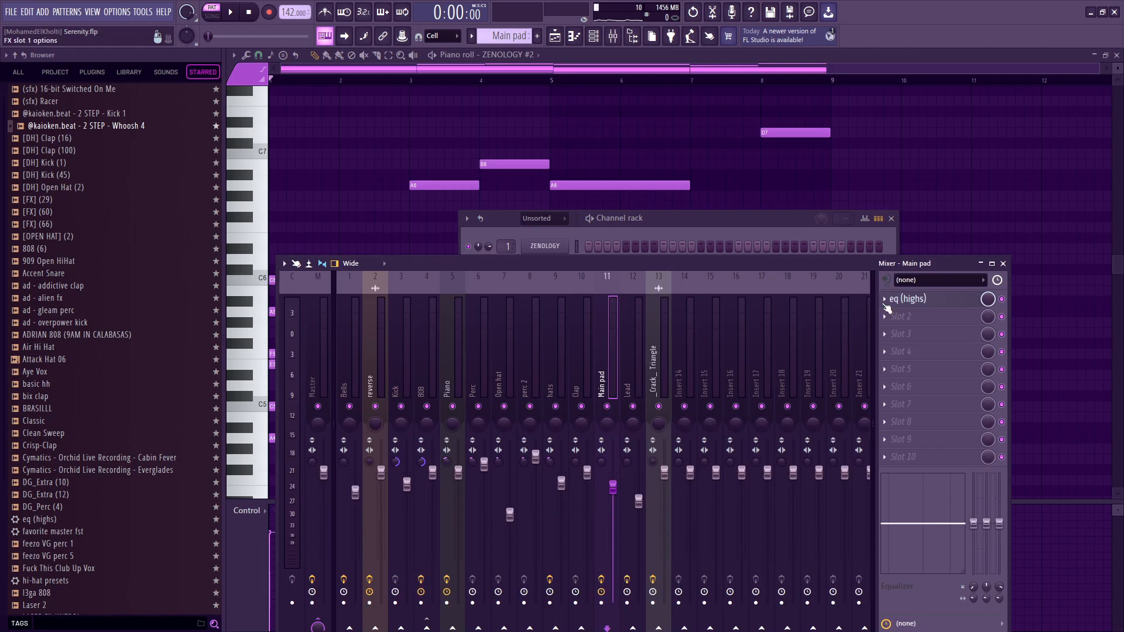
{"action": "left_click", "coordinate": [925, 306]}
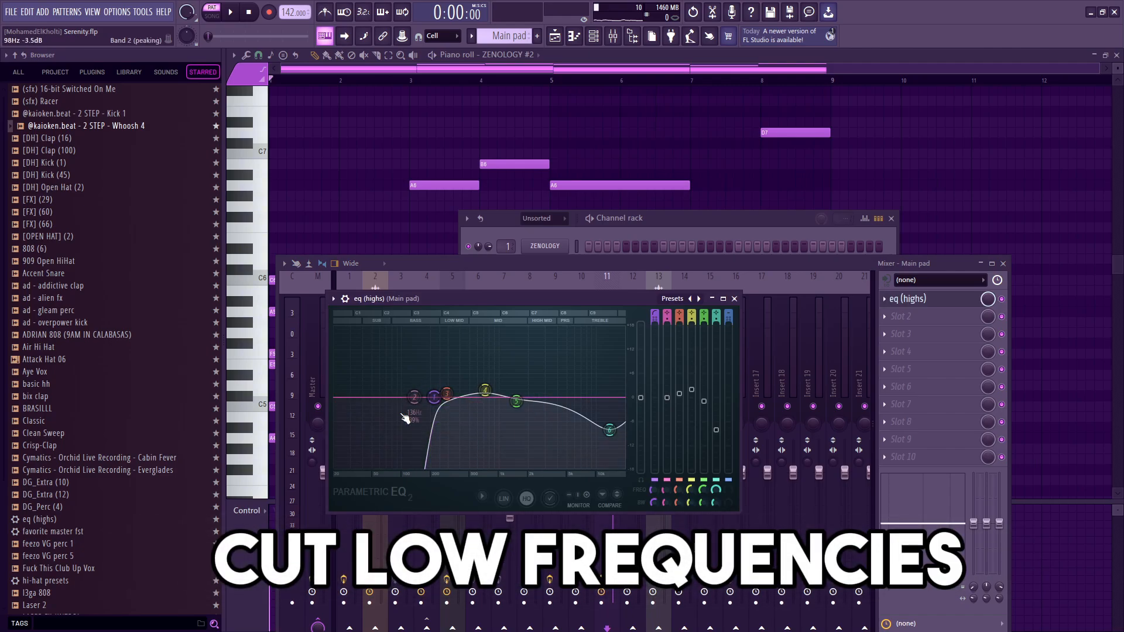
{"action": "left_click_drag", "start_coordinate": [447, 299], "coordinate": [441, 292]}
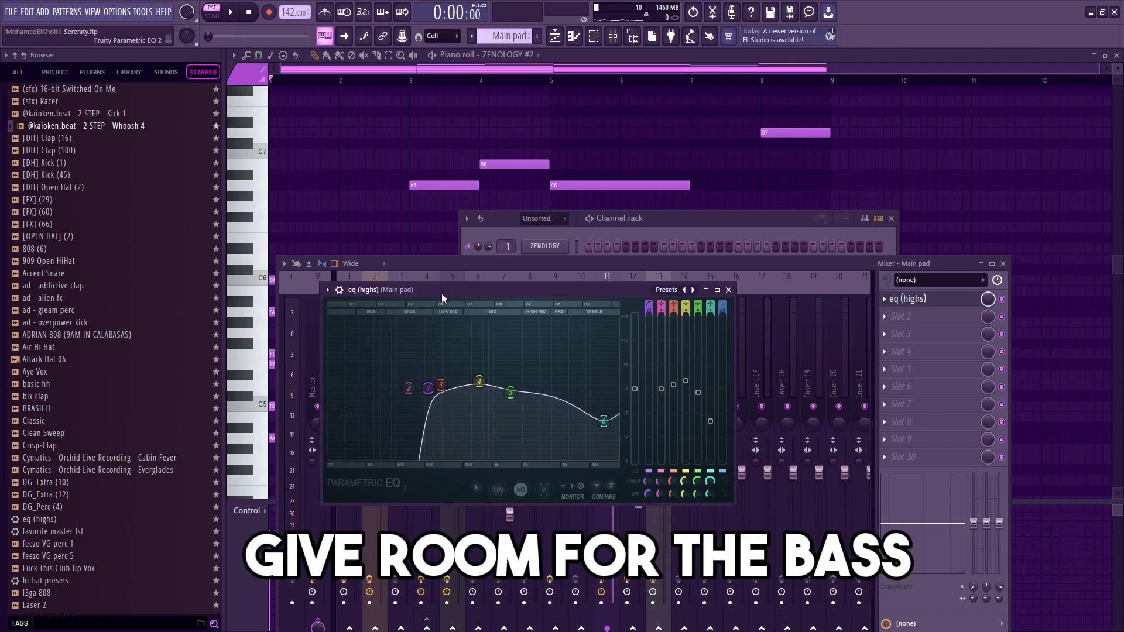
Shift the EQ's band 1 low cut down to the lowest frequencies, play the pad to compare, and restore the cut.
{"action": "key", "text": "space"}
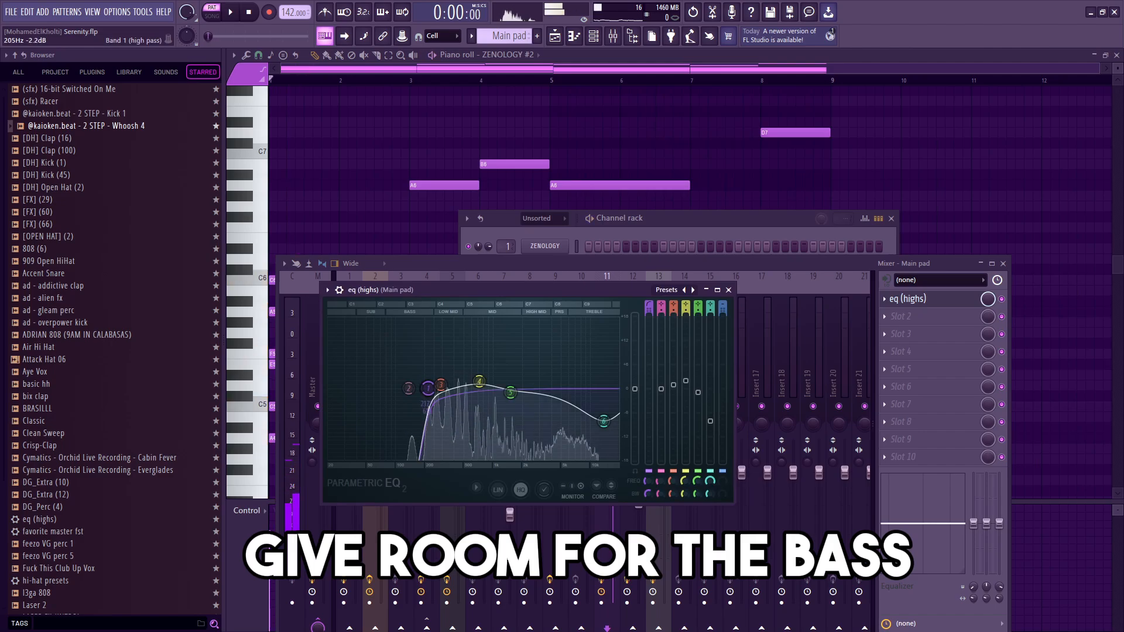
{"action": "left_click_drag", "start_coordinate": [428, 388], "coordinate": [330, 388]}
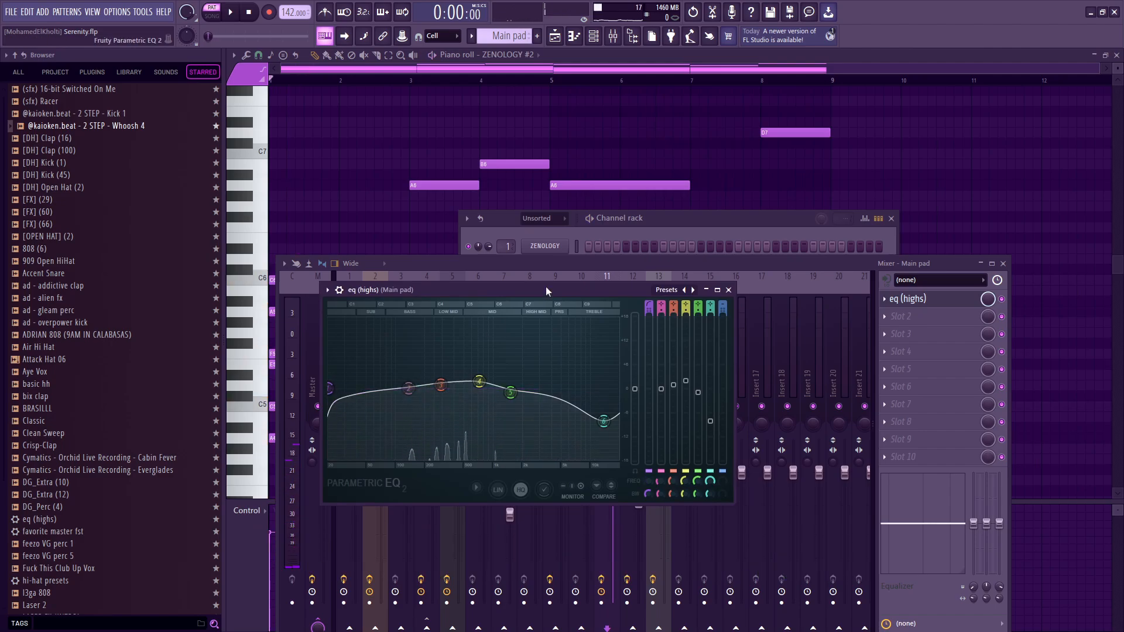
{"action": "key", "text": "space"}
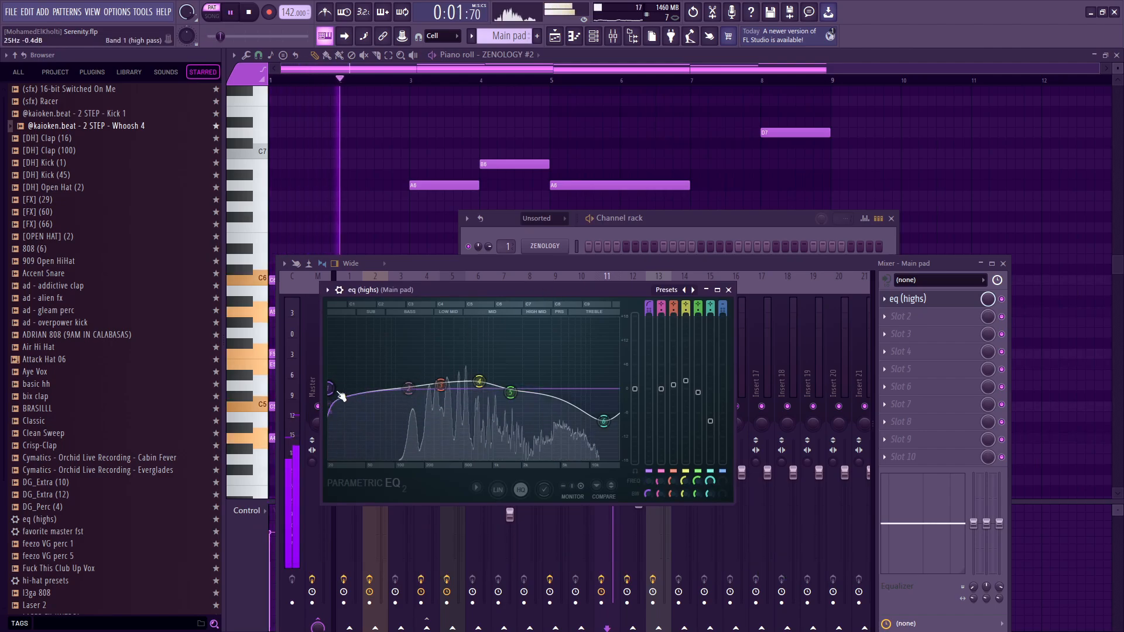
{"action": "key", "text": "space"}
{"action": "left_click_drag", "start_coordinate": [338, 393], "coordinate": [429, 388]}
{"action": "key", "text": "space"}
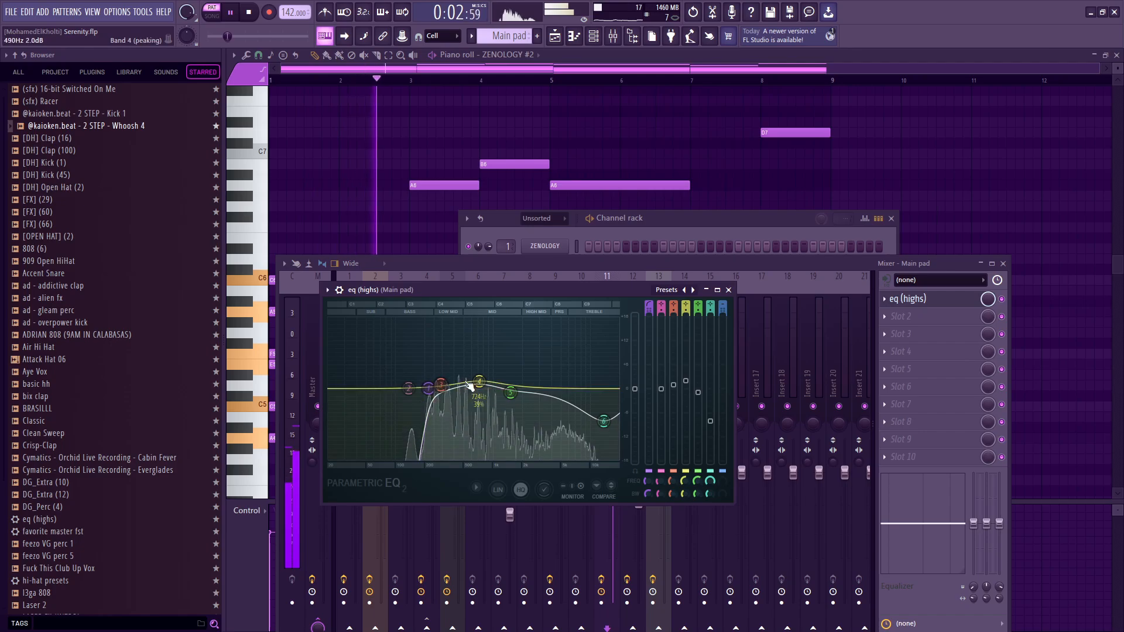
Boost EQ band 4 to about 4 dB near 850 Hz and play the pad to hear the midrange.
{"action": "key", "text": "space"}
{"action": "mouse_move", "coordinate": [479, 381]}
{"action": "left_mouse_down"}
{"action": "mouse_move", "coordinate": [487, 374]}
{"action": "mouse_move", "coordinate": [491, 417]}
{"action": "mouse_move", "coordinate": [486, 372]}
{"action": "left_mouse_up"}
{"action": "key", "text": "space"}
Lower EQ band 6 slightly, audition the pad, raise the band 1 low cut to 235 Hz, and close the EQ.
{"action": "key", "text": "space"}
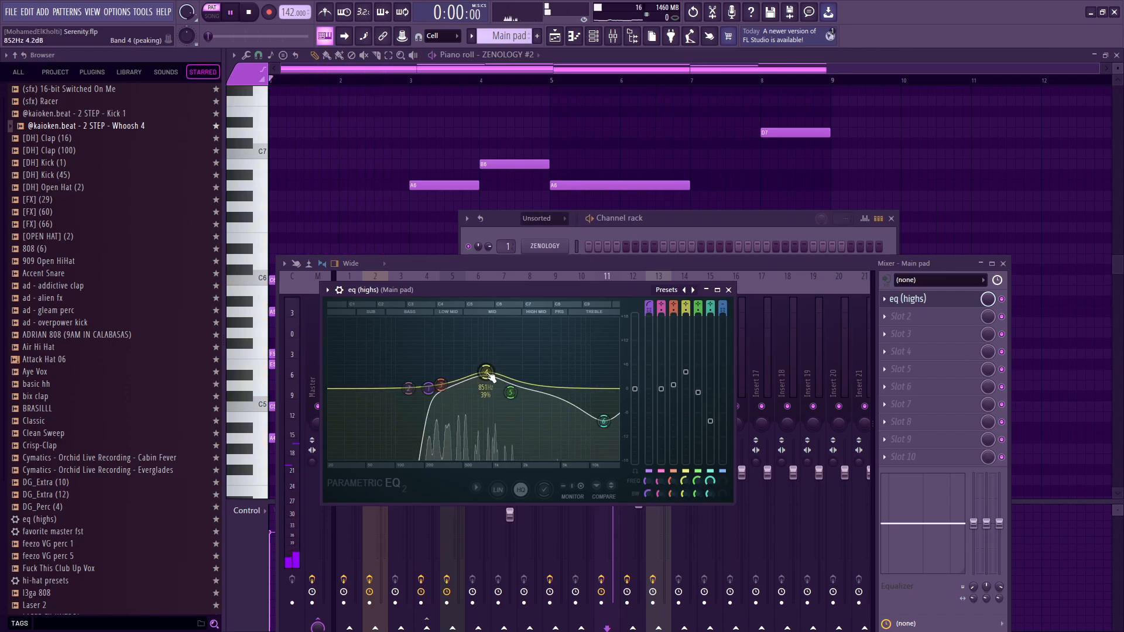
{"action": "mouse_move", "coordinate": [604, 421]}
{"action": "left_mouse_down"}
{"action": "mouse_move", "coordinate": [604, 391]}
{"action": "mouse_move", "coordinate": [615, 388]}
{"action": "mouse_move", "coordinate": [608, 435]}
{"action": "mouse_move", "coordinate": [603, 427]}
{"action": "left_mouse_up"}
{"action": "key", "text": "space"}
{"action": "key", "text": "space"}
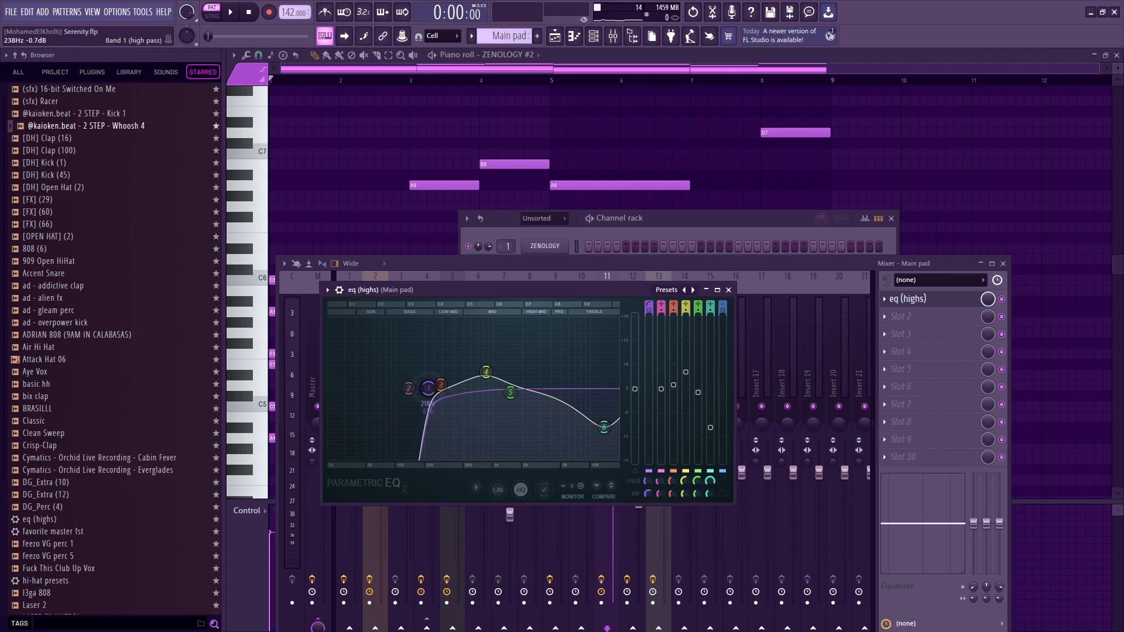
{"action": "left_click_drag", "start_coordinate": [429, 388], "coordinate": [431, 387]}
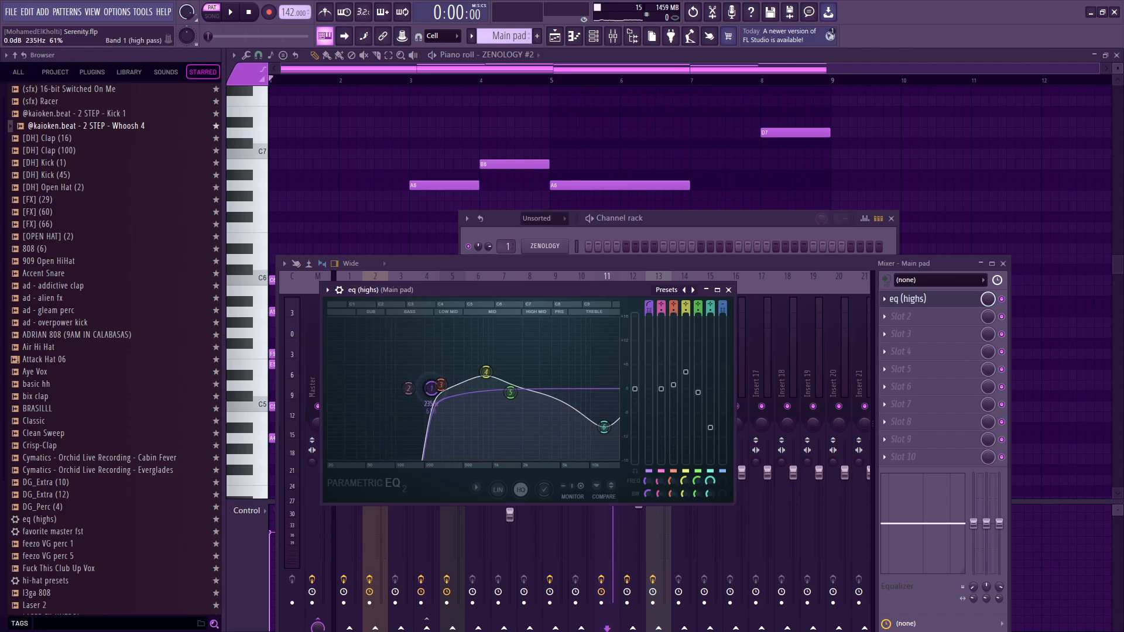
{"action": "key", "text": "Escape"}
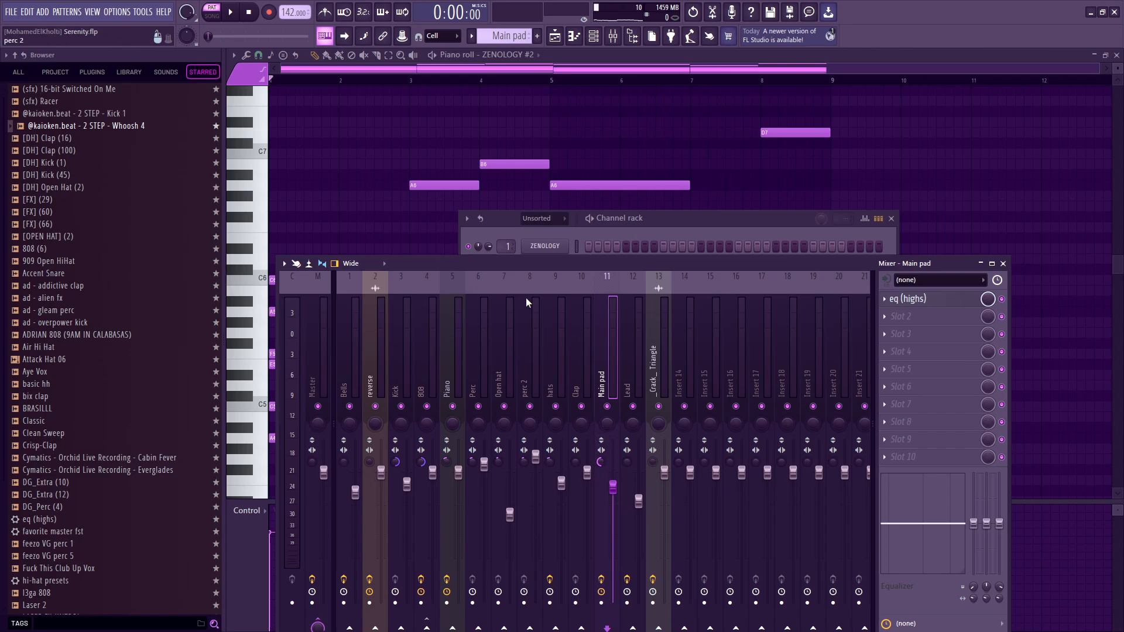
Play the pad while checking the stereo separation on the Main pad mixer track.
{"action": "key", "text": "space"}
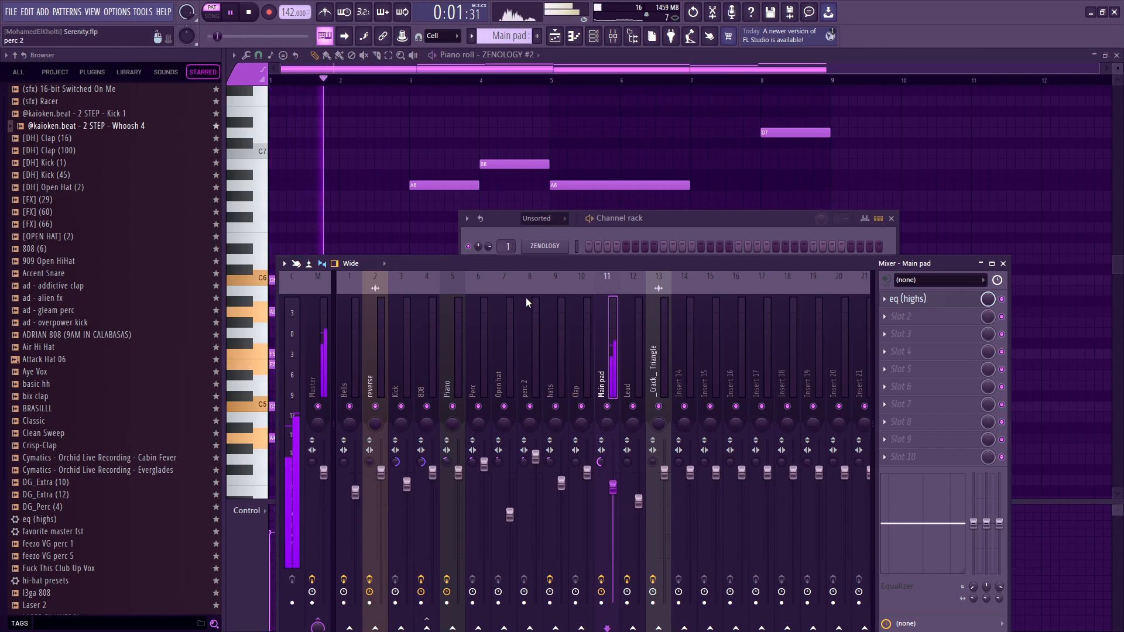
{"action": "key", "text": "space"}
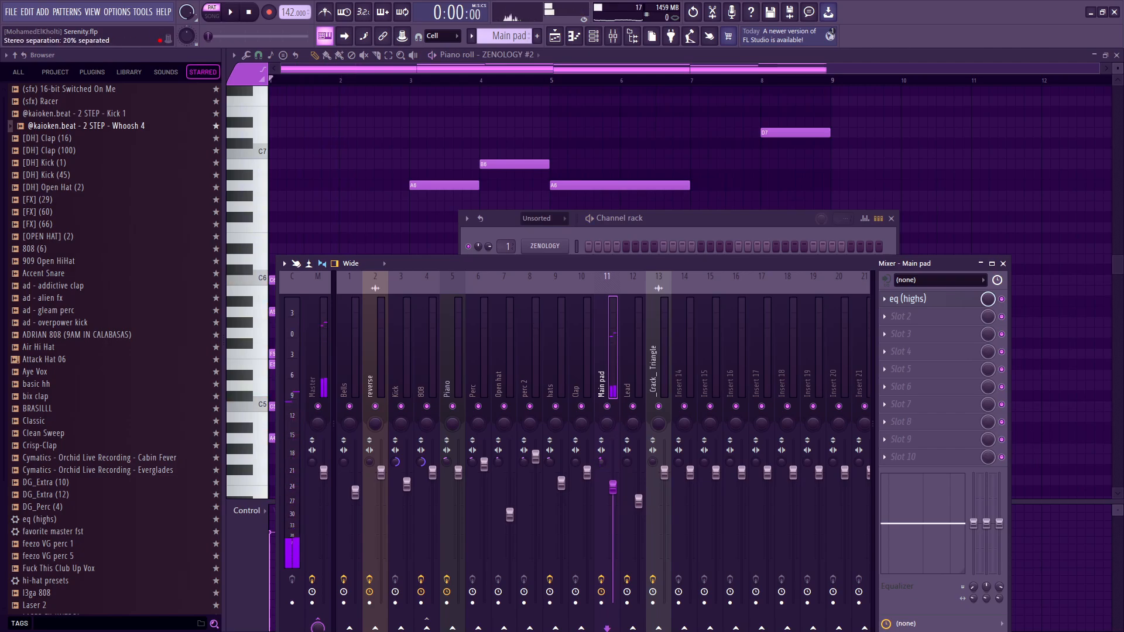
{"action": "key", "text": "space"}
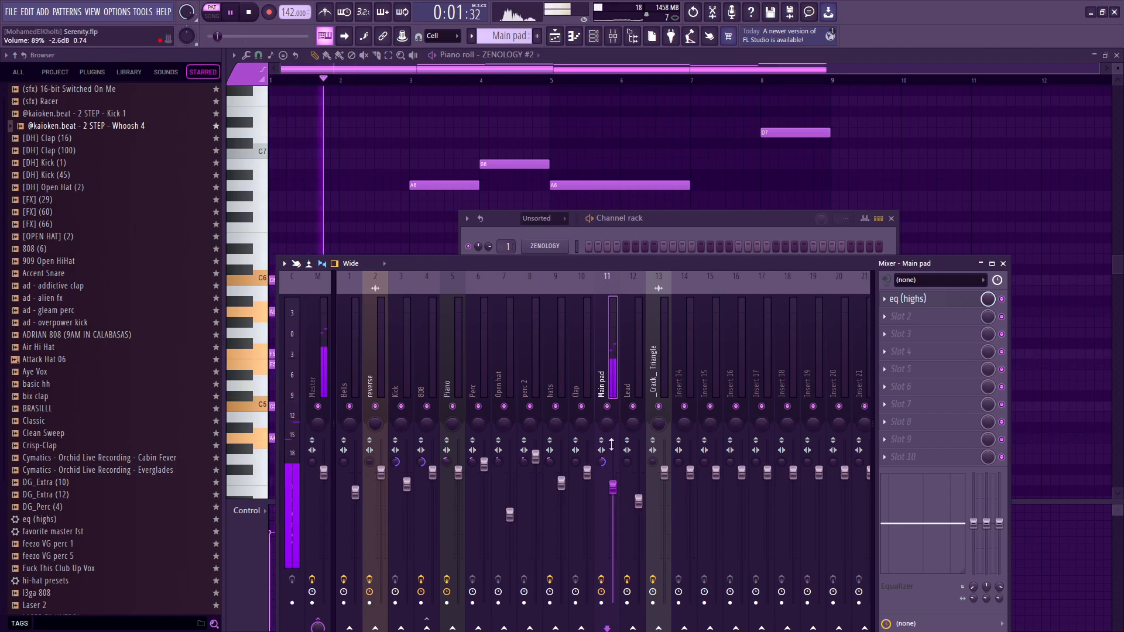
{"action": "key", "text": "space"}
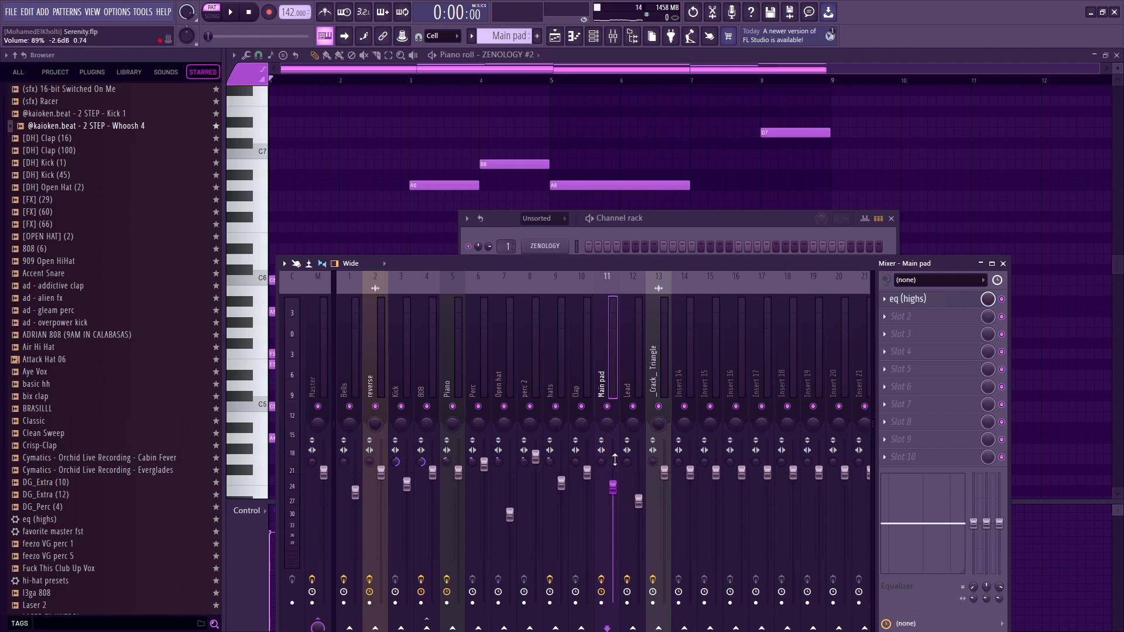
Close the mixer and channel rack and open the Bells pattern's notes in the piano roll from the playlist.
{"action": "key", "text": "F9"}
{"action": "key", "text": "F6"}
{"action": "scroll", "coordinate": [489, 269], "scroll_direction": "down", "scroll_amount": 3}
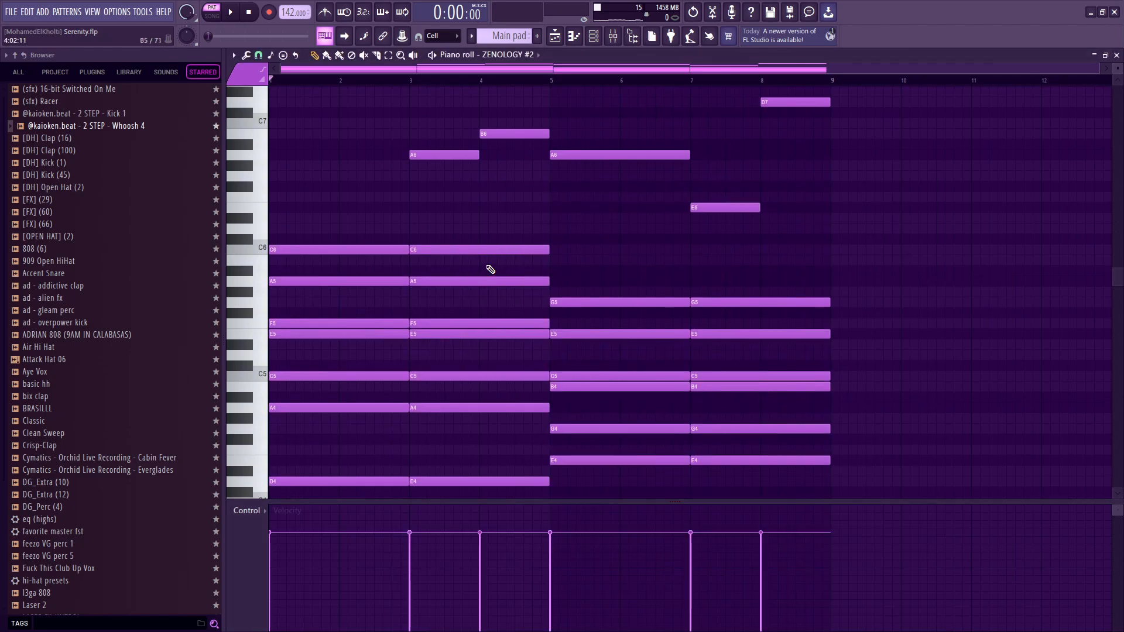
{"action": "scroll", "coordinate": [497, 385], "scroll_direction": "down", "scroll_amount": 1}
{"action": "key", "text": "F5"}
{"action": "double_click", "coordinate": [458, 108]}
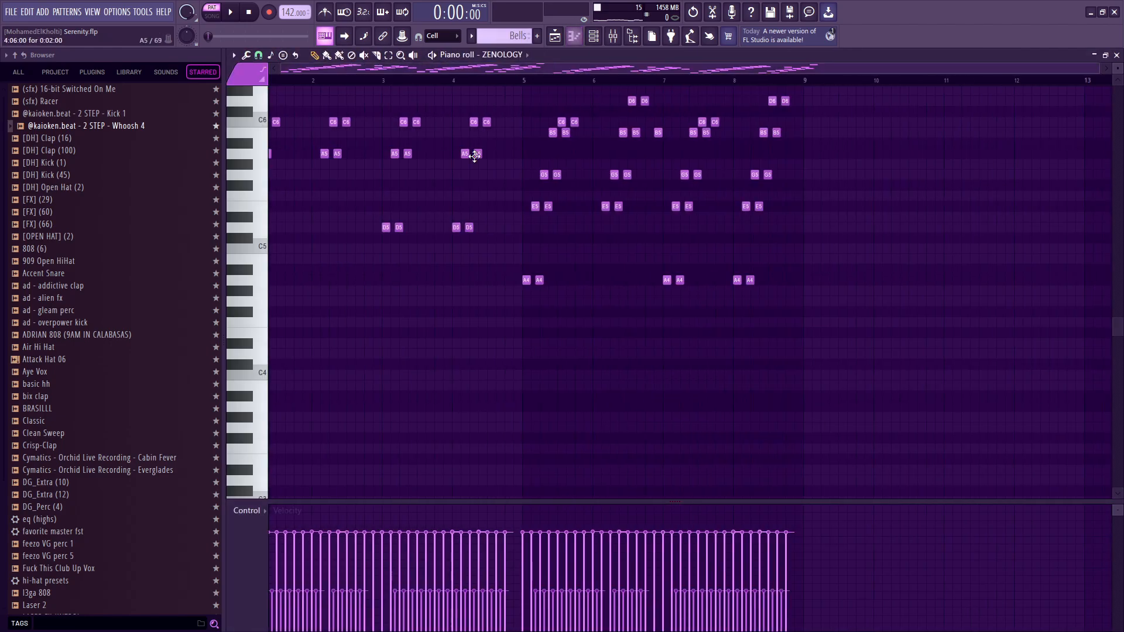
Play the Bells arpeggio from bar 1 through bar 8 and look over its rising and falling notes.
{"action": "scroll", "coordinate": [473, 157], "scroll_direction": "up", "scroll_amount": 5}
{"action": "scroll", "coordinate": [335, 176], "scroll_direction": "up", "scroll_amount": 2}
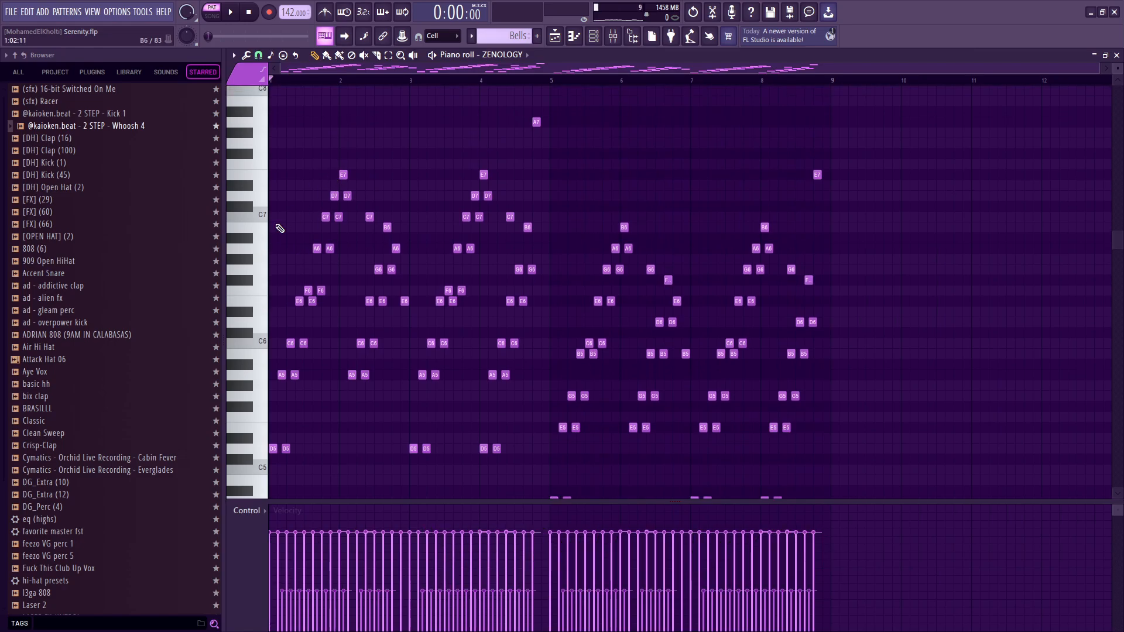
{"action": "scroll", "coordinate": [272, 188], "scroll_direction": "up", "scroll_amount": 2, "text": "ctrl"}
{"action": "scroll", "coordinate": [337, 155], "scroll_direction": "down", "scroll_amount": 1}
{"action": "key", "text": "space"}
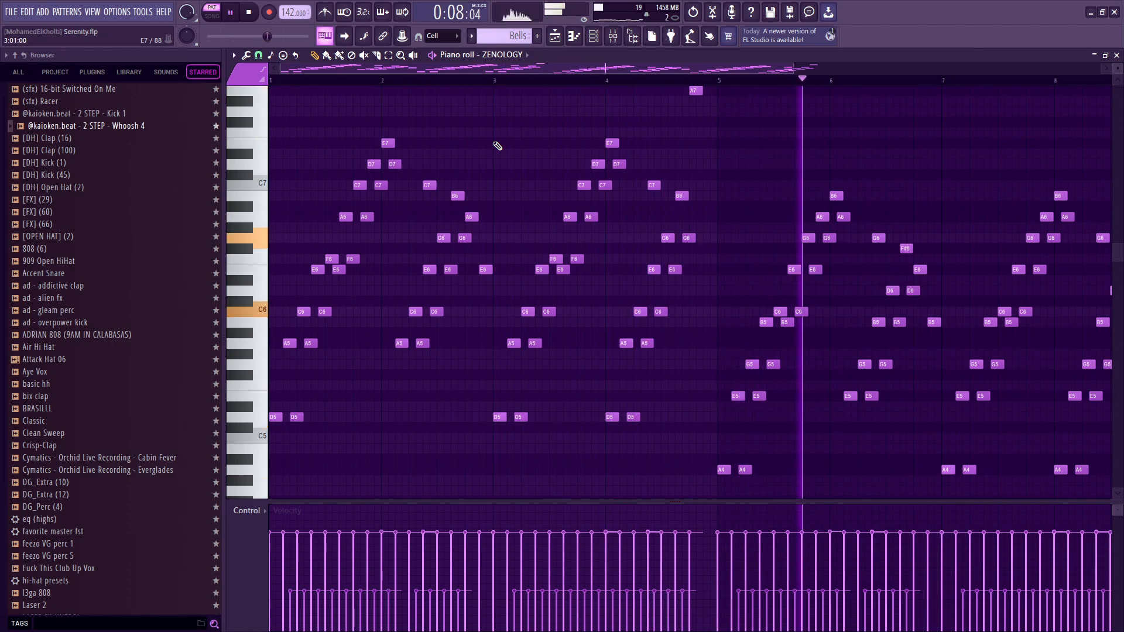
{"action": "scroll", "coordinate": [554, 263], "scroll_direction": "down", "scroll_amount": 2}
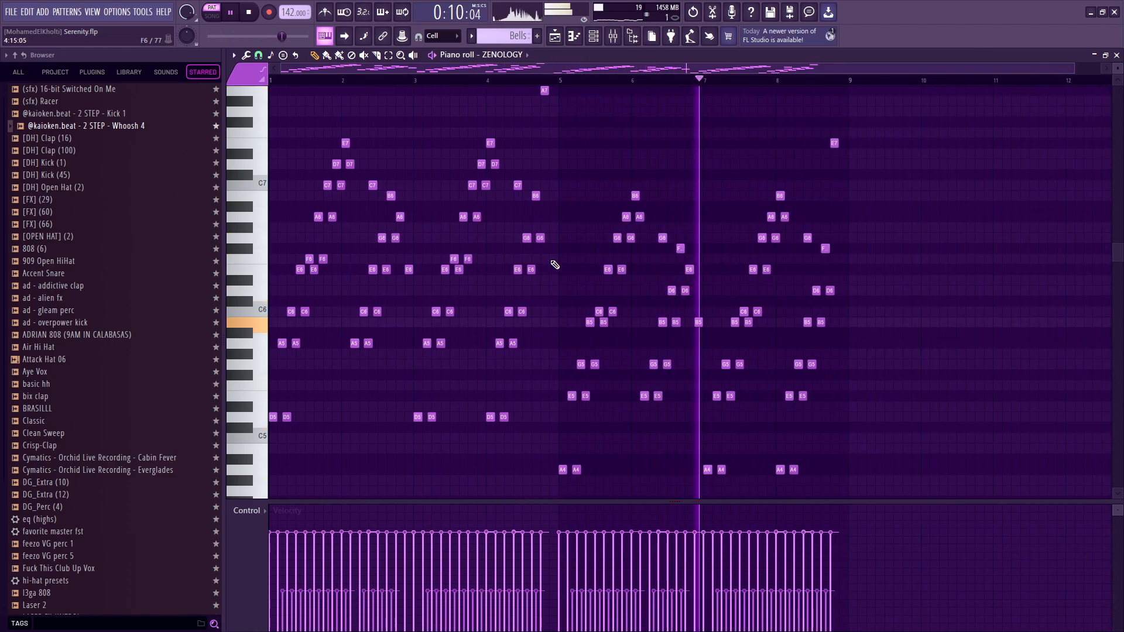
{"action": "scroll", "coordinate": [818, 281], "scroll_direction": "down", "scroll_amount": 1}
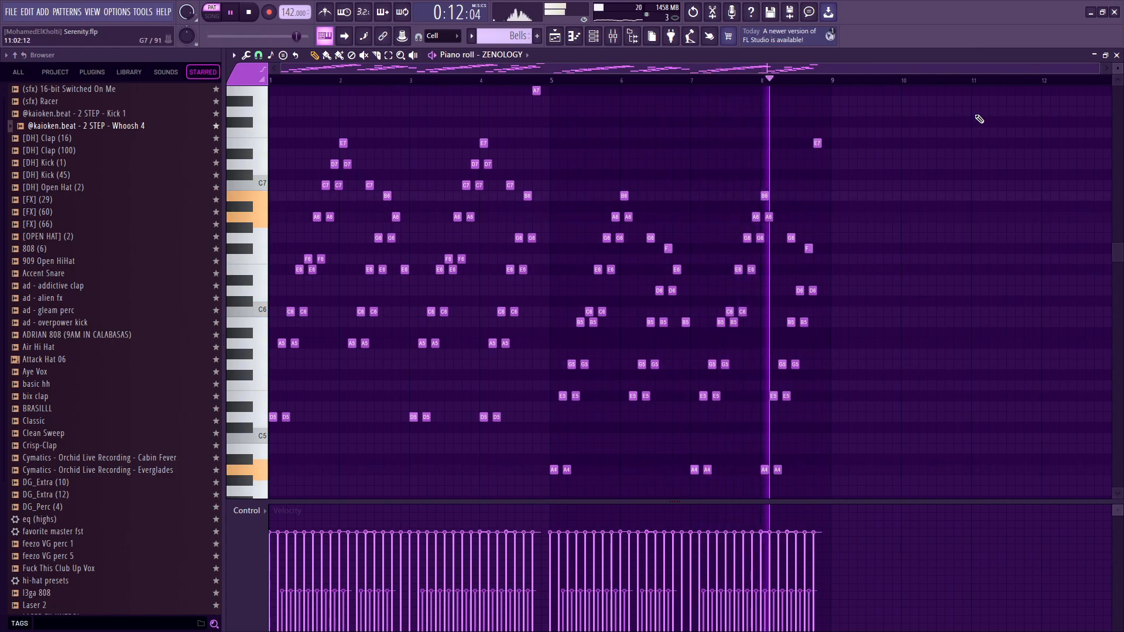
{"action": "scroll", "coordinate": [921, 290], "scroll_direction": "up", "scroll_amount": 2}
{"action": "key", "text": "space"}
Highlight the Bells arpeggio as a whole, and then only its low D5 notes in bars 1 to 4.
{"action": "scroll", "coordinate": [701, 273], "scroll_direction": "down", "scroll_amount": 1}
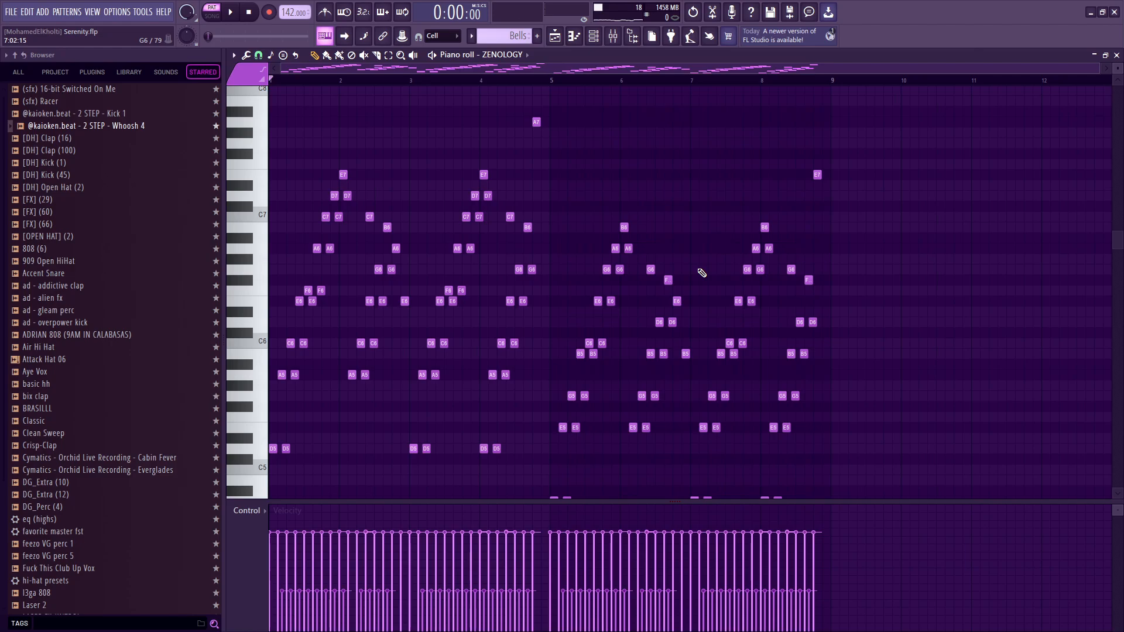
{"action": "scroll", "coordinate": [700, 274], "scroll_direction": "down", "scroll_amount": 4}
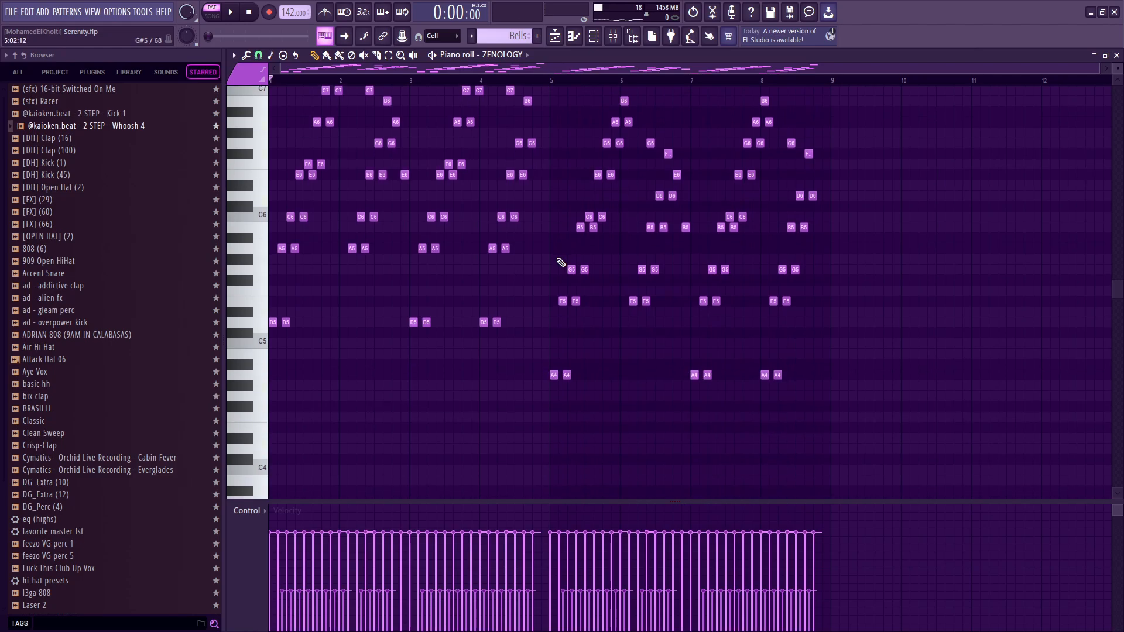
{"action": "scroll", "coordinate": [531, 295], "scroll_direction": "up", "scroll_amount": 1}
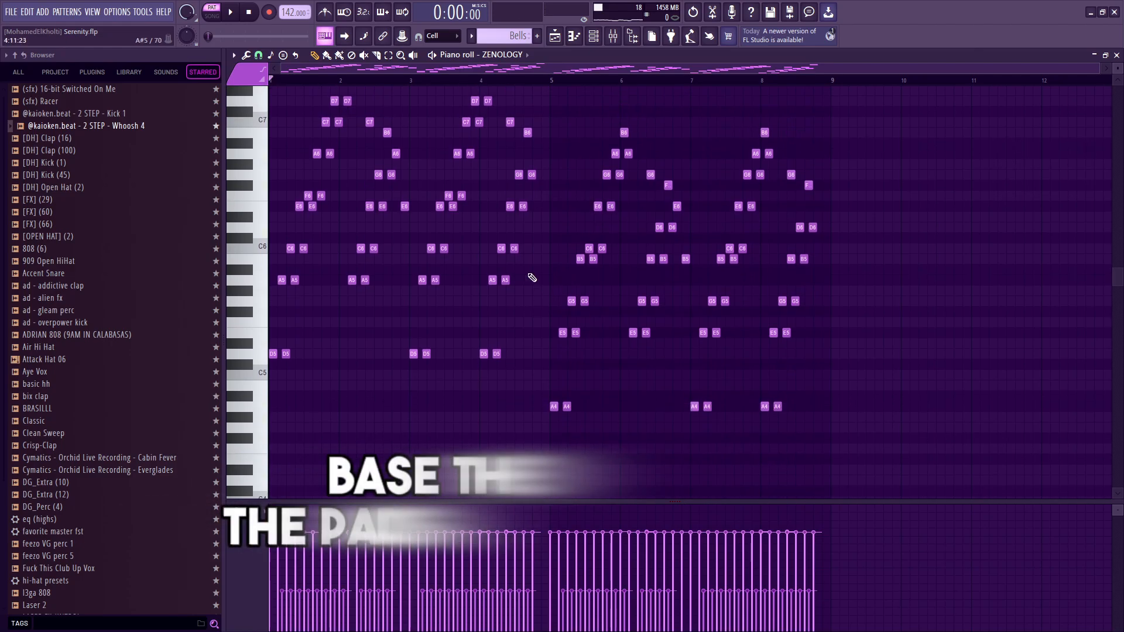
{"action": "left_click_drag", "start_coordinate": [978, 486], "coordinate": [290, 122]}
{"action": "scroll", "coordinate": [396, 209], "scroll_direction": "down", "scroll_amount": 3}
{"action": "left_click_drag", "start_coordinate": [525, 332], "coordinate": [261, 379]}
Highlight the low A4 notes of the Bells pattern in bars 5 to 8 and clear the selection.
{"action": "left_click_drag", "start_coordinate": [382, 385], "coordinate": [922, 449]}
{"action": "scroll", "coordinate": [765, 277], "scroll_direction": "down", "scroll_amount": 1}
{"action": "scroll", "coordinate": [766, 277], "scroll_direction": "down", "scroll_amount": 1}
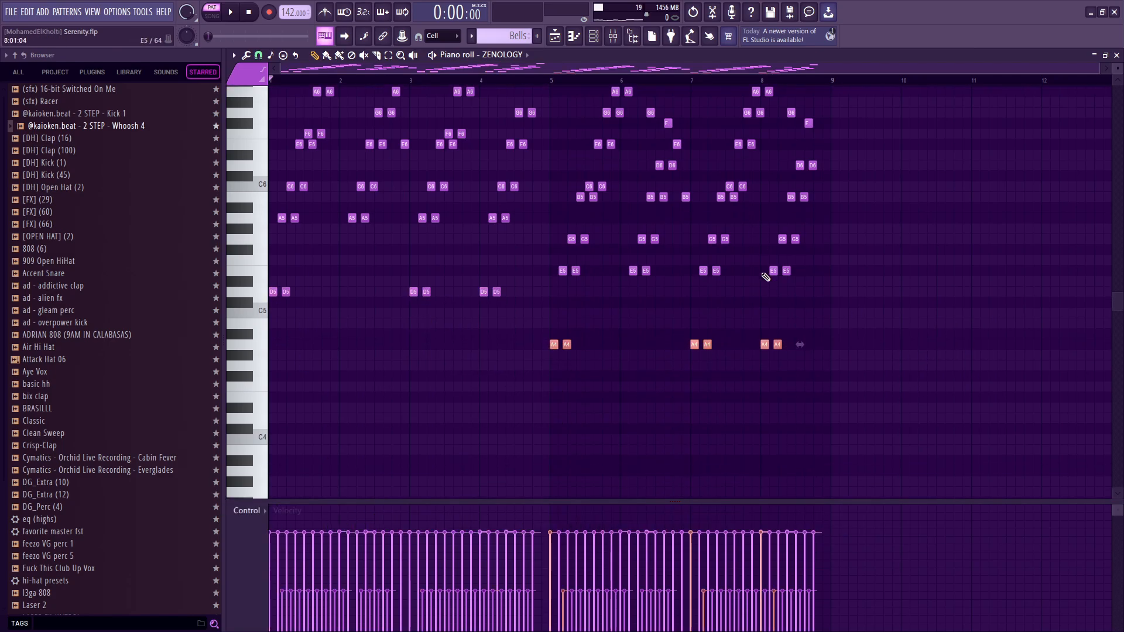
{"action": "scroll", "coordinate": [546, 283], "scroll_direction": "down", "scroll_amount": 1}
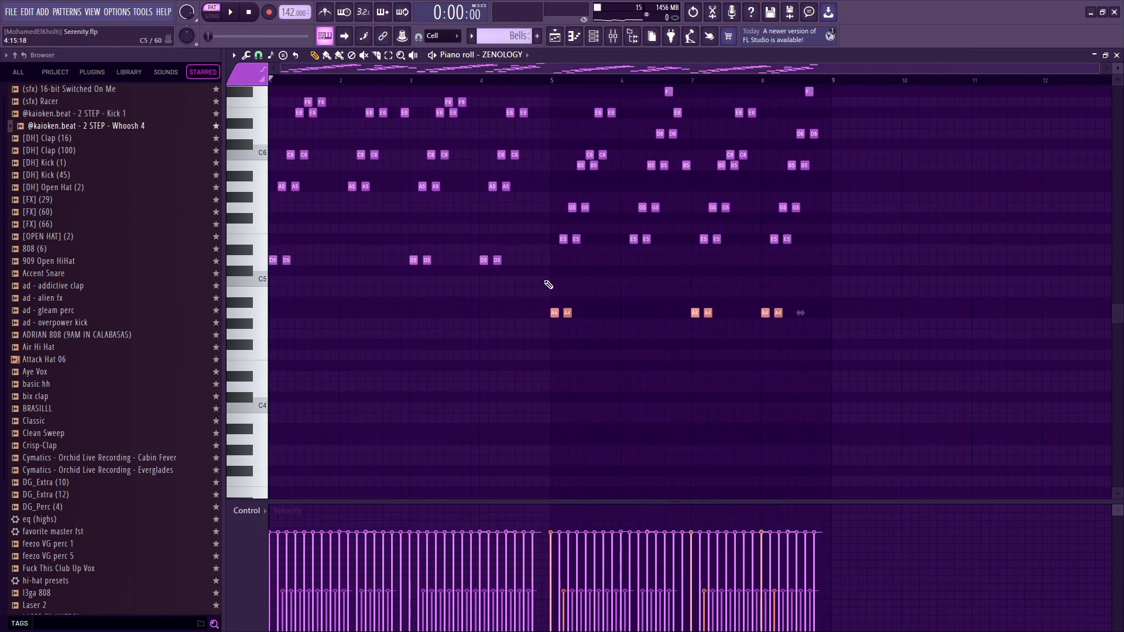
{"action": "scroll", "coordinate": [556, 272], "scroll_direction": "up", "scroll_amount": 5}
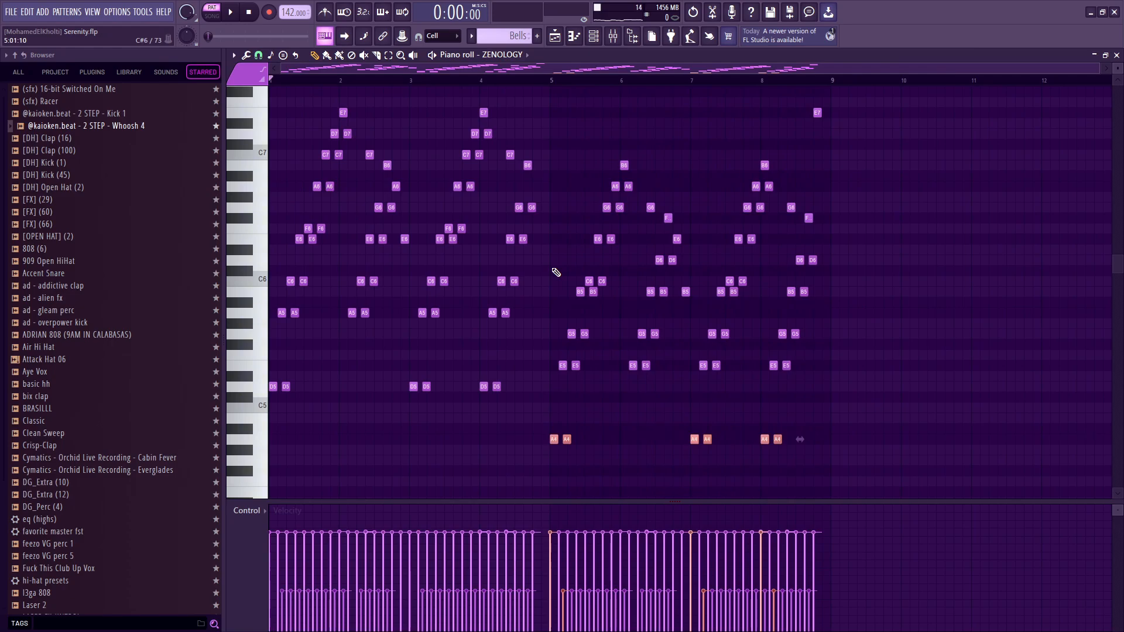
{"action": "left_click", "coordinate": [540, 352], "text": "ctrl"}
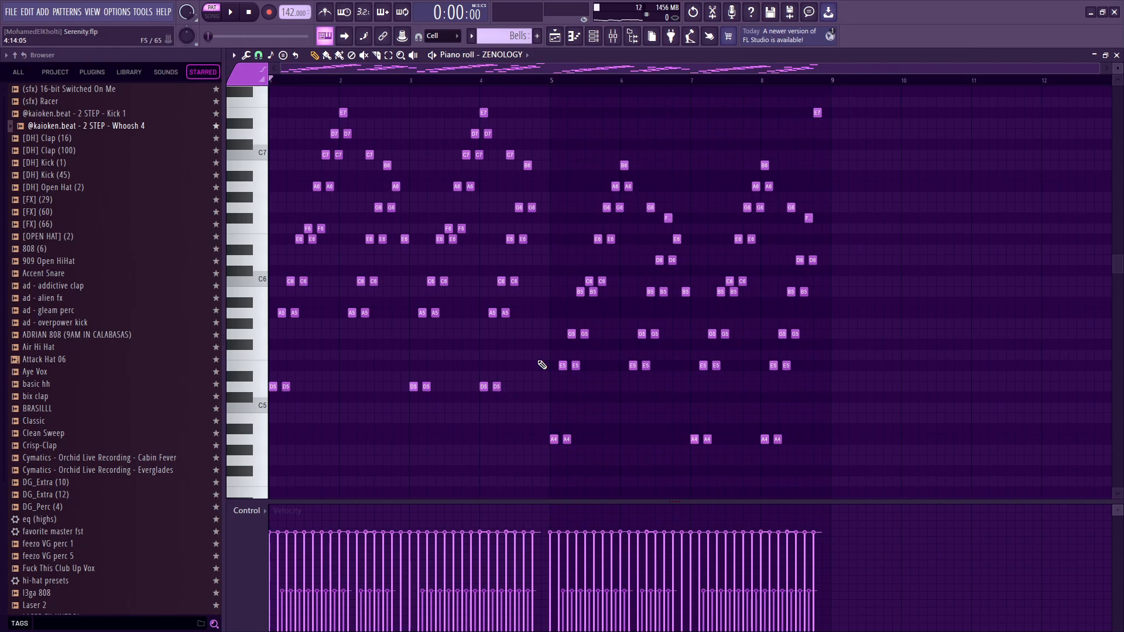
Copy the opening D5, A5 and C6 notes from bar 1 to bar 9 as an example and play them.
{"action": "scroll", "coordinate": [276, 375], "scroll_direction": "up", "scroll_amount": 6}
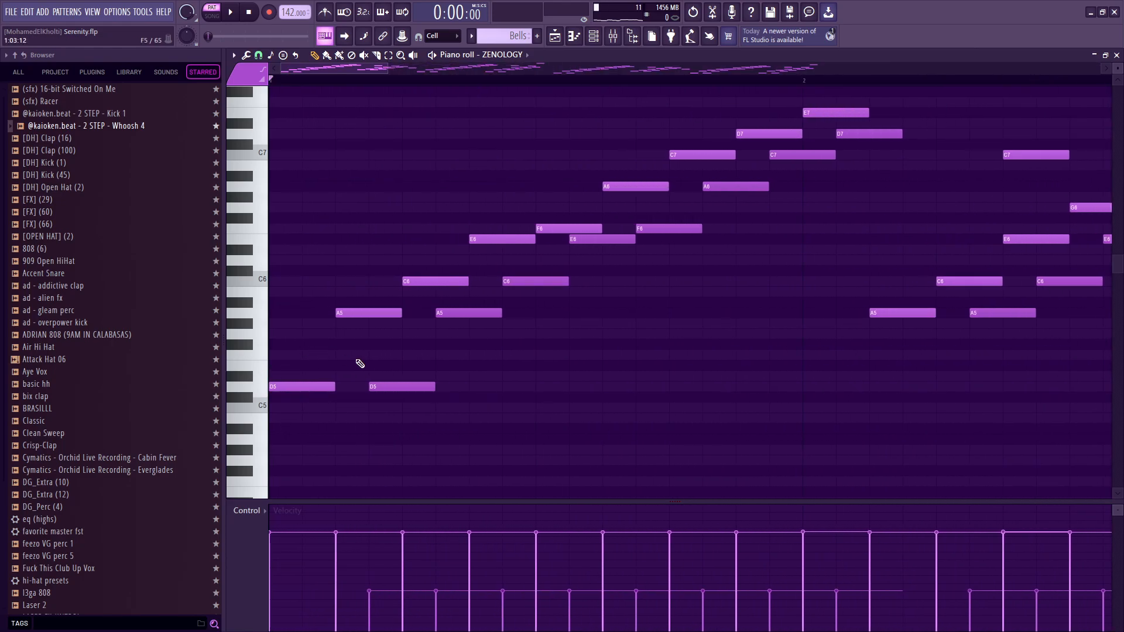
{"action": "scroll", "coordinate": [360, 363], "scroll_direction": "down", "scroll_amount": 6}
{"action": "left_click_drag", "start_coordinate": [309, 420], "coordinate": [258, 276]}
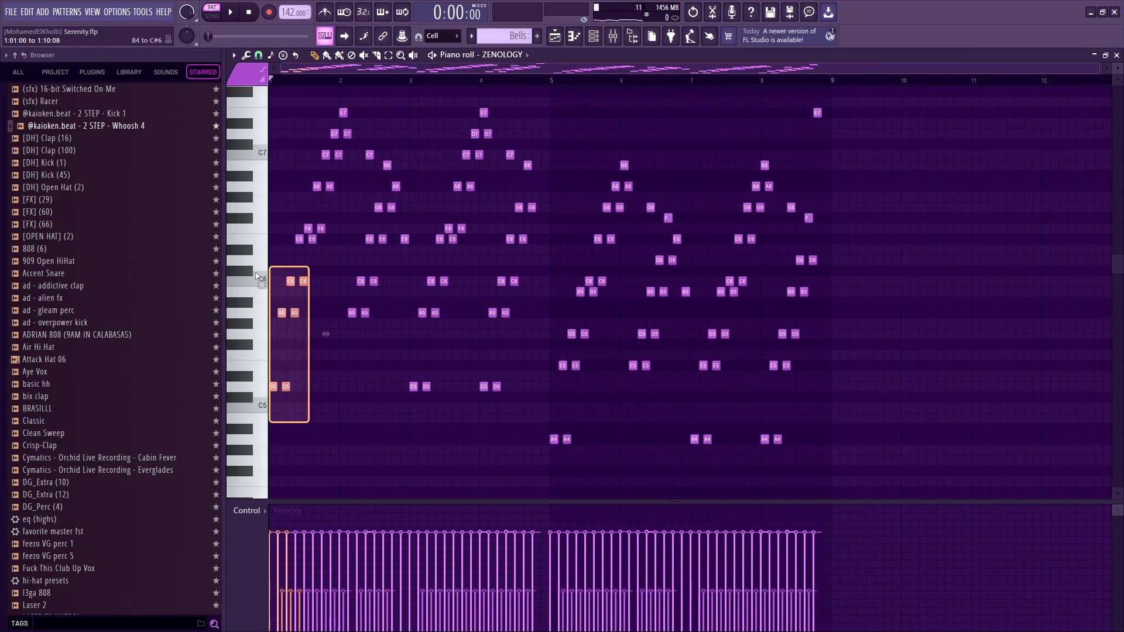
{"action": "left_click_drag", "start_coordinate": [273, 384], "coordinate": [842, 384]}
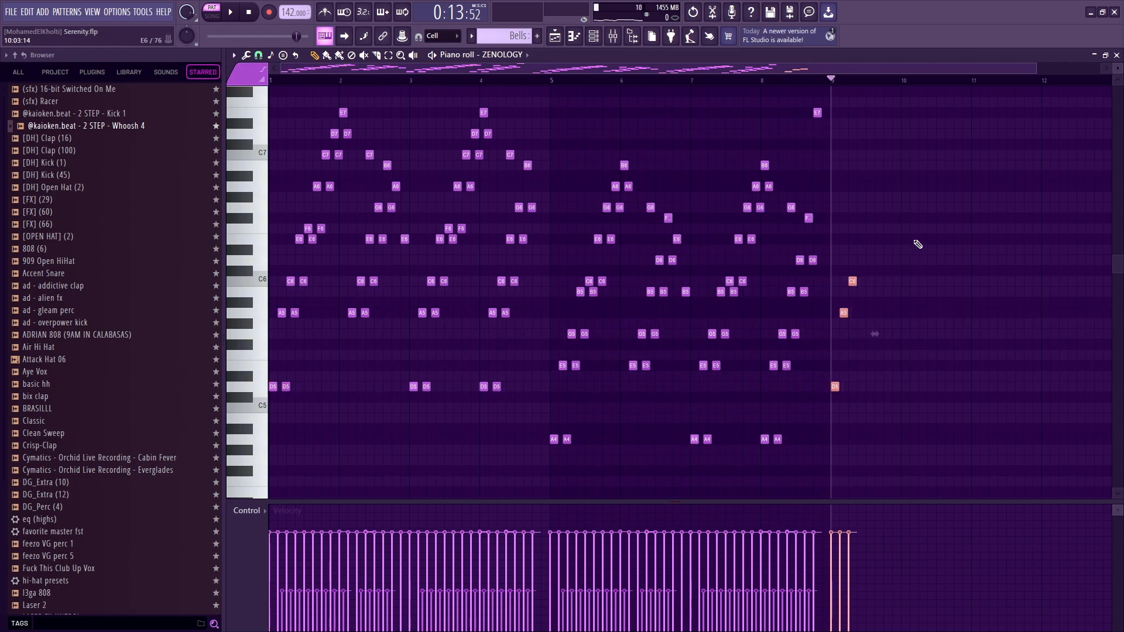
{"action": "key", "text": "space"}
{"action": "key", "text": "space"}
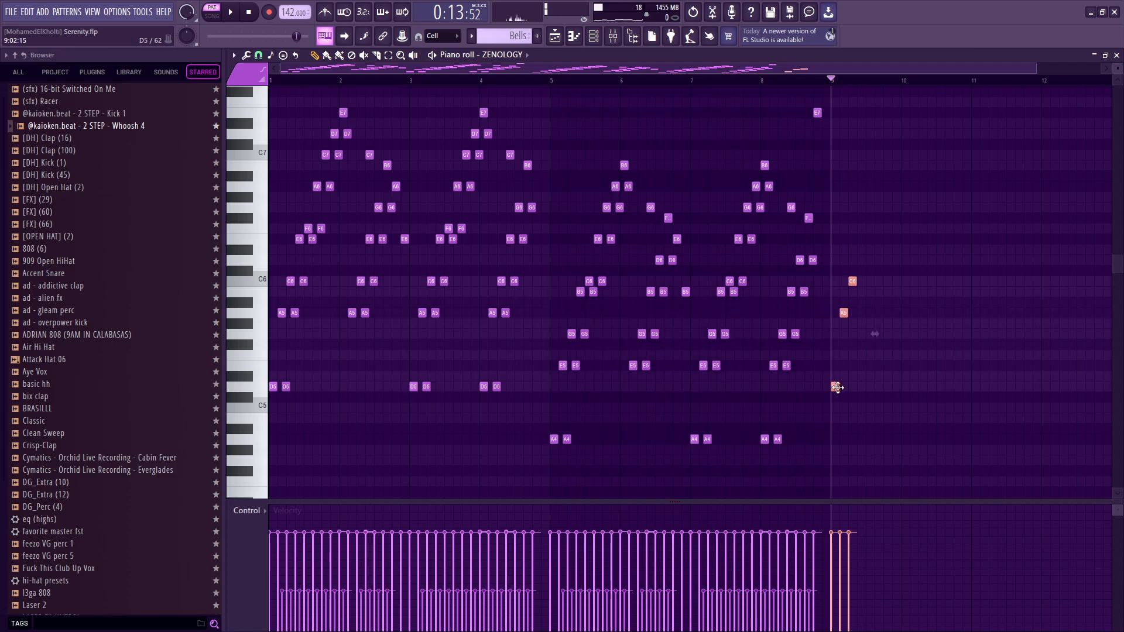
Add a quieter, delayed duplicate of the three example notes in bar 9 as an echo, and delete all the example notes.
{"action": "scroll", "coordinate": [878, 436], "scroll_direction": "up", "scroll_amount": 3}
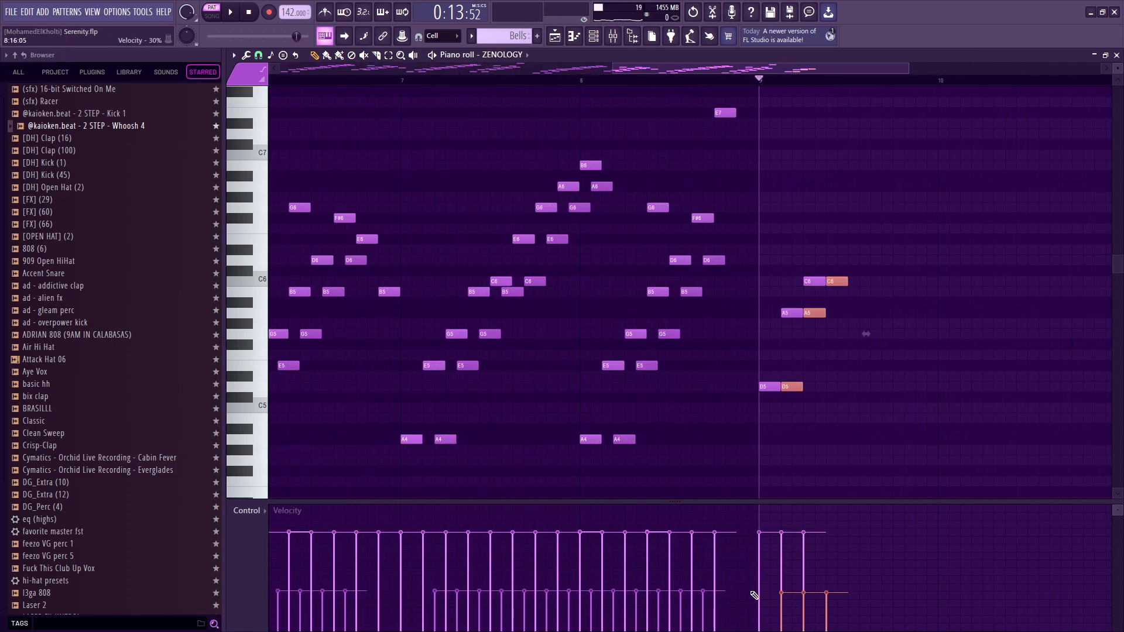
{"action": "key", "text": "space"}
{"action": "left_click_drag", "start_coordinate": [855, 257], "coordinate": [775, 409]}
{"action": "key", "text": "Delete"}
{"action": "scroll", "coordinate": [682, 375], "scroll_direction": "down", "scroll_amount": 1}
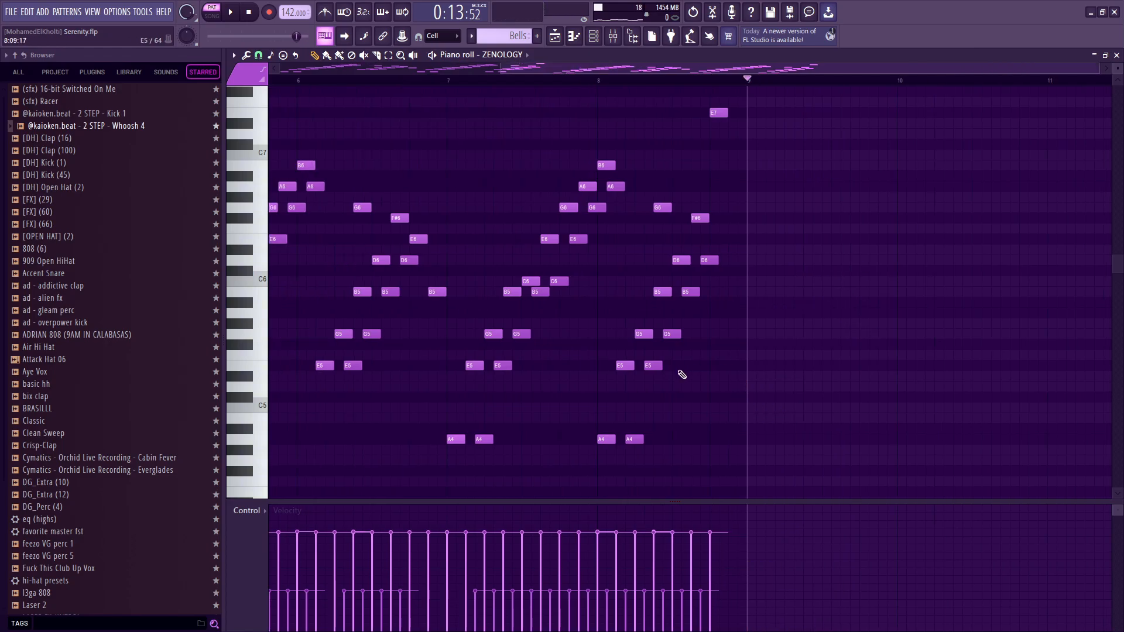
{"action": "scroll", "coordinate": [682, 375], "scroll_direction": "down", "scroll_amount": 2}
{"action": "key", "text": "space"}
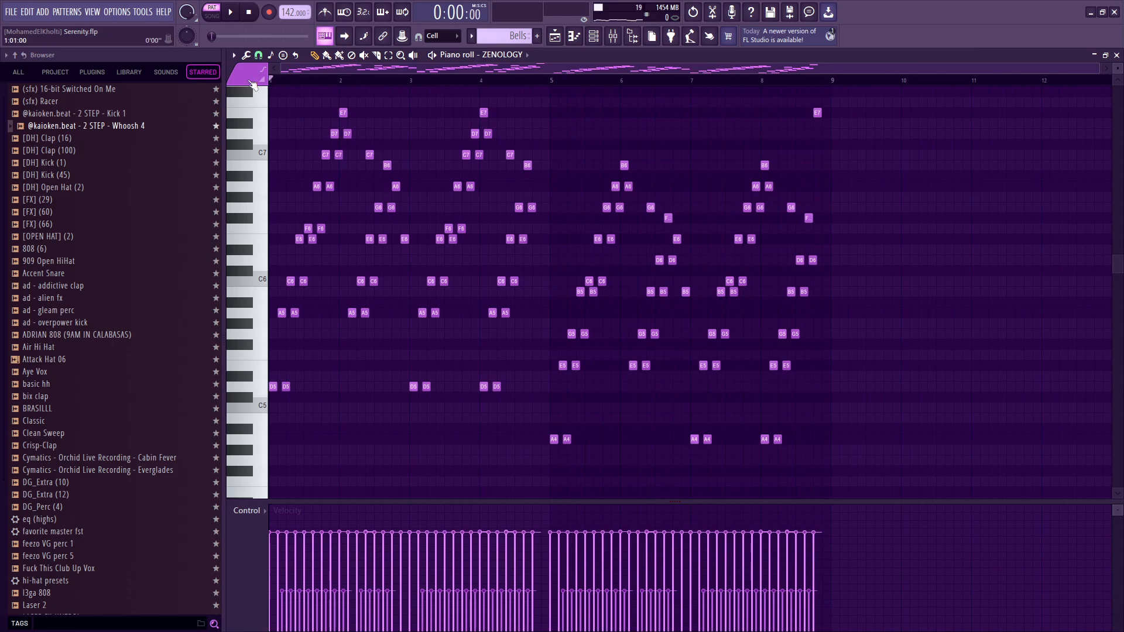
Highlight the opening D5, A5, C6 and E6 notes of the Bells pattern, and open the Main pad pattern to compare its chord.
{"action": "scroll", "coordinate": [308, 233], "scroll_direction": "up", "scroll_amount": 3}
{"action": "left_click_drag", "start_coordinate": [288, 267], "coordinate": [303, 326]}
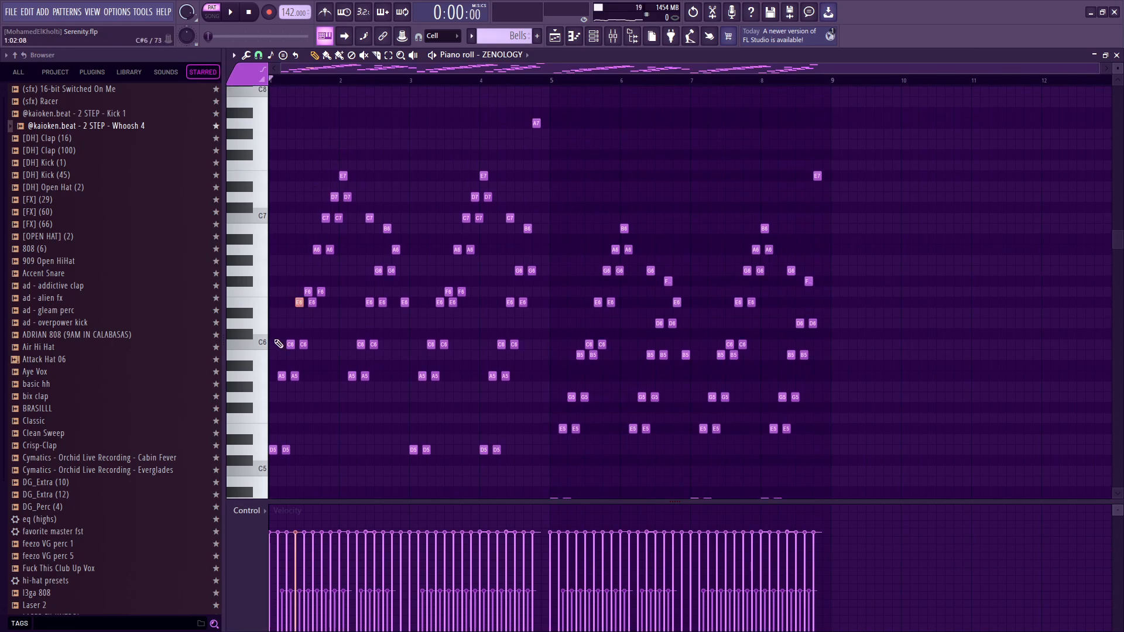
{"action": "scroll", "coordinate": [265, 425], "scroll_direction": "down", "scroll_amount": 3}
{"action": "left_click_drag", "start_coordinate": [268, 388], "coordinate": [270, 325]}
{"action": "left_click_drag", "start_coordinate": [275, 284], "coordinate": [279, 264]}
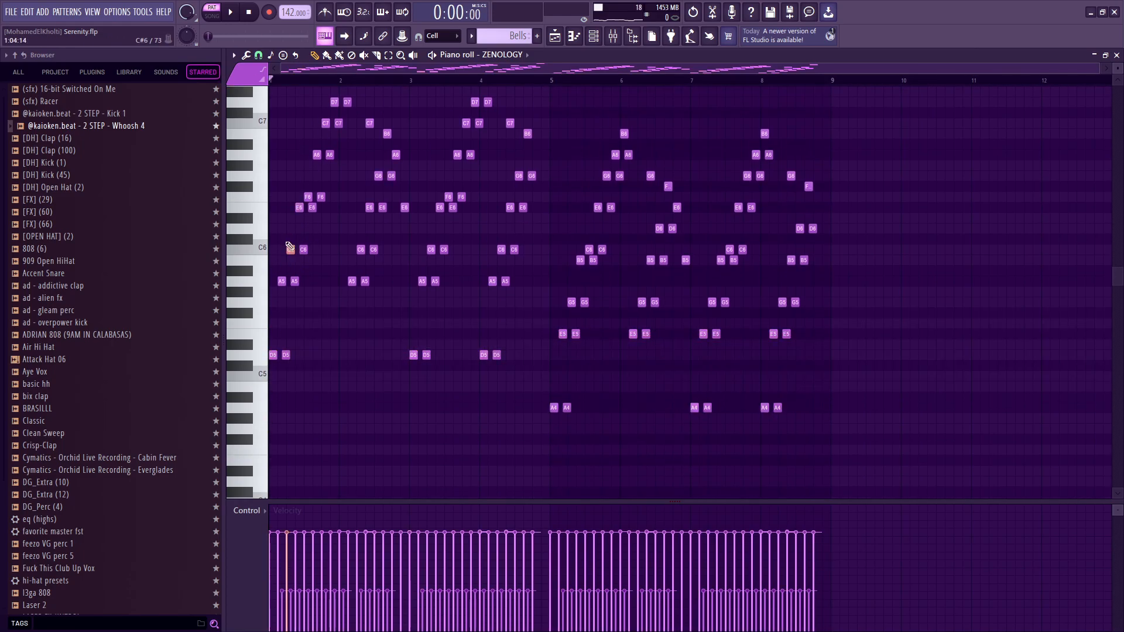
{"action": "key", "text": "F5"}
{"action": "double_click", "coordinate": [457, 126]}
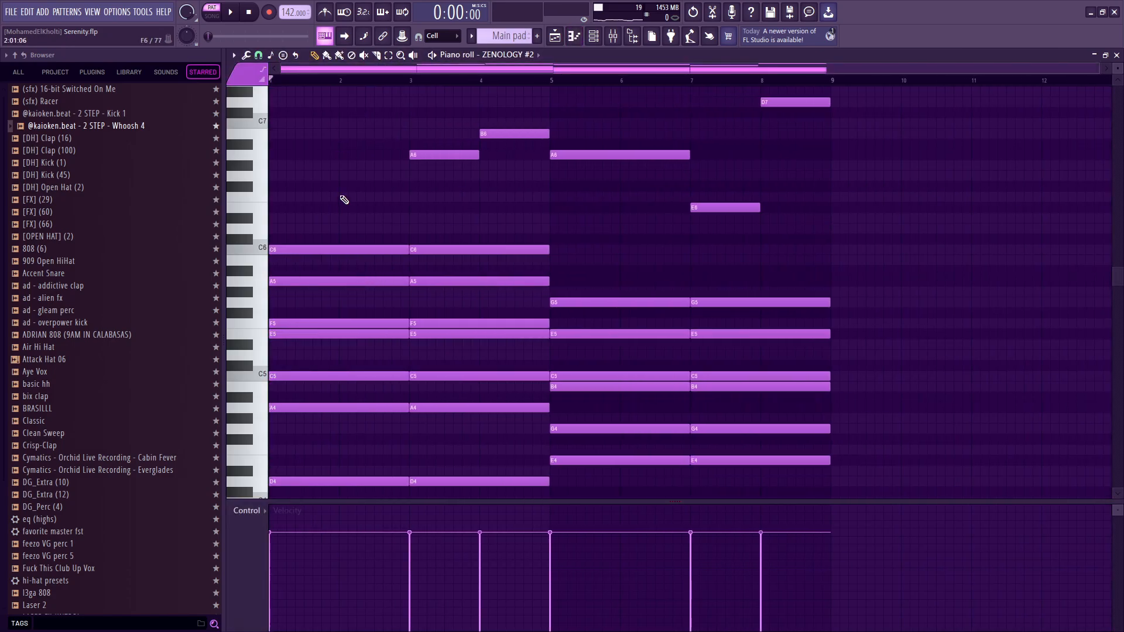
Point out the C5, A5 and C6 notes and the rest of the Main pad chords, and highlight the Bells notes in bars 5 to 8.
{"action": "left_click_drag", "start_coordinate": [331, 171], "coordinate": [337, 251]}
{"action": "scroll", "coordinate": [324, 281], "scroll_direction": "down", "scroll_amount": 3}
{"action": "left_click", "coordinate": [324, 281]}
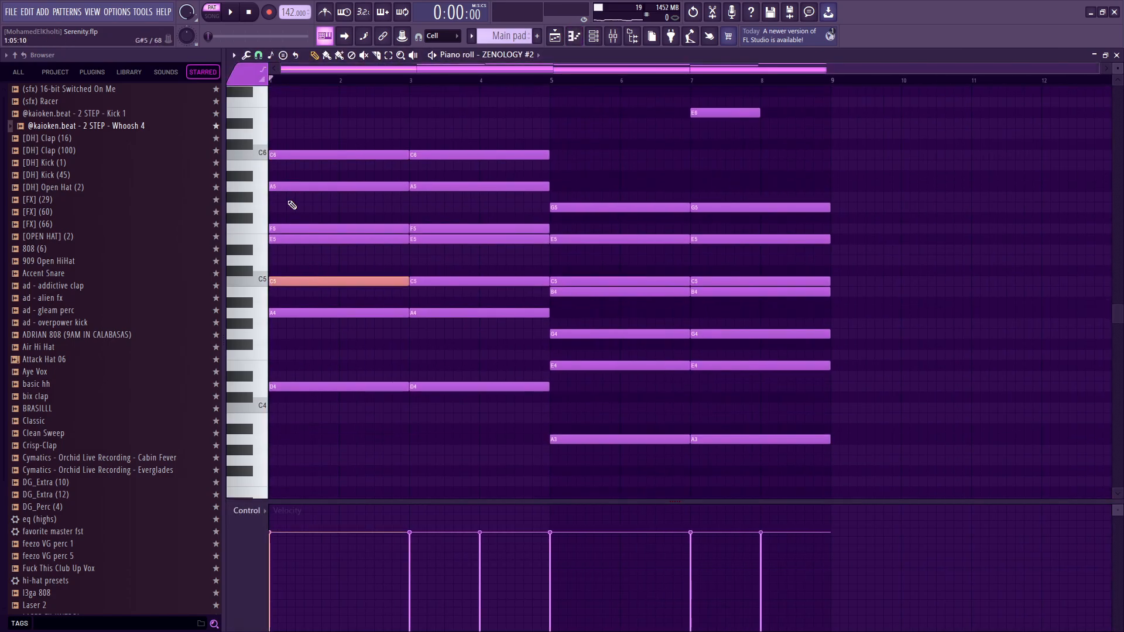
{"action": "left_click", "coordinate": [289, 188]}
{"action": "left_click", "coordinate": [307, 154]}
{"action": "left_click_drag", "start_coordinate": [320, 401], "coordinate": [349, 205]}
{"action": "scroll", "coordinate": [491, 284], "scroll_direction": "down", "scroll_amount": 2}
{"action": "left_click_drag", "start_coordinate": [634, 202], "coordinate": [609, 445]}
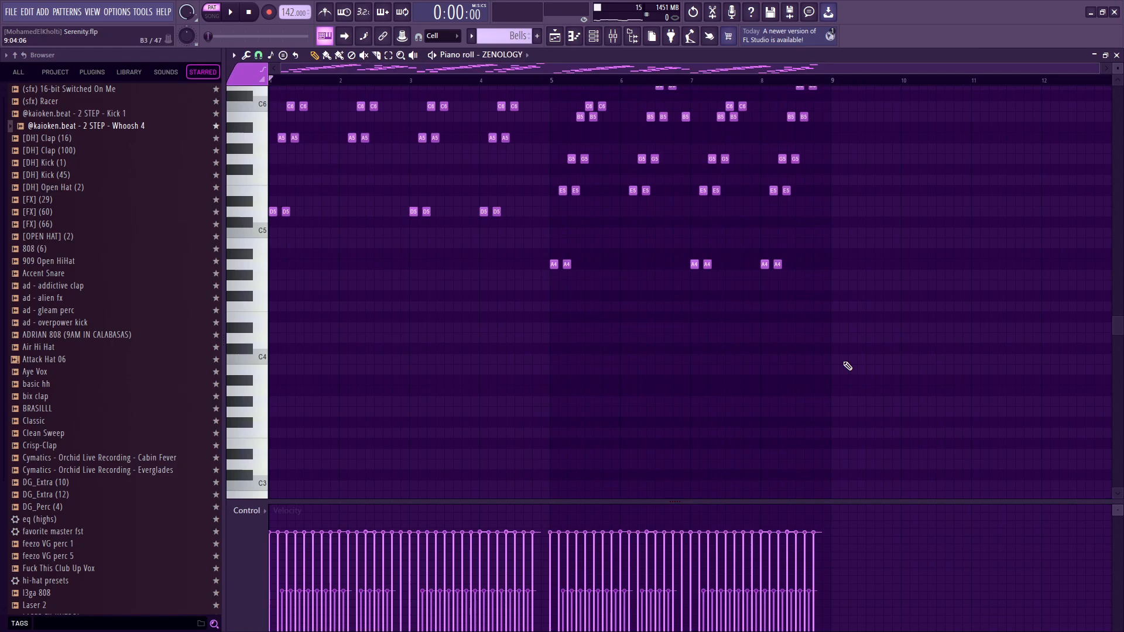
{"action": "left_click_drag", "start_coordinate": [835, 374], "coordinate": [554, 199]}
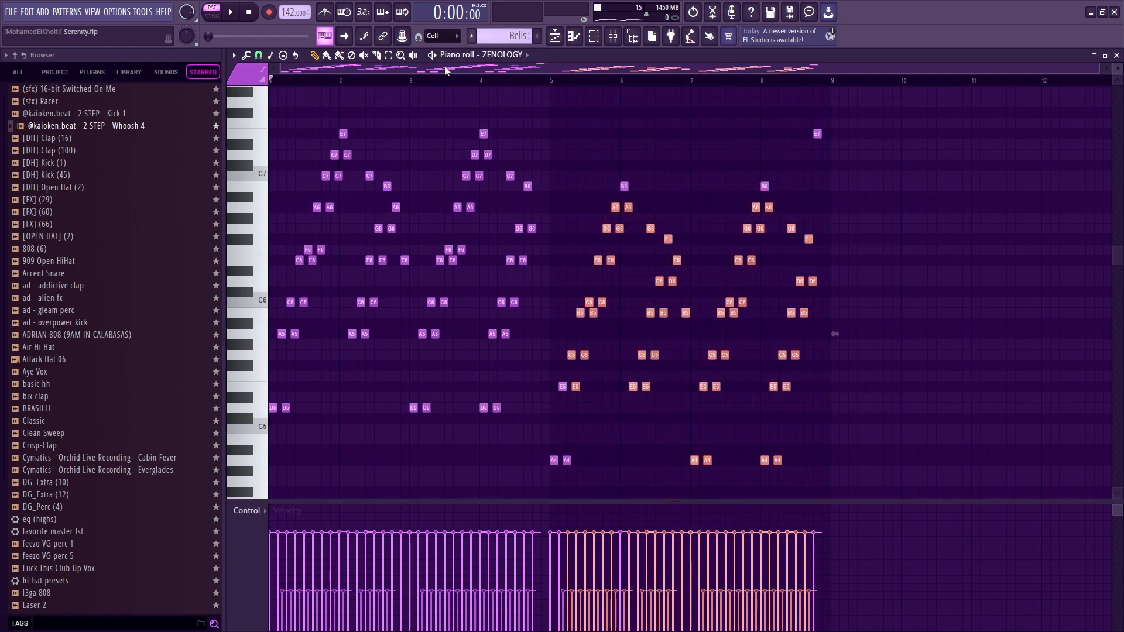
Solo the Main pad track in the Playlist and also enable the Bells, Master pitch, Tempo and Ambience mix level tracks.
{"action": "key", "text": "F5"}
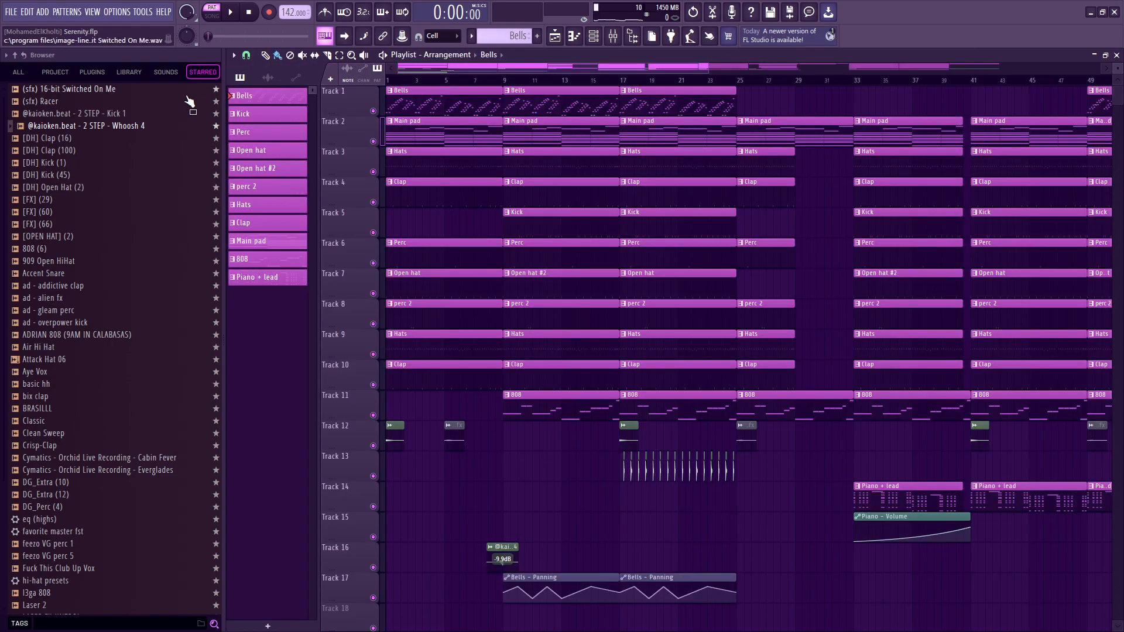
{"action": "right_click", "coordinate": [374, 139]}
{"action": "left_click", "coordinate": [374, 111]}
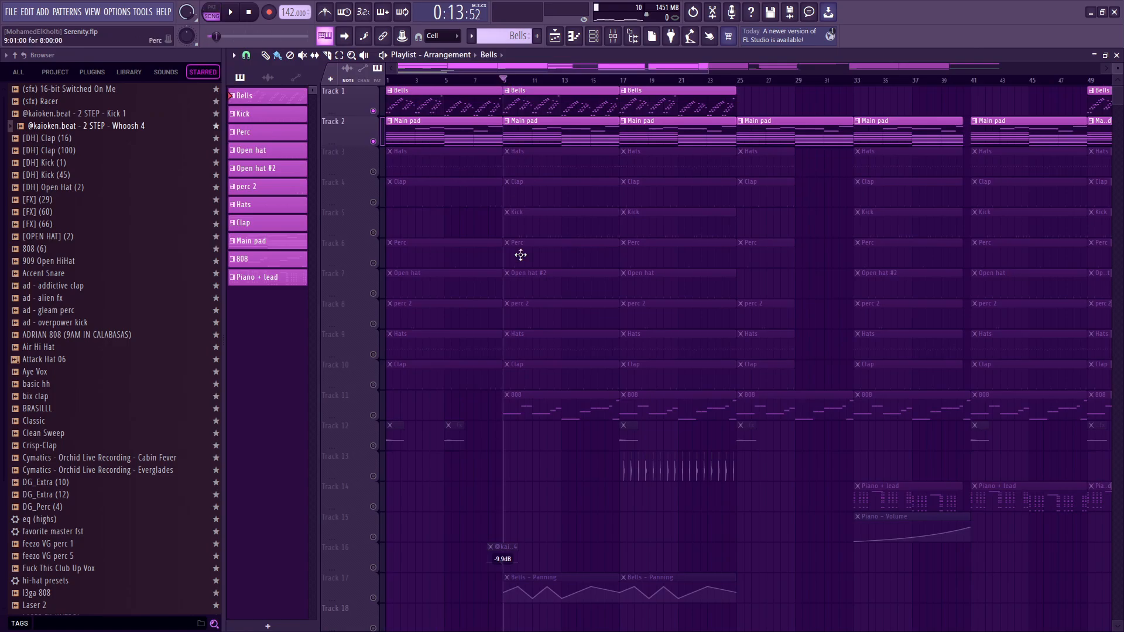
{"action": "scroll", "coordinate": [520, 254], "scroll_direction": "down", "scroll_amount": 4}
{"action": "right_click", "coordinate": [373, 415]}
{"action": "left_click", "coordinate": [374, 446]}
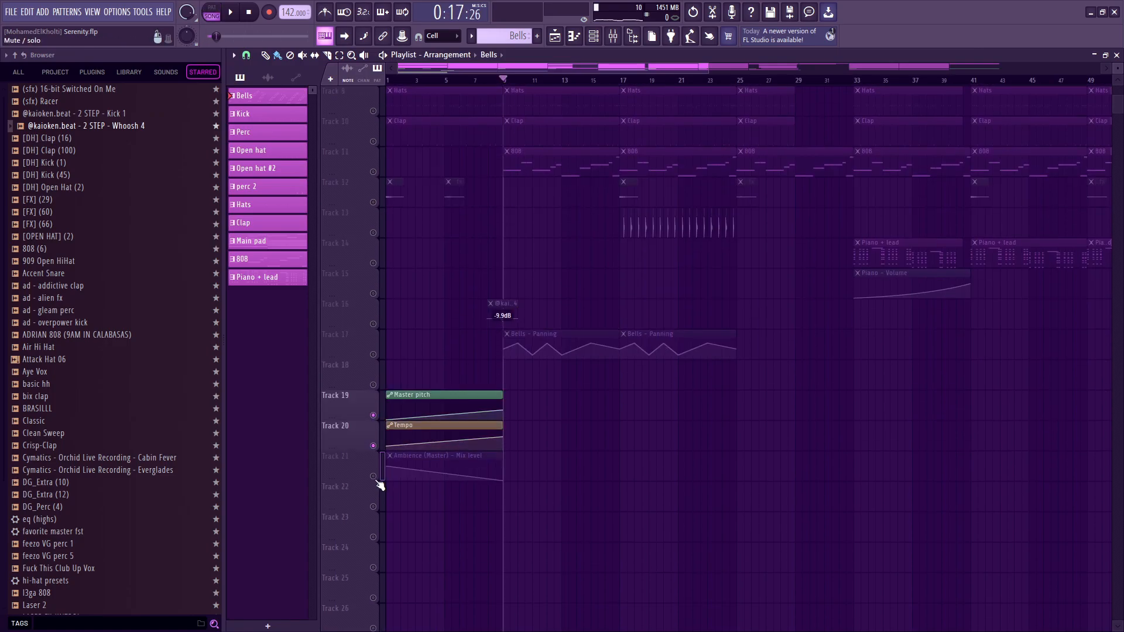
{"action": "left_click", "coordinate": [374, 476]}
Play the soloed tracks with the Bells panning automation track enabled, stop playback and bring all tracks back.
{"action": "scroll", "coordinate": [630, 427], "scroll_direction": "up", "scroll_amount": 4}
{"action": "key", "text": "space"}
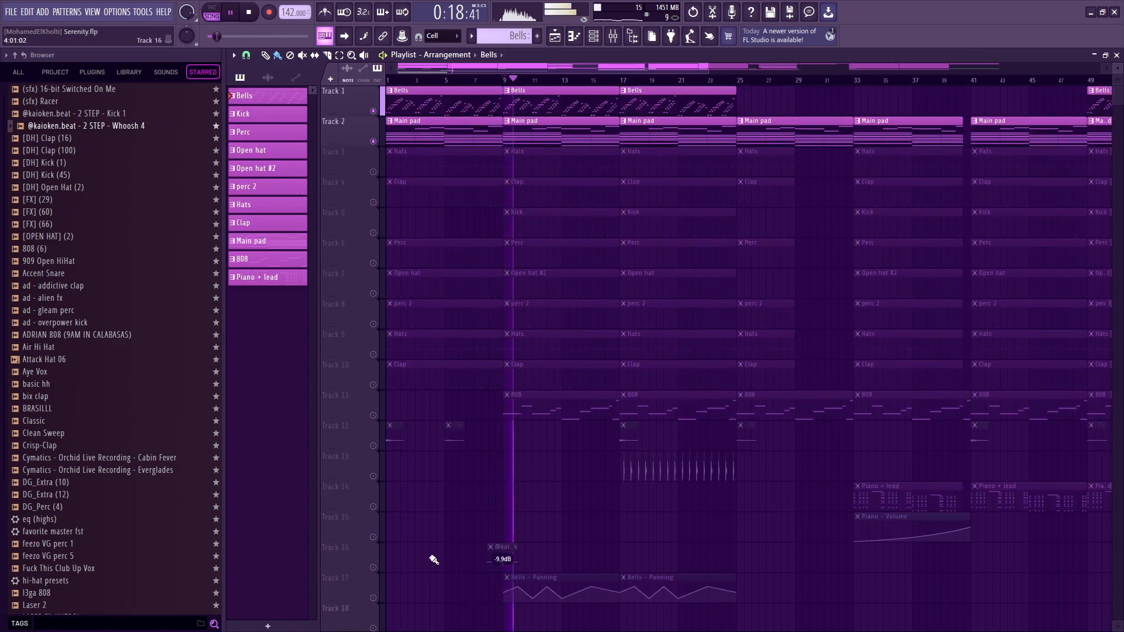
{"action": "left_click", "coordinate": [373, 597]}
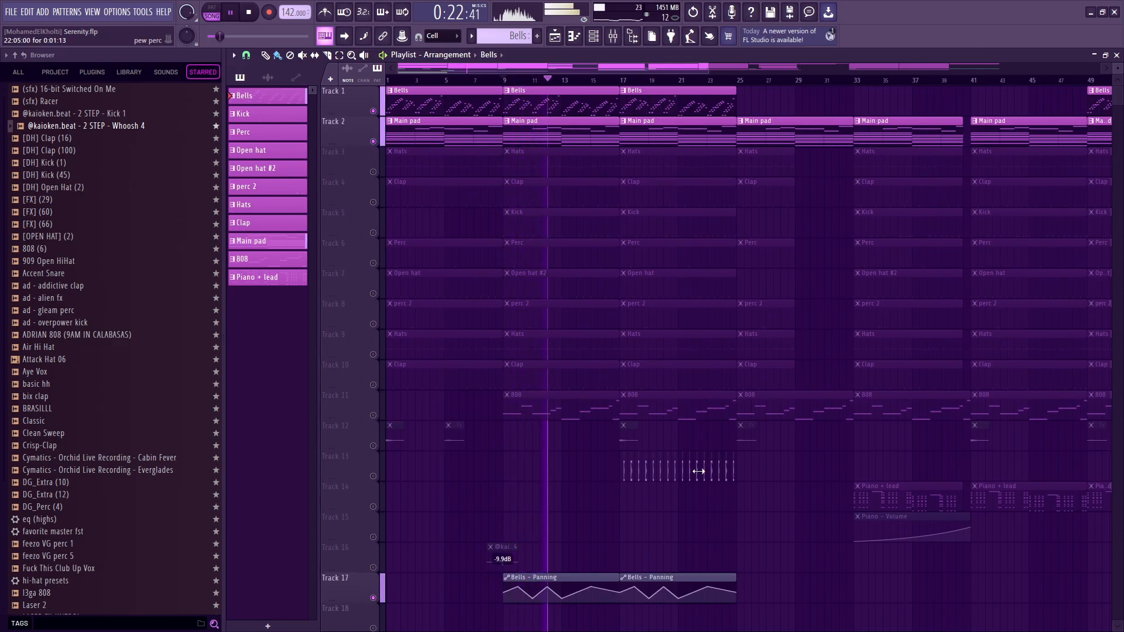
{"action": "key", "text": "space"}
{"action": "left_click", "coordinate": [374, 112], "text": "ctrl"}
{"action": "left_click", "coordinate": [374, 112], "text": "ctrl"}
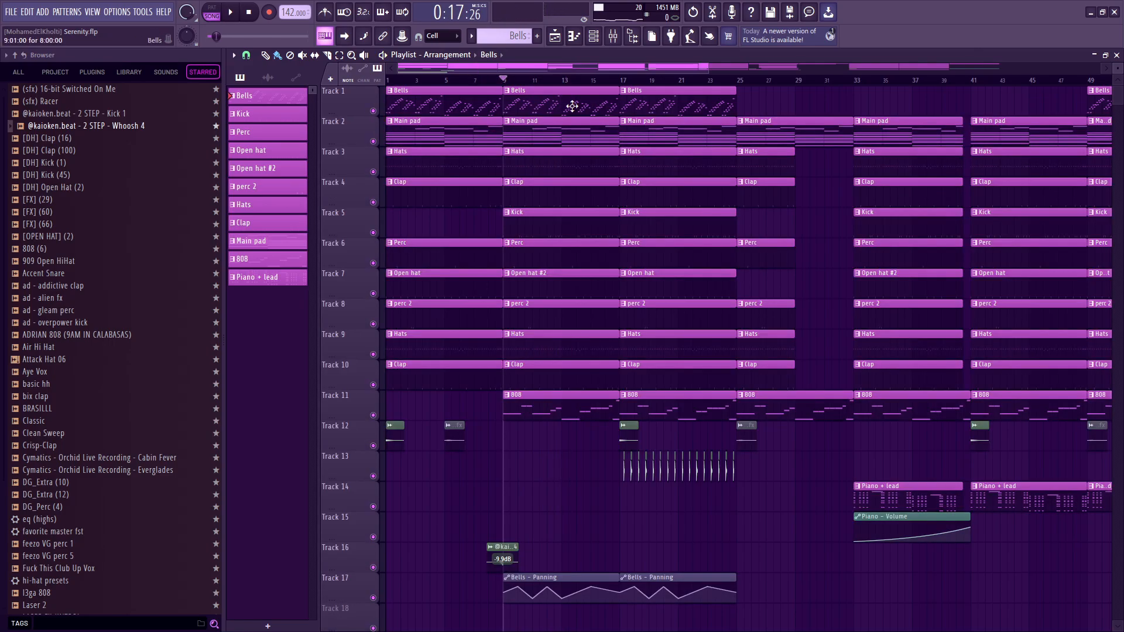
Open the Bells pattern, show the Bells track in the mixer and open its eq (highs) effect.
{"action": "scroll", "coordinate": [577, 157], "scroll_direction": "down", "scroll_amount": 3}
{"action": "scroll", "coordinate": [471, 95], "scroll_direction": "up", "scroll_amount": 3}
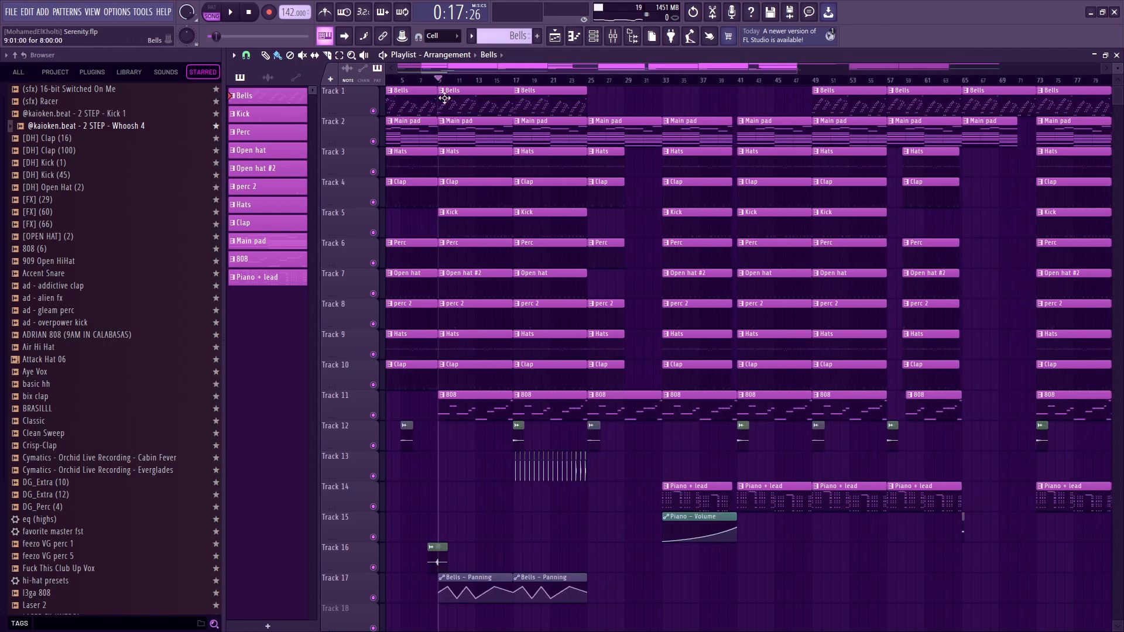
{"action": "double_click", "coordinate": [503, 102]}
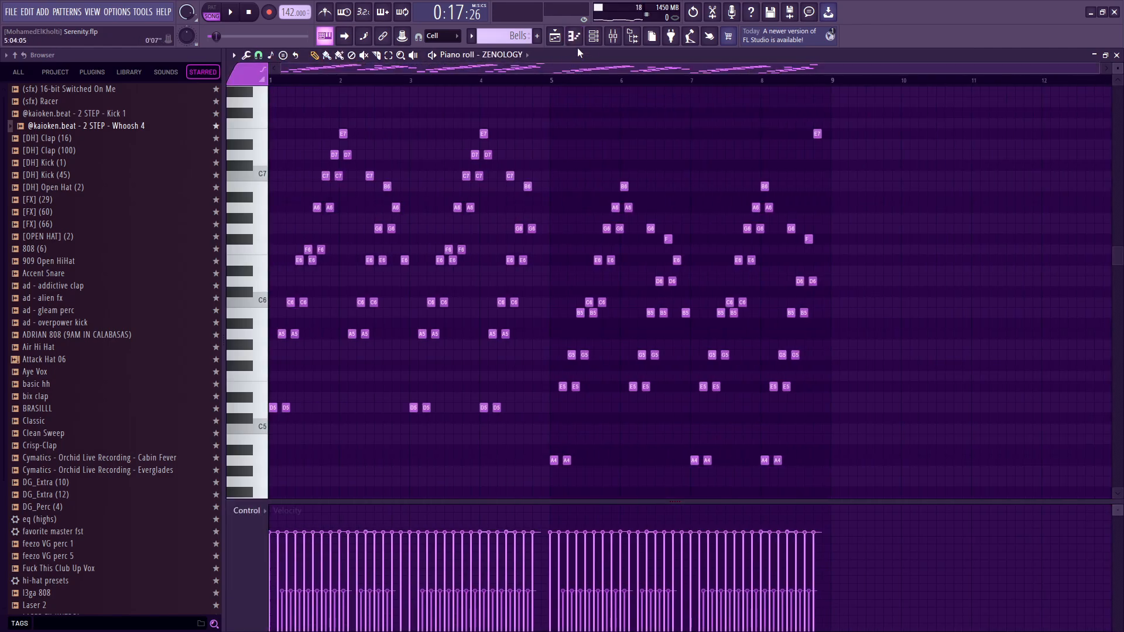
{"action": "key", "text": "F6"}
{"action": "key", "text": "F9"}
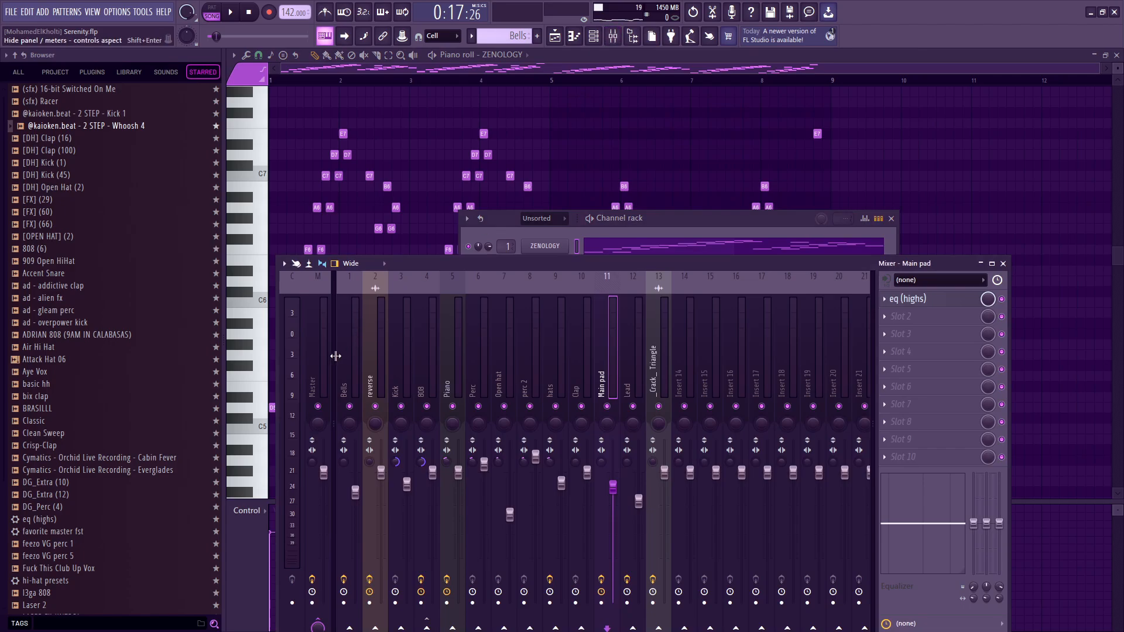
{"action": "left_click", "coordinate": [348, 356]}
{"action": "left_click", "coordinate": [962, 304]}
{"action": "left_click", "coordinate": [973, 305]}
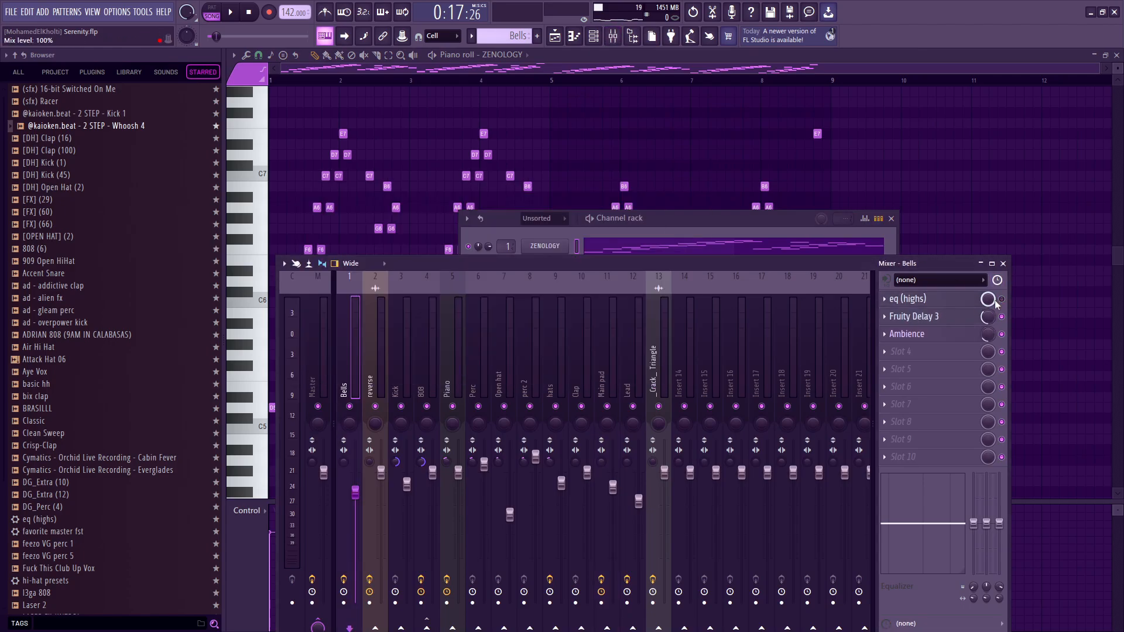
{"action": "left_click", "coordinate": [978, 303]}
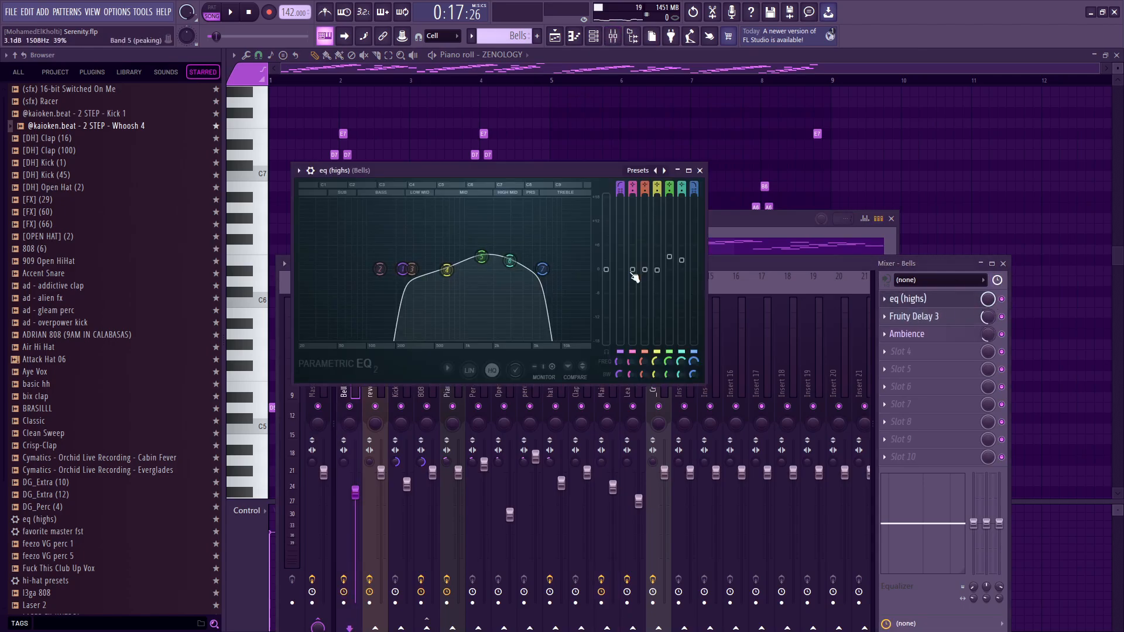
Play the Bells pattern on its own while checking the EQ's low-cut and high-cut bands, and close the EQ.
{"action": "left_click", "coordinate": [219, 9]}
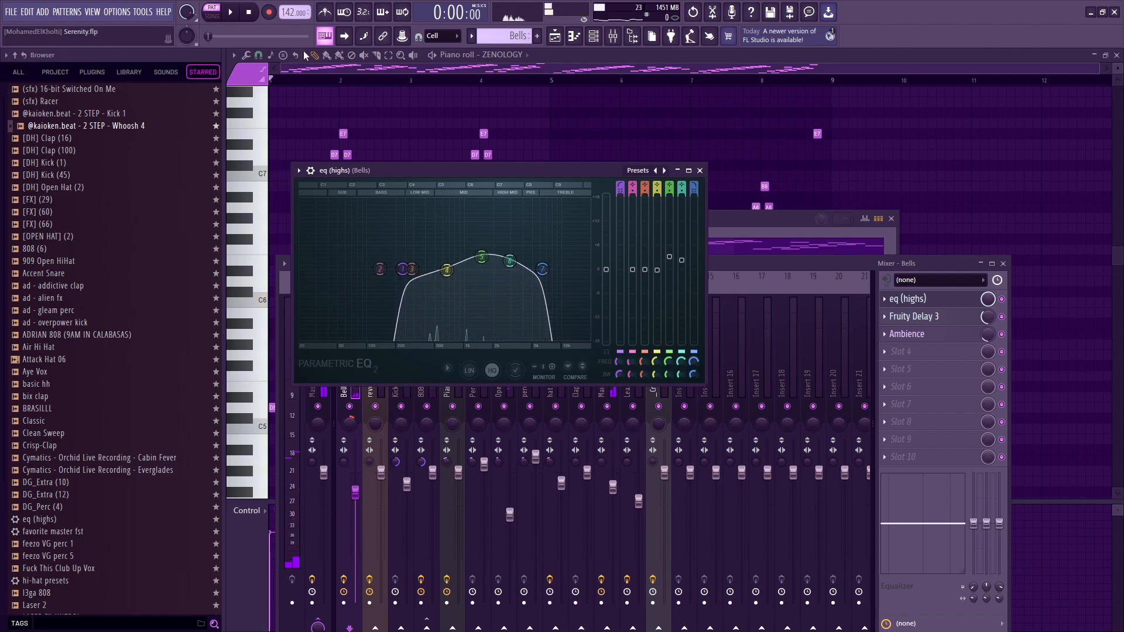
{"action": "key", "text": "space"}
{"action": "left_click_drag", "start_coordinate": [402, 269], "coordinate": [405, 269]}
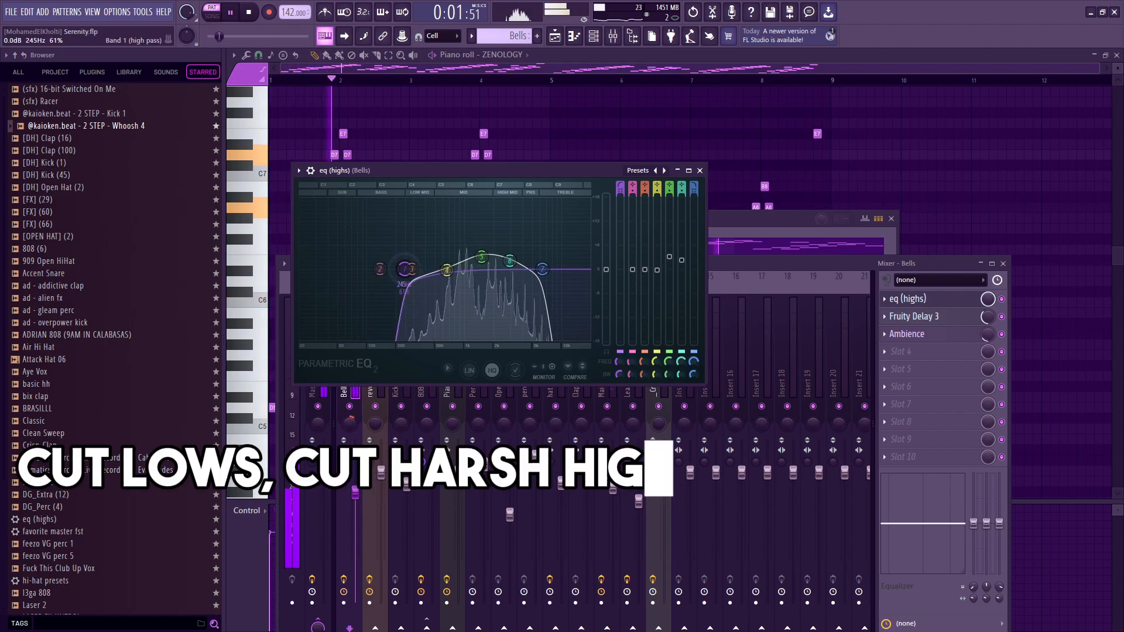
{"action": "key", "text": "space"}
{"action": "left_click_drag", "start_coordinate": [543, 270], "coordinate": [542, 269]}
{"action": "key", "text": "Escape"}
{"action": "key", "text": "space"}
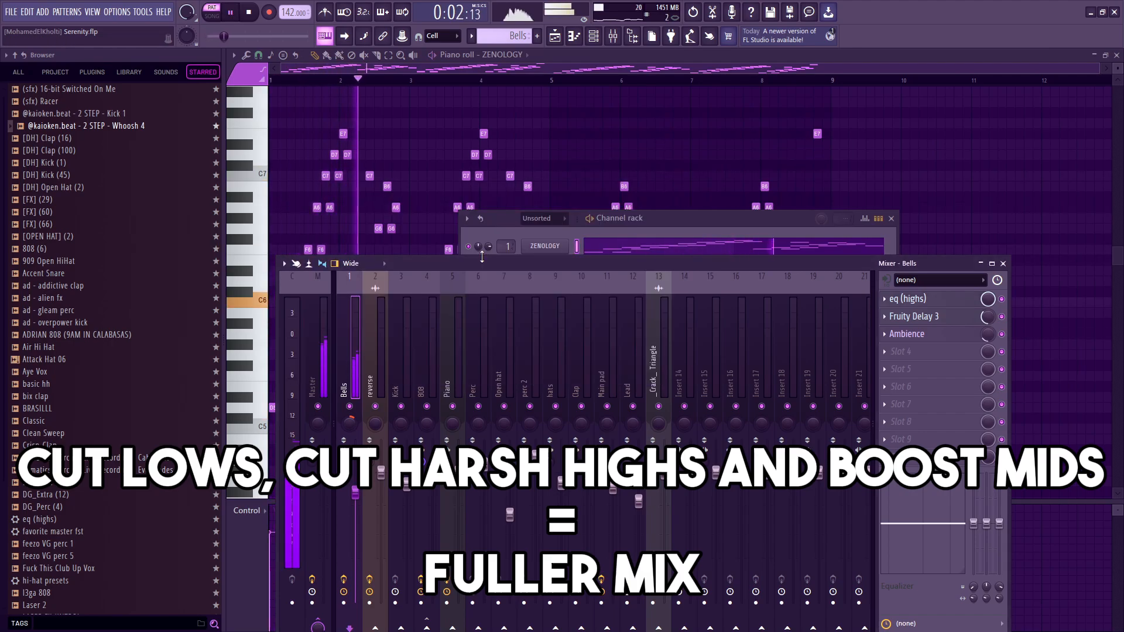
{"action": "key", "text": "space"}
Examine the Fruity Delay 3 settings on the Bells track, and play the pattern with the delay bypassed.
{"action": "left_click", "coordinate": [935, 317]}
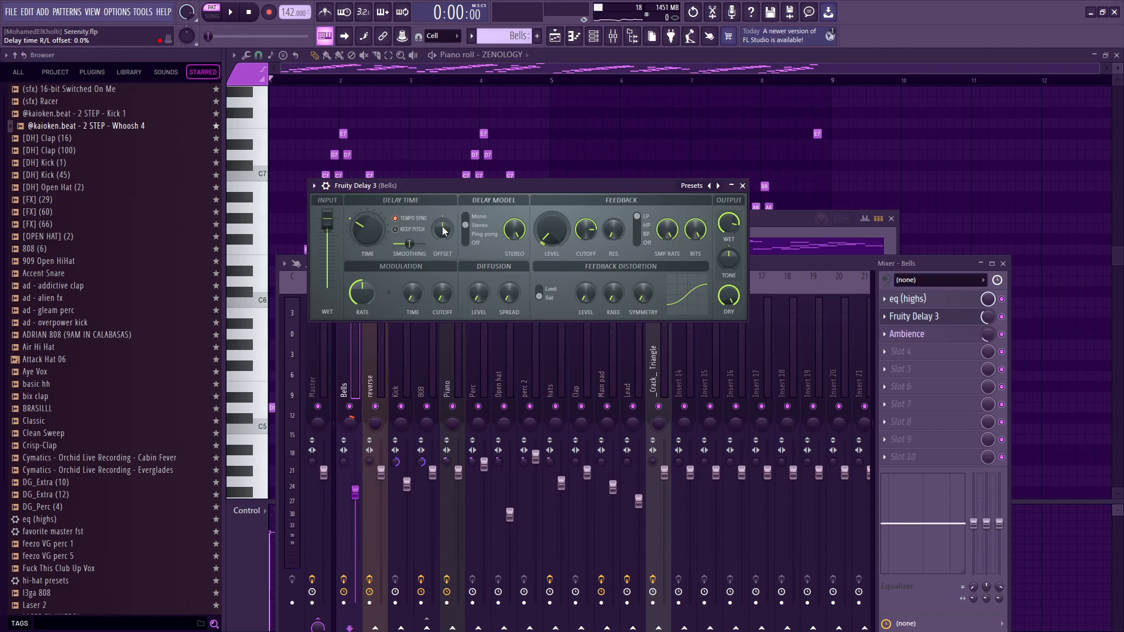
{"action": "left_click", "coordinate": [931, 316]}
{"action": "left_click", "coordinate": [1002, 317]}
{"action": "key", "text": "space"}
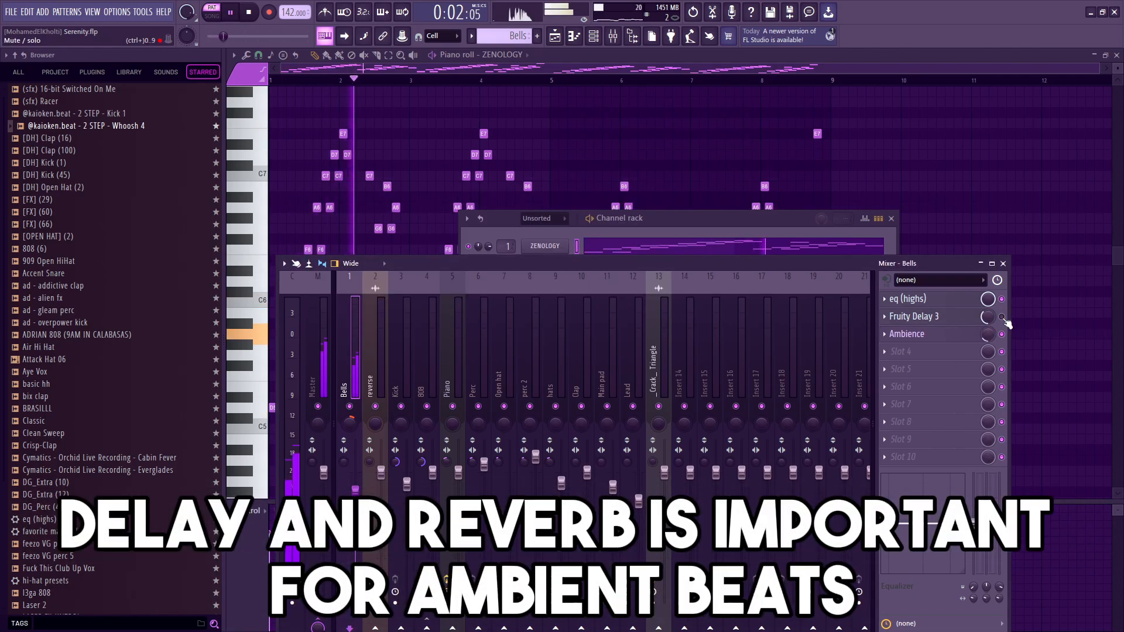
{"action": "key", "text": "space"}
Examine the Ambience reverb settings on the Bells track, and play the pattern with and without the reverb.
{"action": "left_click", "coordinate": [948, 335]}
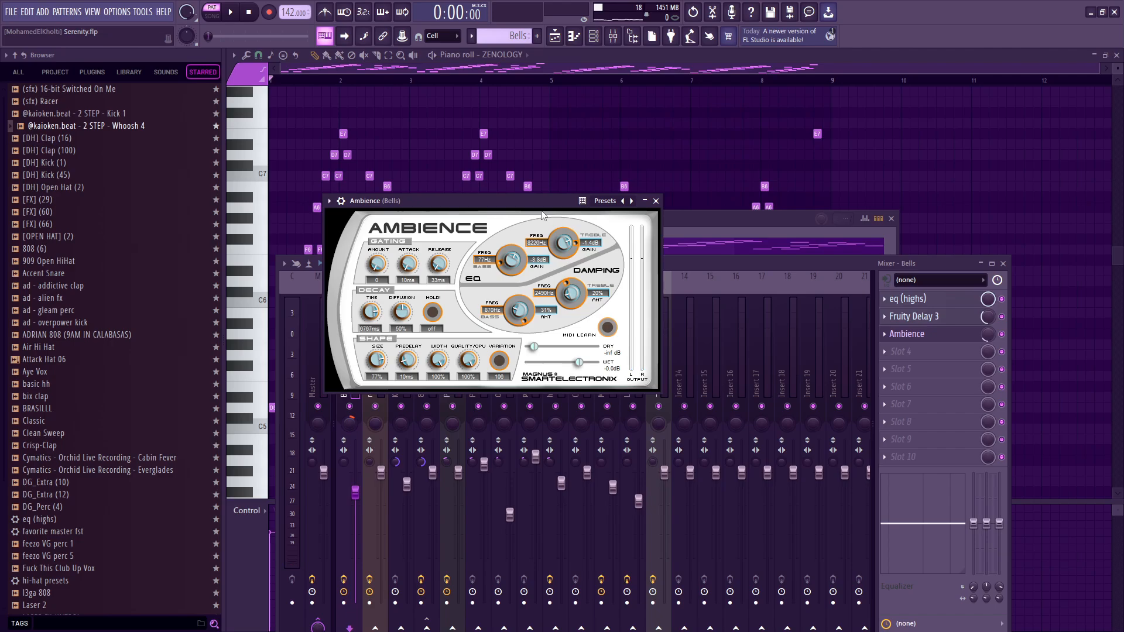
{"action": "left_click", "coordinate": [656, 201]}
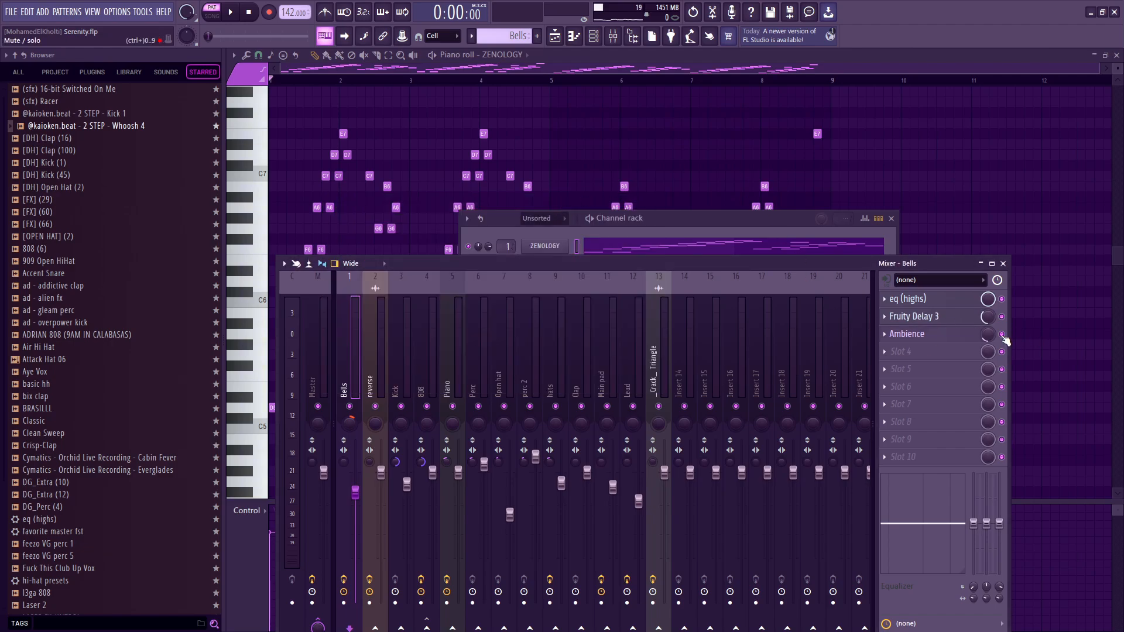
{"action": "key", "text": "space"}
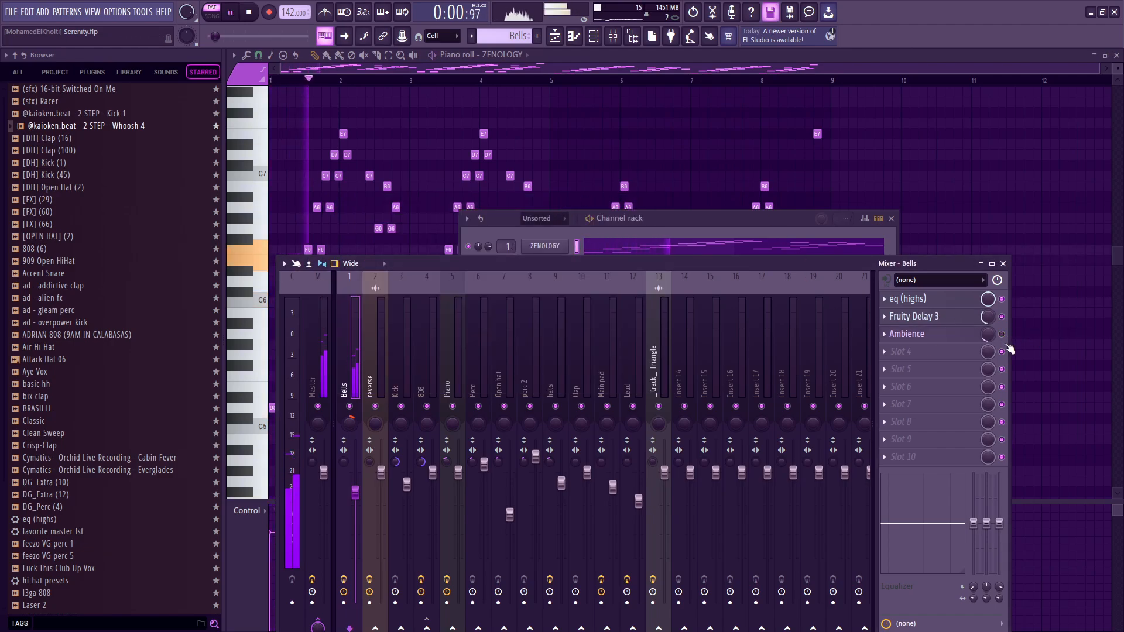
{"action": "key", "text": "space"}
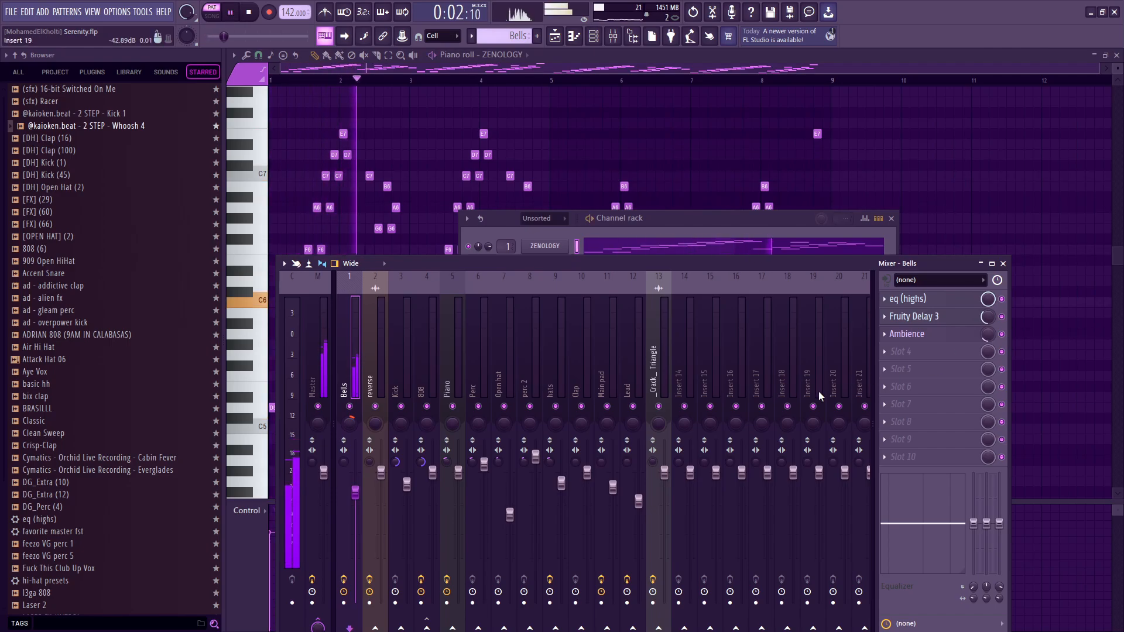
{"action": "key", "text": "space"}
Raise the Bells mixer volume to 112% during playback, lower it to 83%, and close the mixer.
{"action": "left_click_drag", "start_coordinate": [452, 256], "coordinate": [452, 121]}
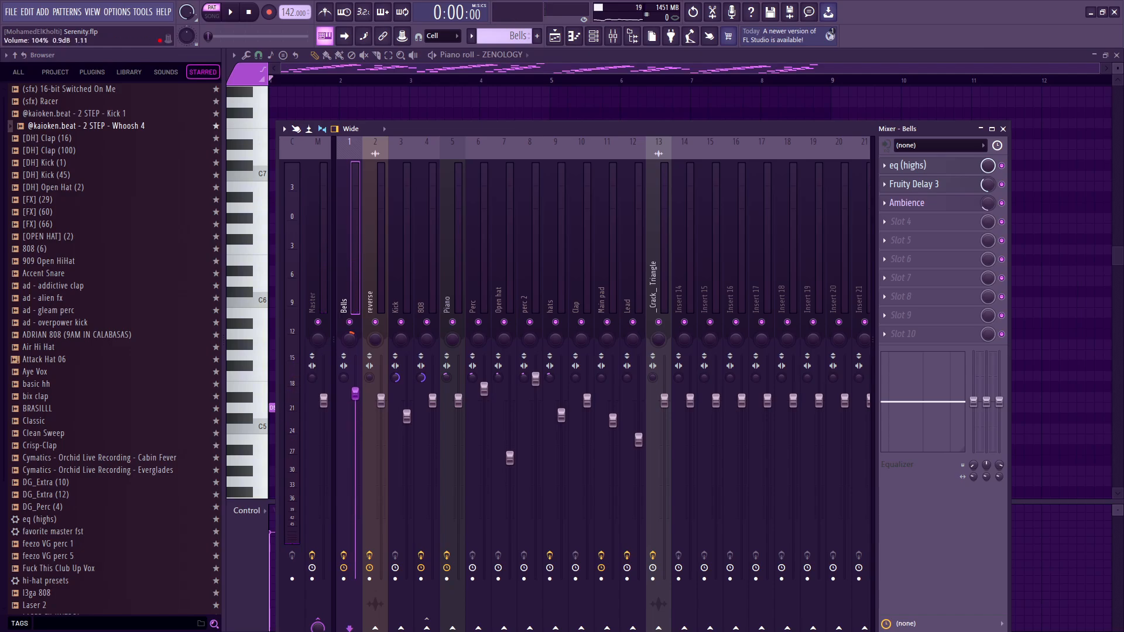
{"action": "key", "text": "space"}
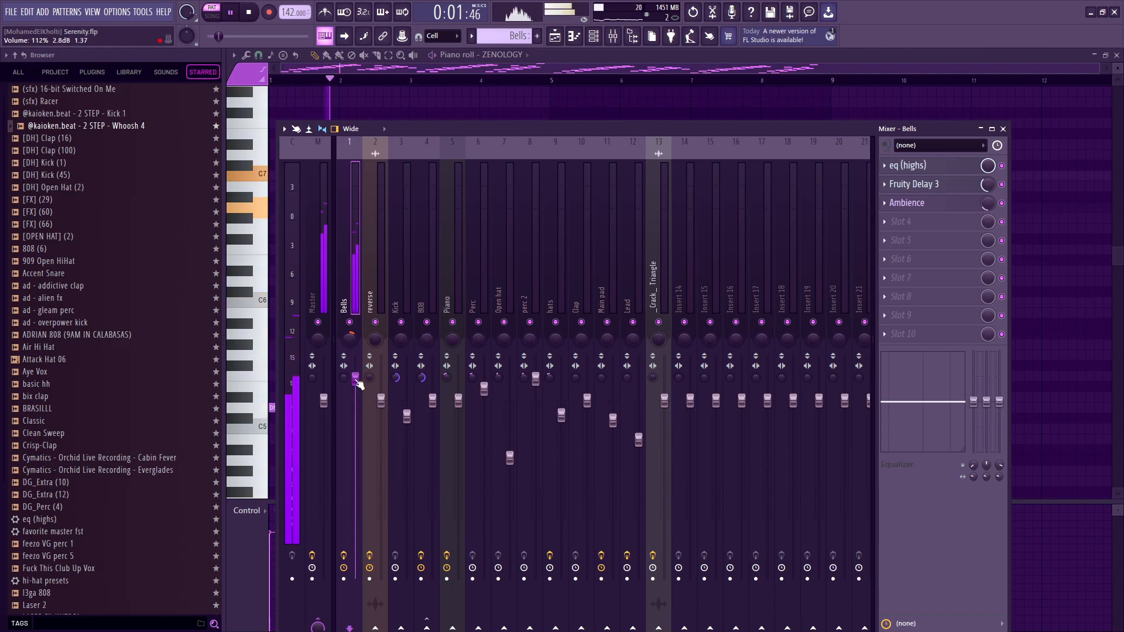
{"action": "left_click_drag", "start_coordinate": [359, 384], "coordinate": [358, 456]}
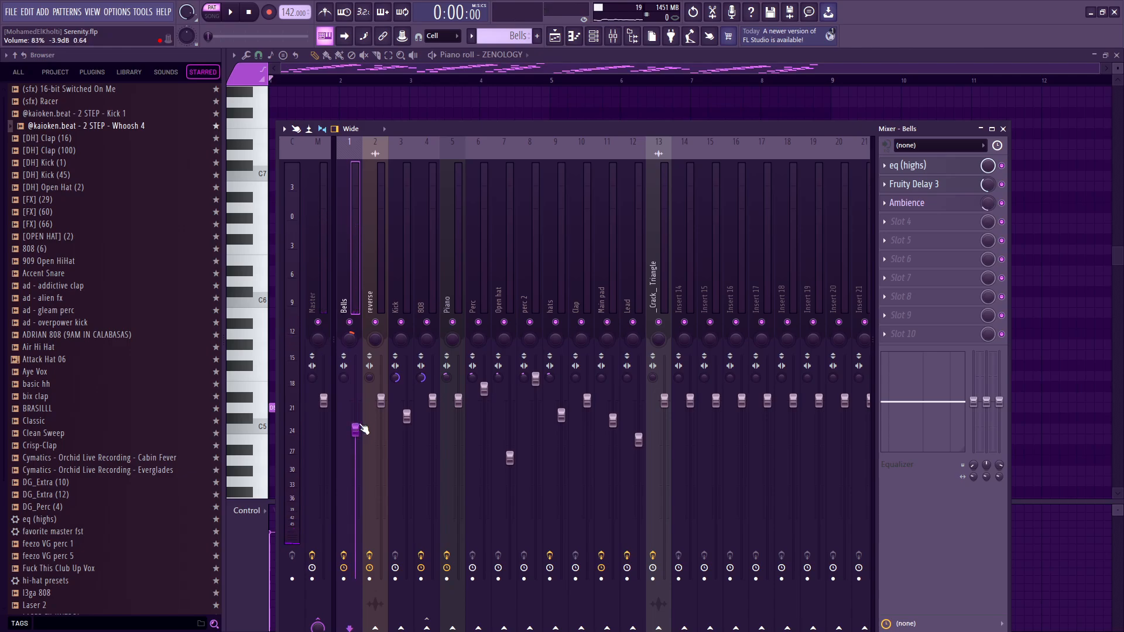
{"action": "key", "text": "F9"}
{"action": "key", "text": "F6"}
Solo the Piano + lead track in the Playlist and also enable the Master pitch, Tempo and Ambience automation tracks.
{"action": "key", "text": "F5"}
{"action": "scroll", "coordinate": [740, 467], "scroll_direction": "down", "scroll_amount": 2}
{"action": "scroll", "coordinate": [710, 445], "scroll_direction": "up", "scroll_amount": 3}
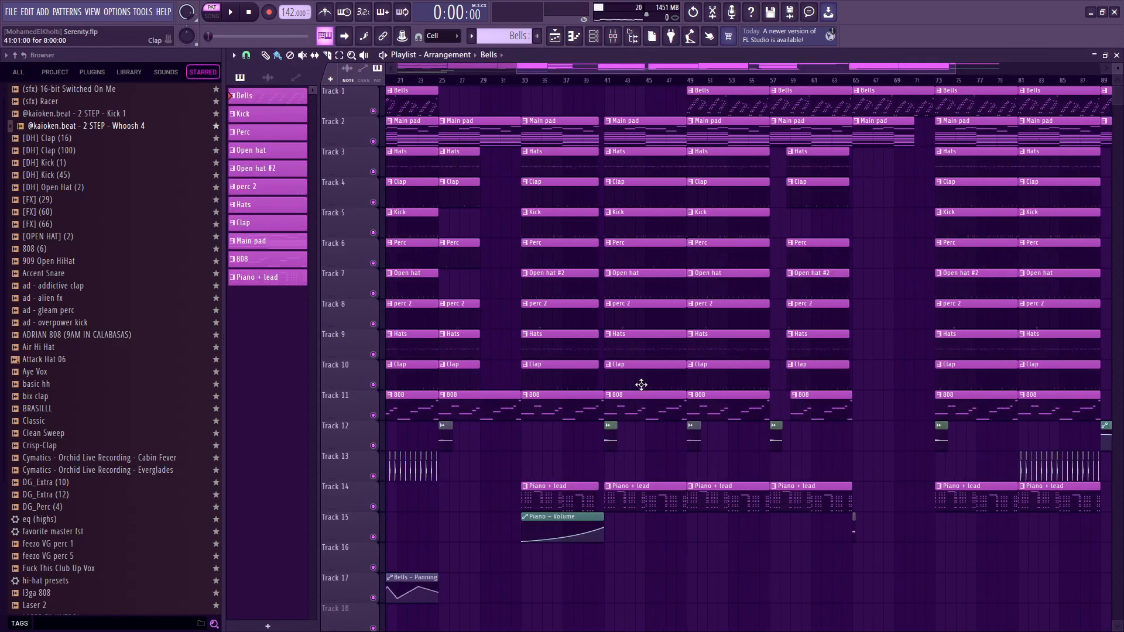
{"action": "scroll", "coordinate": [816, 270], "scroll_direction": "up", "scroll_amount": 2}
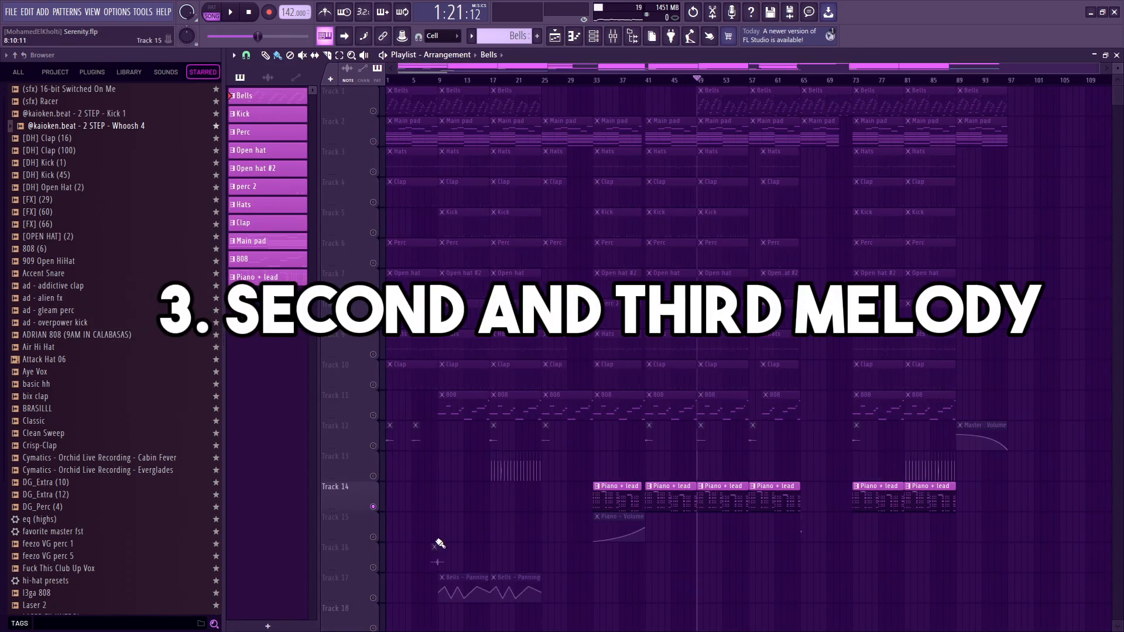
{"action": "scroll", "coordinate": [446, 488], "scroll_direction": "down", "scroll_amount": 3}
{"action": "left_click", "coordinate": [373, 568]}
{"action": "left_click", "coordinate": [374, 598]}
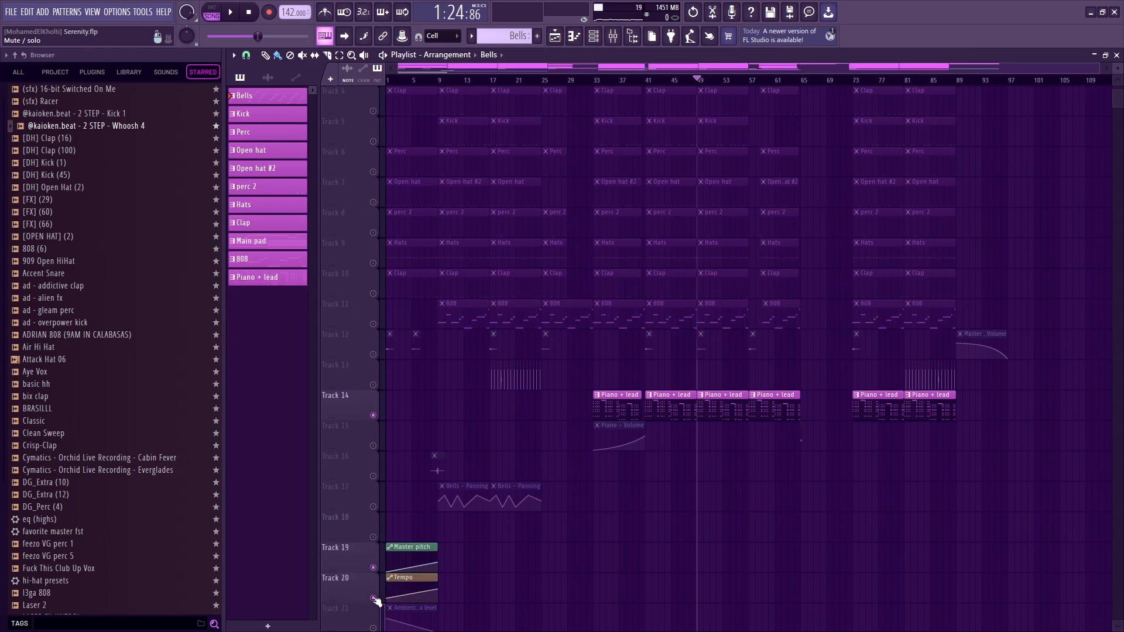
{"action": "left_click", "coordinate": [373, 628]}
Open the Piano + lead pattern, mute the ZENOLOGY #4 channel and play the ZENOLOGY #3 chords.
{"action": "double_click", "coordinate": [719, 405]}
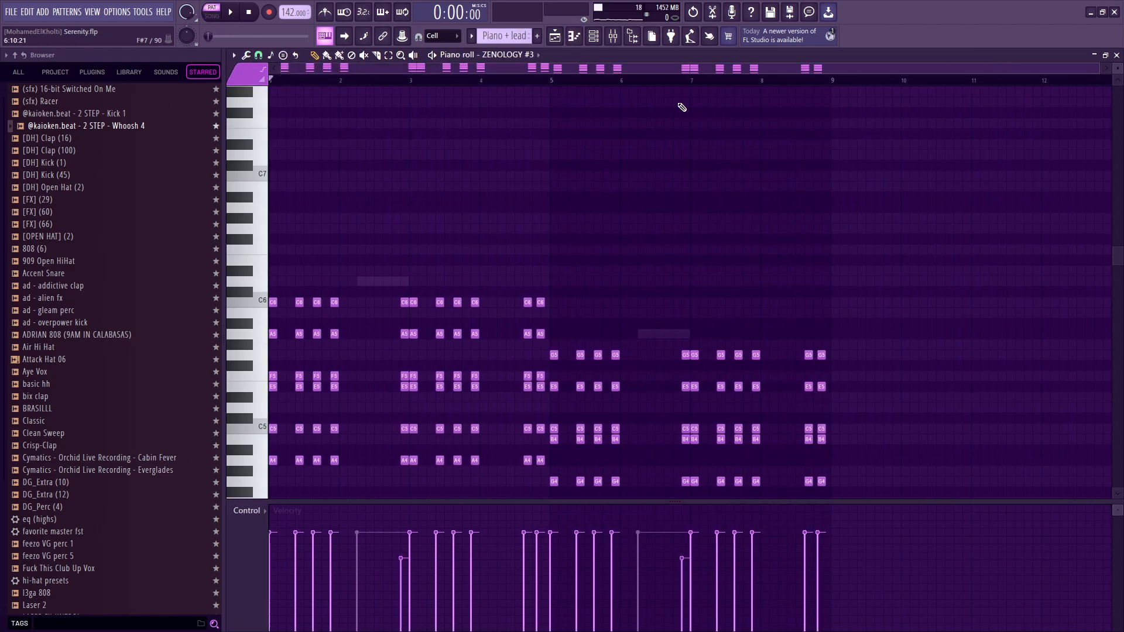
{"action": "left_click", "coordinate": [594, 38]}
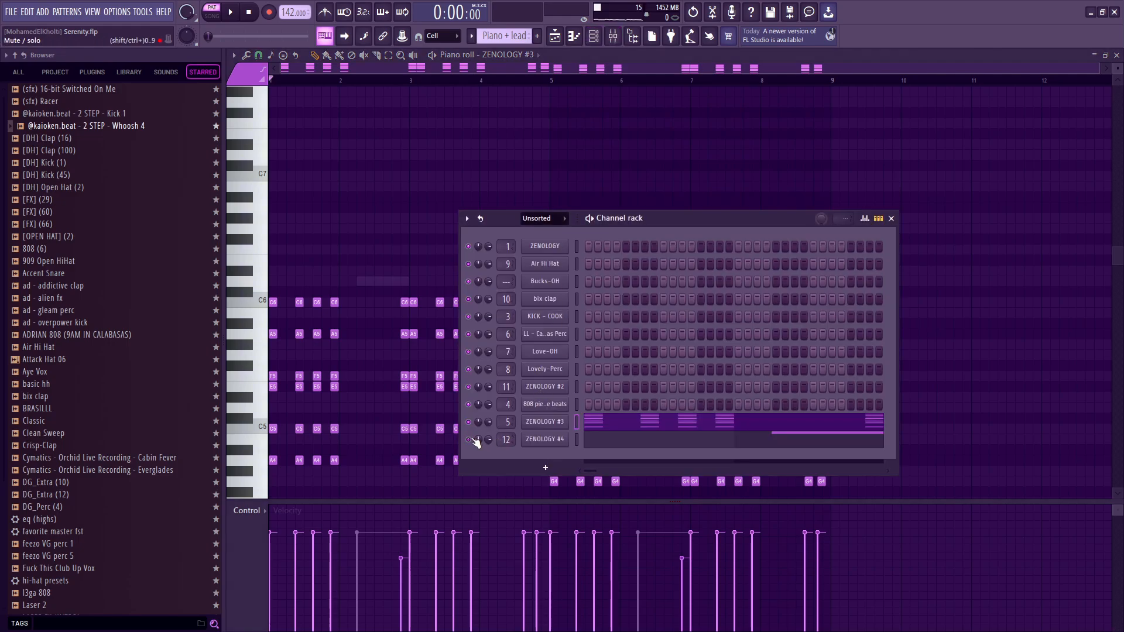
{"action": "left_click", "coordinate": [264, 355]}
{"action": "key", "text": "space"}
{"action": "scroll", "coordinate": [277, 357], "scroll_direction": "down", "scroll_amount": 5}
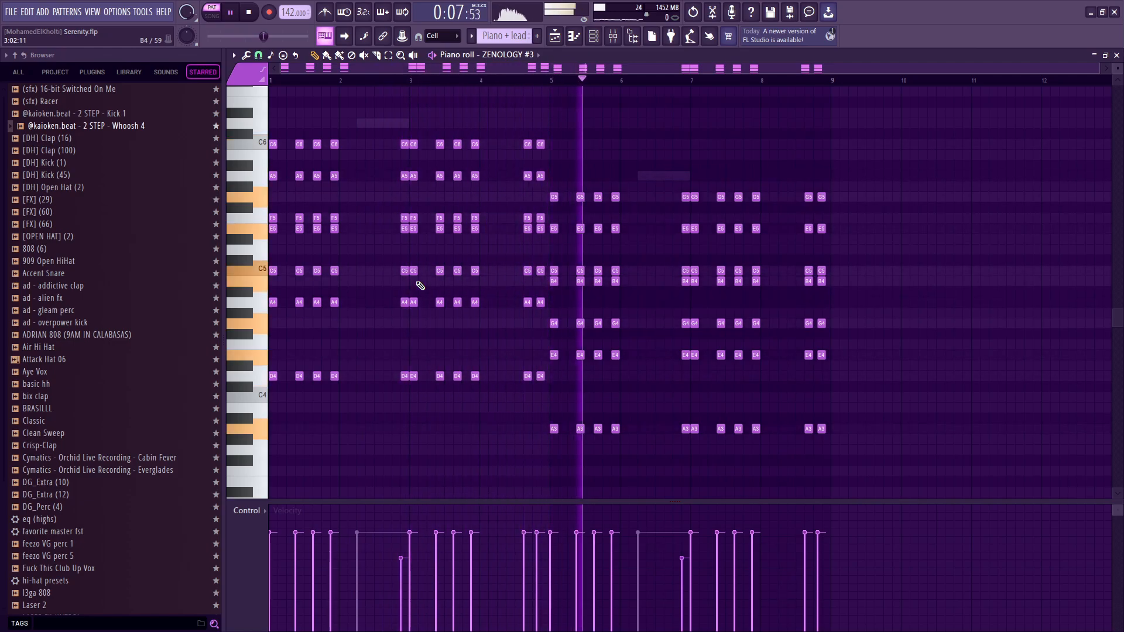
{"action": "key", "text": "space"}
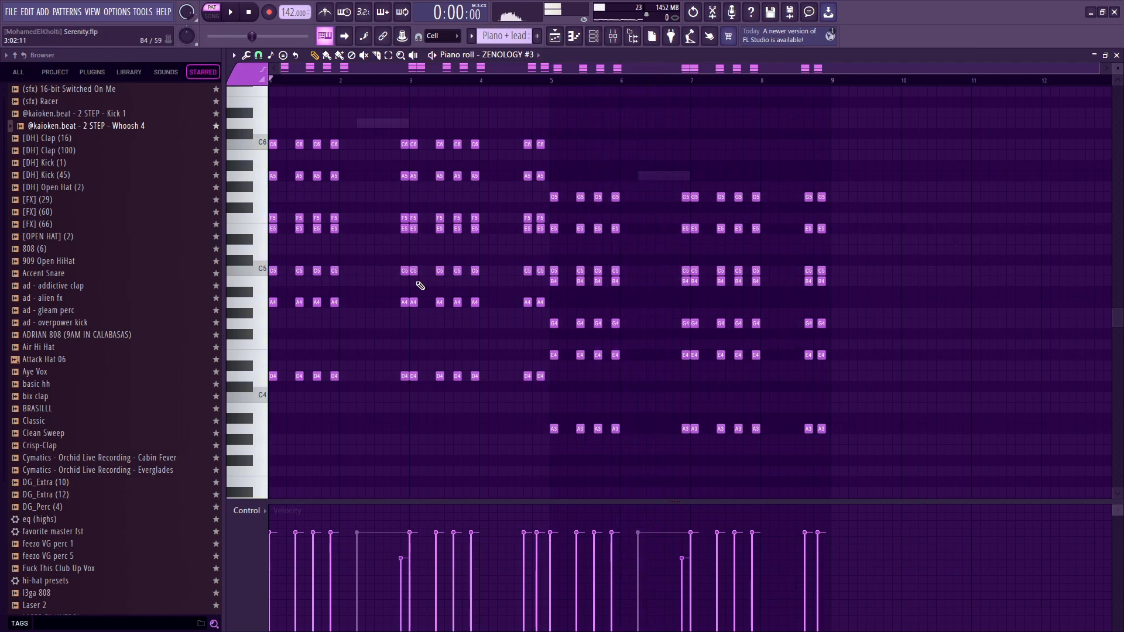
Highlight a group of low D4, A4 and C5 chord notes in bars 1 to 3, and open the Channel rack.
{"action": "scroll", "coordinate": [388, 355], "scroll_direction": "down", "scroll_amount": 2}
{"action": "left_click_drag", "start_coordinate": [495, 355], "coordinate": [325, 251]}
{"action": "scroll", "coordinate": [220, 258], "scroll_direction": "up", "scroll_amount": 3}
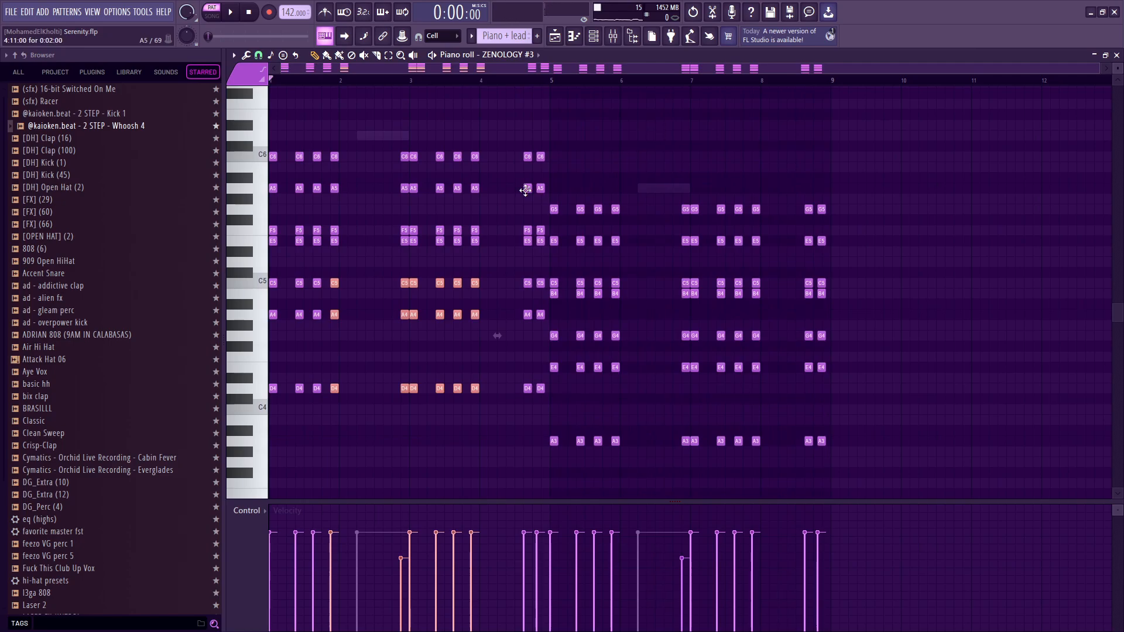
{"action": "left_click", "coordinate": [593, 36]}
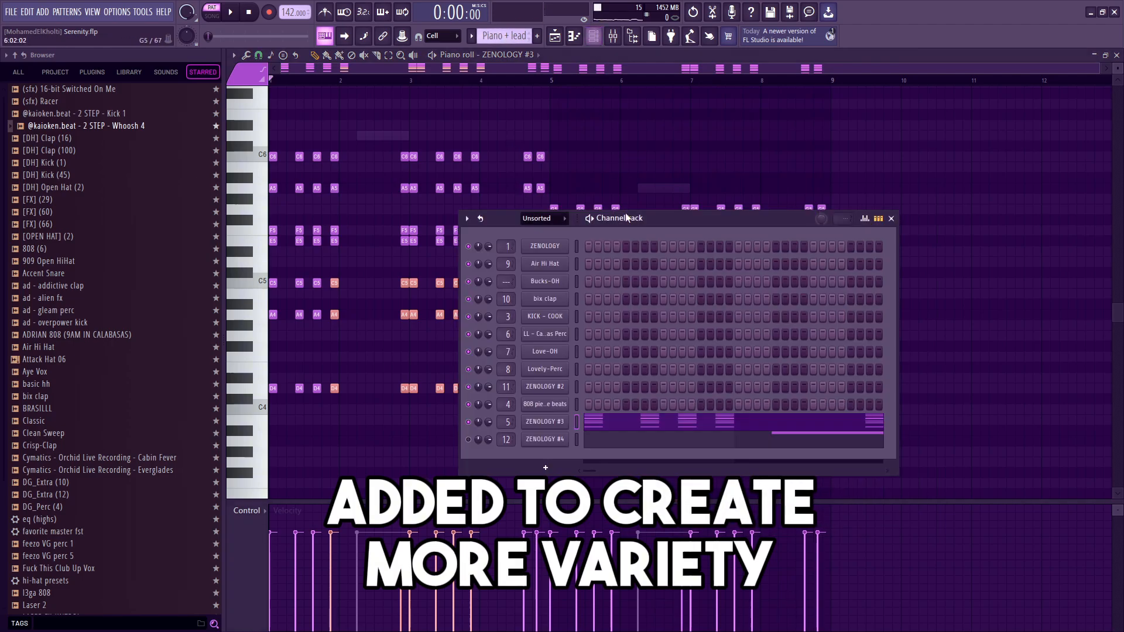
Open the ZENOLOGY #4 lead notes in the piano roll and play them together with the chords.
{"action": "left_click", "coordinate": [632, 447]}
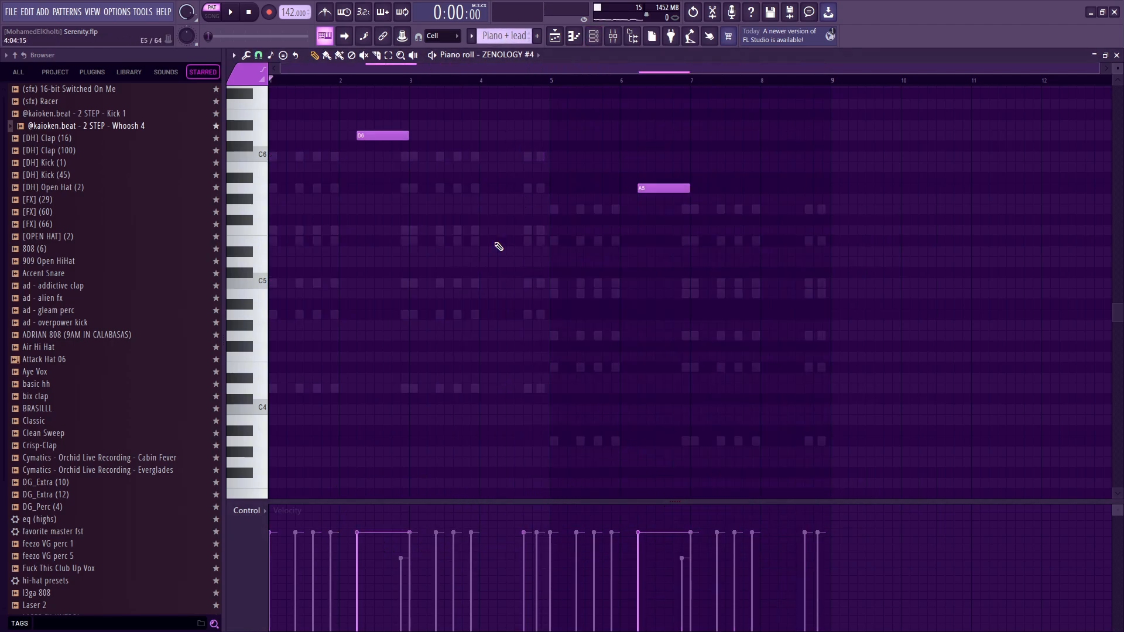
{"action": "scroll", "coordinate": [497, 243], "scroll_direction": "up", "scroll_amount": 3}
{"action": "left_click_drag", "start_coordinate": [876, 424], "coordinate": [363, 129]}
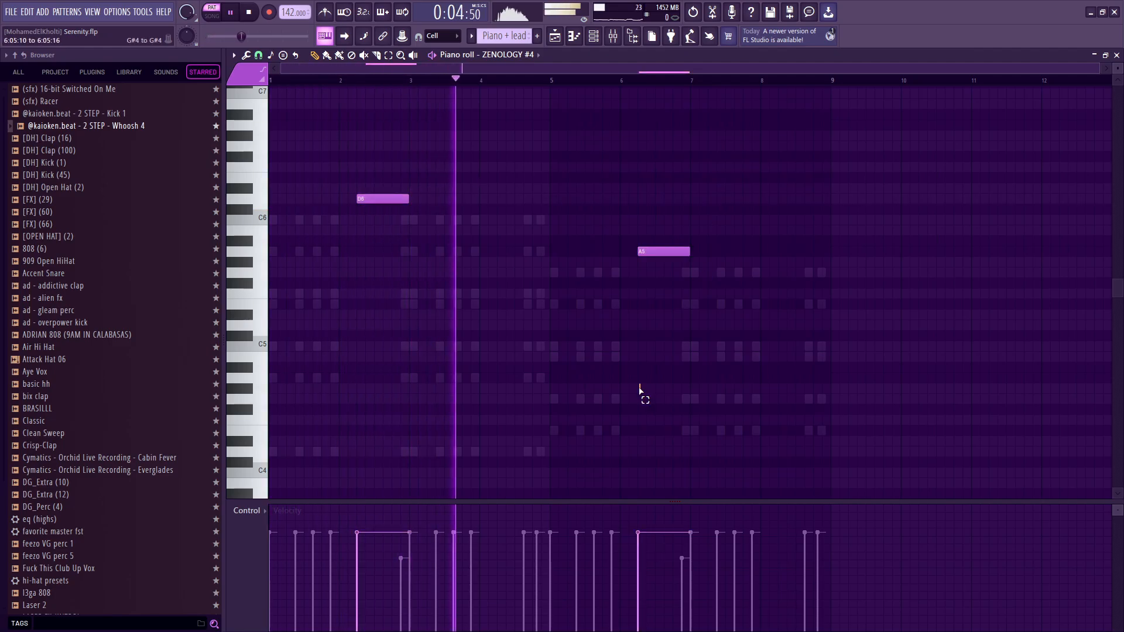
{"action": "left_click_drag", "start_coordinate": [640, 394], "coordinate": [730, 298]}
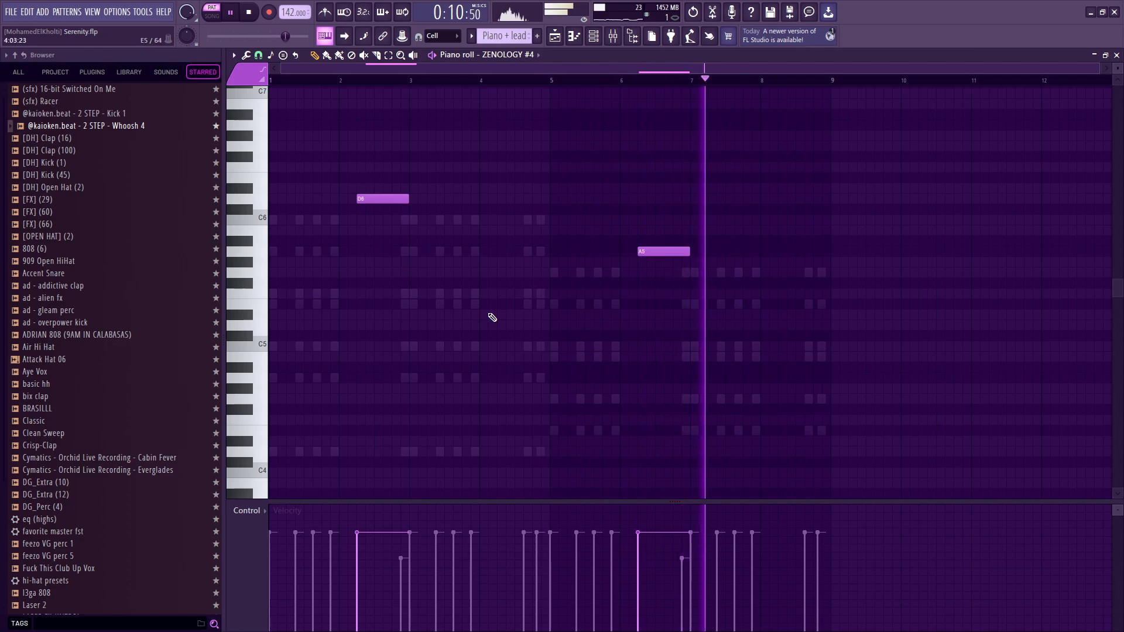
{"action": "key", "text": "space"}
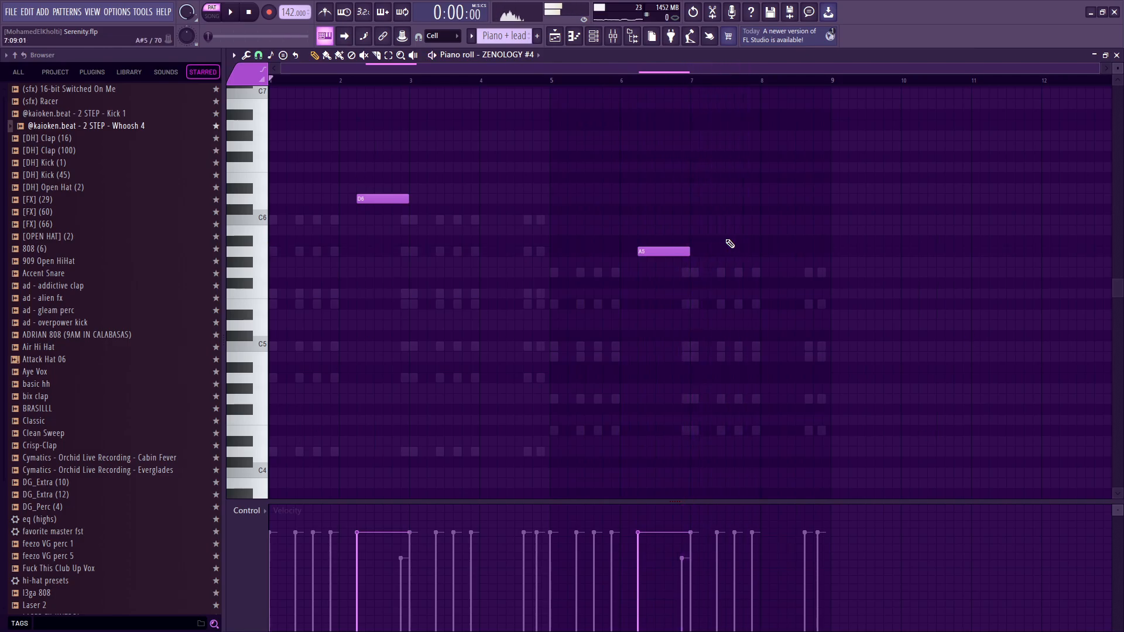
Switch the piano roll back to the ZENOLOGY #3 chords to review them, and return to the Playlist.
{"action": "right_click", "coordinate": [338, 292]}
{"action": "right_click", "coordinate": [339, 292]}
{"action": "scroll", "coordinate": [351, 234], "scroll_direction": "up", "scroll_amount": 2}
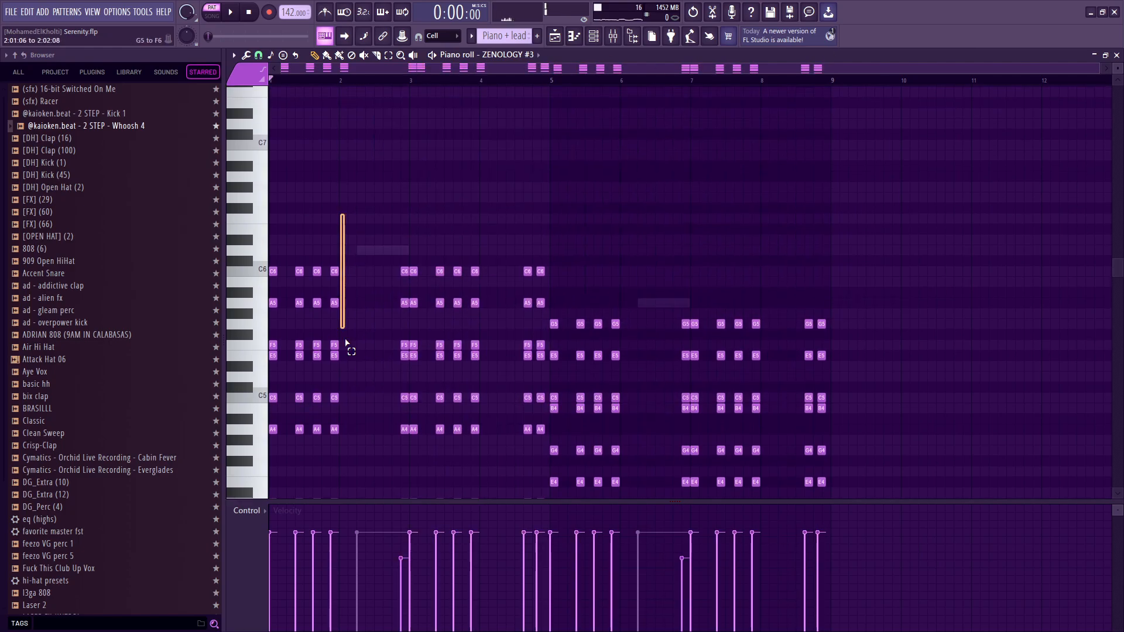
{"action": "scroll", "coordinate": [375, 293], "scroll_direction": "down", "scroll_amount": 5}
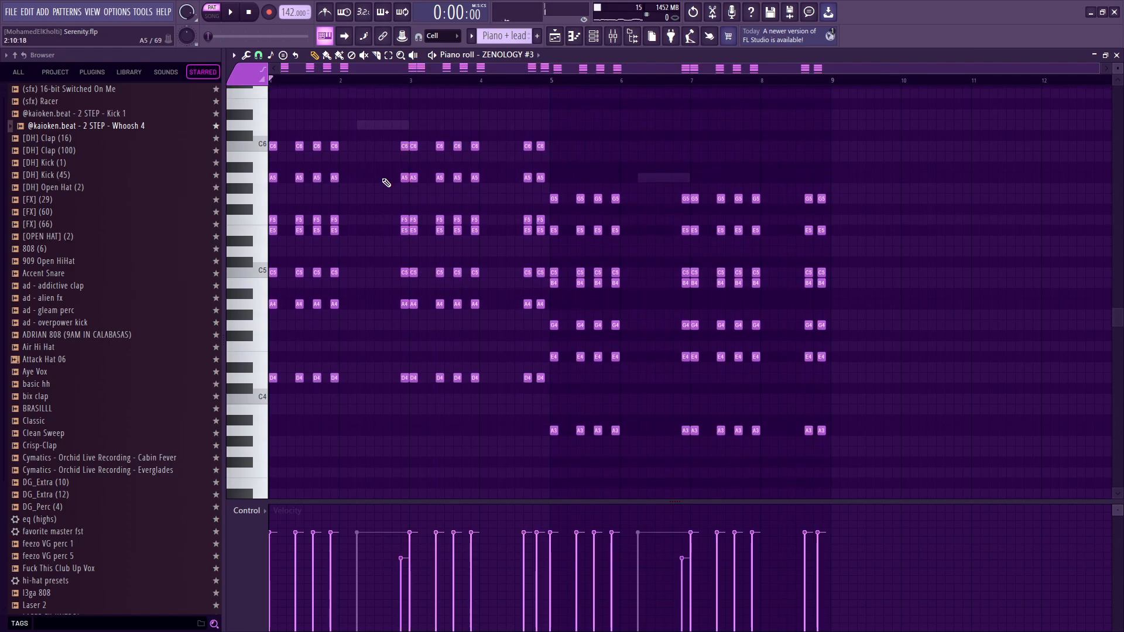
{"action": "key", "text": "Escape"}
{"action": "key", "text": "Escape"}
{"action": "scroll", "coordinate": [644, 373], "scroll_direction": "up", "scroll_amount": 3}
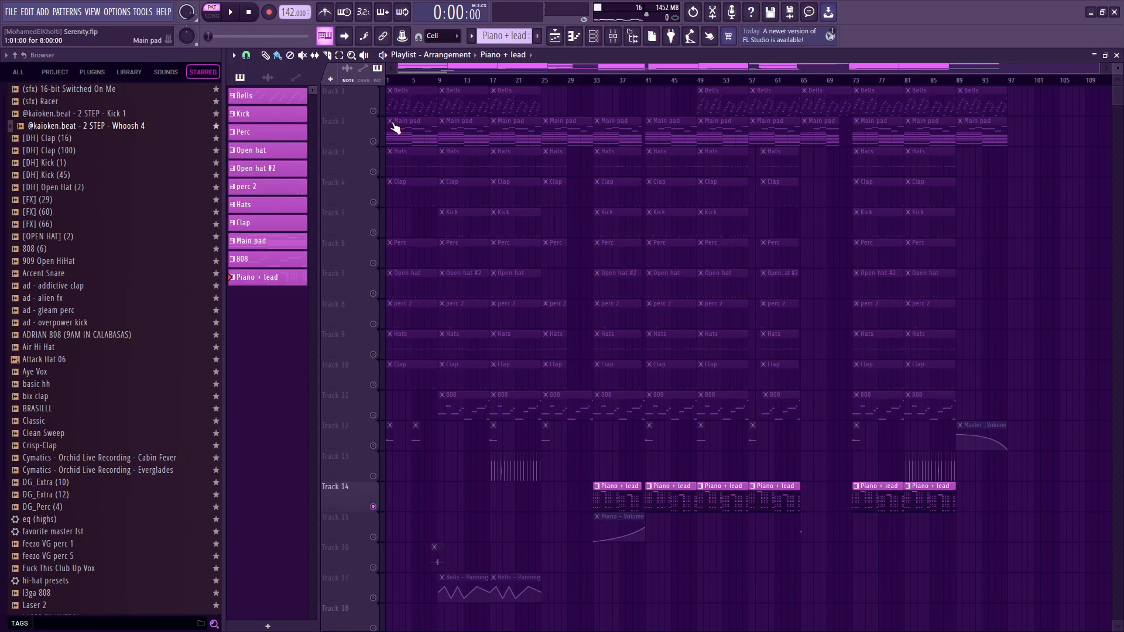
Enable the Main pad track to play it with Piano + lead from bar 41, and re-enable all tracks after listening.
{"action": "left_click", "coordinate": [373, 142]}
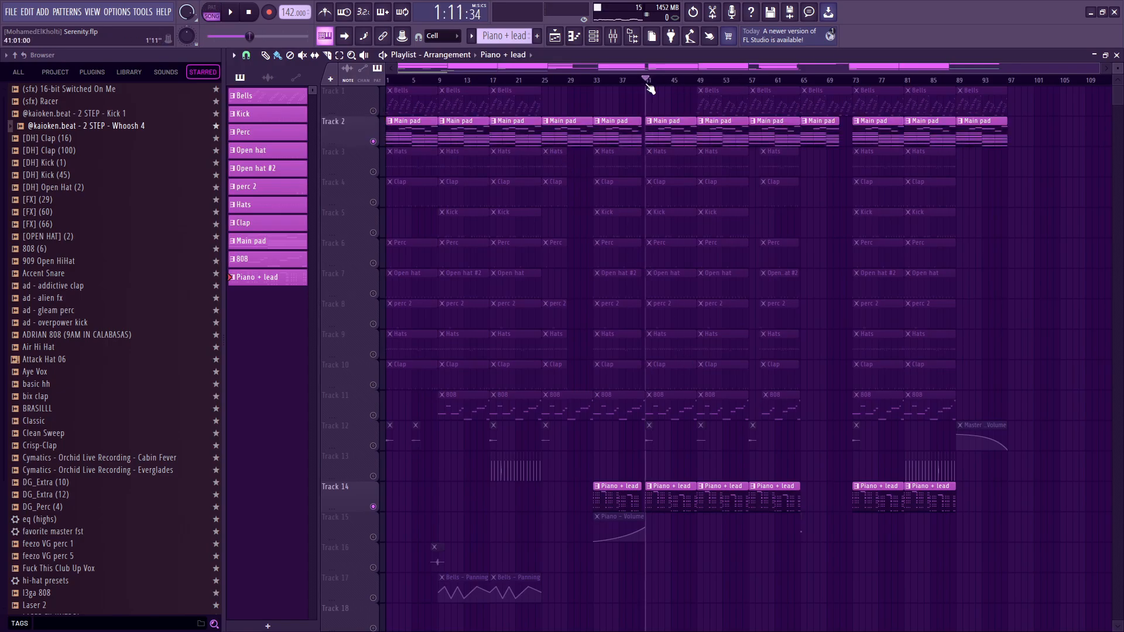
{"action": "scroll", "coordinate": [684, 442], "scroll_direction": "up", "scroll_amount": 4}
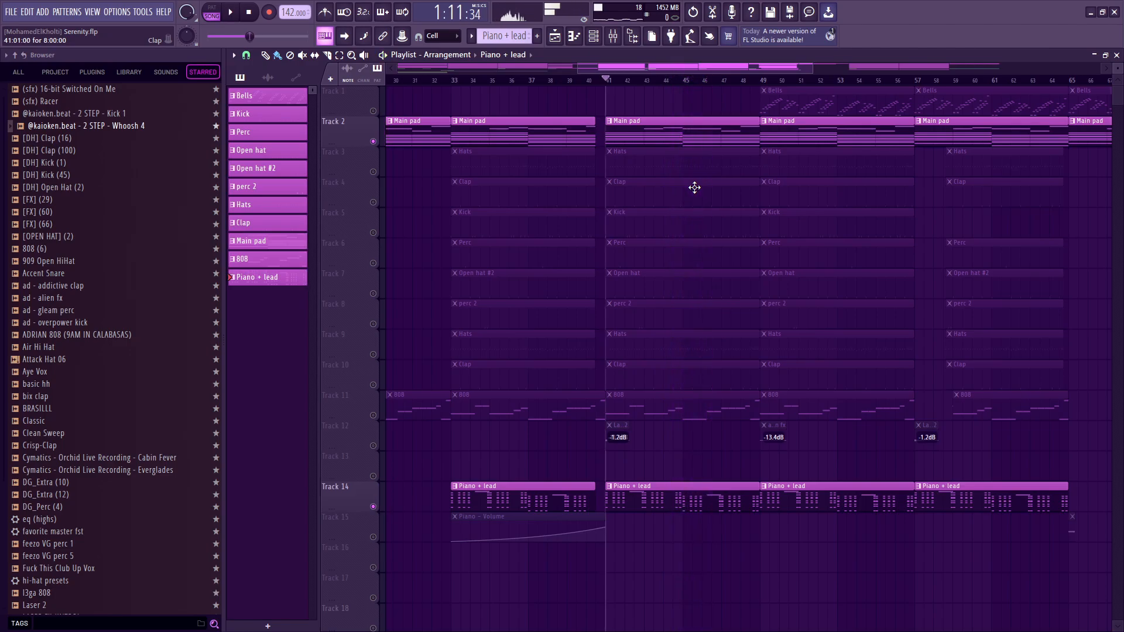
{"action": "scroll", "coordinate": [573, 467], "scroll_direction": "down", "scroll_amount": 5}
{"action": "scroll", "coordinate": [545, 483], "scroll_direction": "down", "scroll_amount": 1}
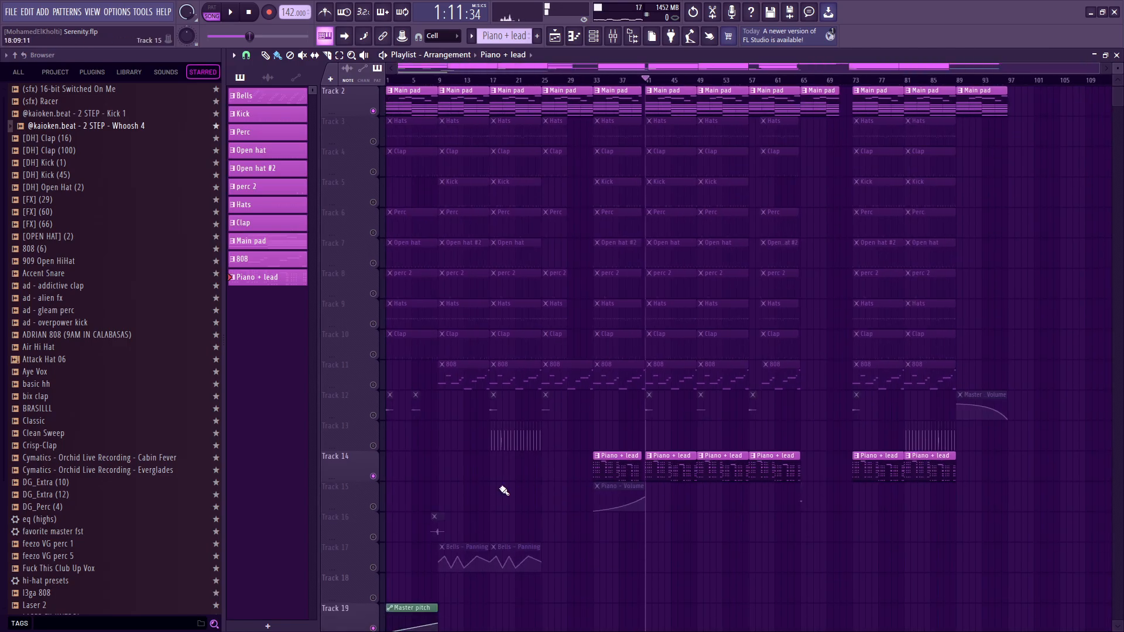
{"action": "right_click", "coordinate": [374, 476]}
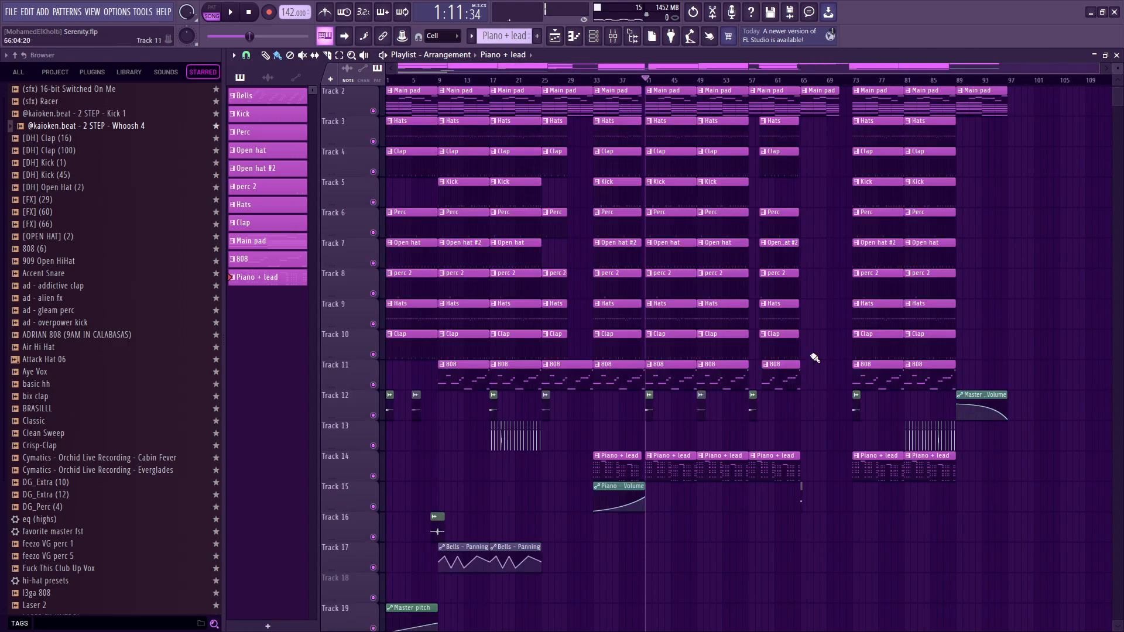
Bring up the eq (highs) effect on the Piano mixer track and close the mixer.
{"action": "left_click", "coordinate": [594, 36]}
{"action": "left_click", "coordinate": [612, 37]}
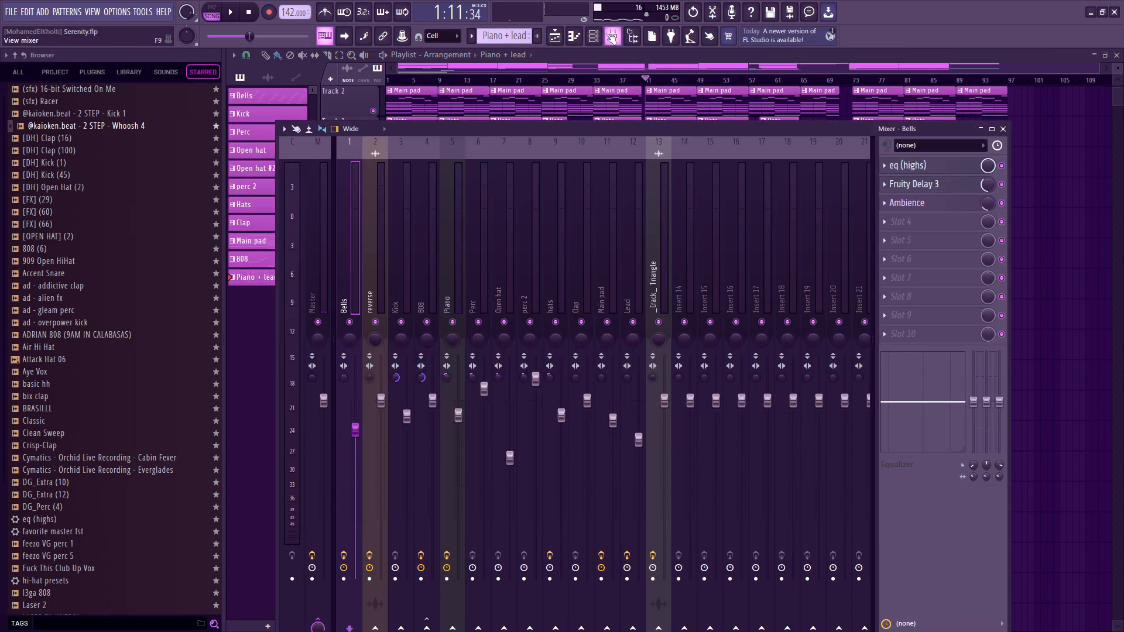
{"action": "left_click", "coordinate": [945, 170]}
{"action": "key", "text": "Escape"}
{"action": "key", "text": "Escape"}
{"action": "key", "text": "Escape"}
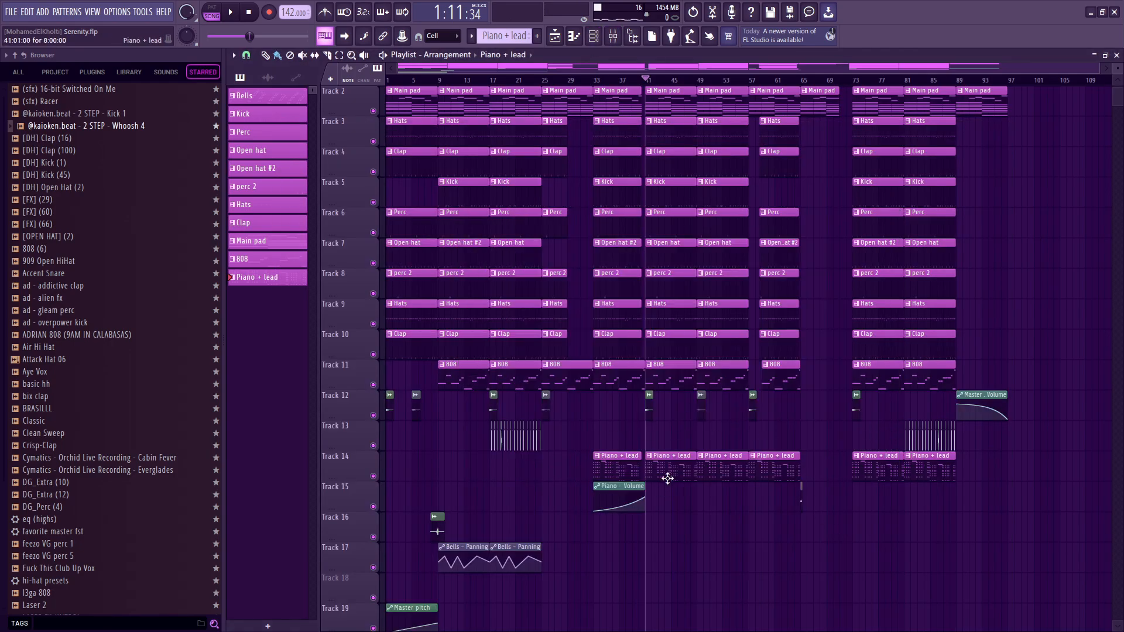
Open the Piano + lead pattern and inspect the Piano track's Fruity parametric EQ 2 and eq (highs) curves during playback.
{"action": "double_click", "coordinate": [667, 478]}
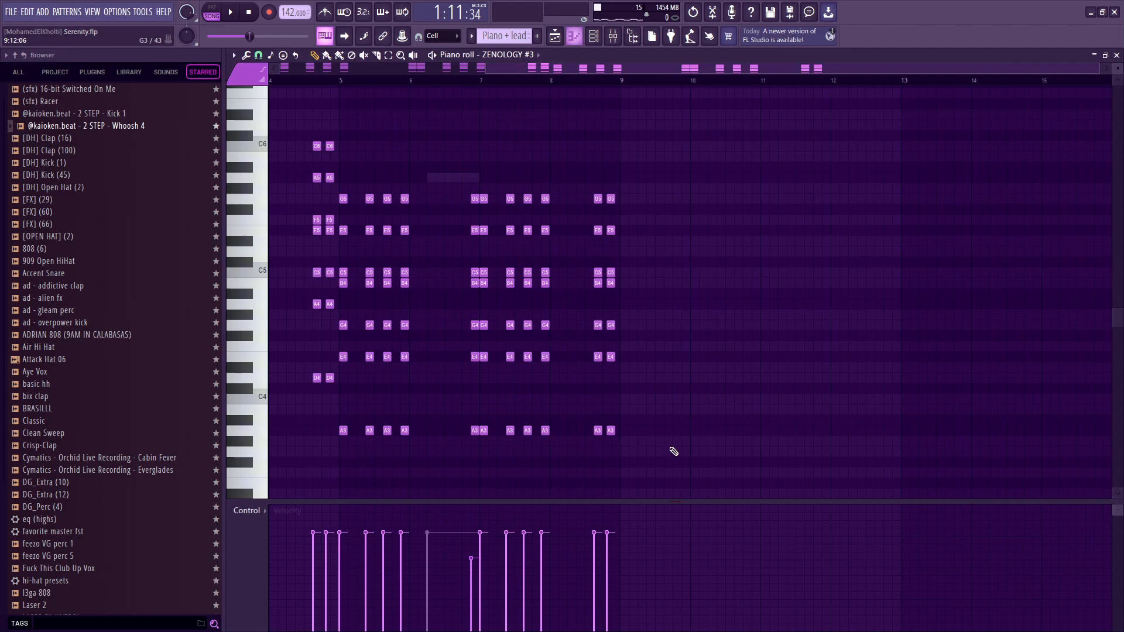
{"action": "left_click", "coordinate": [612, 36]}
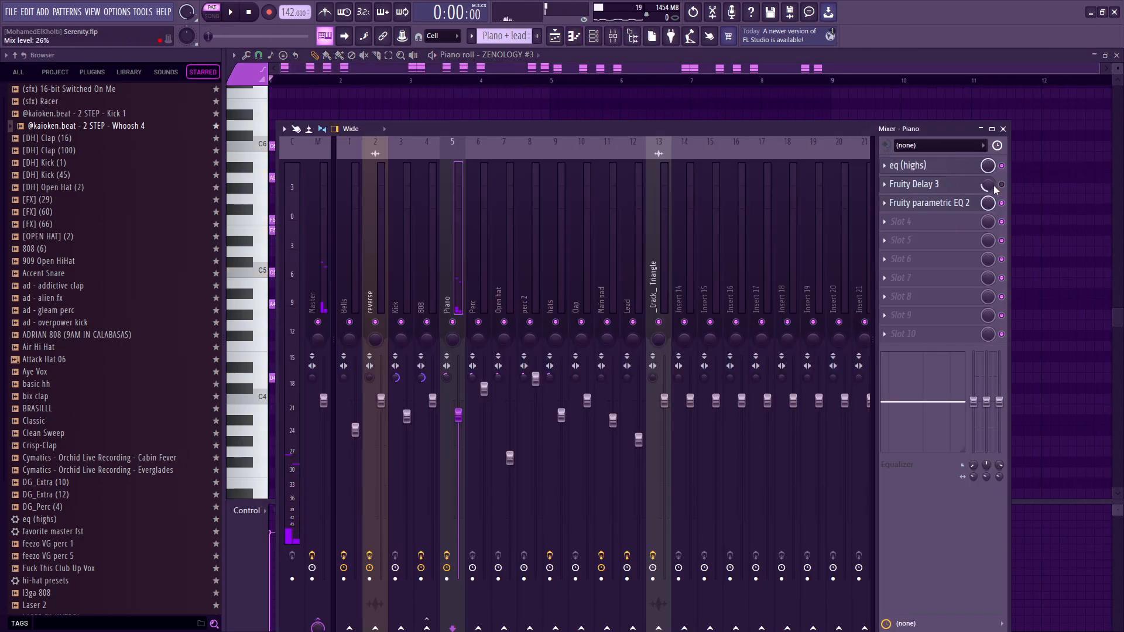
{"action": "left_click", "coordinate": [936, 202]}
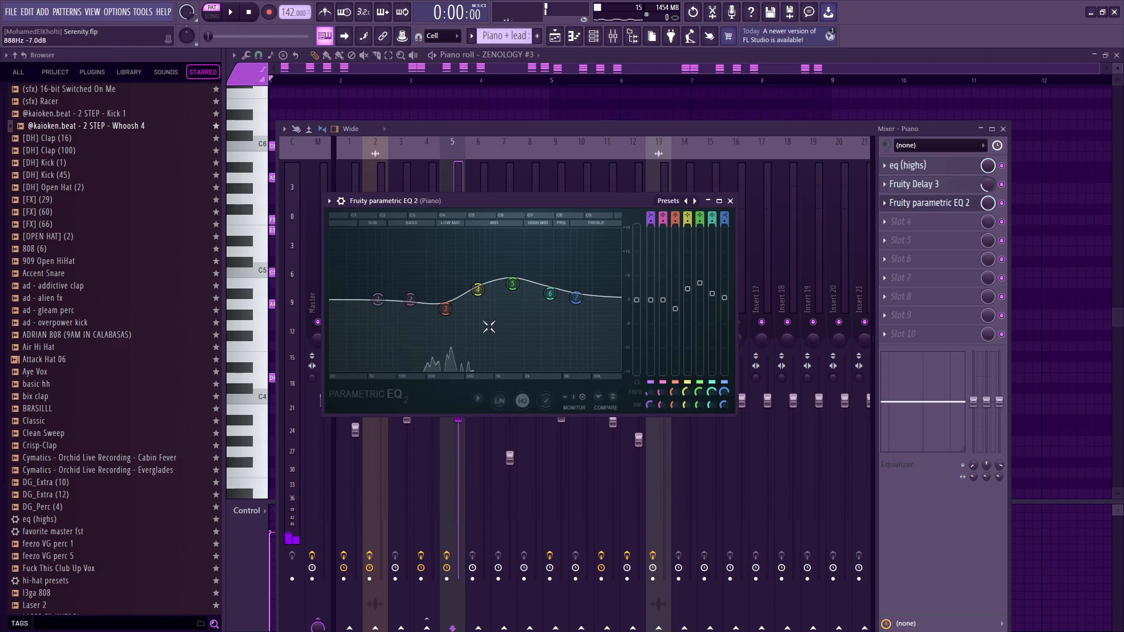
{"action": "left_click", "coordinate": [936, 202]}
{"action": "left_click", "coordinate": [943, 167]}
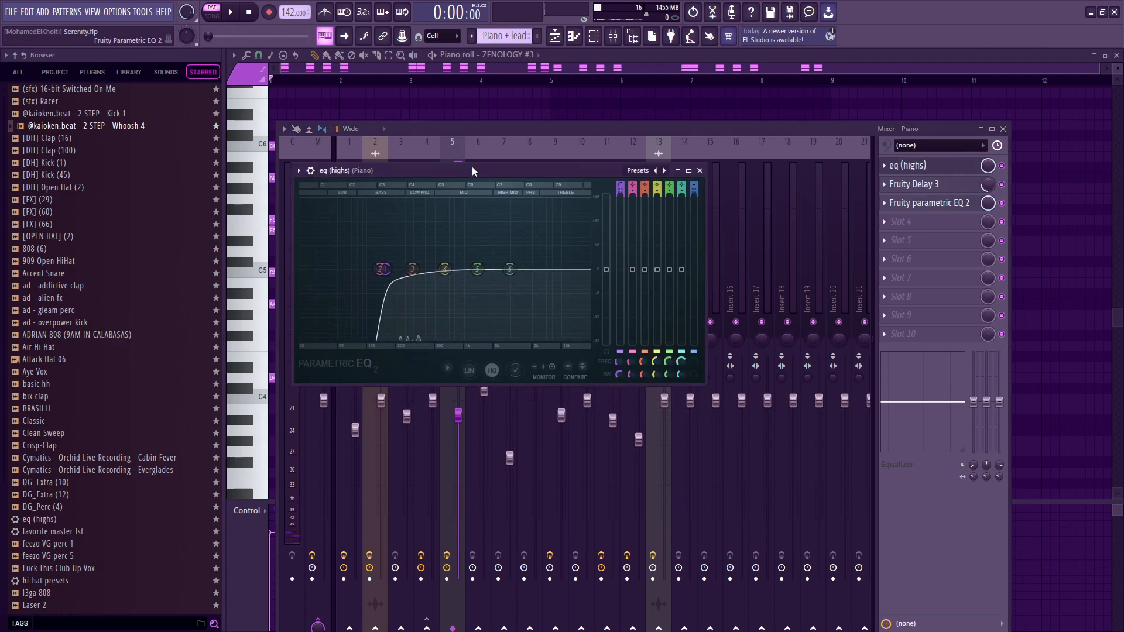
{"action": "key", "text": "space"}
{"action": "left_click", "coordinate": [931, 166]}
{"action": "left_click", "coordinate": [936, 203]}
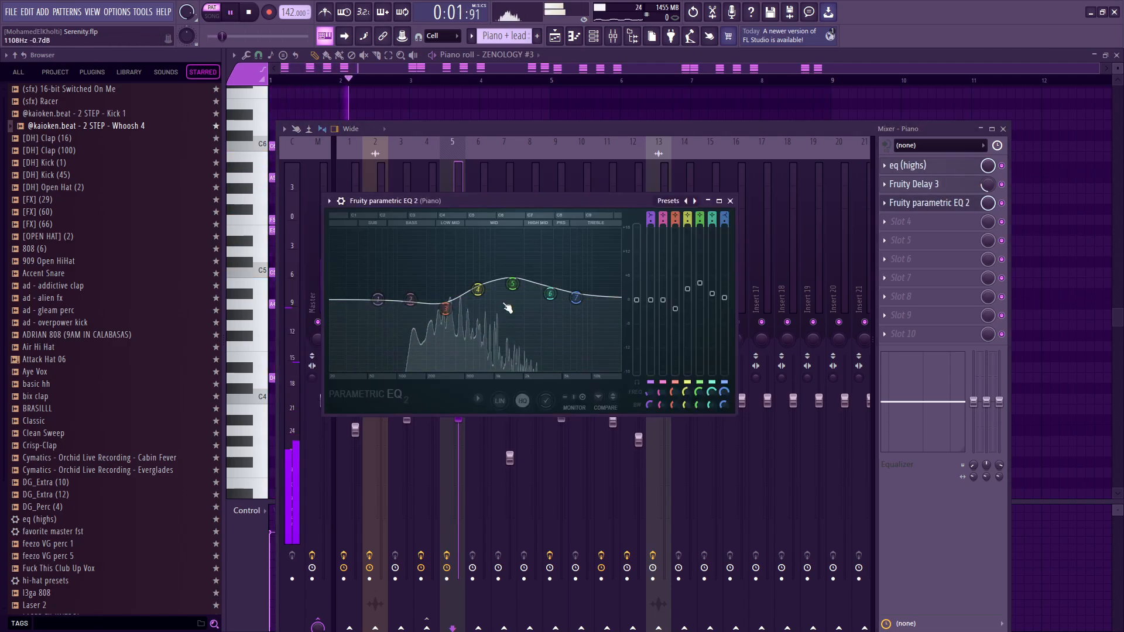
{"action": "key", "text": "Escape"}
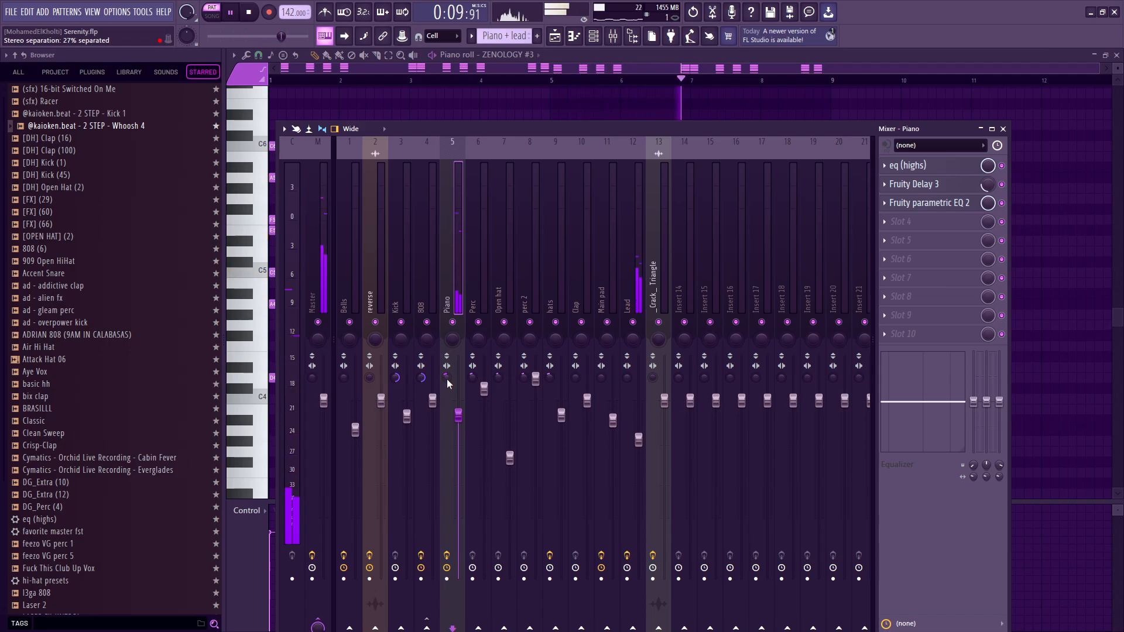
Select the Lead mixer track and view its Fruity Reeverb 2 settings.
{"action": "left_click", "coordinate": [638, 268]}
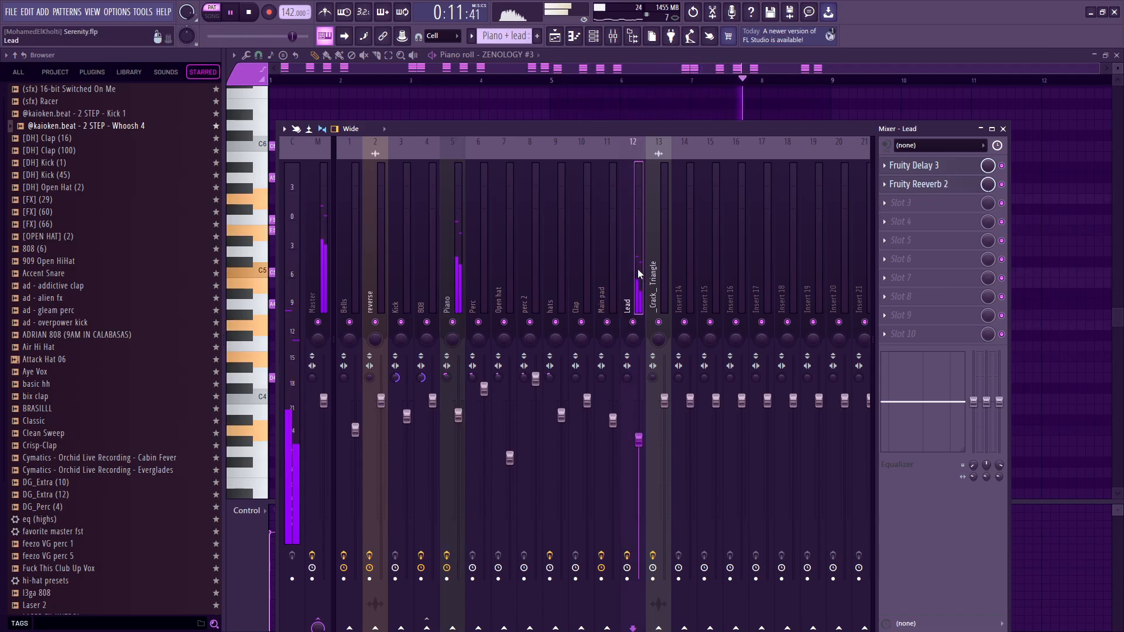
{"action": "left_click", "coordinate": [946, 186]}
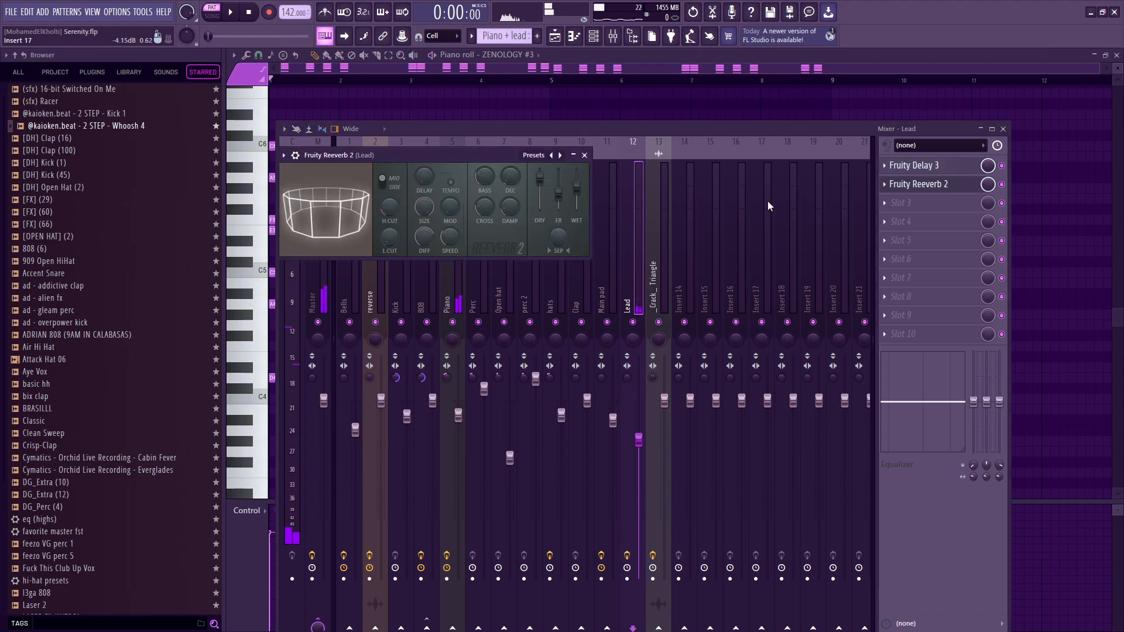
Try a Fruity parametric EQ 2 with a band 1 low cut in the Lead track's third effect slot, and delete it.
{"action": "left_click", "coordinate": [913, 203]}
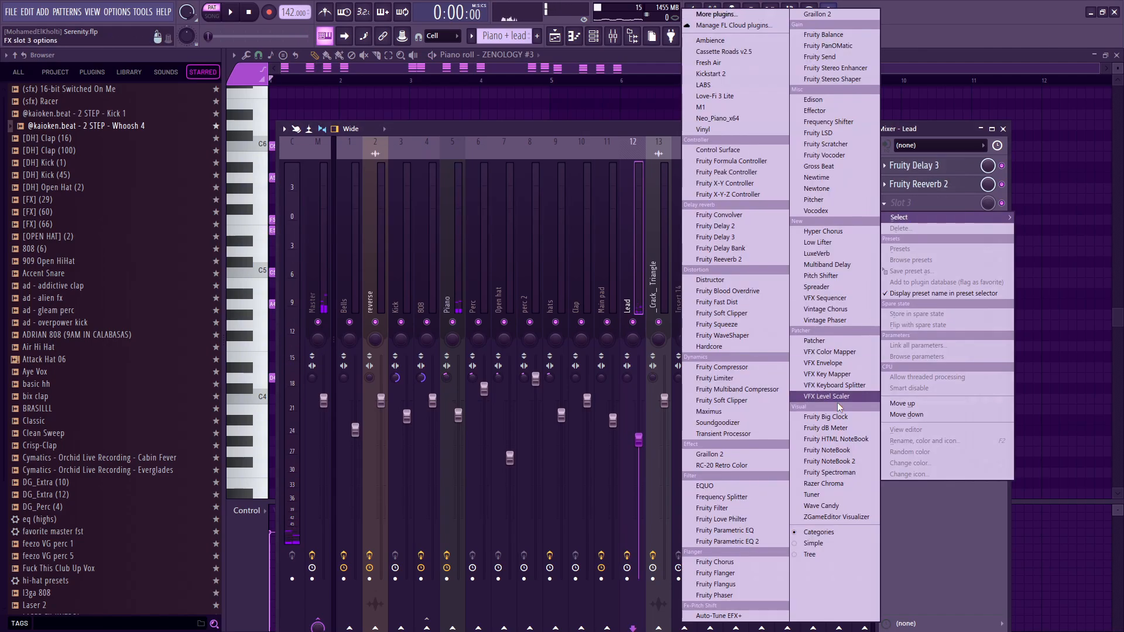
{"action": "left_click", "coordinate": [729, 539]}
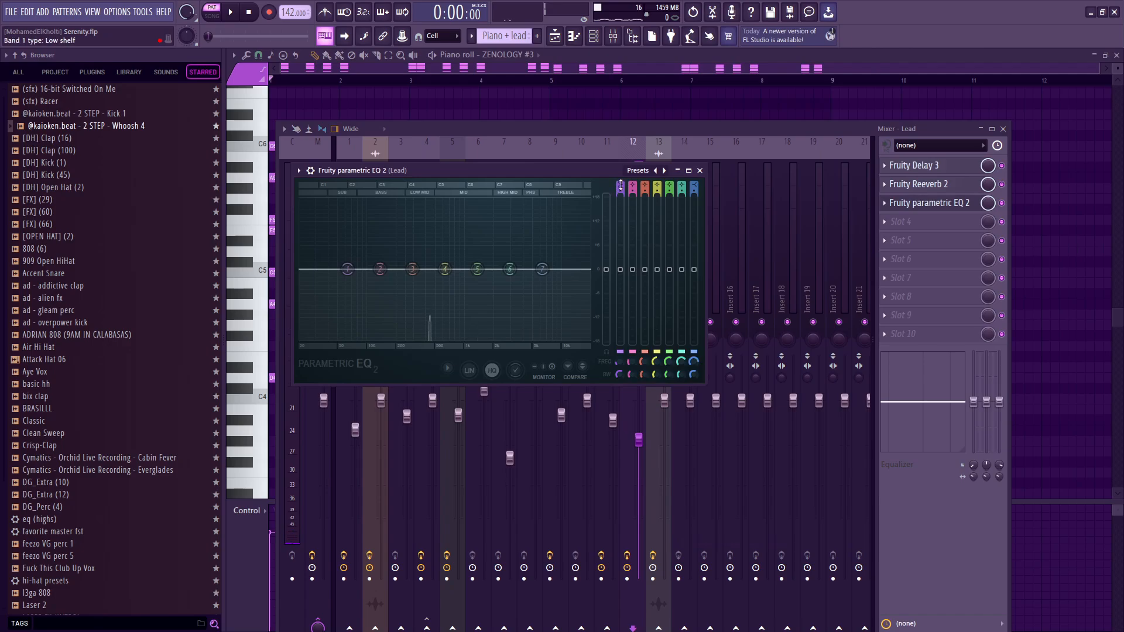
{"action": "scroll", "coordinate": [620, 185], "scroll_direction": "down", "scroll_amount": 2}
{"action": "key", "text": "space"}
{"action": "left_click_drag", "start_coordinate": [346, 269], "coordinate": [424, 269]}
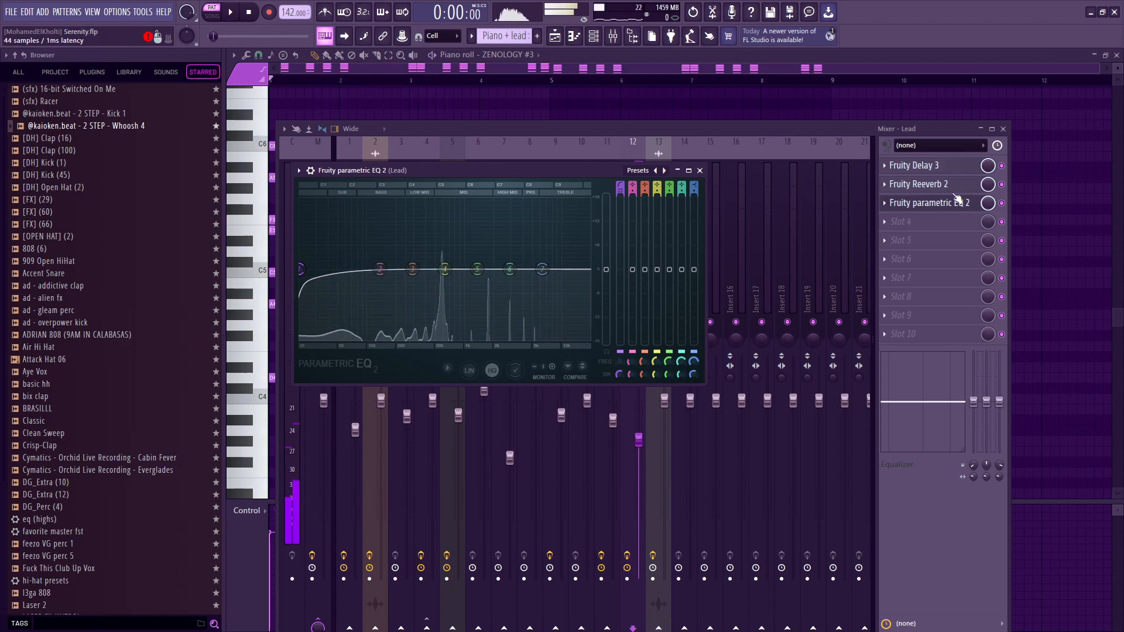
{"action": "left_click", "coordinate": [892, 208]}
{"action": "left_click", "coordinate": [910, 231]}
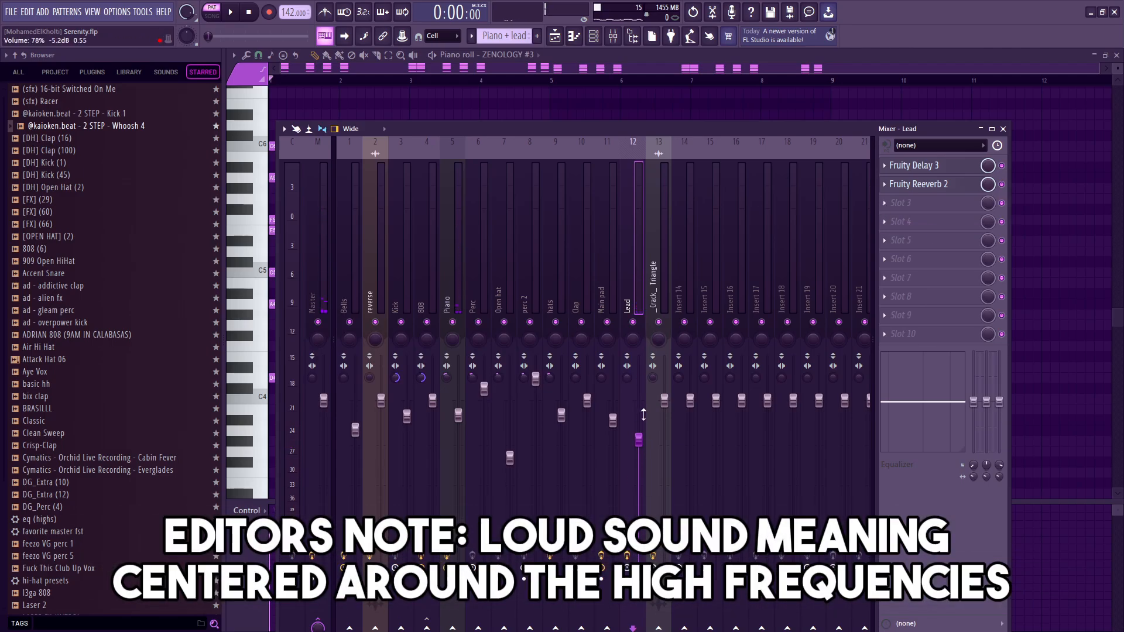
Close the mixer, open the 808 pattern in the piano roll and highlight all its bass notes.
{"action": "key", "text": "F9"}
{"action": "key", "text": "F5"}
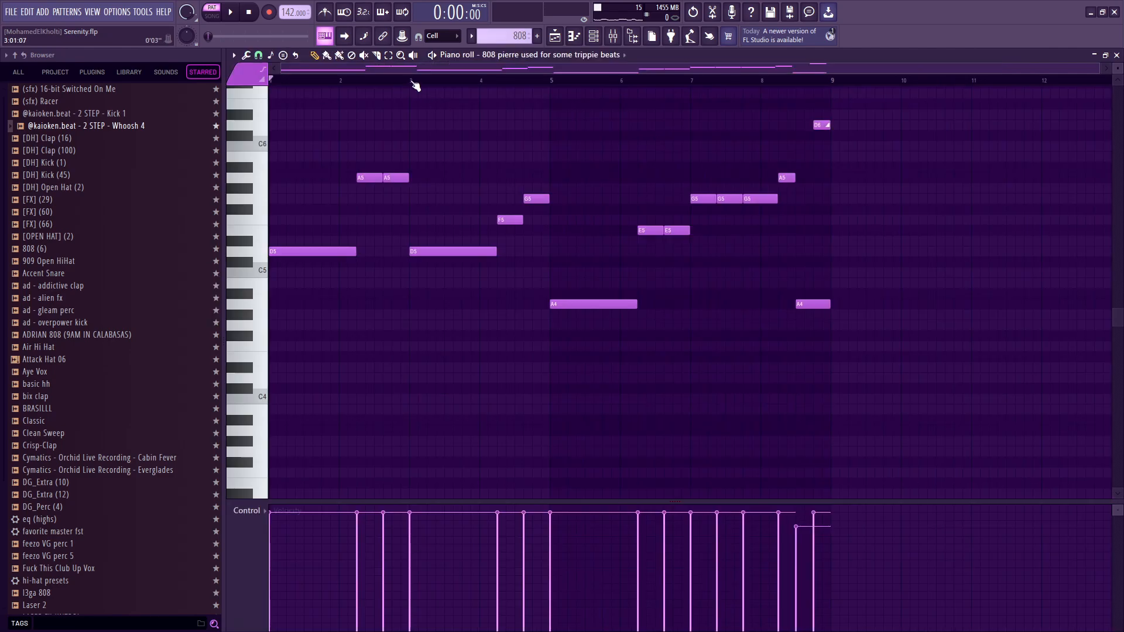
{"action": "scroll", "coordinate": [363, 275], "scroll_direction": "up", "scroll_amount": 3}
{"action": "left_click_drag", "start_coordinate": [1106, 130], "coordinate": [246, 492]}
{"action": "scroll", "coordinate": [363, 322], "scroll_direction": "up", "scroll_amount": 3}
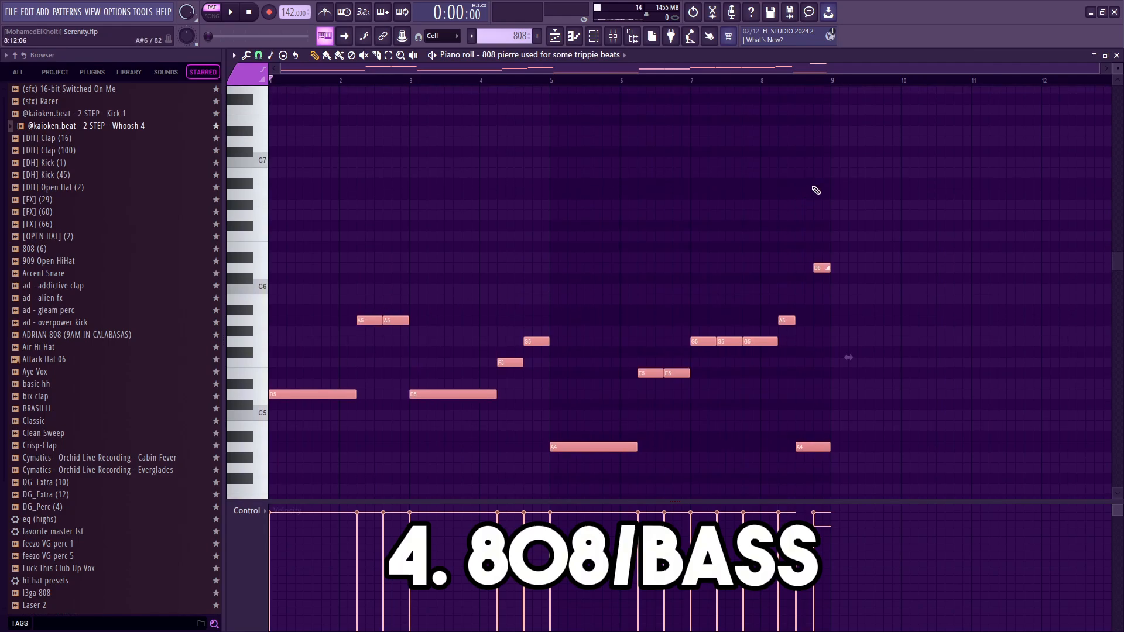
{"action": "left_click_drag", "start_coordinate": [866, 190], "coordinate": [46, 461]}
{"action": "scroll", "coordinate": [314, 302], "scroll_direction": "down", "scroll_amount": 3}
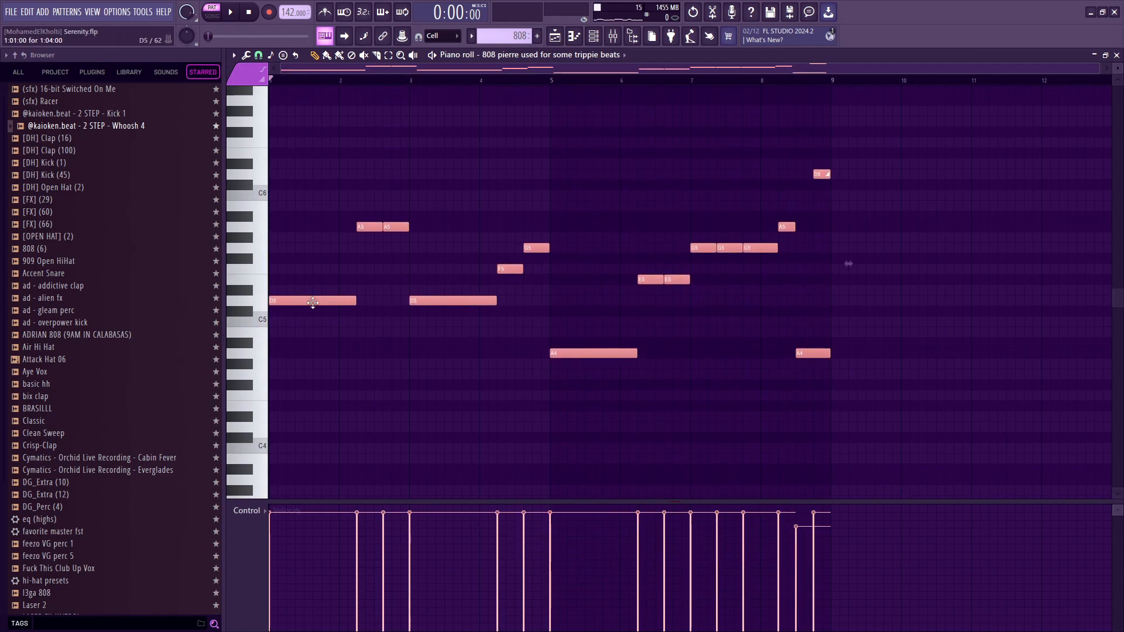
Play the 808 pattern through to bar 8, stop it, and highlight the full set of notes again.
{"action": "key", "text": "space"}
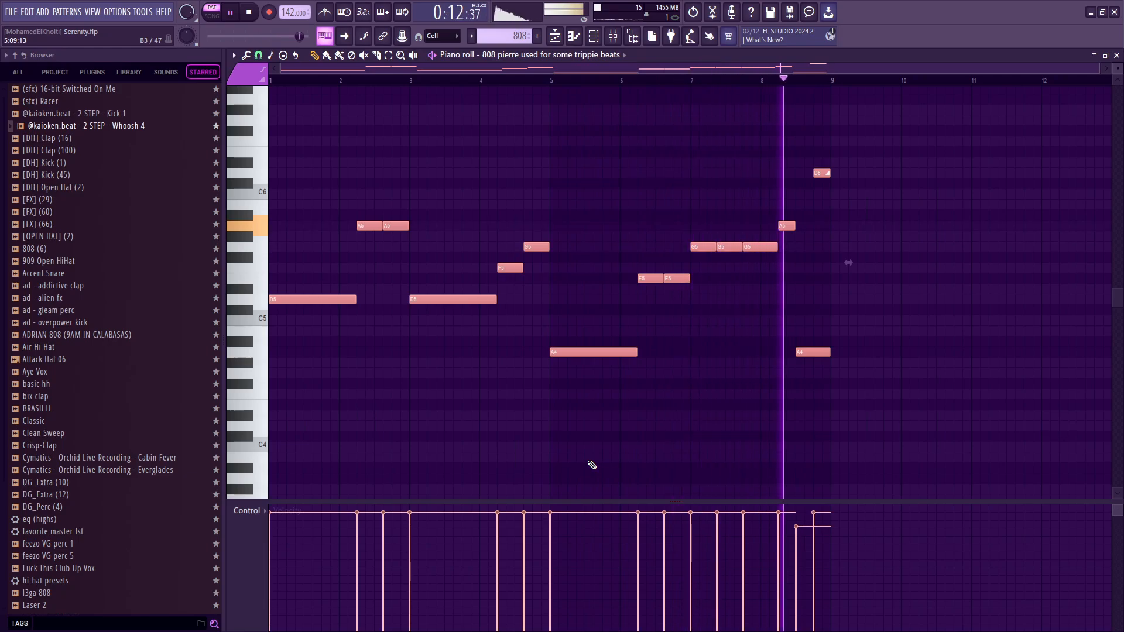
{"action": "key", "text": "space"}
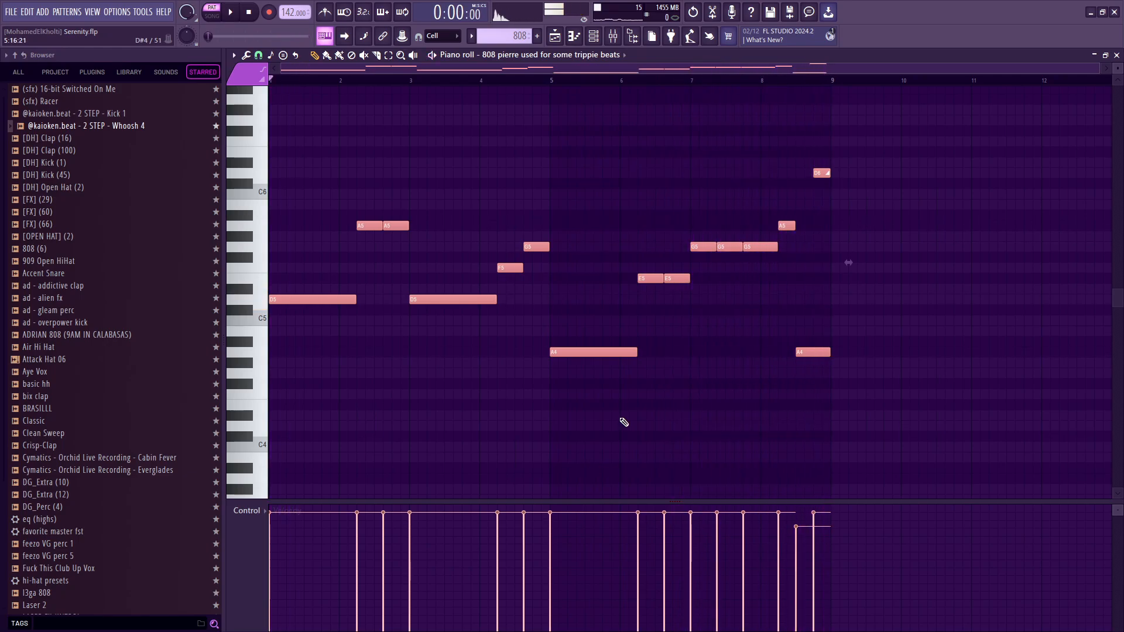
{"action": "left_click_drag", "start_coordinate": [939, 468], "coordinate": [275, 101], "text": "ctrl"}
{"action": "scroll", "coordinate": [463, 233], "scroll_direction": "down", "scroll_amount": 2}
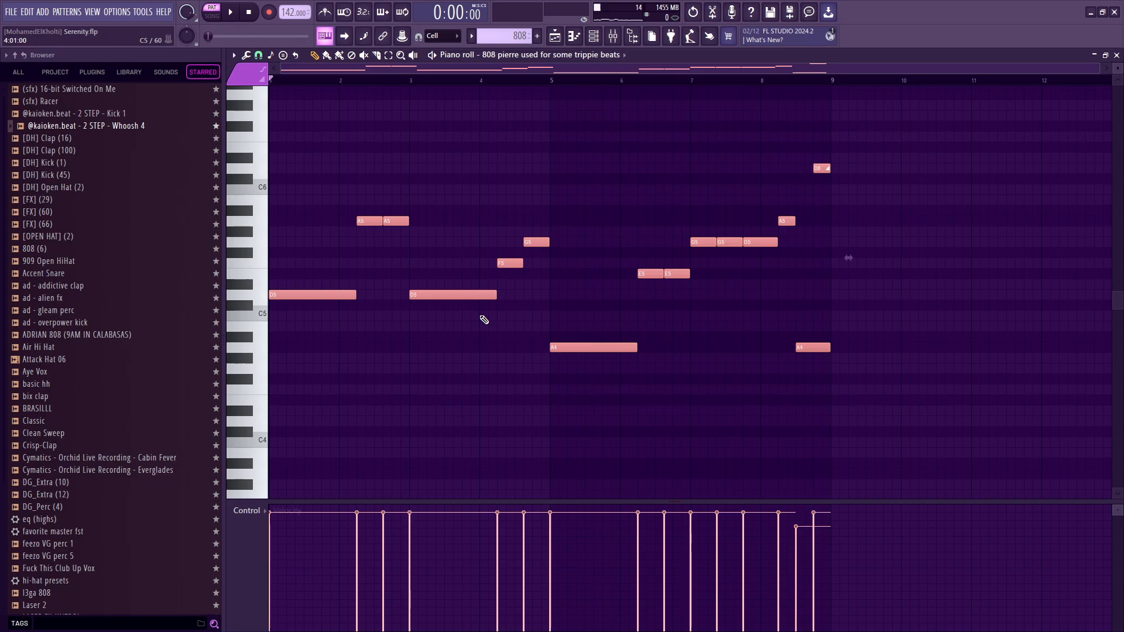
Highlight sections of the 808 melody in turn, ending with all notes from E5 upward.
{"action": "left_click_drag", "start_coordinate": [531, 342], "coordinate": [245, 281], "text": "ctrl"}
{"action": "left_click_drag", "start_coordinate": [529, 363], "coordinate": [162, 276], "text": "ctrl"}
{"action": "left_click_drag", "start_coordinate": [470, 370], "coordinate": [1018, 331], "text": "ctrl"}
{"action": "left_click_drag", "start_coordinate": [1009, 394], "coordinate": [489, 405], "text": "ctrl"}
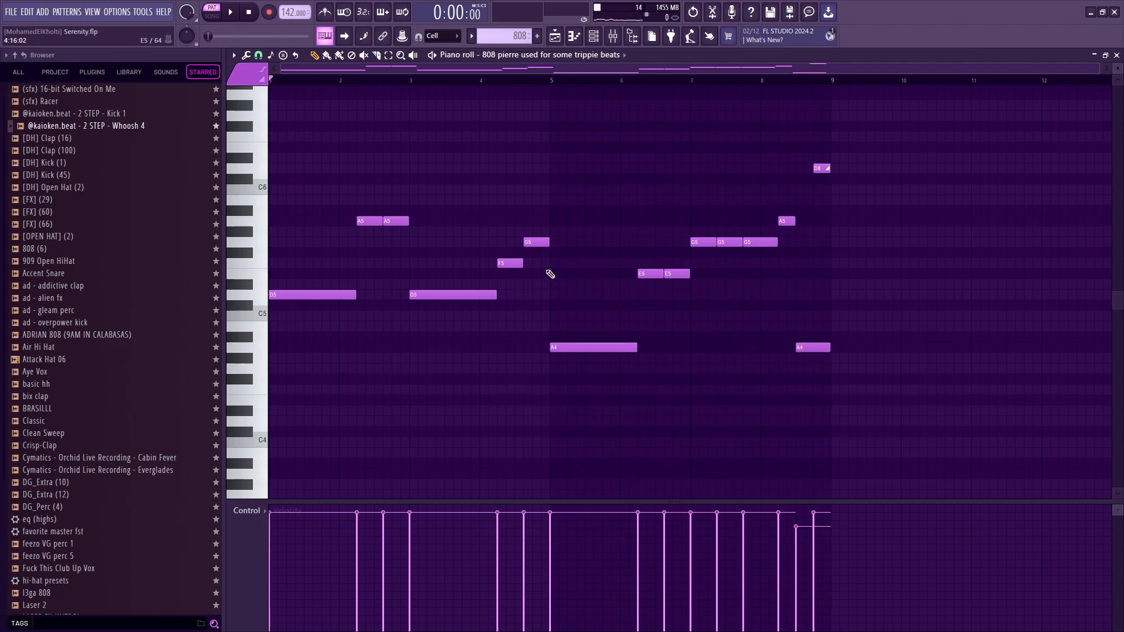
{"action": "left_click_drag", "start_coordinate": [550, 274], "coordinate": [291, 204], "text": "ctrl"}
{"action": "left_click_drag", "start_coordinate": [876, 279], "coordinate": [224, 126], "text": "ctrl"}
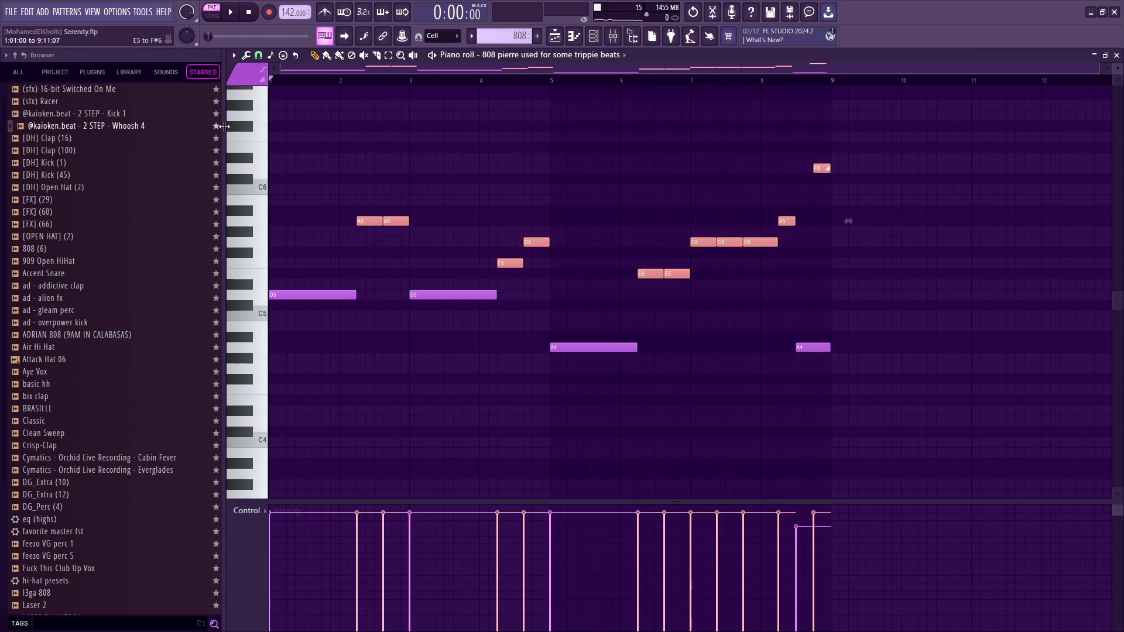
Return to the Playlist, solo the 808 track and place the playhead at bar 9.
{"action": "key", "text": "F5"}
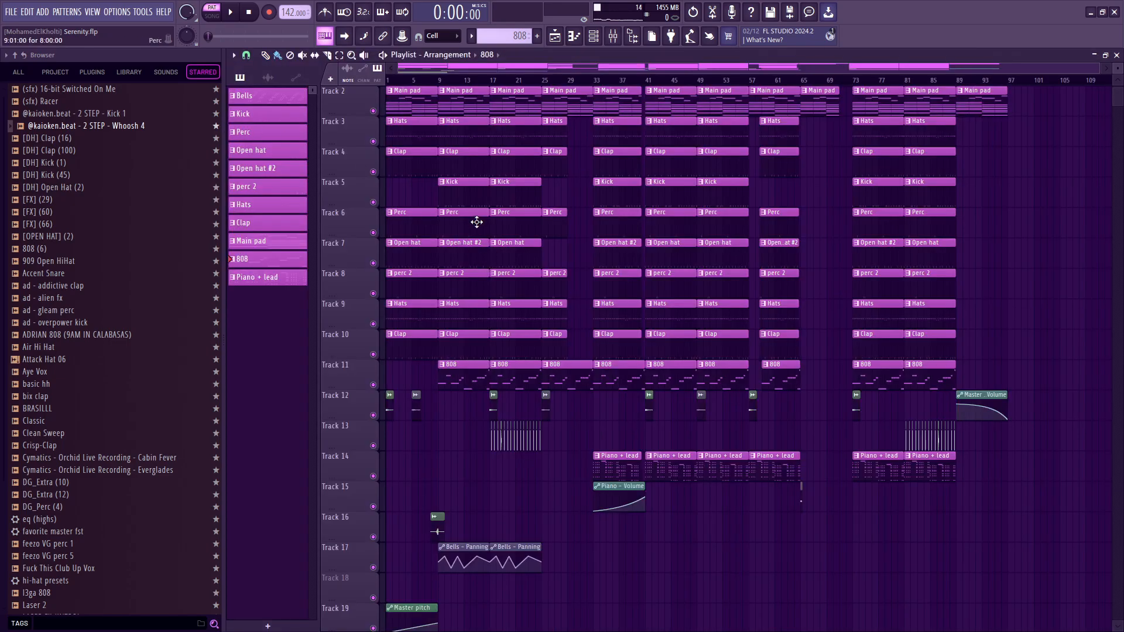
{"action": "right_click", "coordinate": [373, 110]}
{"action": "right_click", "coordinate": [374, 385]}
{"action": "scroll", "coordinate": [406, 481], "scroll_direction": "down", "scroll_amount": 5}
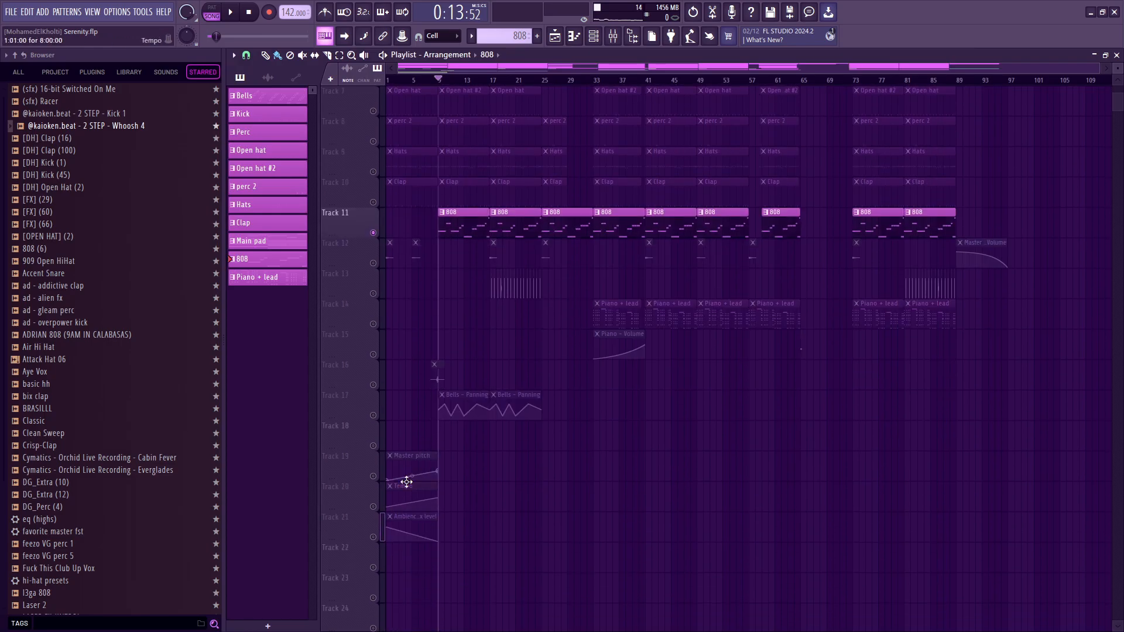
Unmute automation tracks 19 to 21 and the Main pad track alongside the 808, and open the Main pad pattern in the piano roll.
{"action": "left_click", "coordinate": [374, 538]}
{"action": "scroll", "coordinate": [598, 420], "scroll_direction": "up", "scroll_amount": 6}
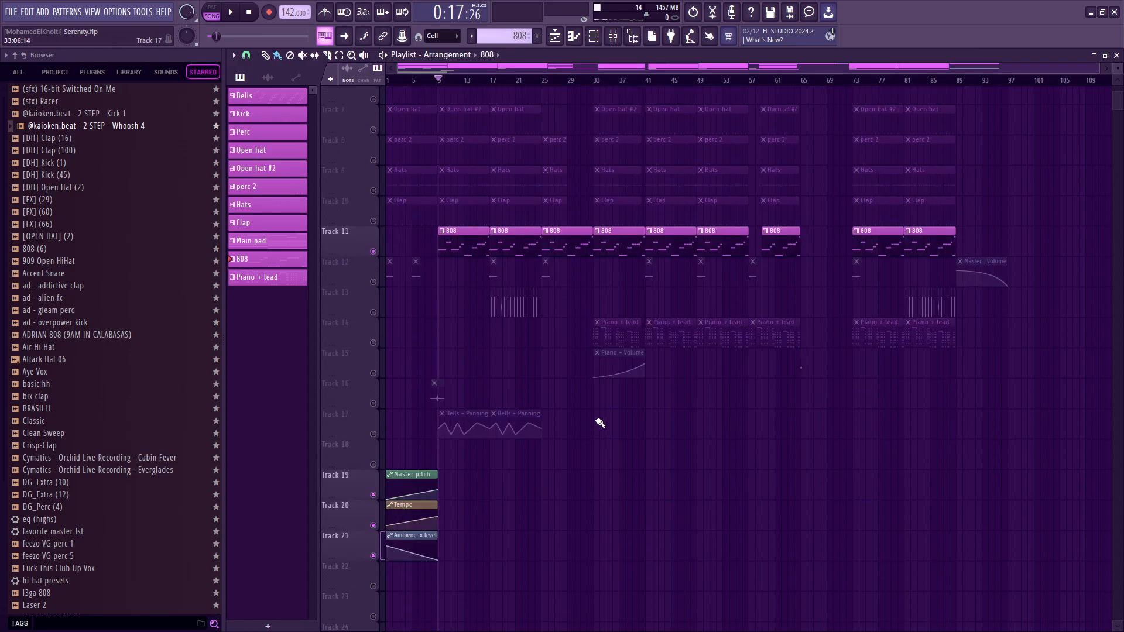
{"action": "scroll", "coordinate": [428, 371], "scroll_direction": "up", "scroll_amount": 5}
{"action": "scroll", "coordinate": [449, 192], "scroll_direction": "up", "scroll_amount": 3}
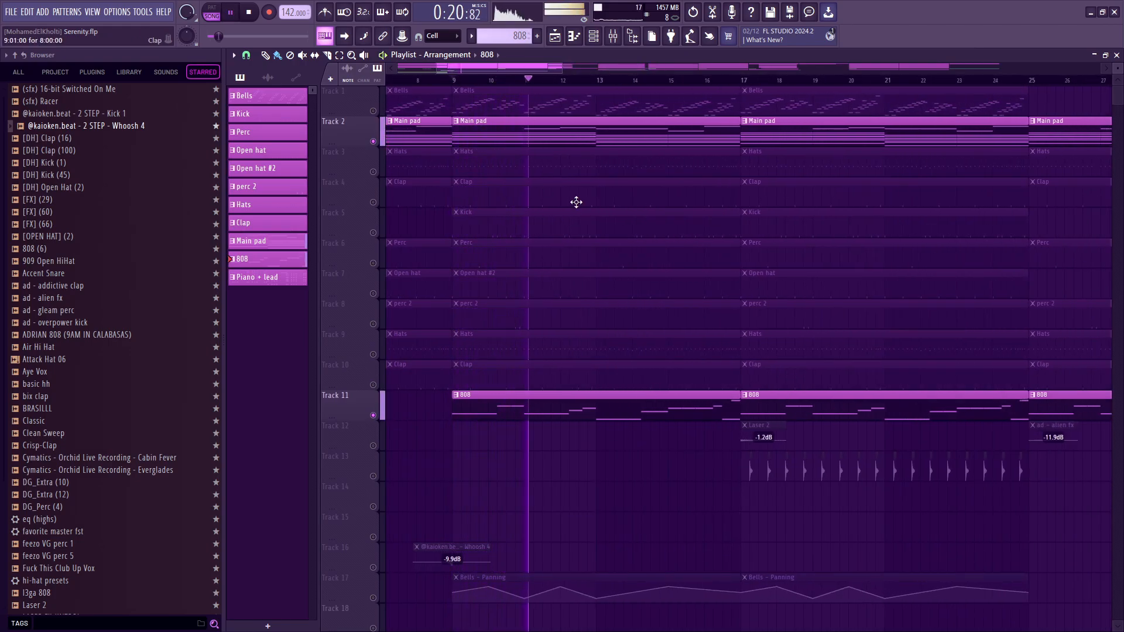
{"action": "double_click", "coordinate": [524, 135]}
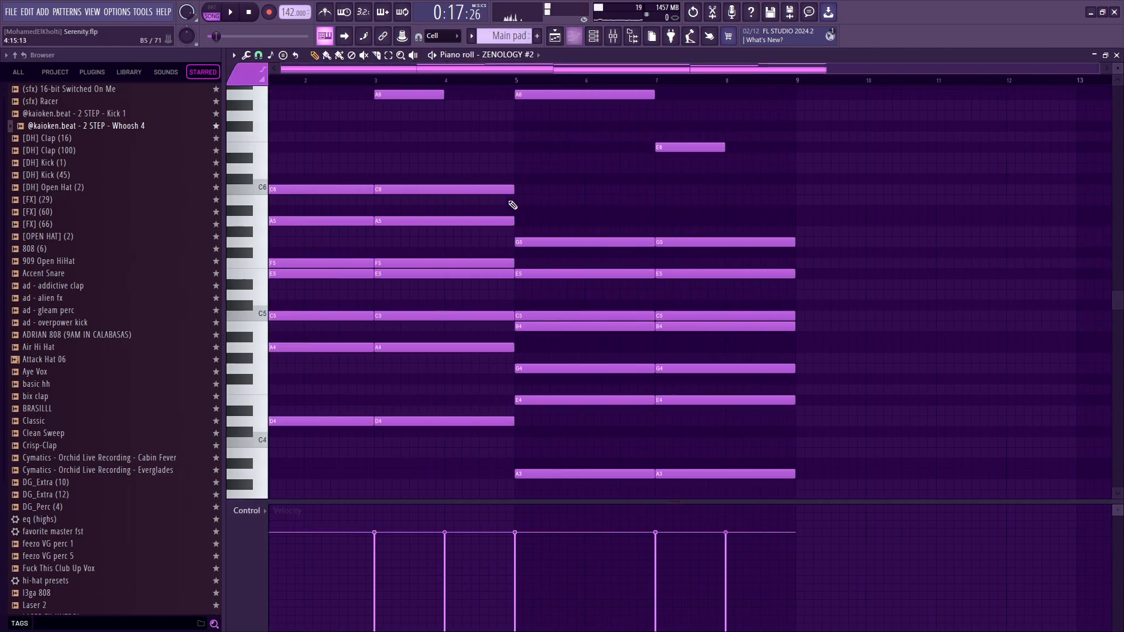
Highlight the Main pad's first chord and the chord starting at bar 3, and return to the Playlist.
{"action": "left_click_drag", "start_coordinate": [363, 153], "coordinate": [320, 80]}
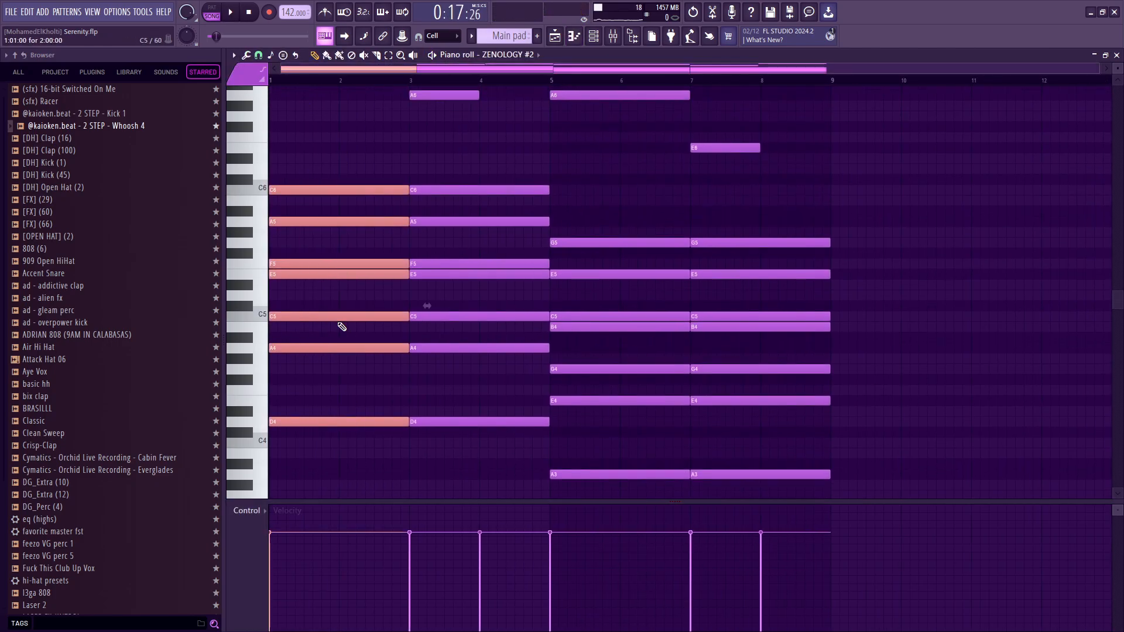
{"action": "left_click_drag", "start_coordinate": [360, 477], "coordinate": [368, 88]}
{"action": "left_click_drag", "start_coordinate": [333, 494], "coordinate": [375, 466]}
{"action": "left_click_drag", "start_coordinate": [425, 493], "coordinate": [467, 131]}
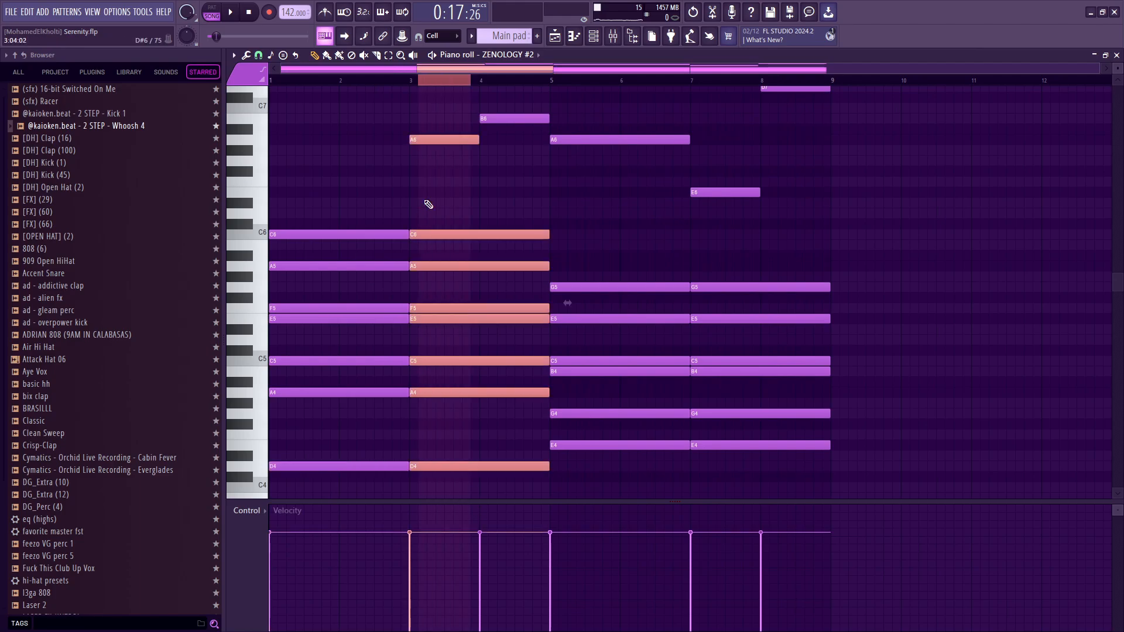
{"action": "key", "text": "ctrl+a"}
{"action": "scroll", "coordinate": [600, 273], "scroll_direction": "down", "scroll_amount": 6}
{"action": "left_click_drag", "start_coordinate": [603, 417], "coordinate": [610, 332]}
{"action": "key", "text": "Escape"}
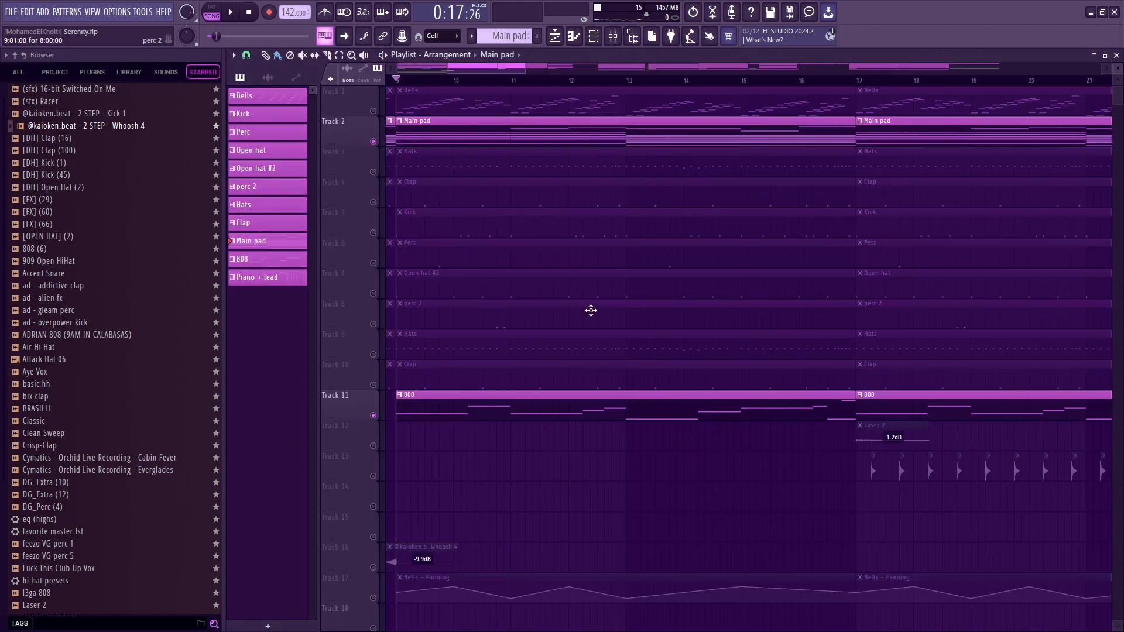
Open the 808 pattern in the piano roll and play it with the Main pad through to the end of bar 8.
{"action": "double_click", "coordinate": [524, 407]}
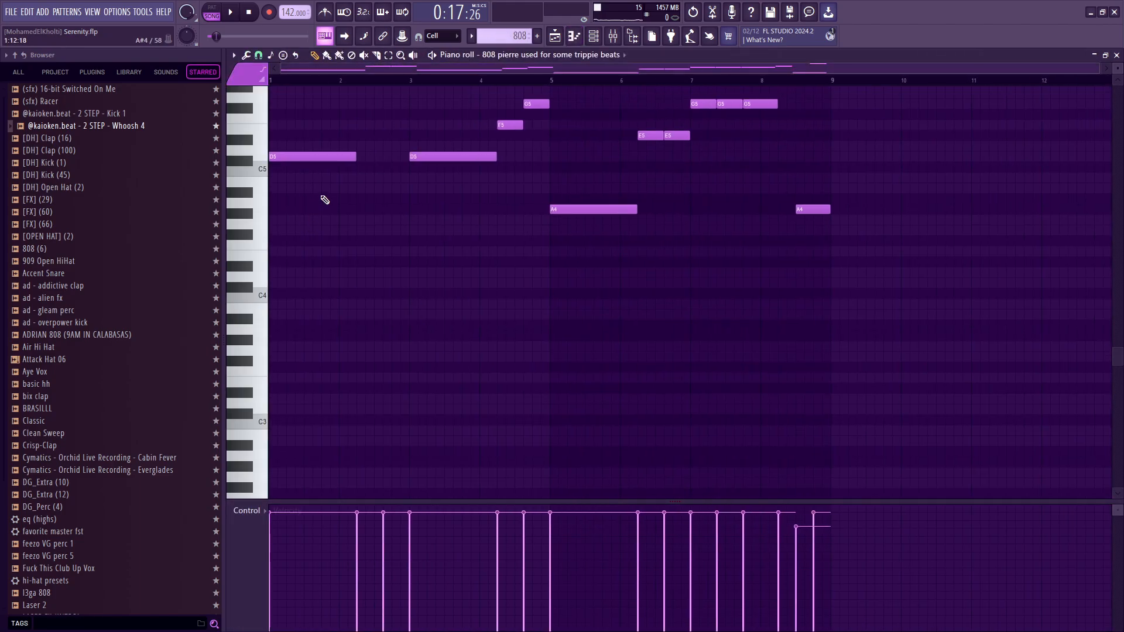
{"action": "key", "text": "space"}
{"action": "left_click_drag", "start_coordinate": [317, 334], "coordinate": [478, 155]}
{"action": "left_click", "coordinate": [401, 302], "text": "ctrl"}
{"action": "left_click_drag", "start_coordinate": [344, 230], "coordinate": [321, 292]}
{"action": "left_click", "coordinate": [306, 280], "text": "ctrl"}
{"action": "left_click_drag", "start_coordinate": [406, 366], "coordinate": [468, 224]}
{"action": "left_click_drag", "start_coordinate": [491, 333], "coordinate": [510, 302]}
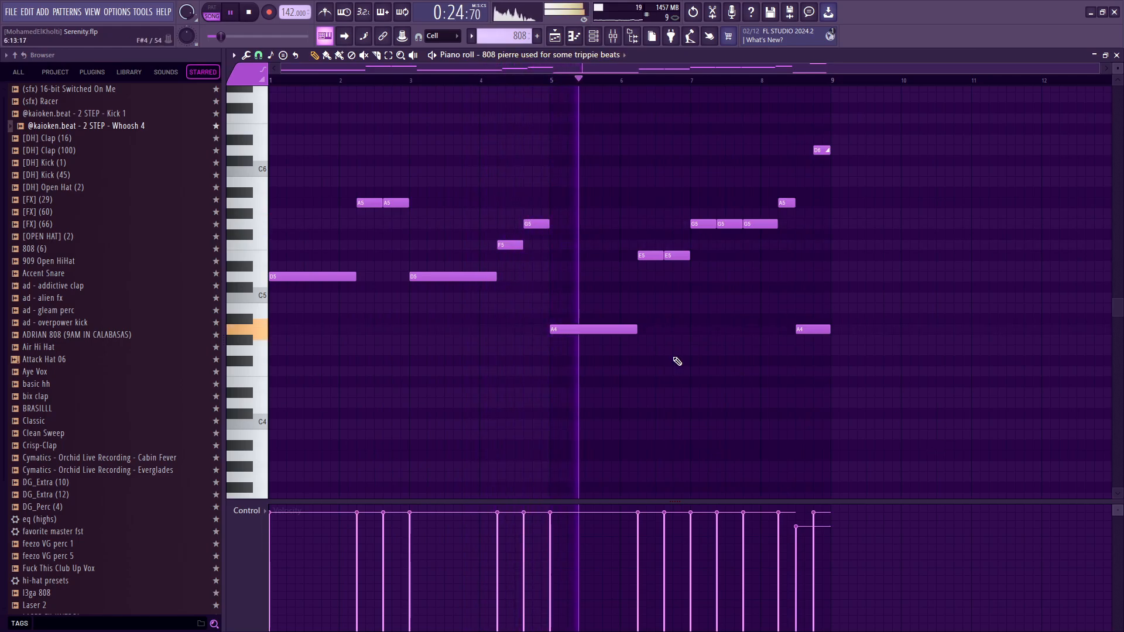
{"action": "left_click_drag", "start_coordinate": [605, 323], "coordinate": [728, 281]}
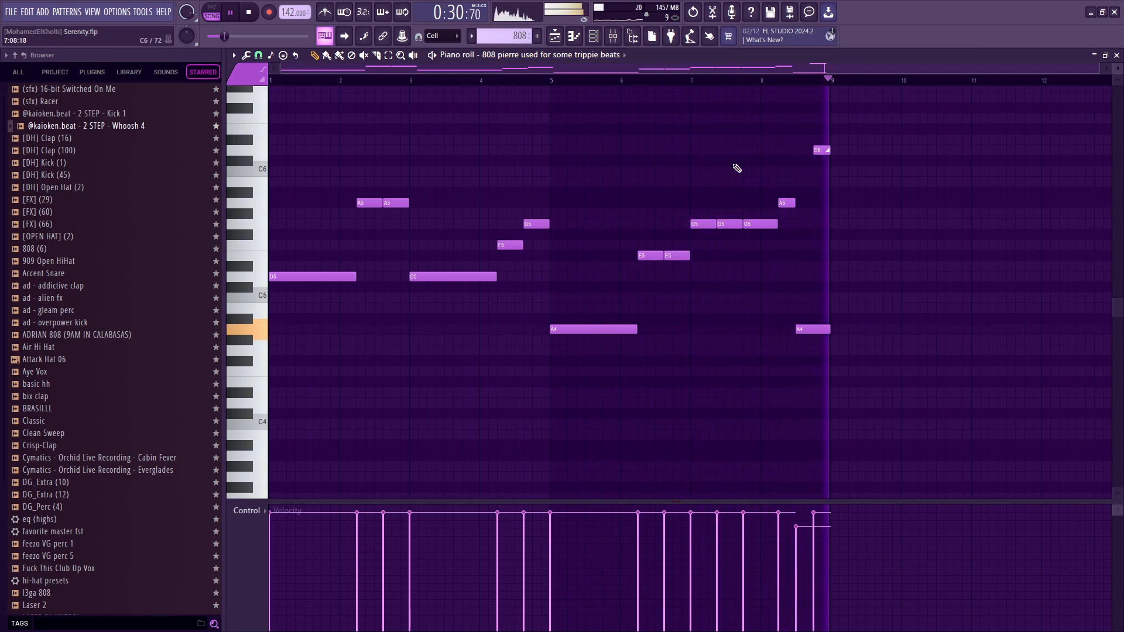
{"action": "key", "text": "space"}
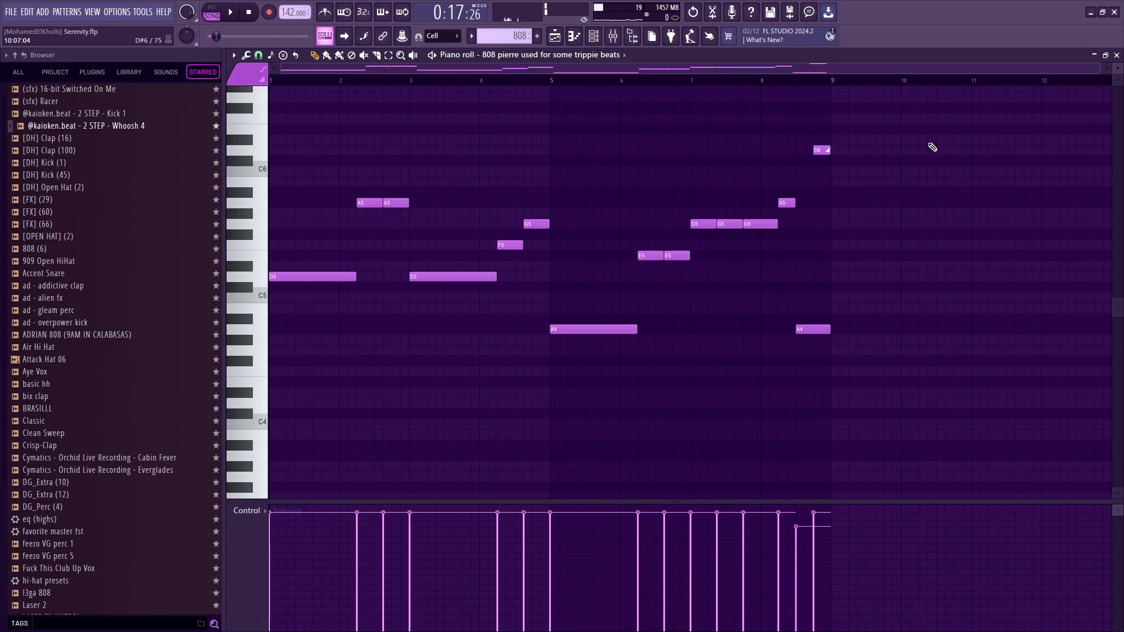
Highlight the D6 slide note at the end of the 808 pattern and the A4 note beneath it.
{"action": "left_click_drag", "start_coordinate": [900, 218], "coordinate": [808, 146]}
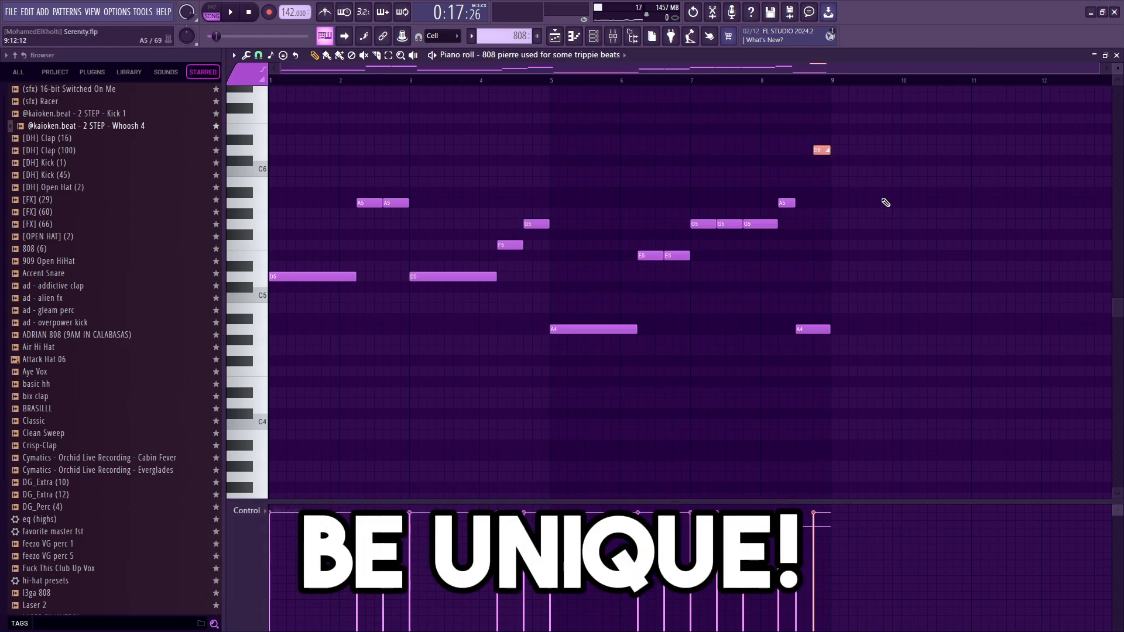
{"action": "scroll", "coordinate": [885, 203], "scroll_direction": "up", "scroll_amount": 3}
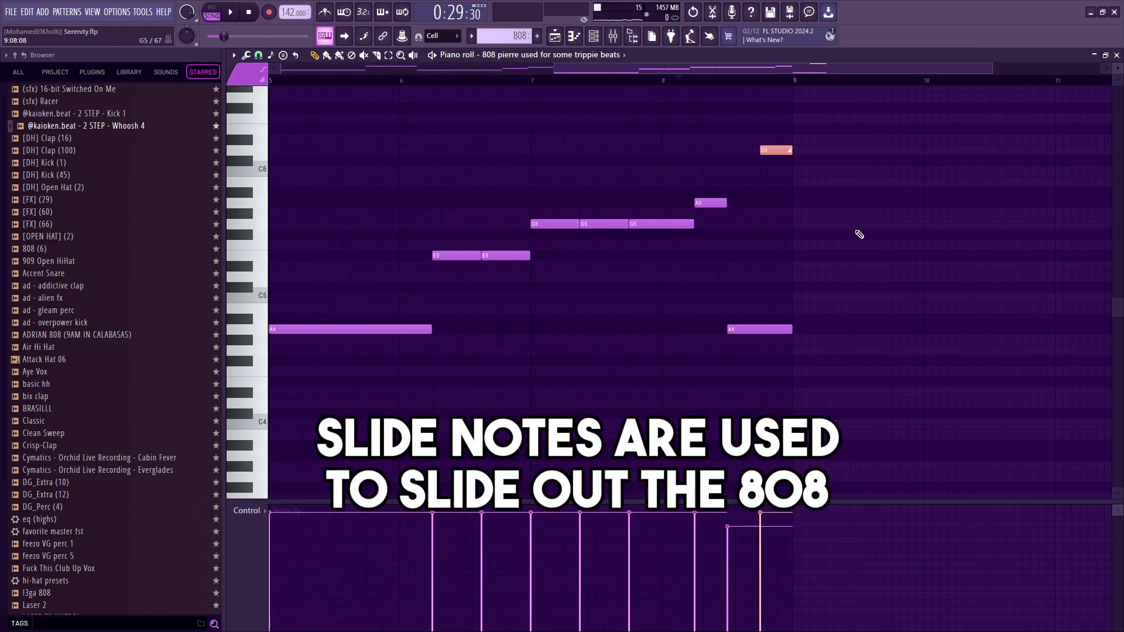
{"action": "left_click_drag", "start_coordinate": [771, 124], "coordinate": [853, 161]}
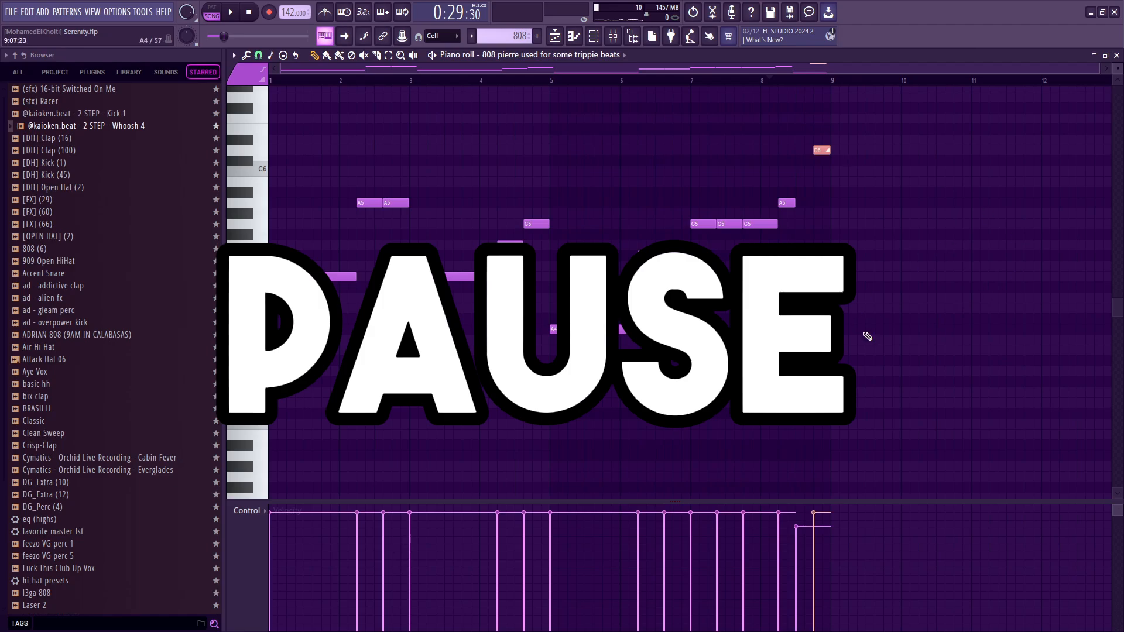
{"action": "left_click_drag", "start_coordinate": [922, 383], "coordinate": [886, 315]}
{"action": "left_click_drag", "start_coordinate": [842, 331], "coordinate": [842, 319]}
{"action": "left_click_drag", "start_coordinate": [820, 252], "coordinate": [785, 331]}
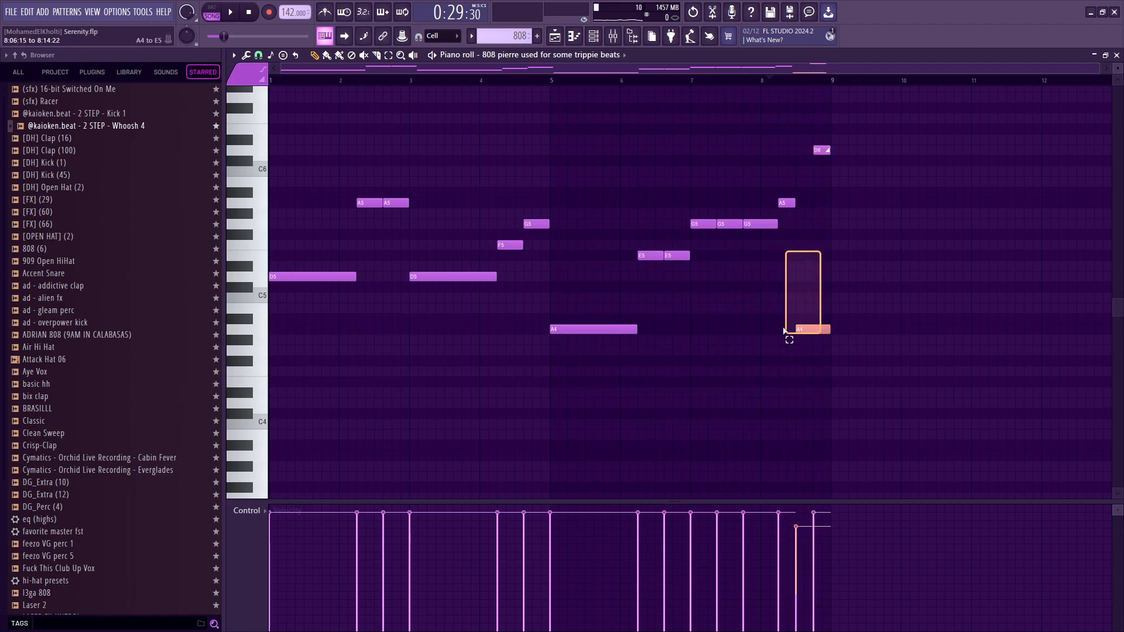
Play the 808 pattern's ending with the D6 slide note deleted, and undo the deletion.
{"action": "left_click", "coordinate": [778, 83]}
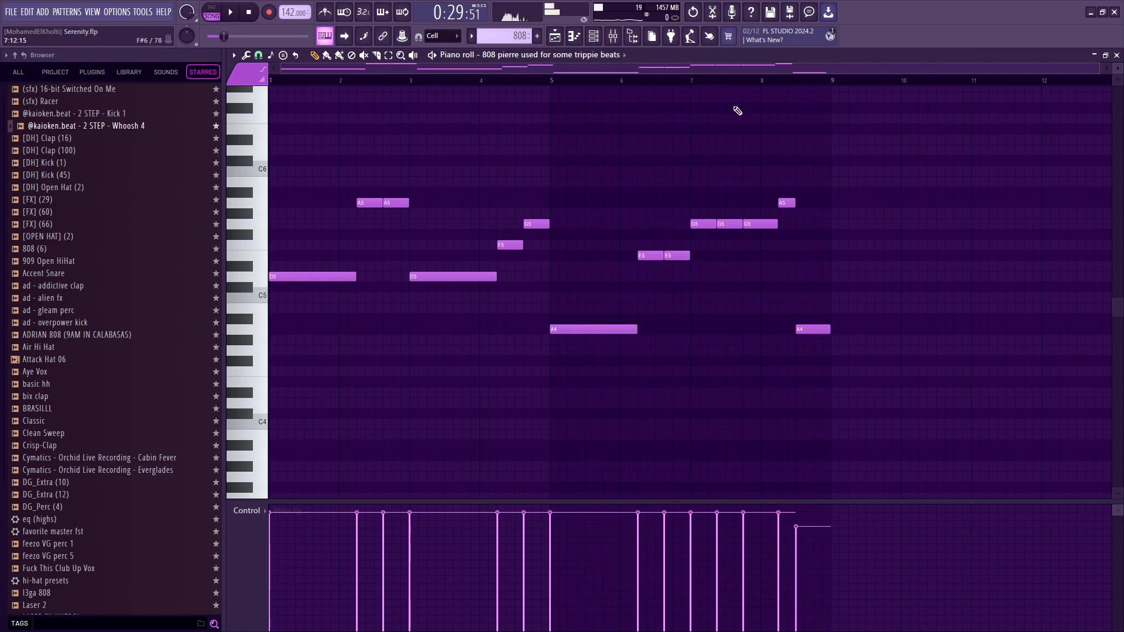
{"action": "key", "text": "F5"}
{"action": "key", "text": "F7"}
{"action": "key", "text": "space"}
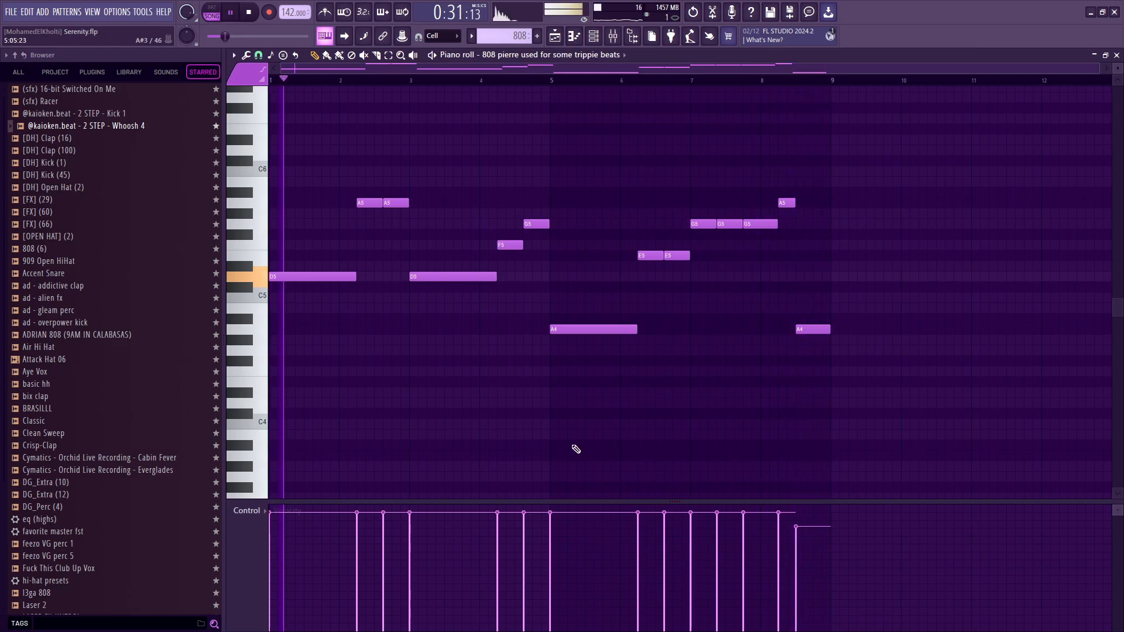
{"action": "key", "text": "ctrl+z"}
Replay the 808 ending with its slide note, placing the playhead midway through bar 8.
{"action": "key", "text": "space"}
{"action": "key", "text": "space"}
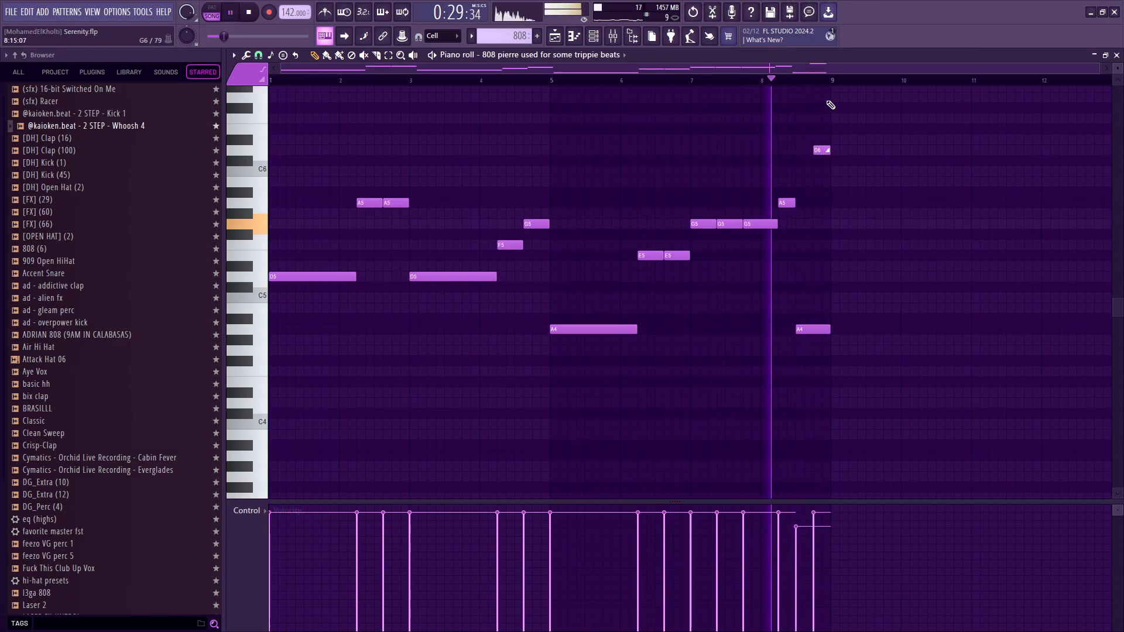
{"action": "key", "text": "space"}
{"action": "left_click", "coordinate": [231, 11]}
{"action": "left_click", "coordinate": [789, 81]}
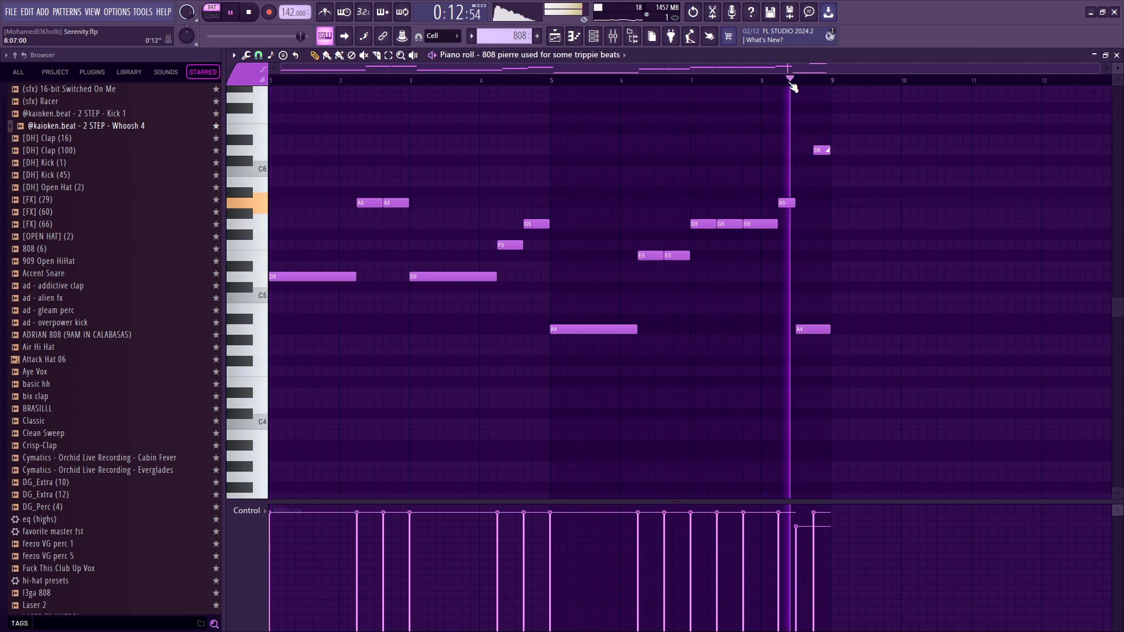
Return to the Playlist, reopen the 808 pattern in the piano roll and highlight its first D5 note.
{"action": "key", "text": "F5"}
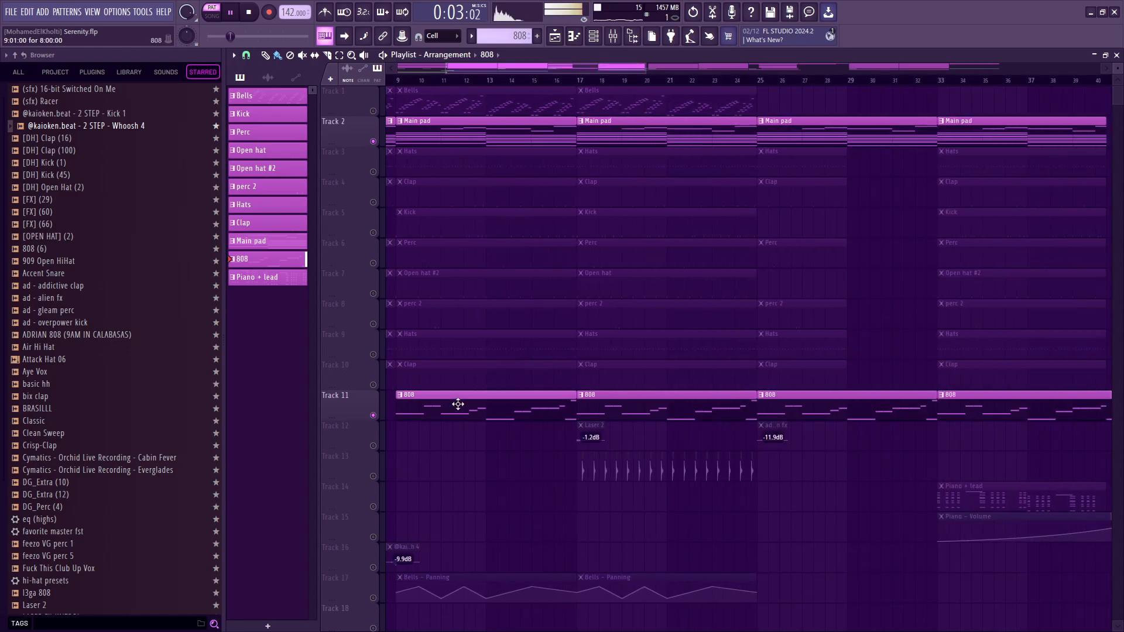
{"action": "double_click", "coordinate": [456, 402]}
{"action": "left_click_drag", "start_coordinate": [309, 320], "coordinate": [353, 232]}
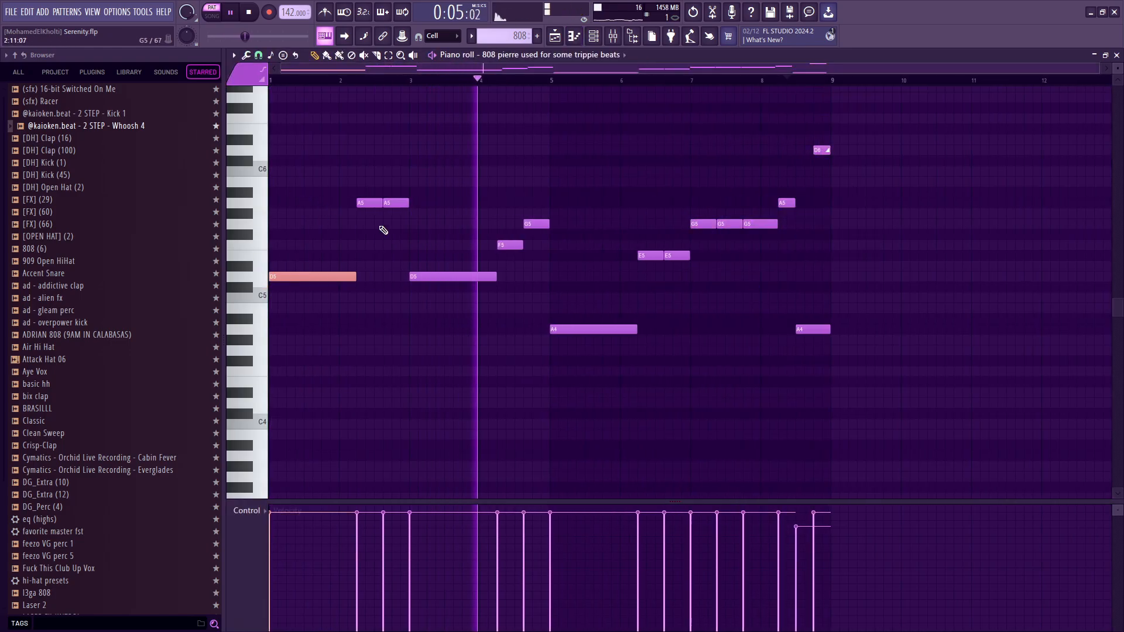
{"action": "key", "text": "Escape"}
{"action": "scroll", "coordinate": [528, 367], "scroll_direction": "down", "scroll_amount": 3}
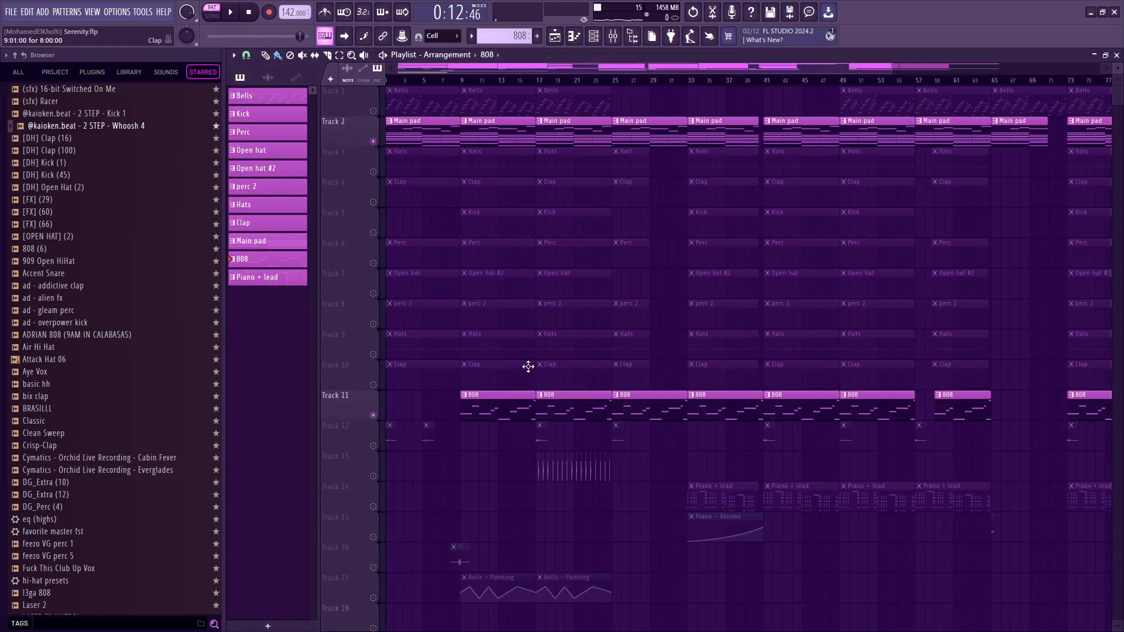
{"action": "double_click", "coordinate": [517, 401]}
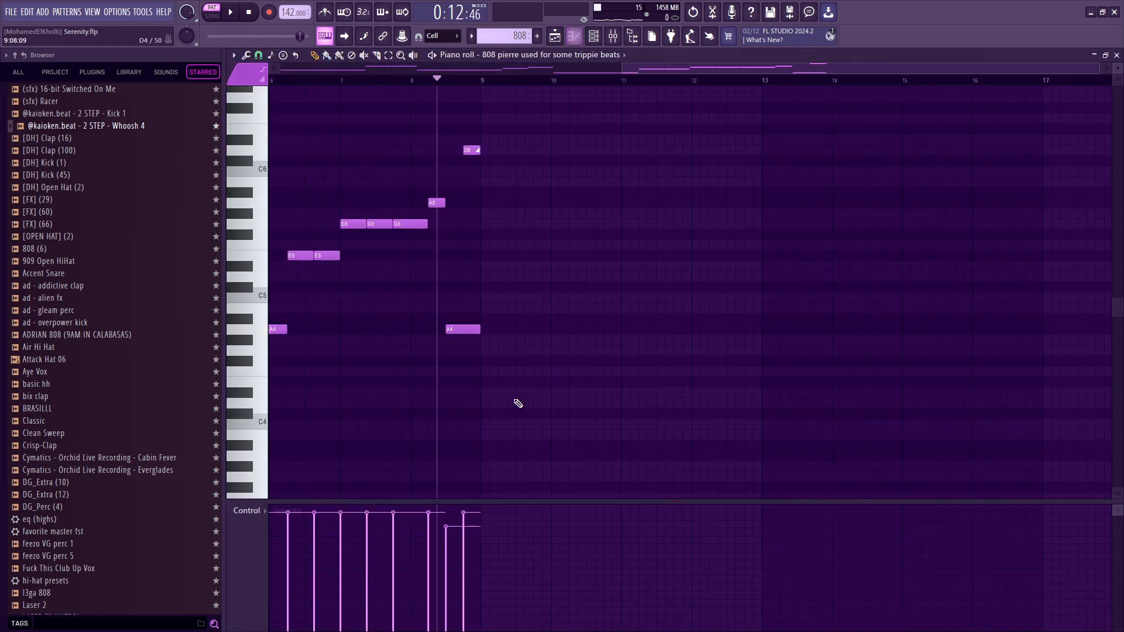
{"action": "scroll", "coordinate": [615, 158], "scroll_direction": "left", "scroll_amount": 5}
Show the 808 track's Fruity soft clipper in the mixer, and bypass the clipper while playing the pattern.
{"action": "left_click", "coordinate": [594, 36]}
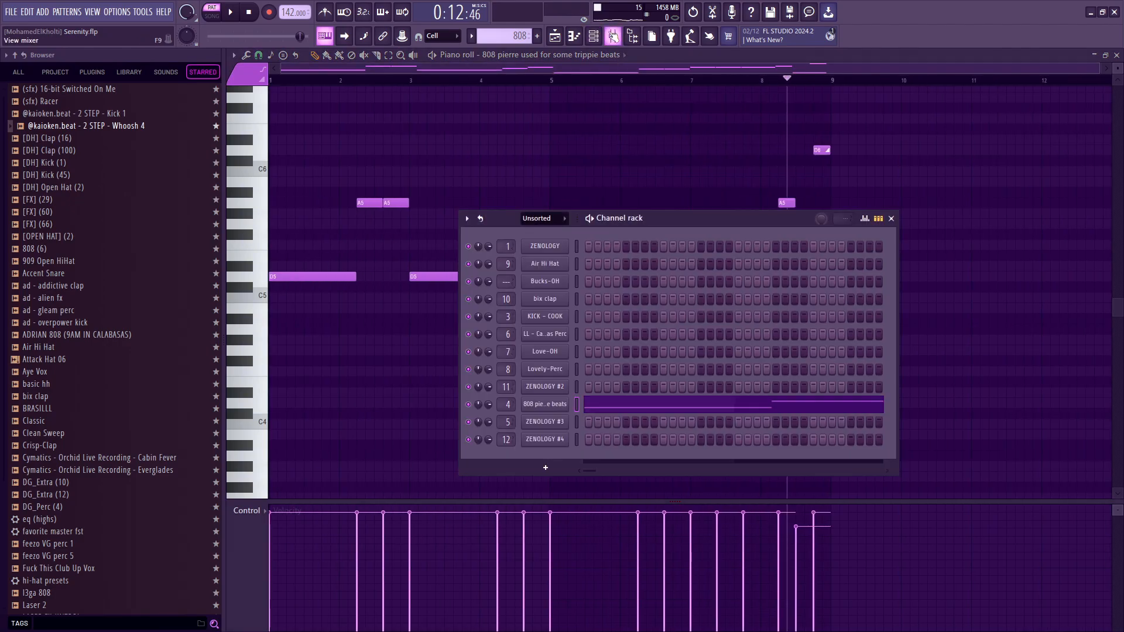
{"action": "left_click", "coordinate": [613, 36]}
{"action": "left_click", "coordinate": [417, 270]}
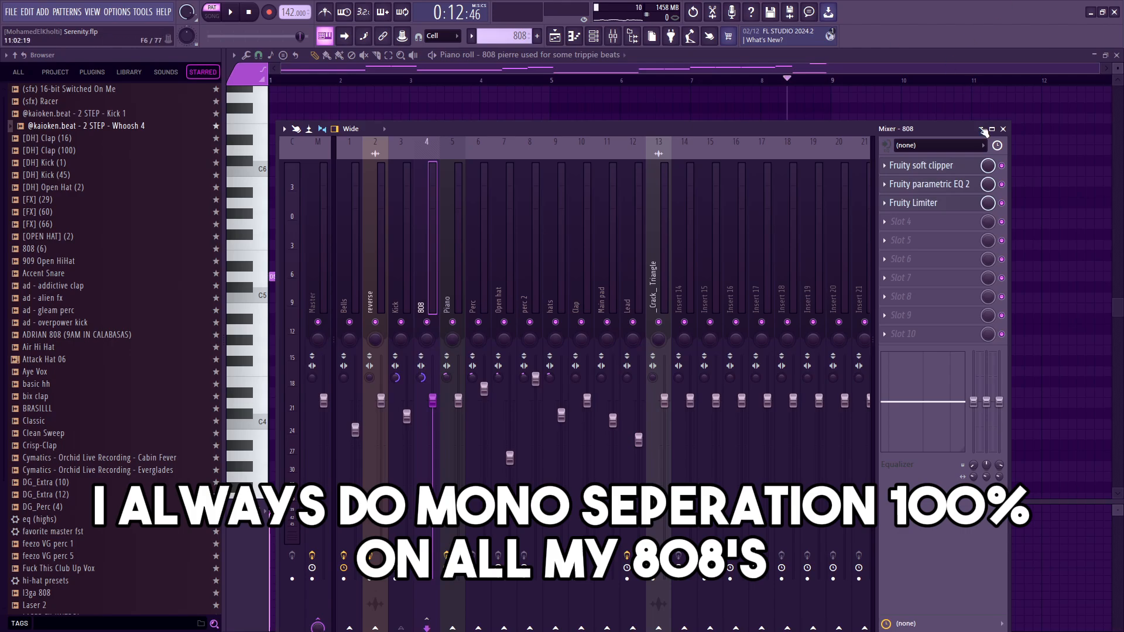
{"action": "left_click", "coordinate": [934, 166]}
{"action": "left_click_drag", "start_coordinate": [391, 175], "coordinate": [445, 195]}
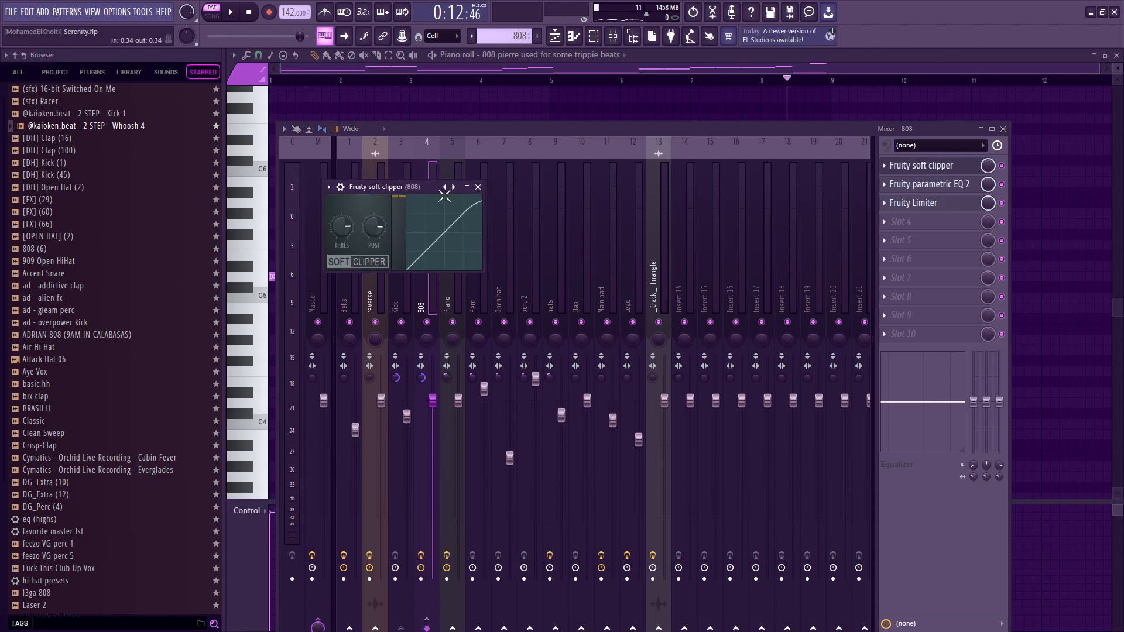
{"action": "left_click", "coordinate": [1003, 167]}
{"action": "key", "text": "space"}
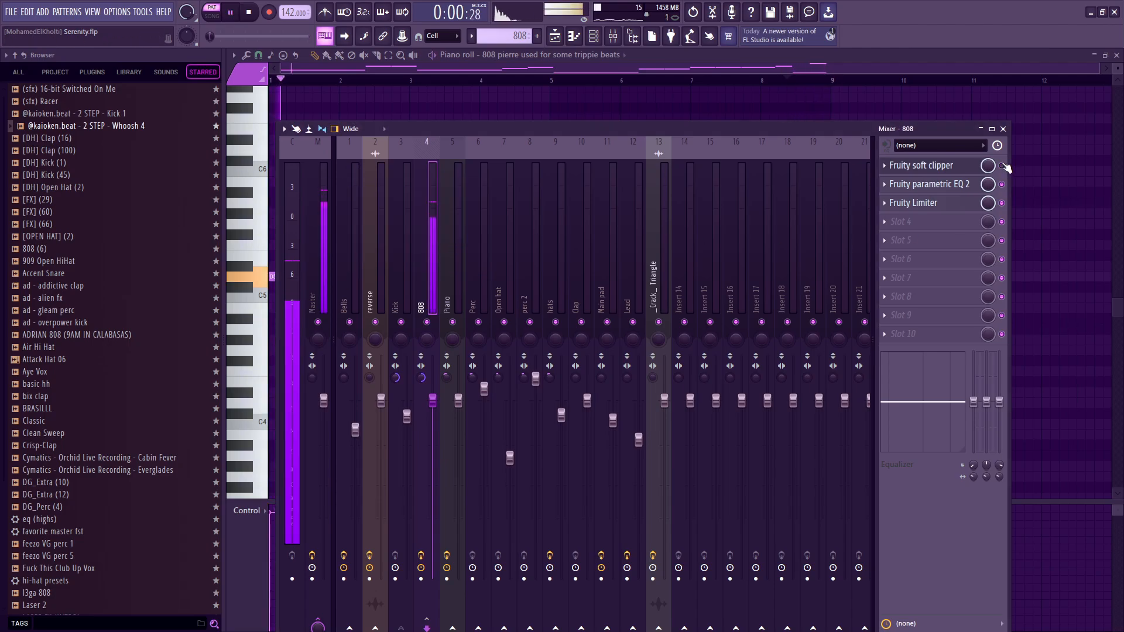
Open the 808's Fruity parametric EQ 2 and move band 4 to about 1742 Hz at 1.9 dB.
{"action": "left_click", "coordinate": [929, 184]}
{"action": "key", "text": "space"}
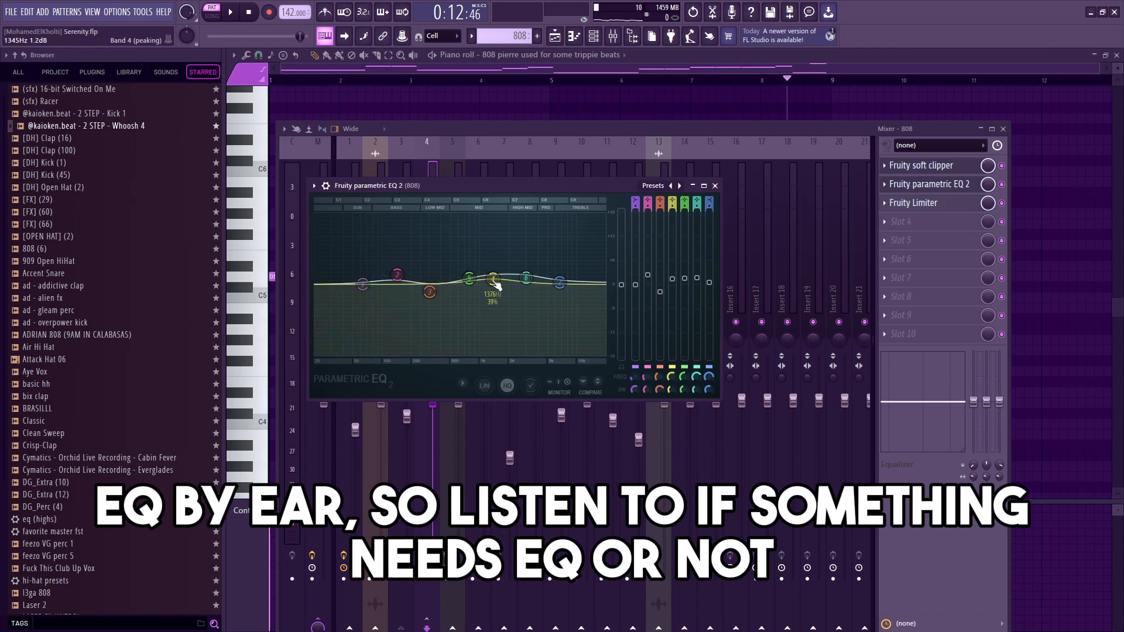
{"action": "left_click_drag", "start_coordinate": [496, 275], "coordinate": [497, 277]}
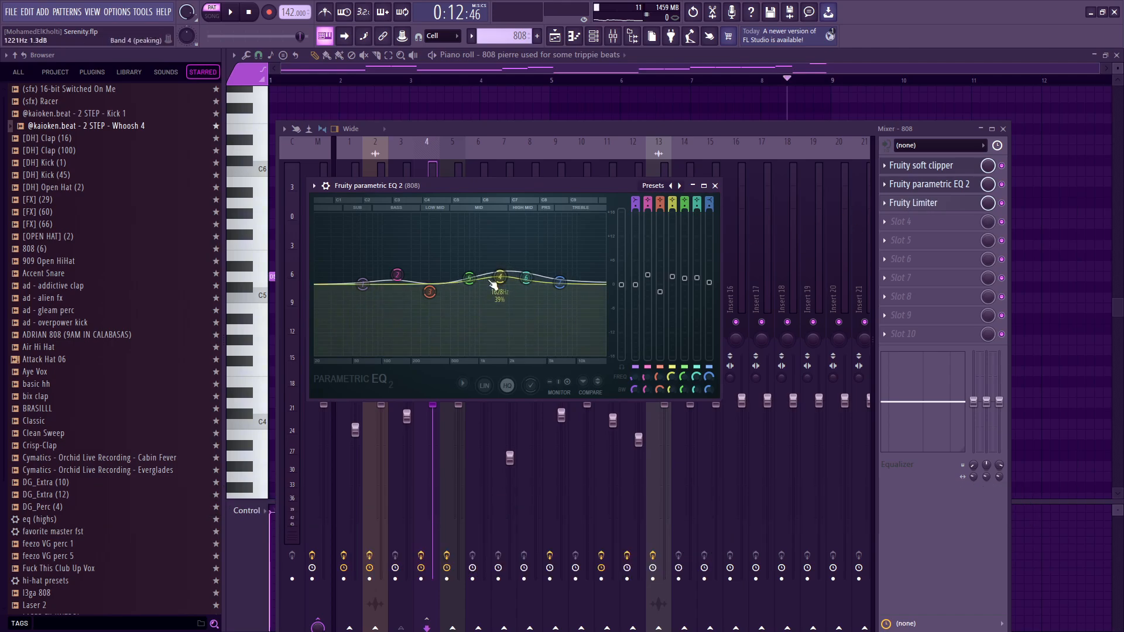
{"action": "key", "text": "space"}
{"action": "left_click_drag", "start_coordinate": [500, 277], "coordinate": [502, 276]}
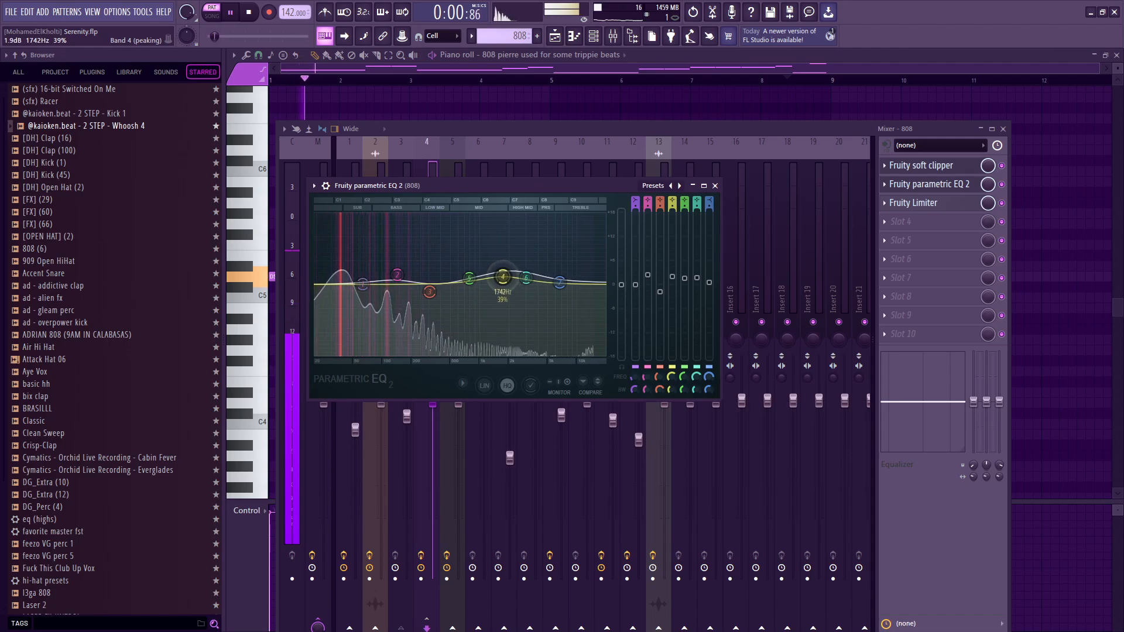
Inspect the 808's Fruity Limiter settings, and close the limiter and the mixer.
{"action": "left_click", "coordinate": [944, 204]}
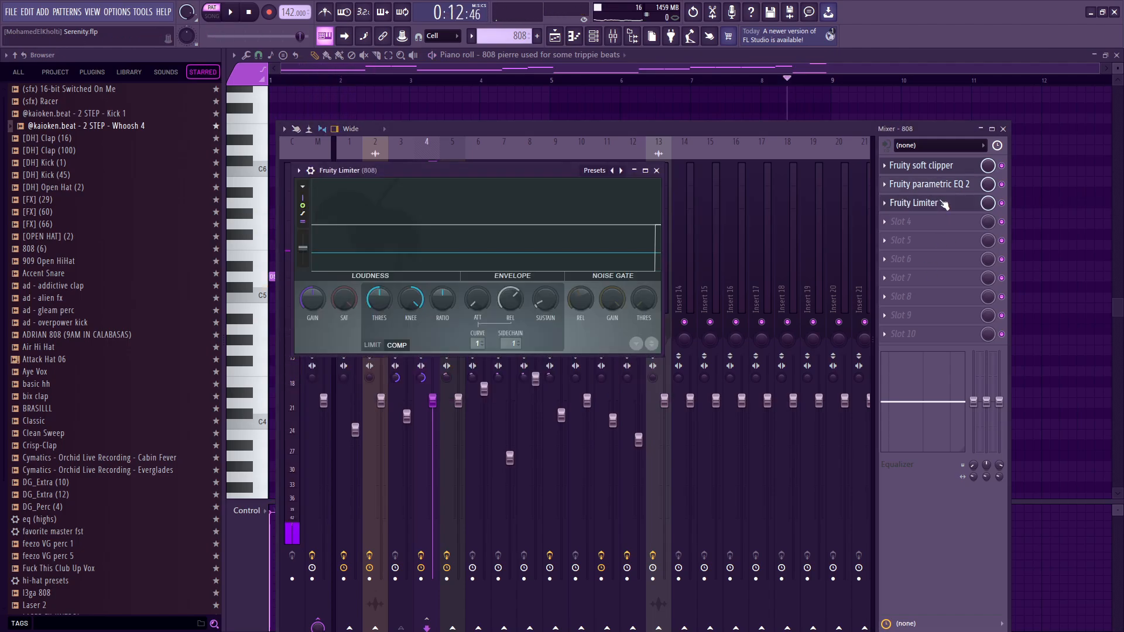
{"action": "left_click", "coordinate": [656, 171]}
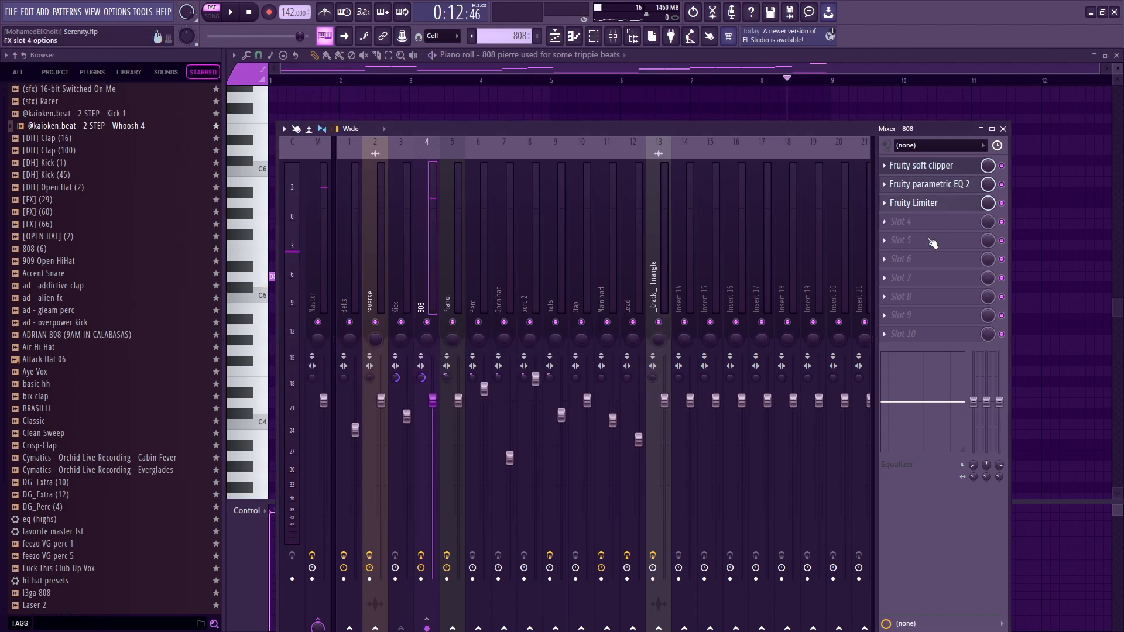
{"action": "key", "text": "F9"}
Open the Hats pattern's Air Hi Hat notes in the piano roll and play them, focusing on bars 5 to 8.
{"action": "left_click", "coordinate": [478, 187]}
{"action": "key", "text": "F6"}
{"action": "key", "text": "F5"}
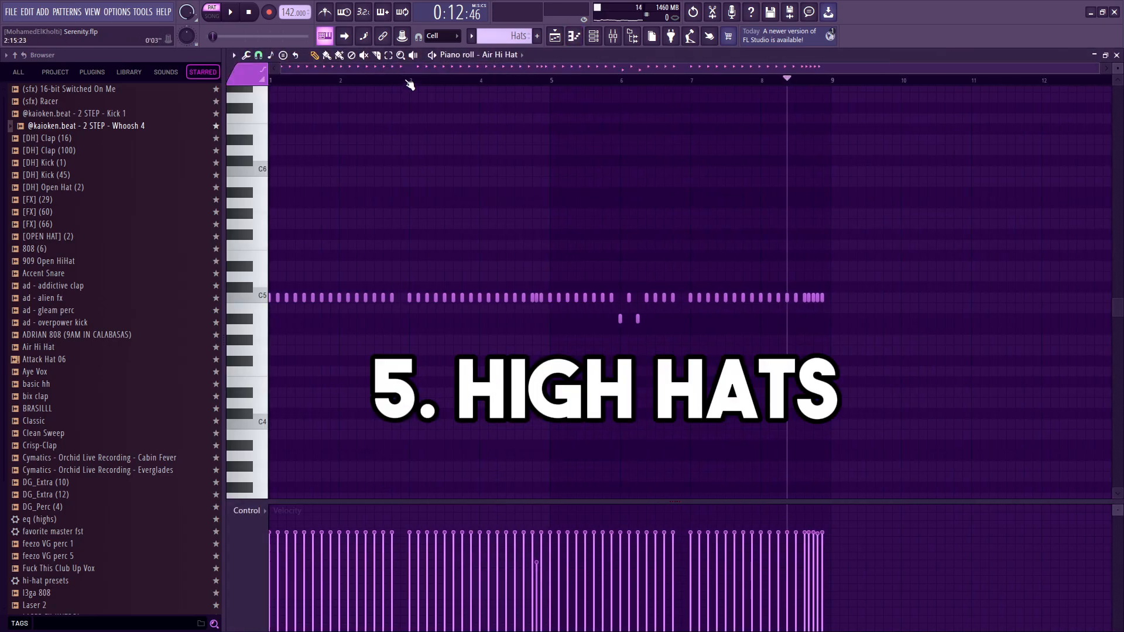
{"action": "key", "text": "space"}
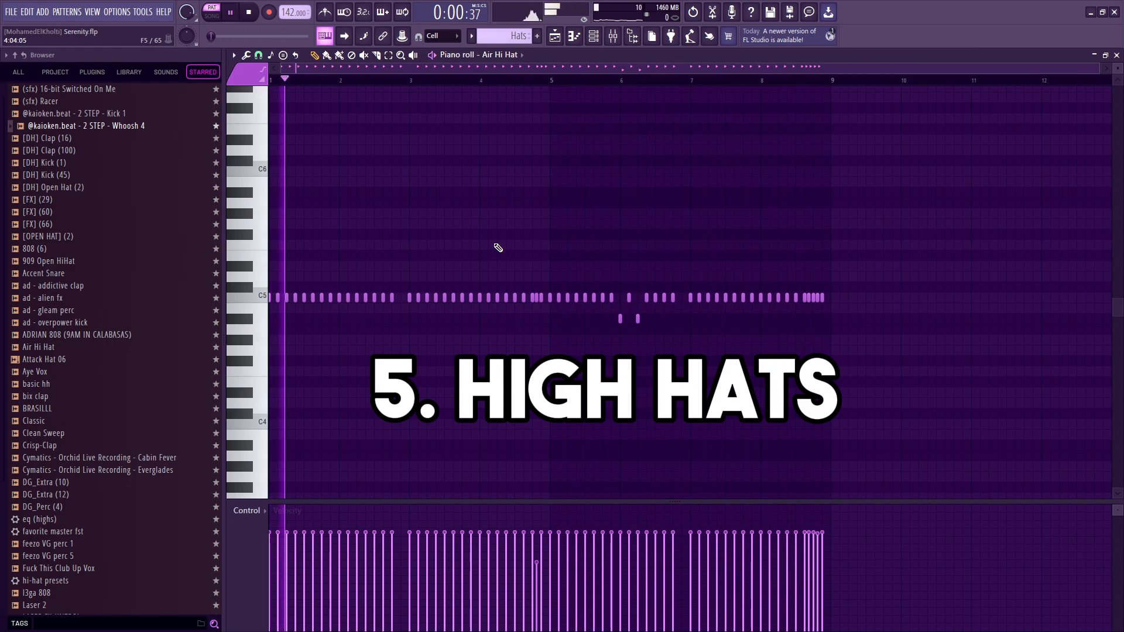
{"action": "key", "text": "F6"}
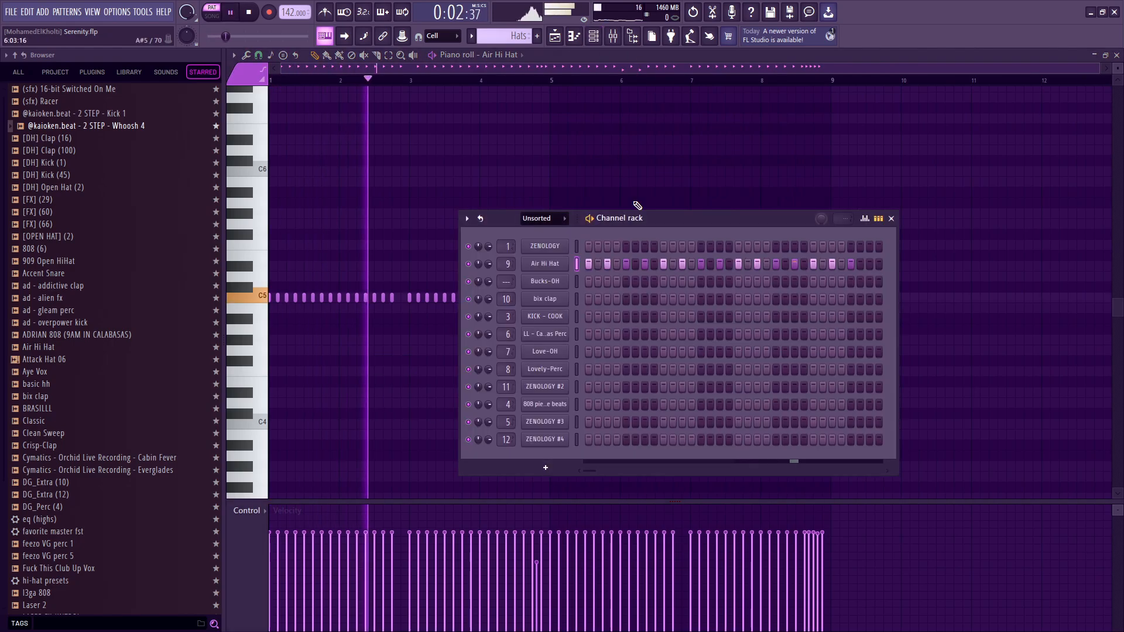
{"action": "key", "text": "F6"}
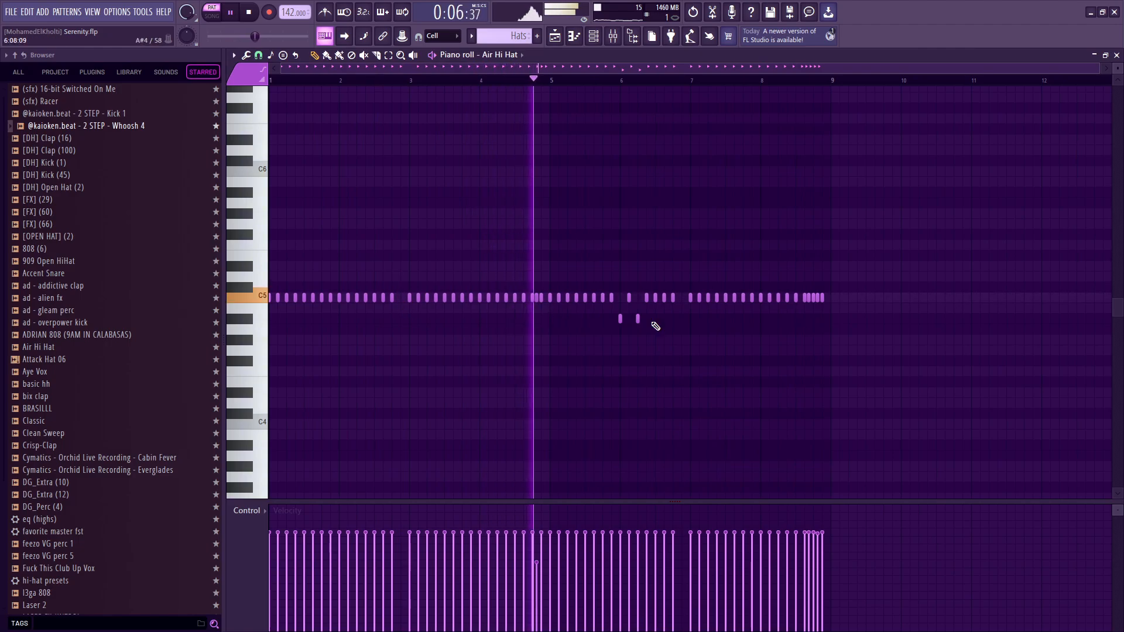
{"action": "scroll", "coordinate": [725, 337], "scroll_direction": "up", "scroll_amount": 2}
{"action": "scroll", "coordinate": [725, 337], "scroll_direction": "up", "scroll_amount": 2}
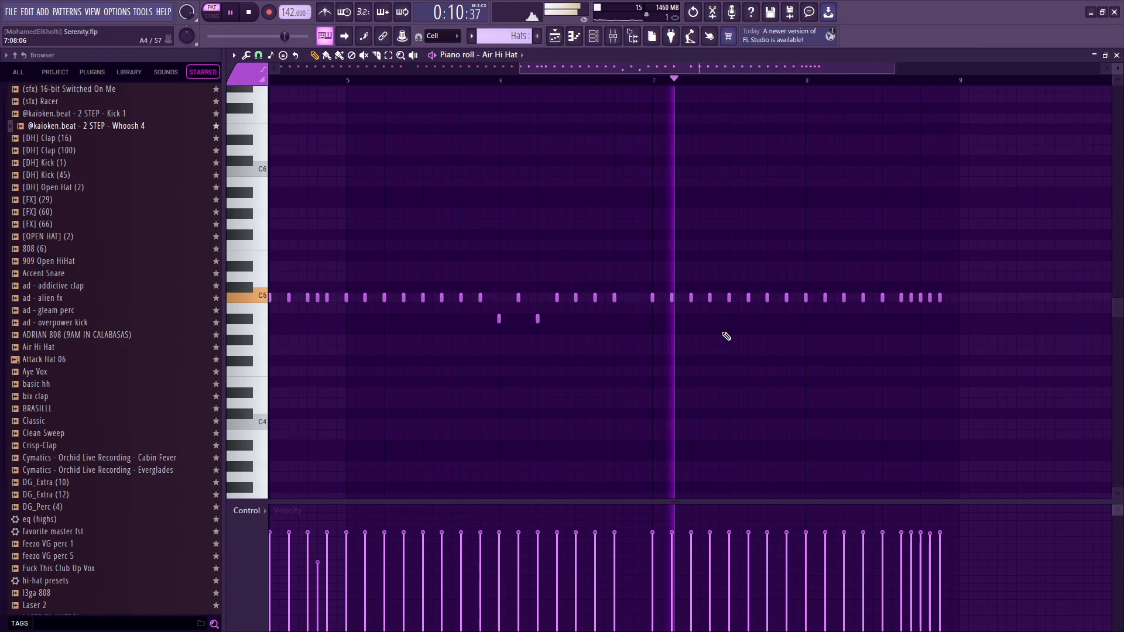
Fill the Air Hi Hat channel with a note every 2 steps and play the resulting pattern.
{"action": "scroll", "coordinate": [609, 115], "scroll_direction": "down", "scroll_amount": 2}
{"action": "key", "text": "space"}
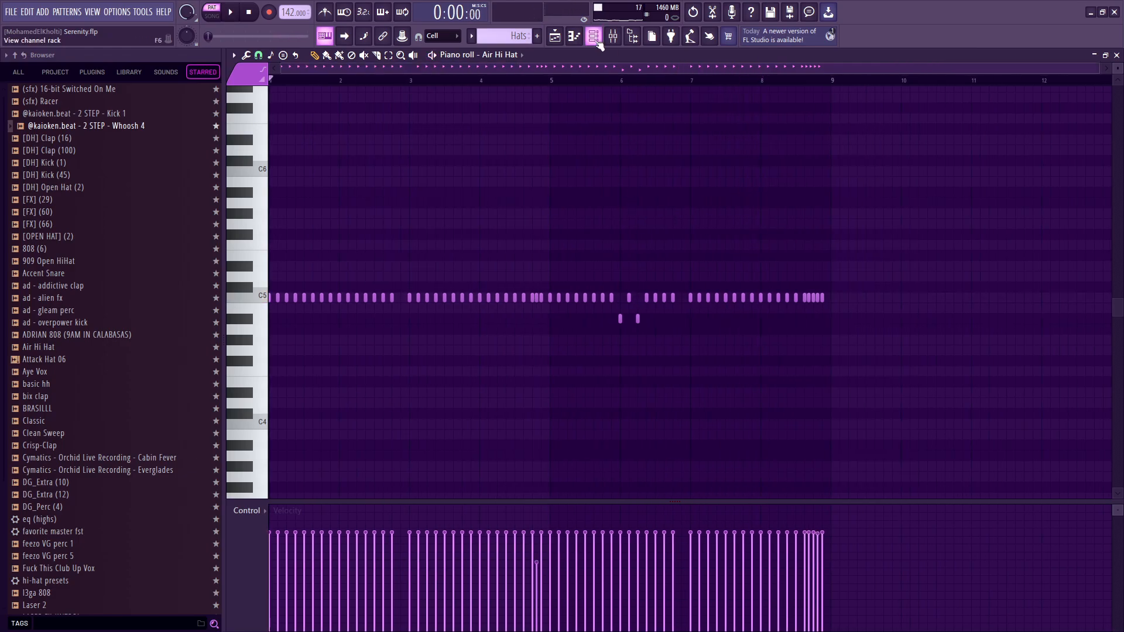
{"action": "left_click", "coordinate": [594, 37]}
{"action": "right_click", "coordinate": [557, 273]}
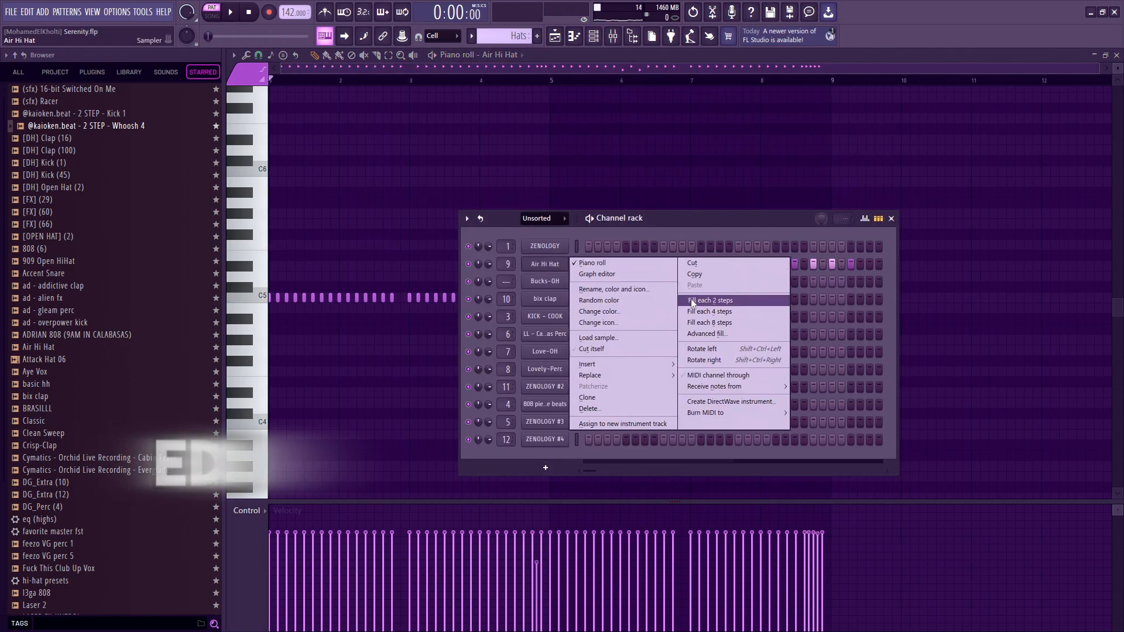
{"action": "left_click", "coordinate": [732, 301]}
{"action": "key", "text": "F6"}
{"action": "key", "text": "space"}
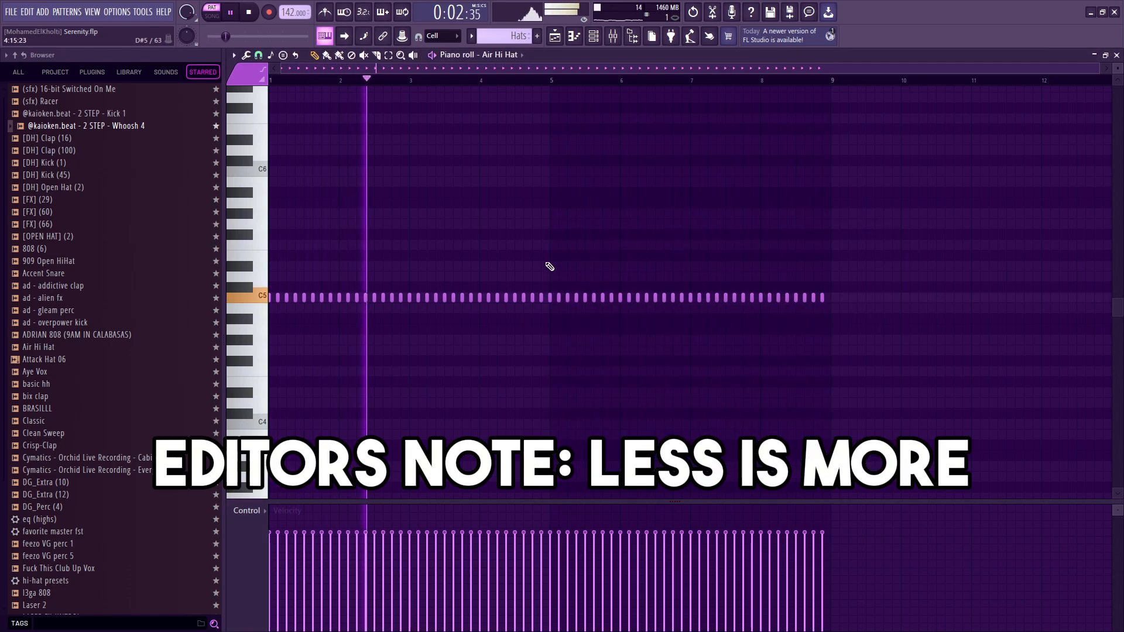
Turn all tracks back on in the playlist, play the song from bar 9 with the filled hats, and open the channel rack.
{"action": "key", "text": "F5"}
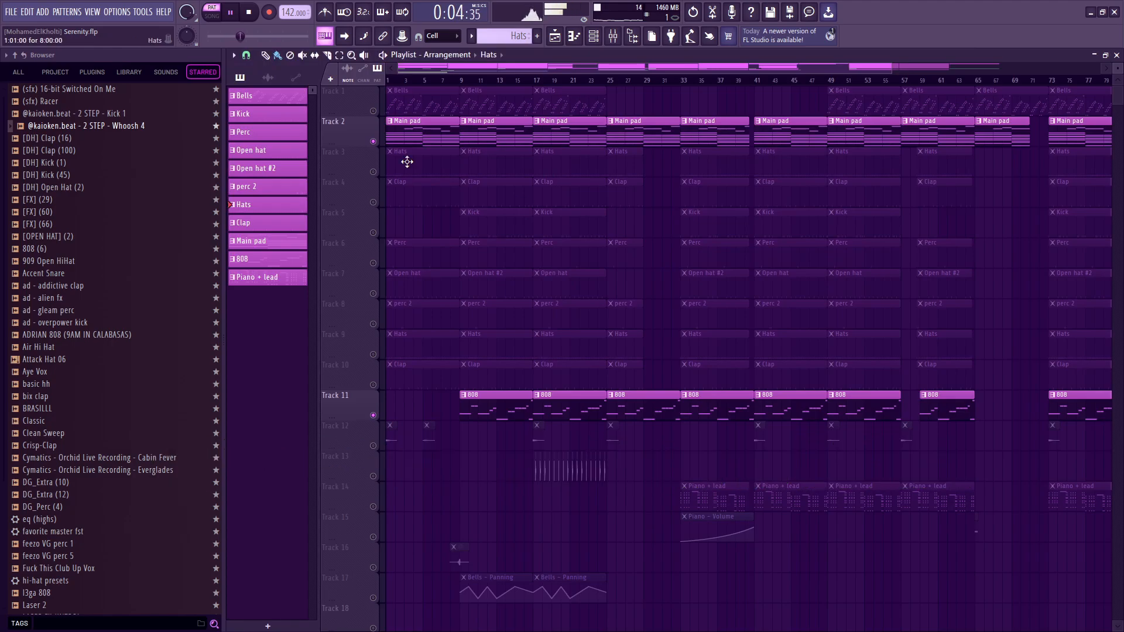
{"action": "right_click", "coordinate": [375, 172]}
{"action": "right_click", "coordinate": [374, 171]}
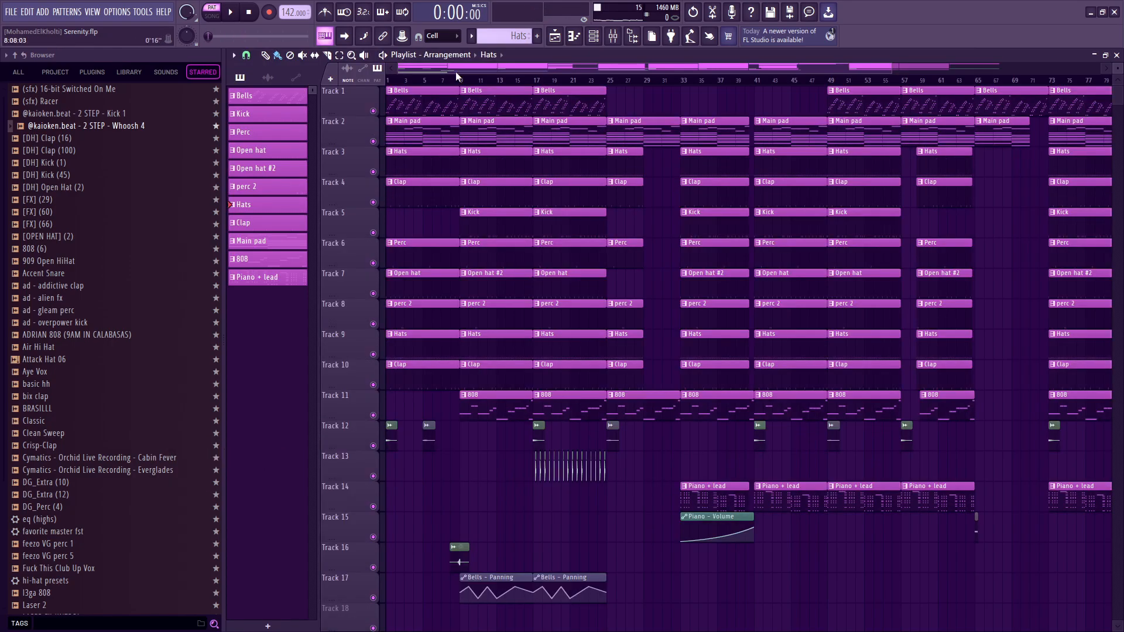
{"action": "left_click", "coordinate": [458, 79]}
{"action": "key", "text": "space"}
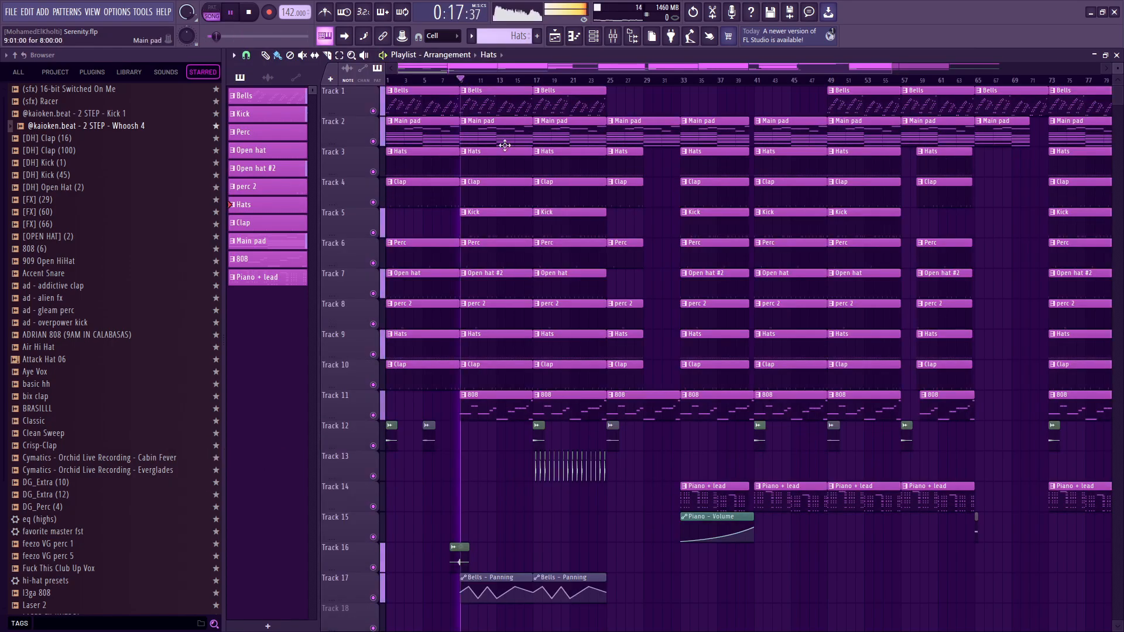
{"action": "left_click", "coordinate": [593, 36]}
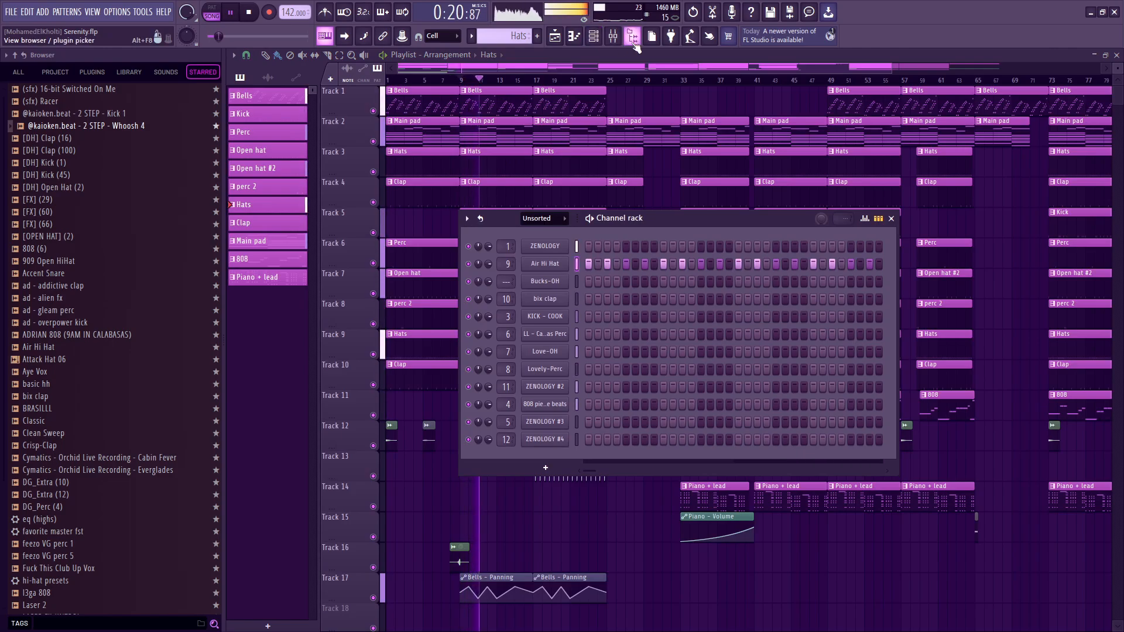
Stop playback, undo the track solo changes and the hi-hat fill, and play the song with only the main pad and 808.
{"action": "key", "text": "space"}
{"action": "key", "text": "ctrl+z"}
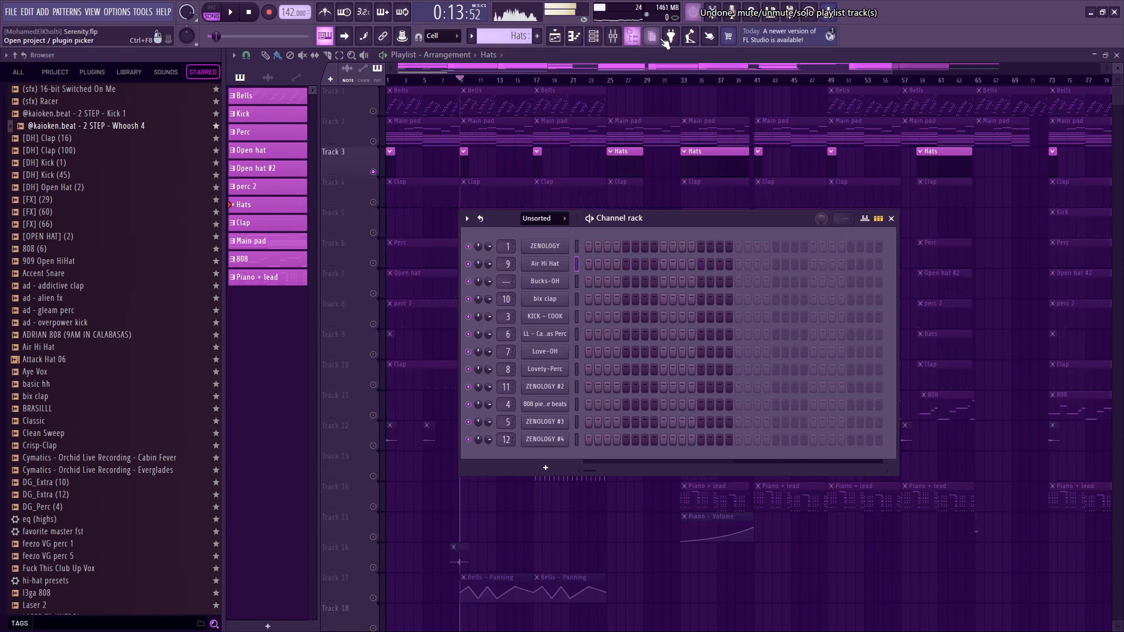
{"action": "right_click", "coordinate": [554, 265]}
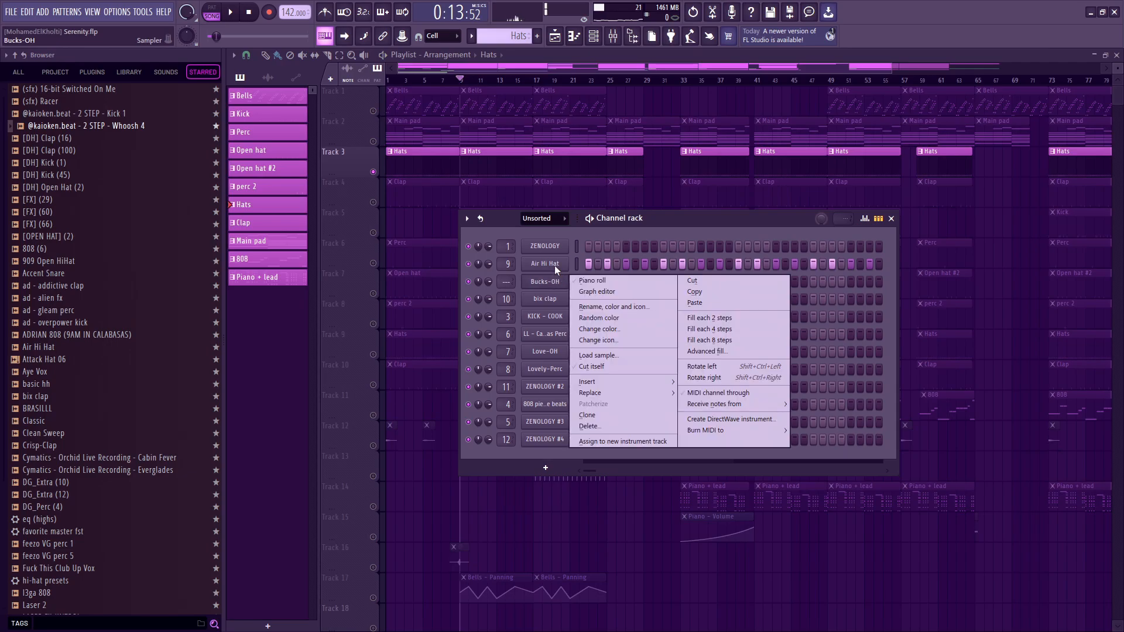
{"action": "left_click", "coordinate": [594, 260]}
{"action": "key", "text": "Escape"}
{"action": "key", "text": "space"}
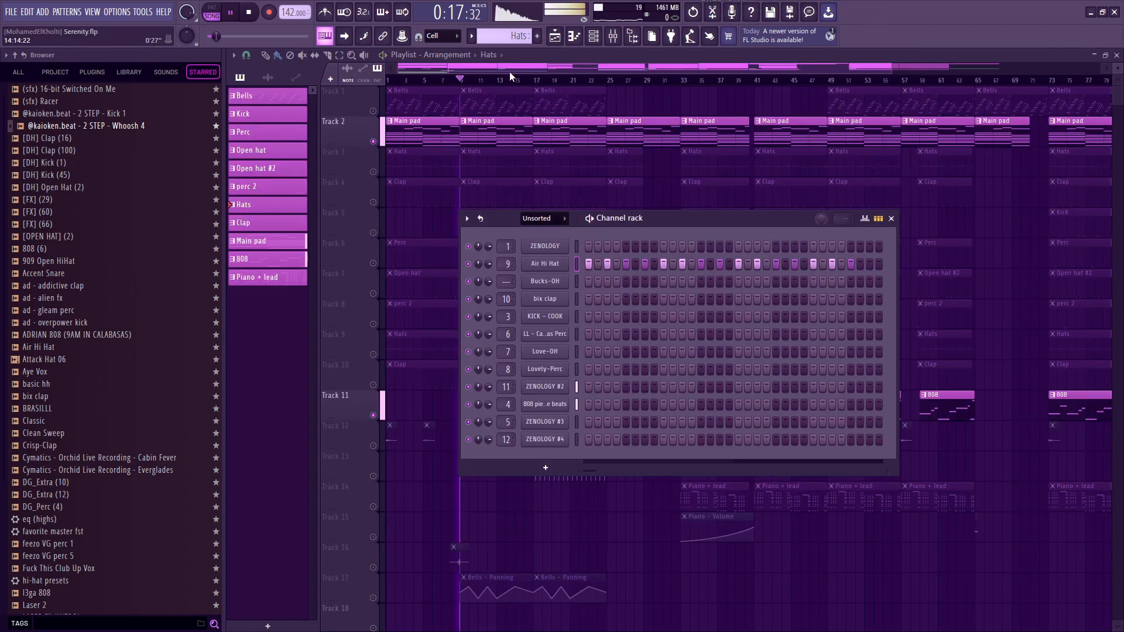
Turn all playlist tracks on again and play the full arrangement from bar 9 with the original hats.
{"action": "left_click", "coordinate": [364, 150]}
{"action": "key", "text": "space"}
{"action": "right_click", "coordinate": [373, 141]}
{"action": "key", "text": "space"}
{"action": "scroll", "coordinate": [509, 163], "scroll_direction": "up", "scroll_amount": 6}
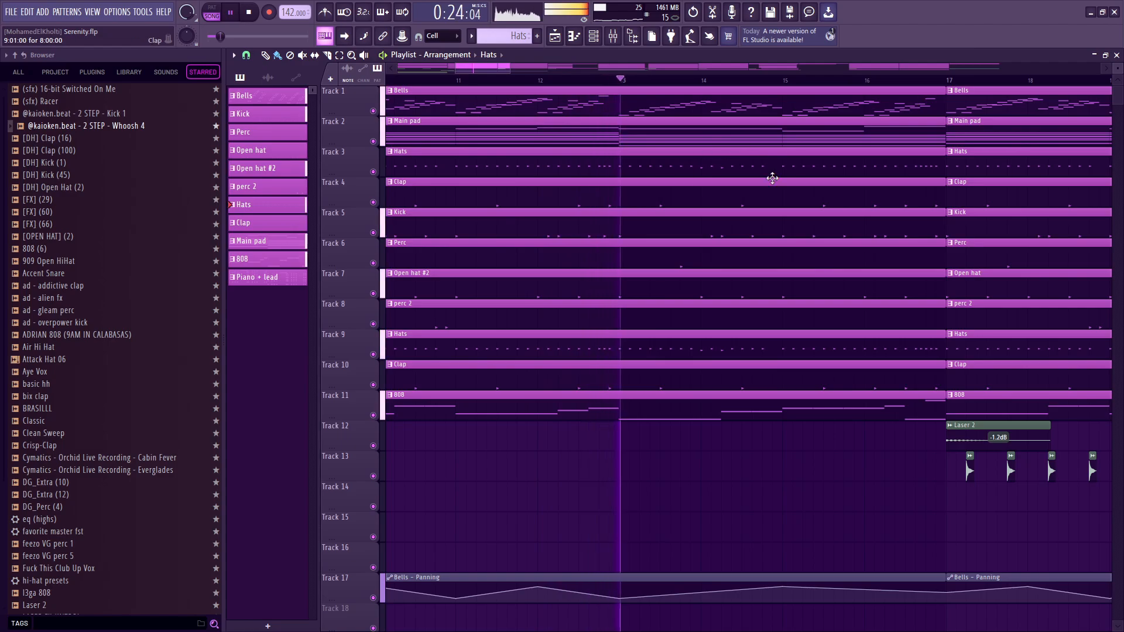
{"action": "scroll", "coordinate": [908, 168], "scroll_direction": "down", "scroll_amount": 3}
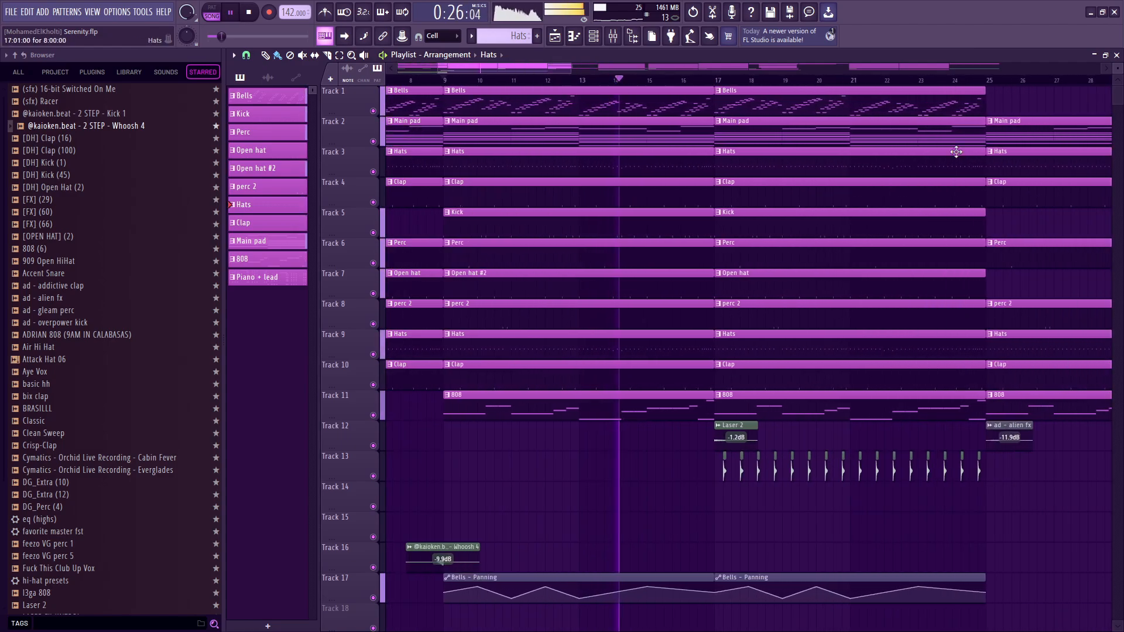
{"action": "key", "text": "space"}
Open the Hats clip's notes in the piano roll, select them all, draw varied velocities across them, and undo the edit.
{"action": "double_click", "coordinate": [620, 172]}
{"action": "left_click_drag", "start_coordinate": [743, 334], "coordinate": [514, 349]}
{"action": "left_click_drag", "start_coordinate": [1024, 364], "coordinate": [4, 139]}
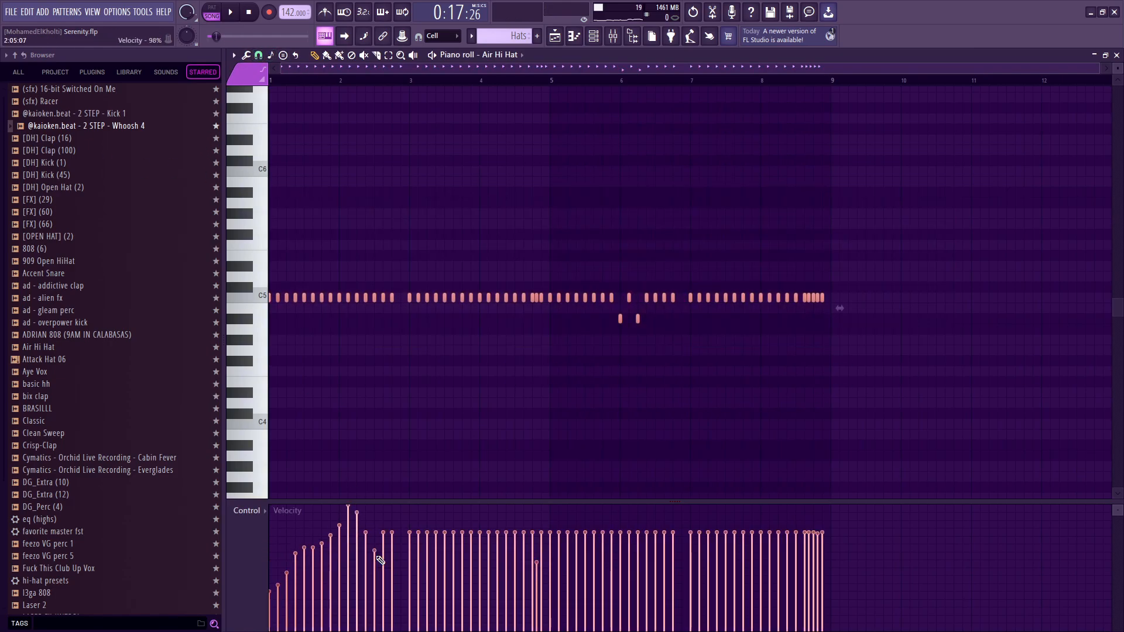
{"action": "left_click_drag", "start_coordinate": [376, 556], "coordinate": [595, 532]}
{"action": "key", "text": "ctrl+z"}
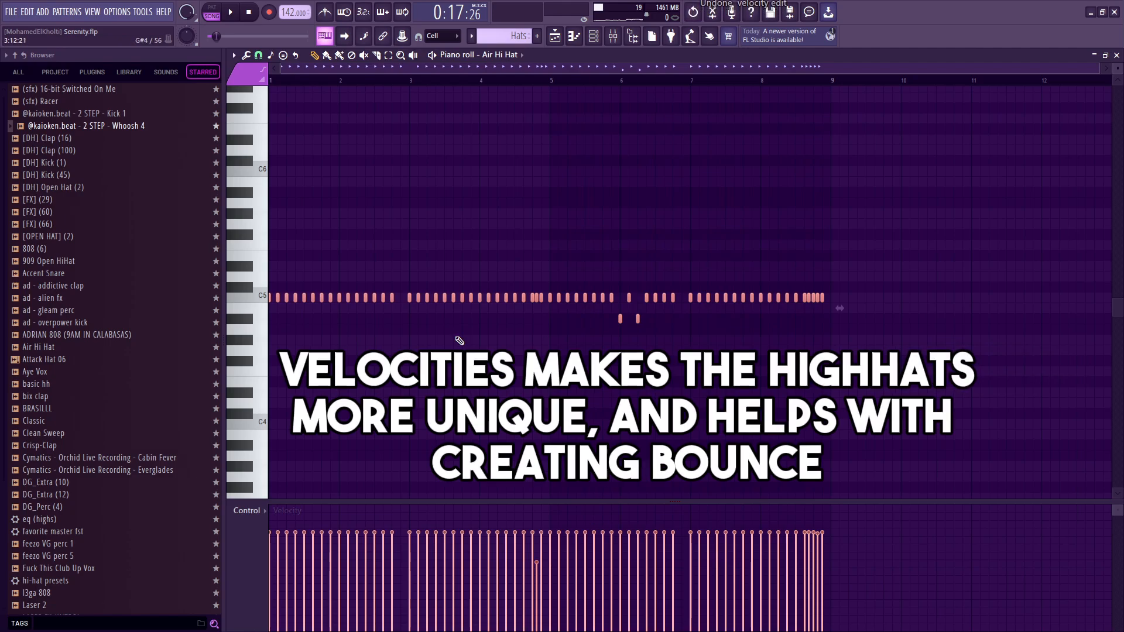
Try rising velocities on the first three hi-hat notes and play the pattern from the start.
{"action": "left_click", "coordinate": [296, 320]}
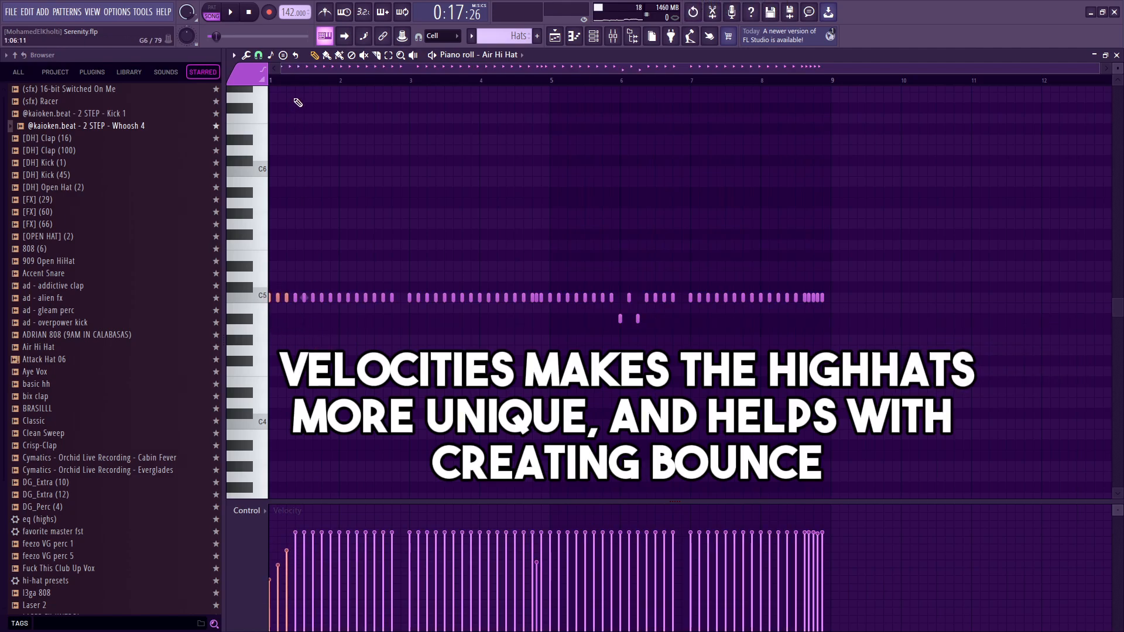
{"action": "key", "text": "l"}
{"action": "key", "text": "space"}
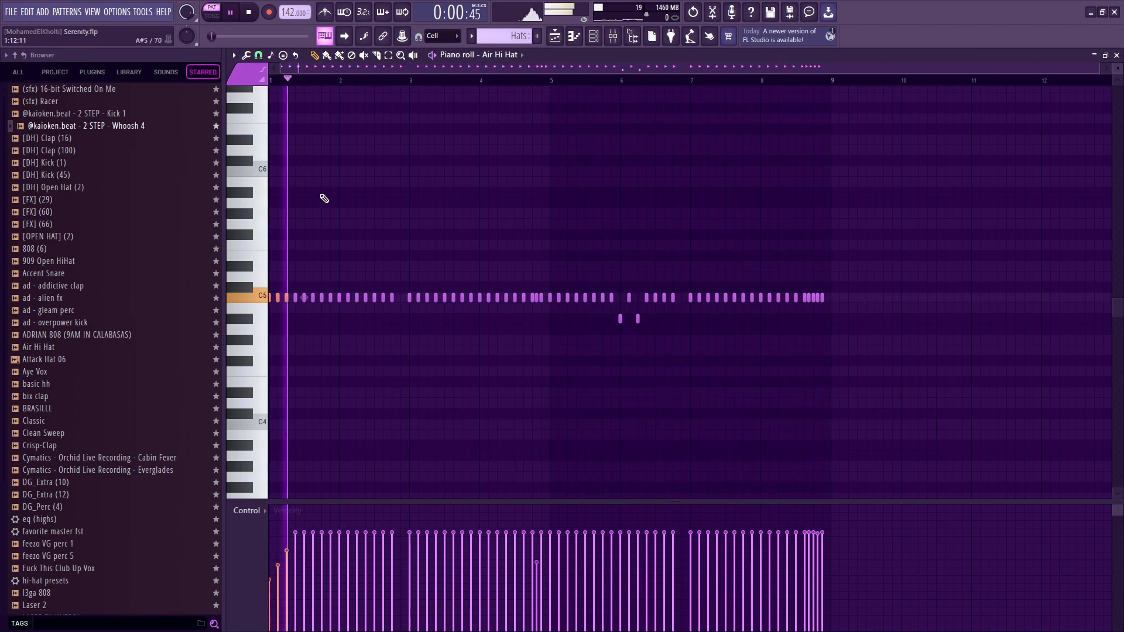
{"action": "key", "text": "space"}
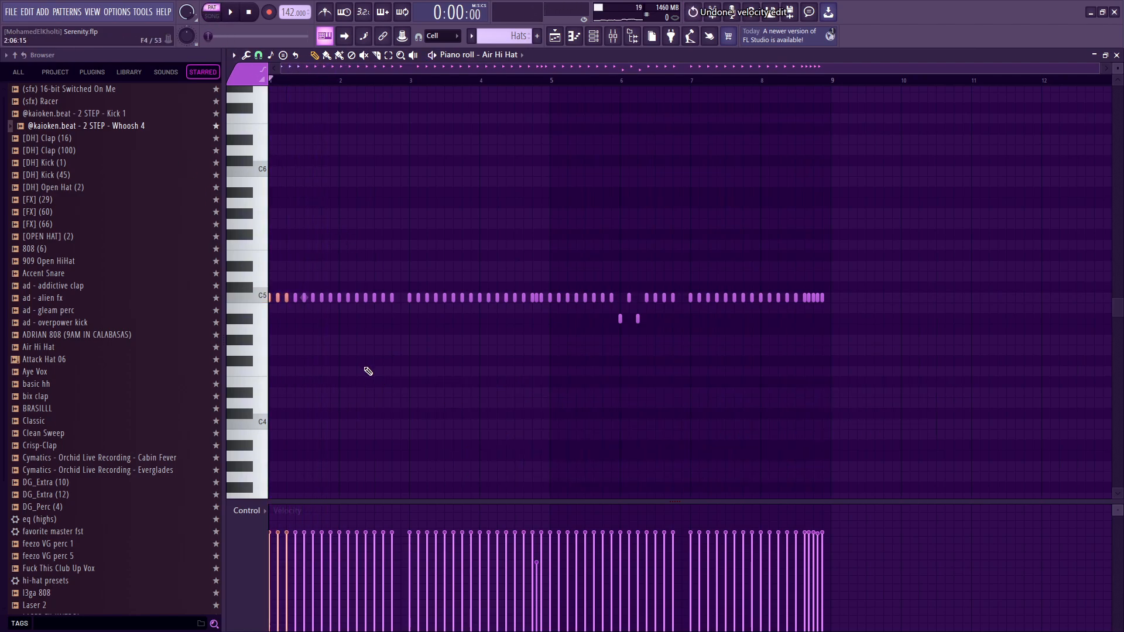
Select the two lower-pitched hats around bar 6, raise their velocities to about 89%, and play from the middle of bar 5.
{"action": "left_click_drag", "start_coordinate": [590, 314], "coordinate": [672, 345]}
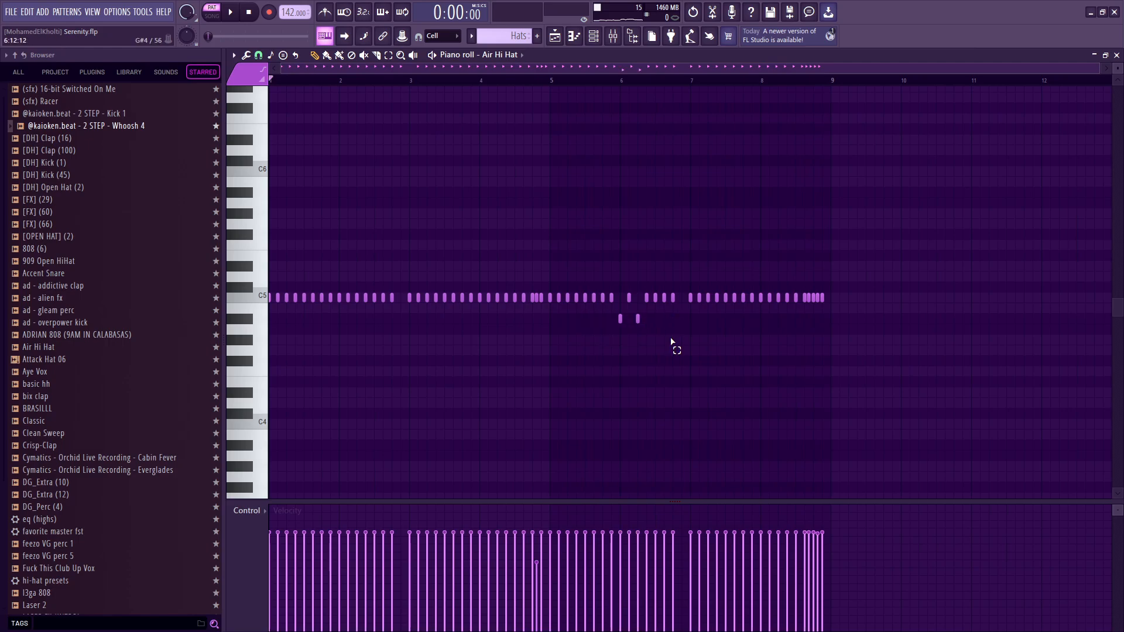
{"action": "left_click", "coordinate": [612, 80]}
{"action": "left_click_drag", "start_coordinate": [615, 83], "coordinate": [620, 81]}
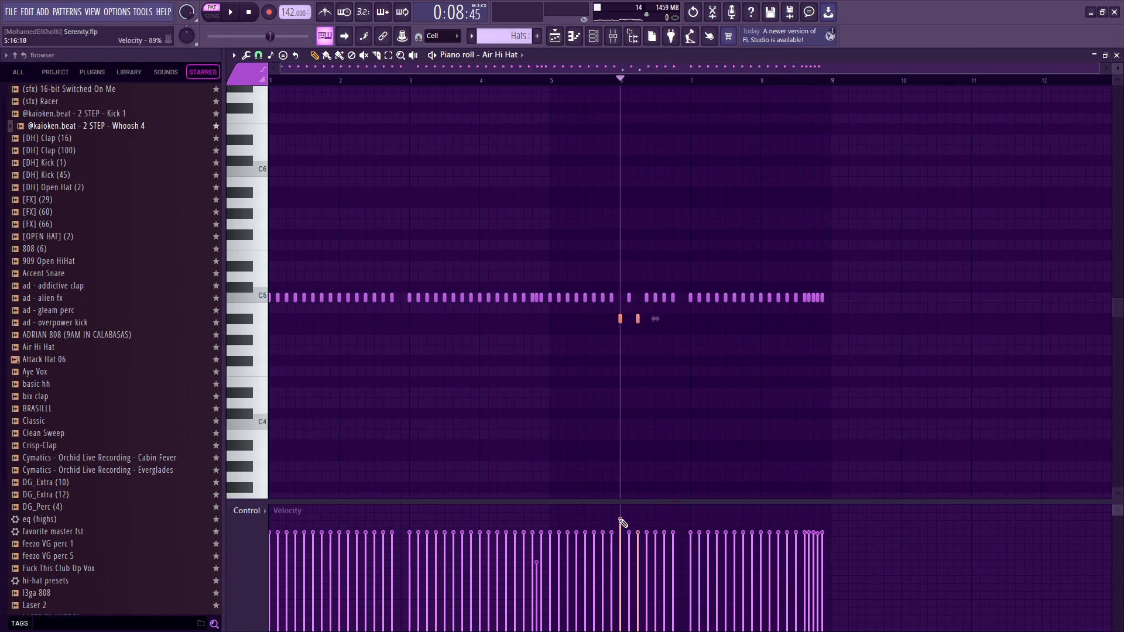
{"action": "left_click_drag", "start_coordinate": [621, 520], "coordinate": [638, 519]}
{"action": "left_click", "coordinate": [586, 79]}
{"action": "key", "text": "space"}
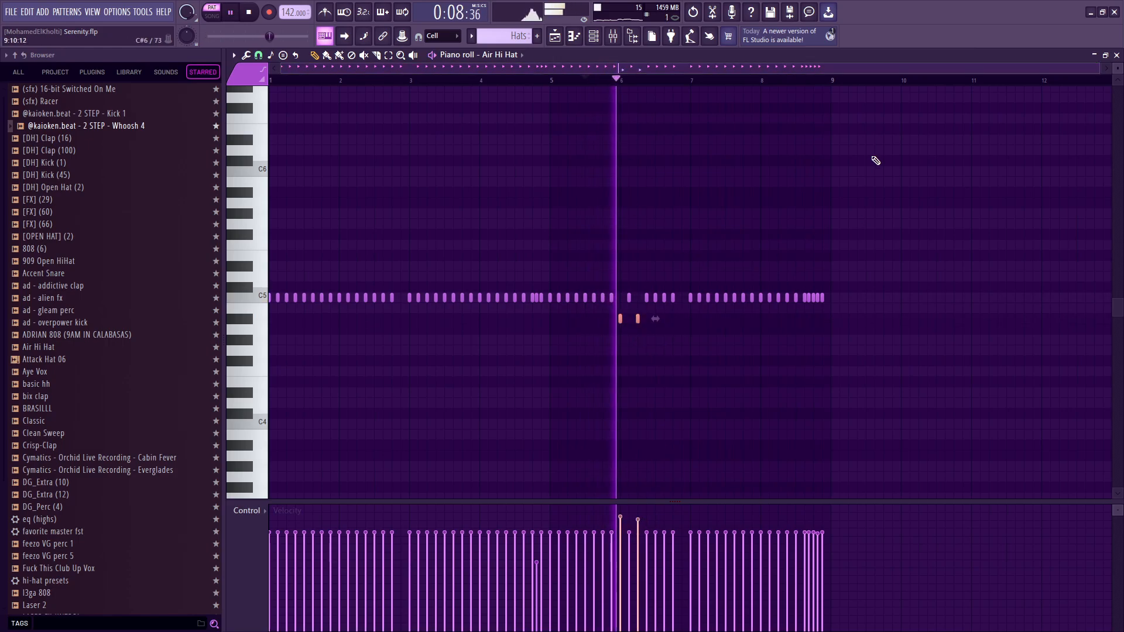
{"action": "key", "text": "space"}
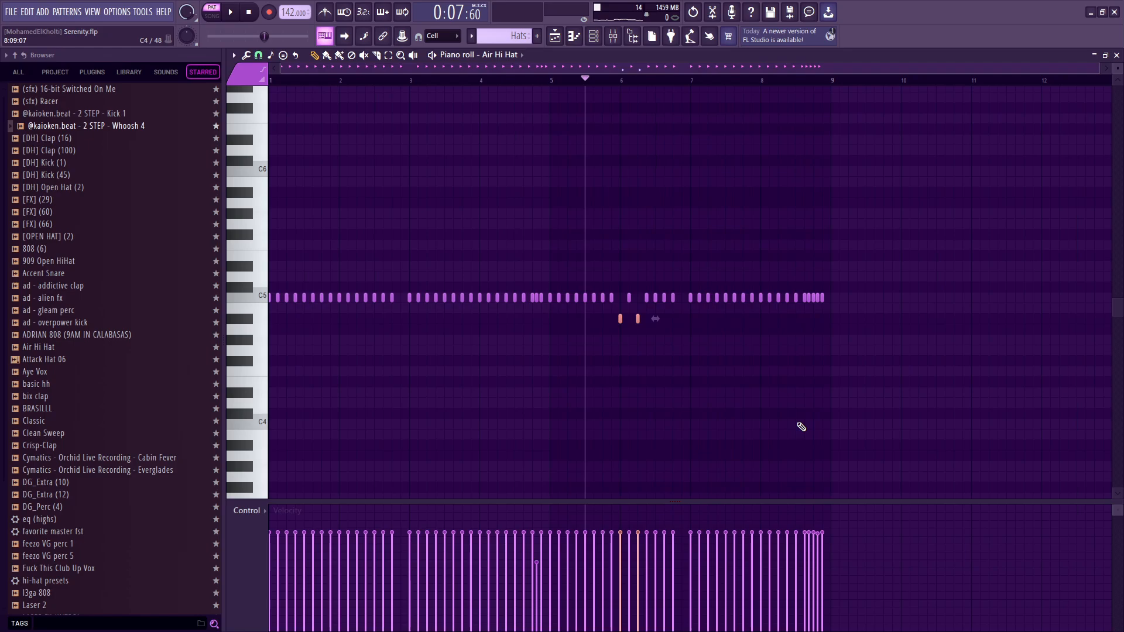
Inspect Fruity Reeverb 2 on the hats mixer track and play the Hats pattern.
{"action": "left_click", "coordinate": [594, 36]}
{"action": "left_click", "coordinate": [612, 36]}
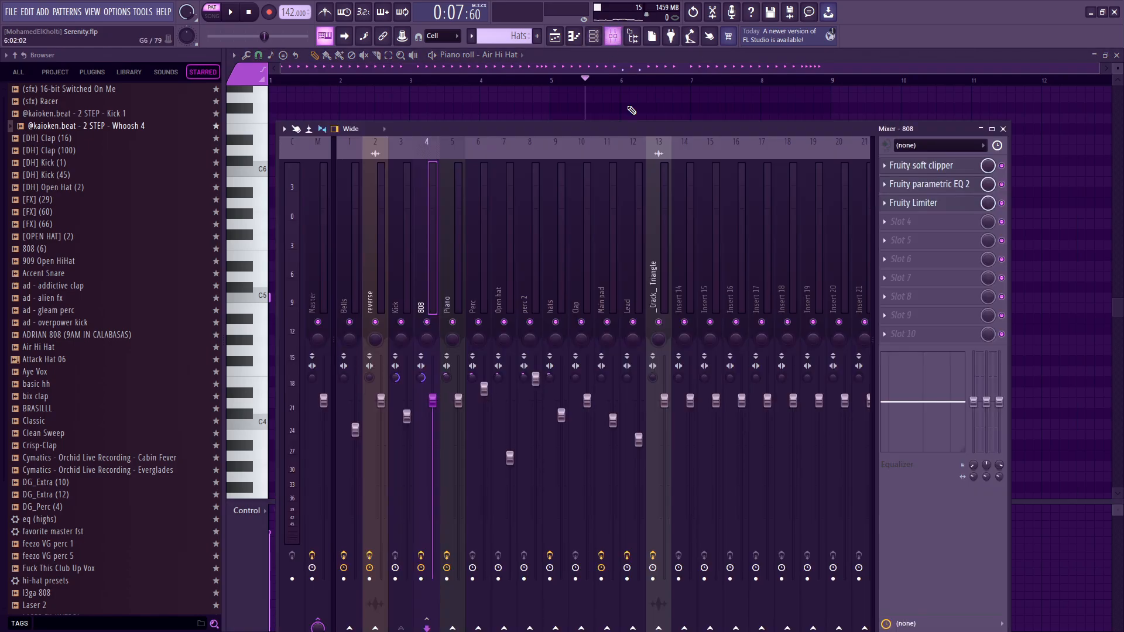
{"action": "left_click", "coordinate": [556, 272]}
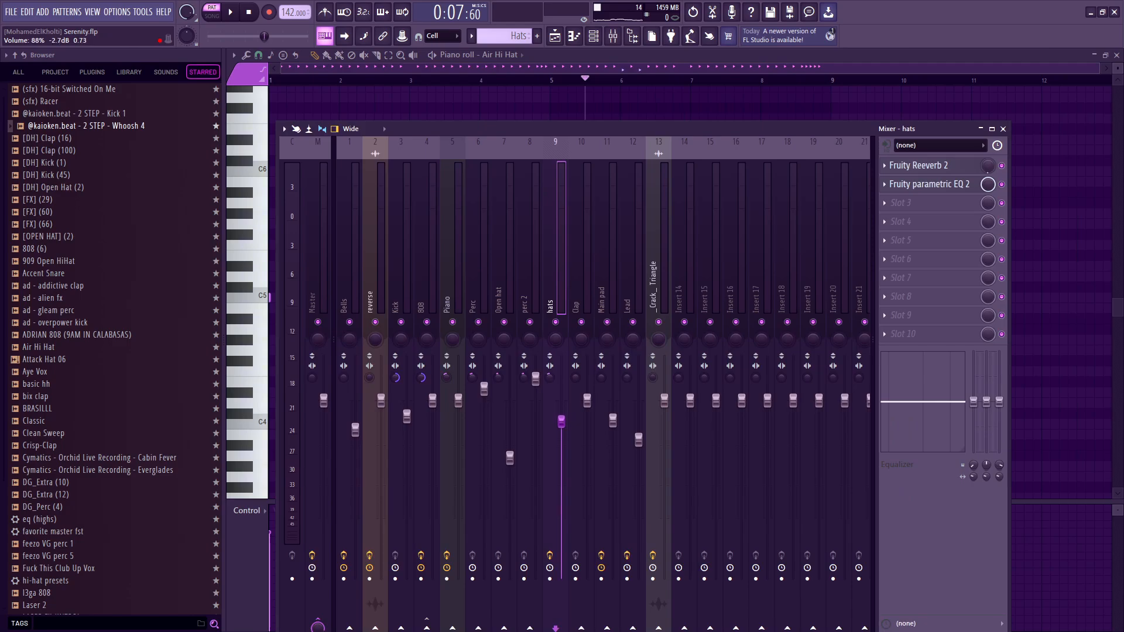
{"action": "left_click", "coordinate": [941, 166]}
{"action": "key", "text": "Escape"}
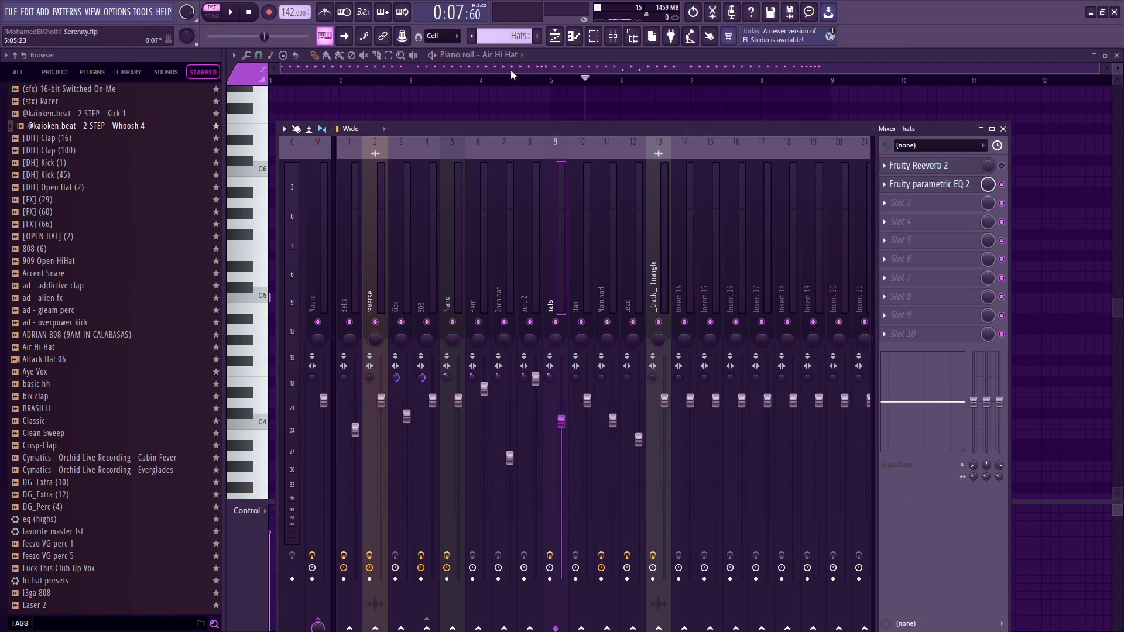
{"action": "left_click_drag", "start_coordinate": [555, 81], "coordinate": [436, 80]}
{"action": "key", "text": "space"}
In the hats track's Fruity parametric EQ 2, move band 1 to about 509 Hz at -18 dB and band 7 to about 6517 Hz at 2.4 dB.
{"action": "left_click", "coordinate": [593, 36]}
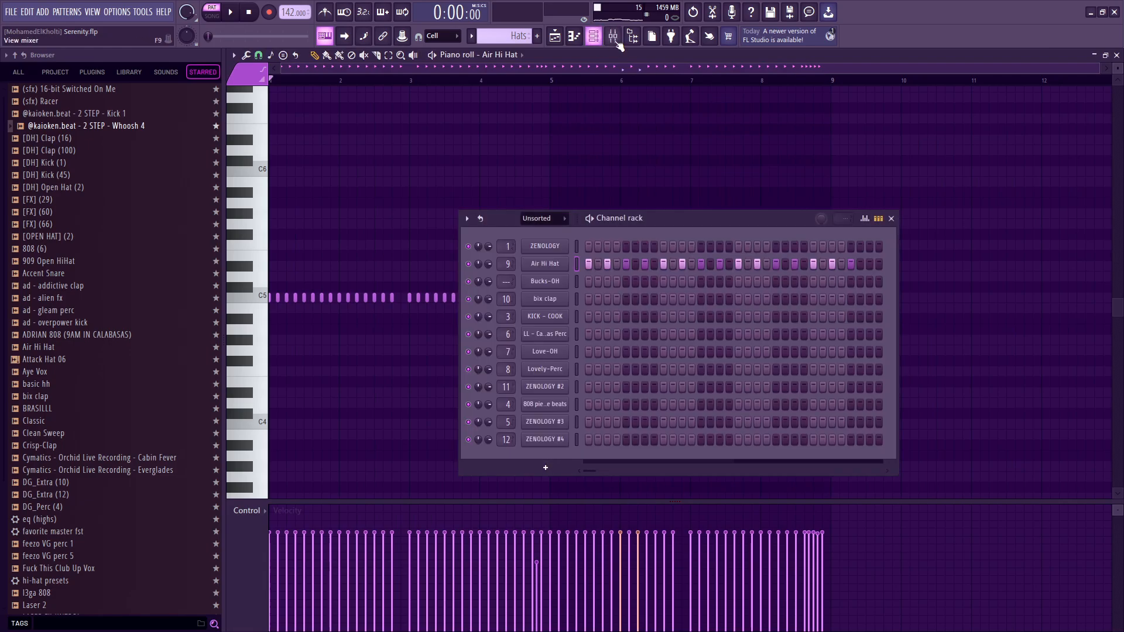
{"action": "left_click", "coordinate": [613, 36]}
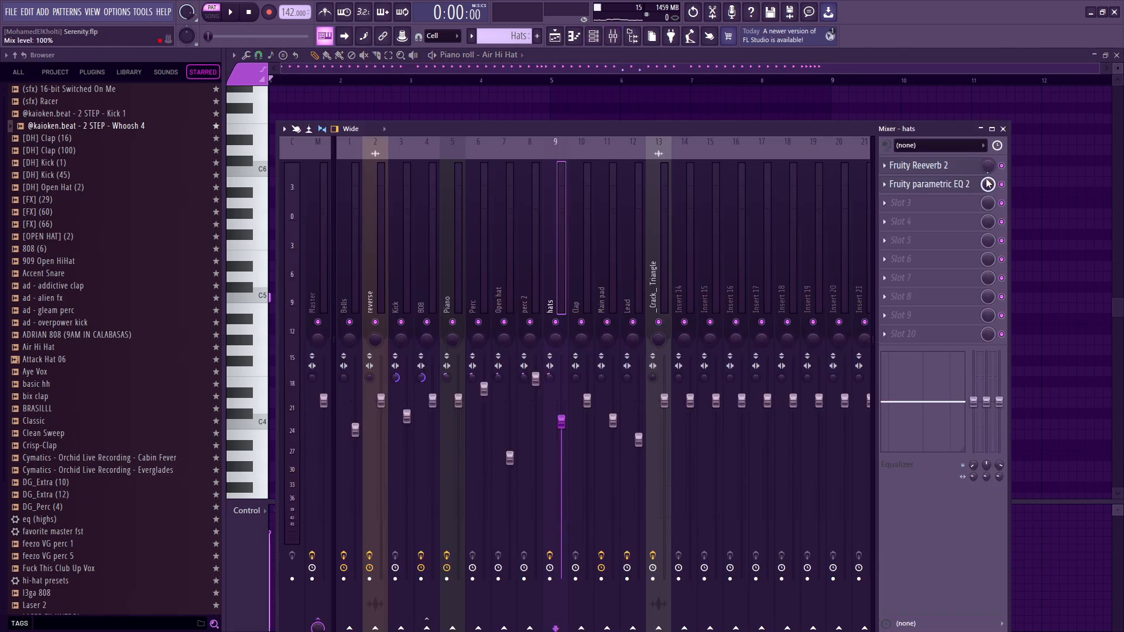
{"action": "left_click", "coordinate": [928, 183]}
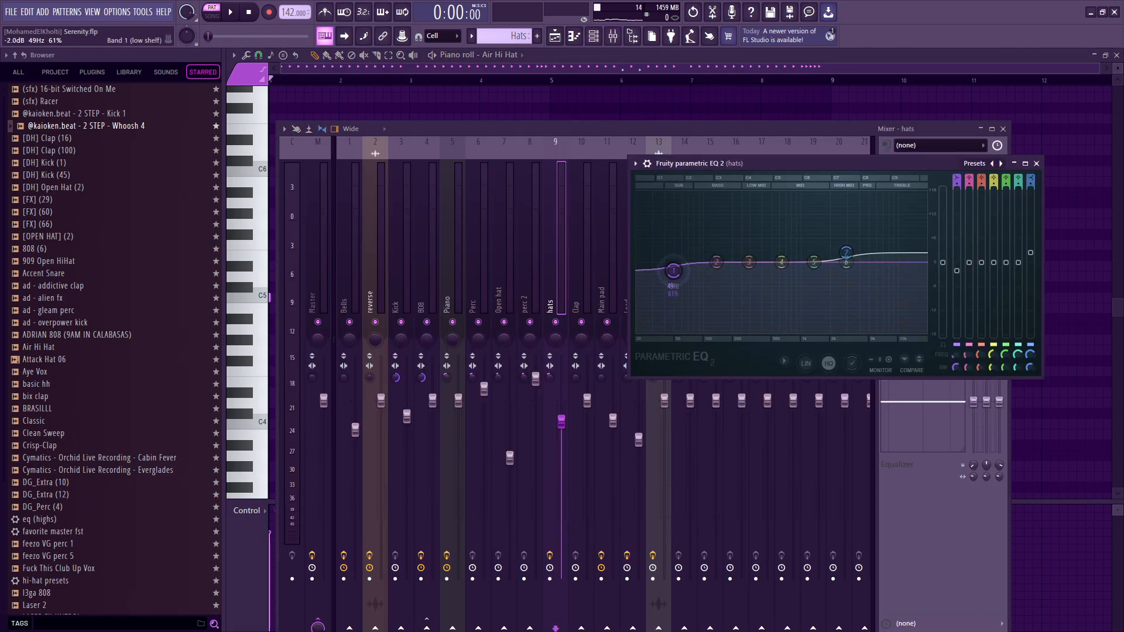
{"action": "key", "text": "space"}
{"action": "left_click_drag", "start_coordinate": [676, 273], "coordinate": [772, 332]}
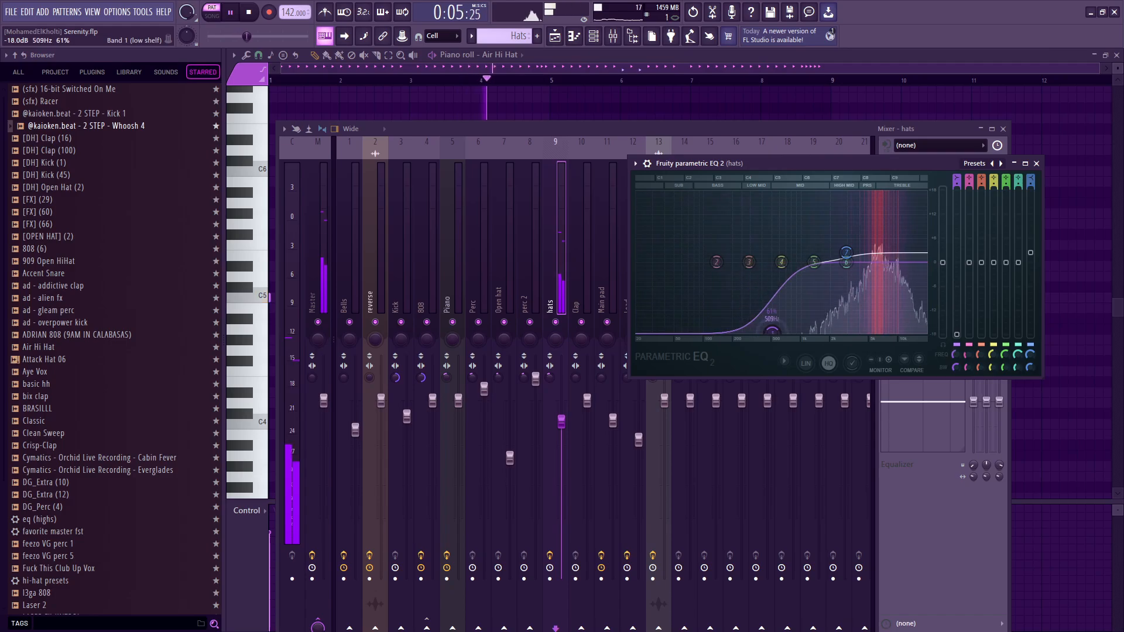
{"action": "left_click_drag", "start_coordinate": [846, 253], "coordinate": [881, 252]}
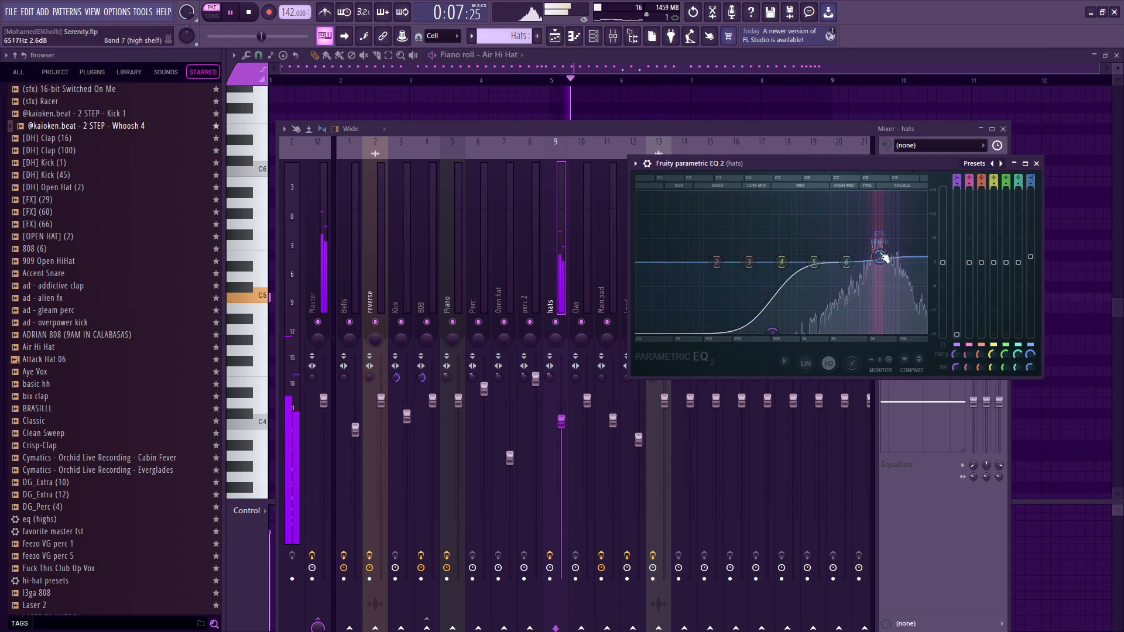
{"action": "key", "text": "Escape"}
{"action": "left_click", "coordinate": [1002, 129]}
Return to the playlist, open the Clap pattern's bix clap notes in the piano roll, and play them.
{"action": "key", "text": "F5"}
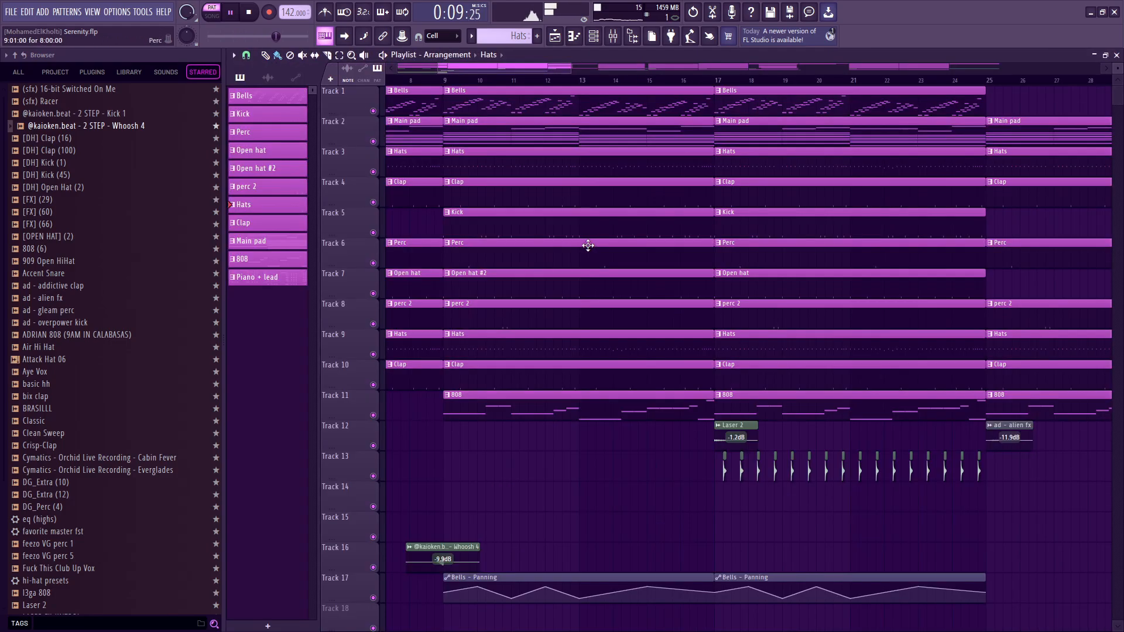
{"action": "key", "text": "space"}
{"action": "scroll", "coordinate": [494, 194], "scroll_direction": "down", "scroll_amount": 2}
{"action": "scroll", "coordinate": [494, 193], "scroll_direction": "down", "scroll_amount": 2}
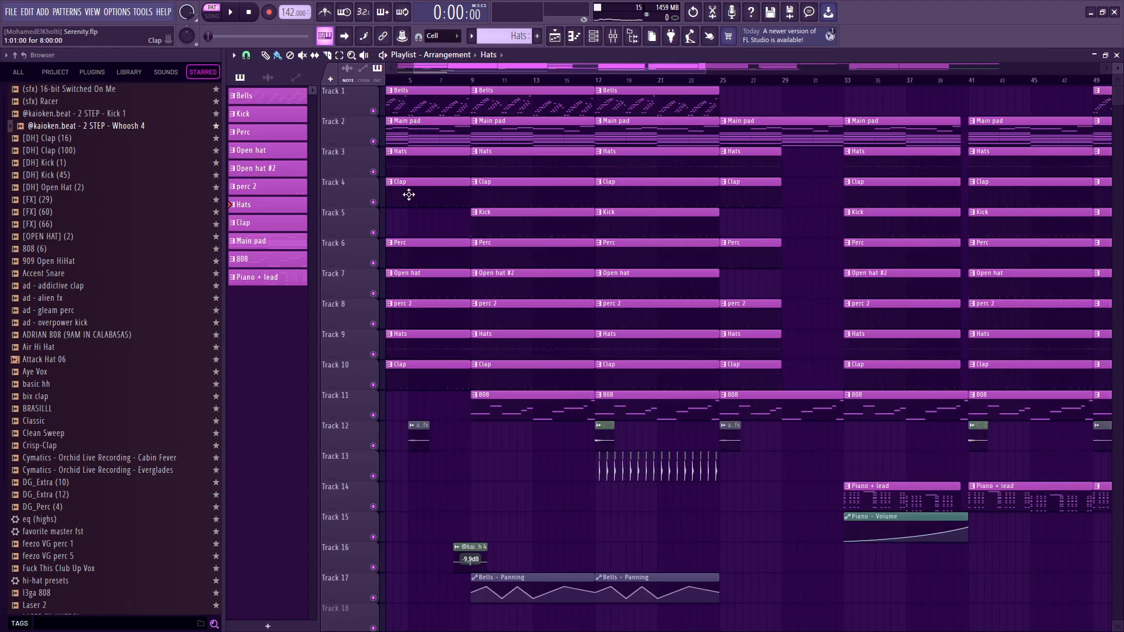
{"action": "double_click", "coordinate": [502, 187]}
{"action": "key", "text": "space"}
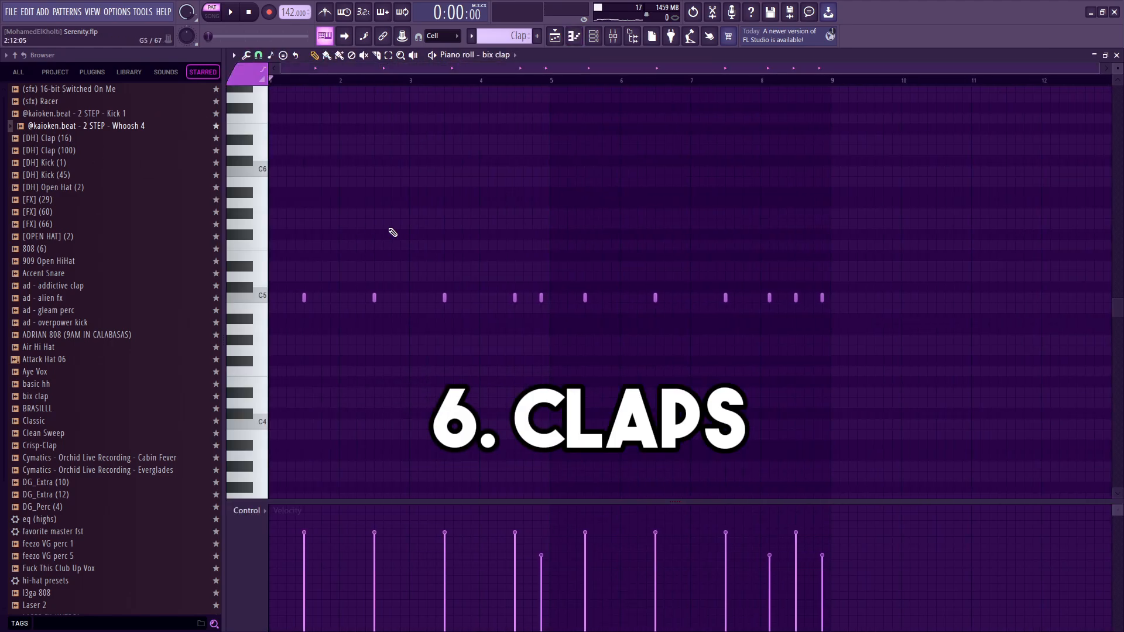
{"action": "key", "text": "space"}
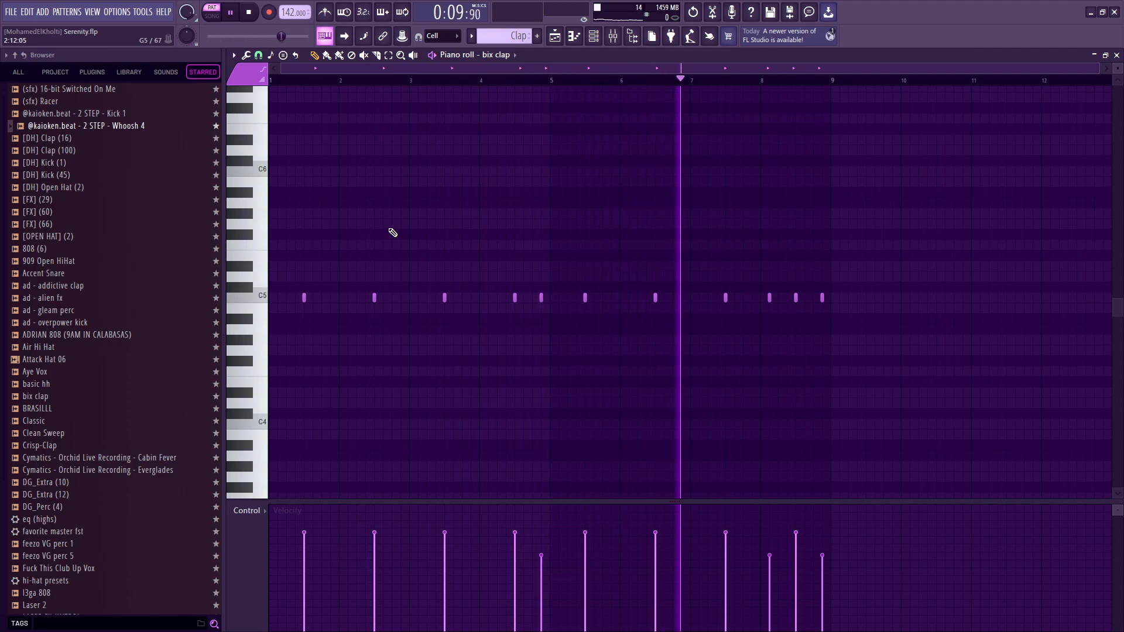
{"action": "key", "text": "space"}
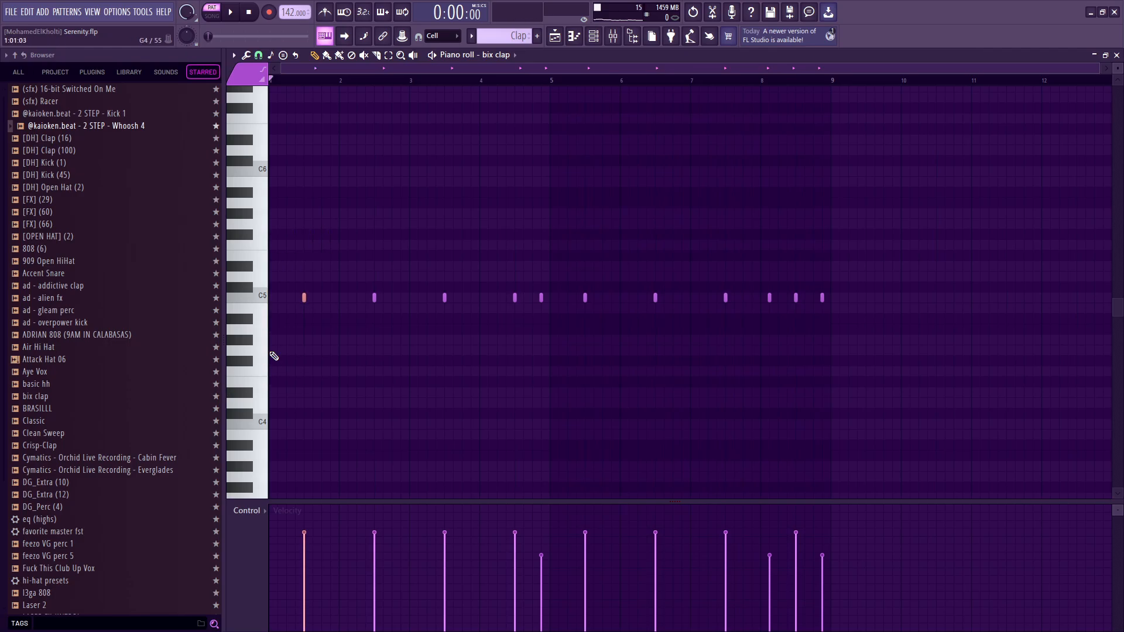
Highlight the first bix clap note in bar 1, clear the selection, and replay the Clap pattern.
{"action": "left_click_drag", "start_coordinate": [311, 229], "coordinate": [285, 304]}
{"action": "left_click", "coordinate": [282, 316], "text": "ctrl"}
{"action": "key", "text": "space"}
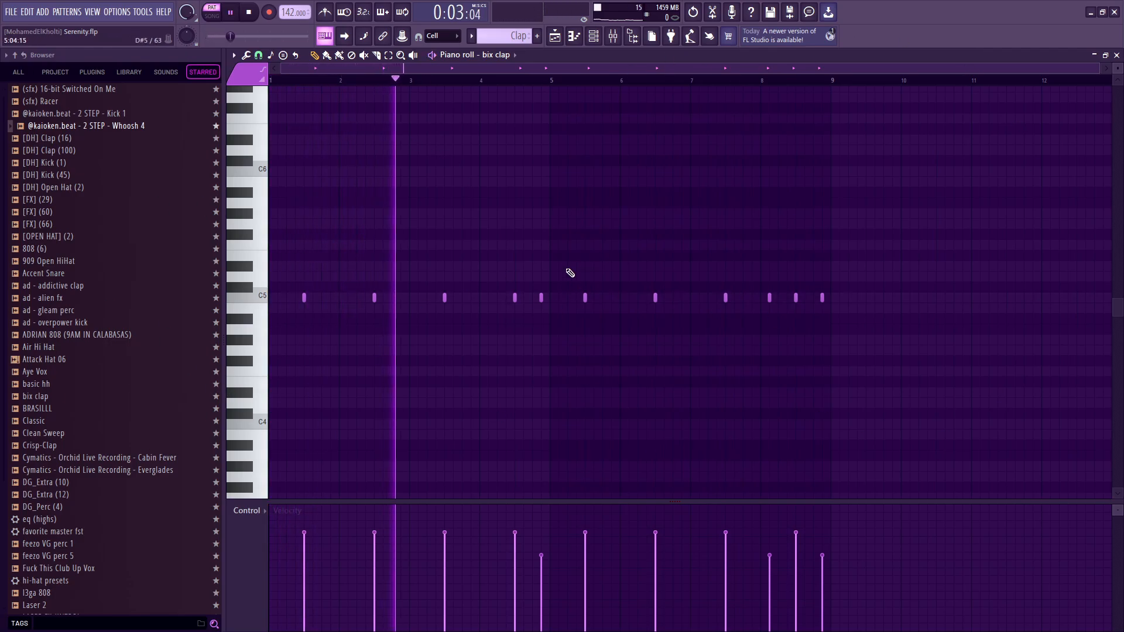
Examine the extra bix clap note at the end of bar 4 and stop the Clap pattern's playback.
{"action": "left_click_drag", "start_coordinate": [557, 251], "coordinate": [531, 335]}
{"action": "scroll", "coordinate": [540, 302], "scroll_direction": "up", "scroll_amount": 2}
{"action": "mouse_move", "coordinate": [557, 284]}
{"action": "left_mouse_down"}
{"action": "mouse_move", "coordinate": [535, 345]}
{"action": "mouse_move", "coordinate": [564, 343]}
{"action": "left_mouse_up"}
{"action": "key", "text": "space"}
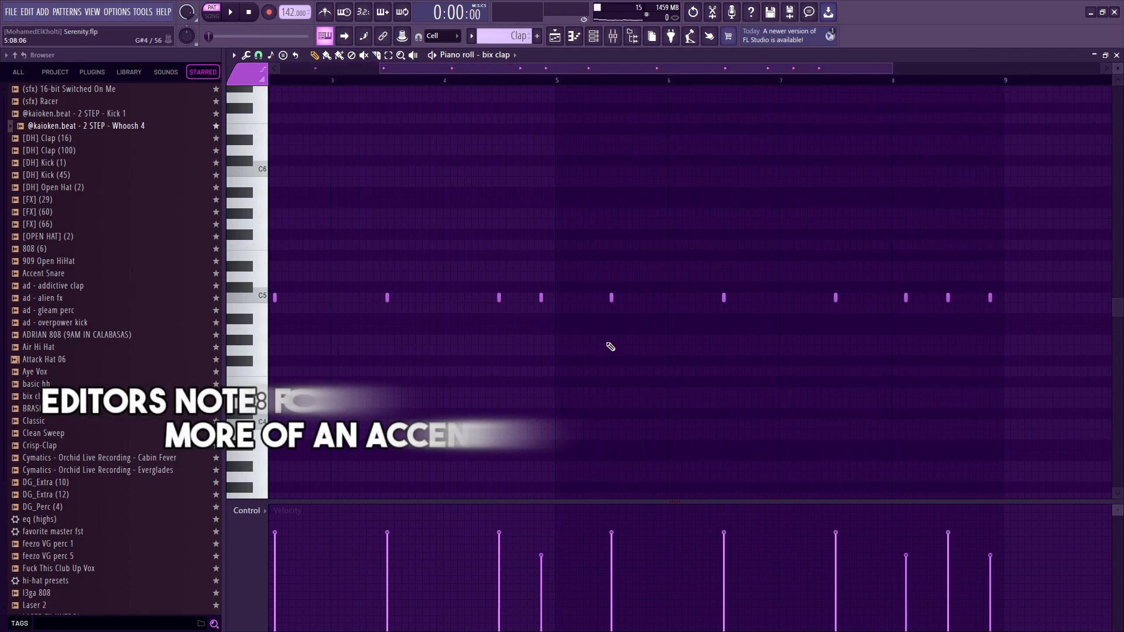
{"action": "scroll", "coordinate": [611, 347], "scroll_direction": "down", "scroll_amount": 2}
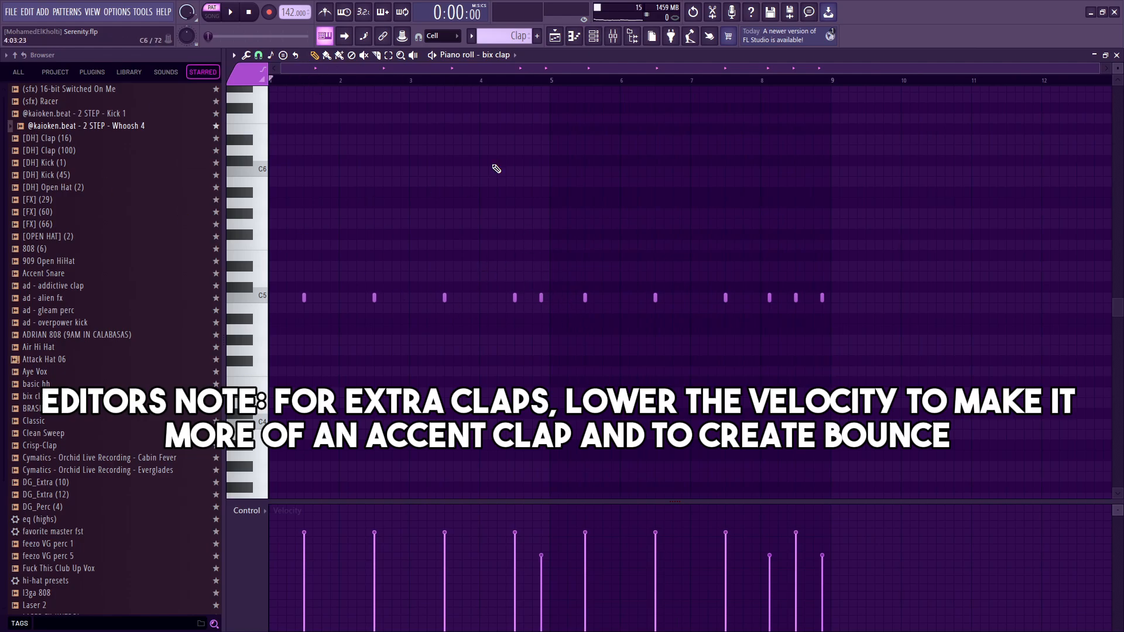
Play the Clap pattern with the extra clap at the end of bar 4 deleted, and restore the note.
{"action": "key", "text": "space"}
{"action": "right_click", "coordinate": [541, 297]}
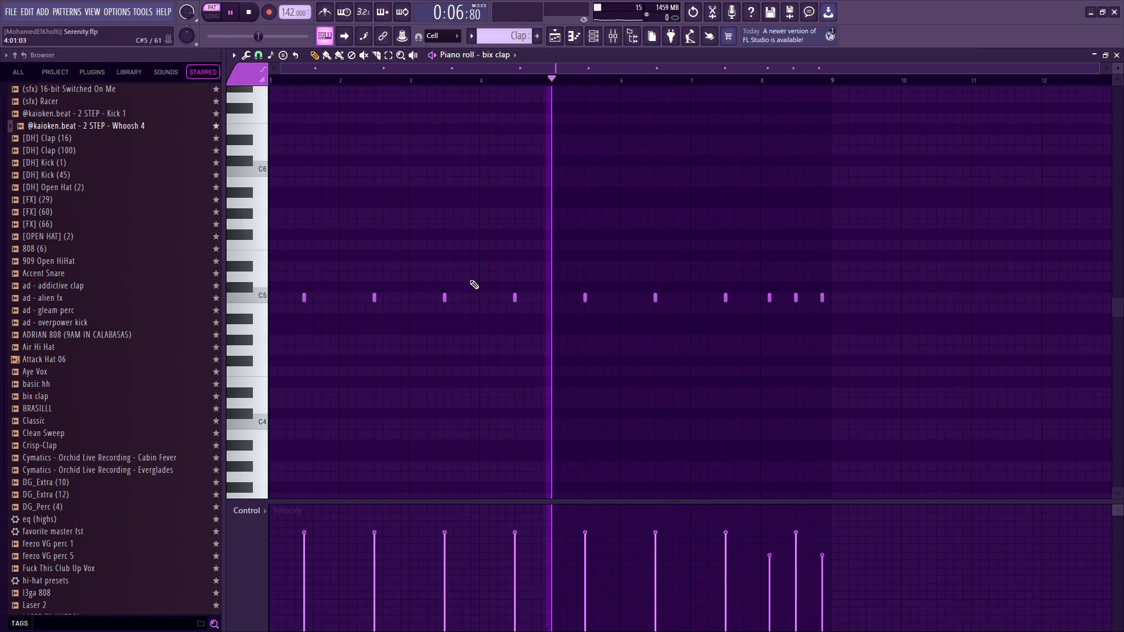
{"action": "key", "text": "ctrl+z"}
{"action": "key", "text": "space"}
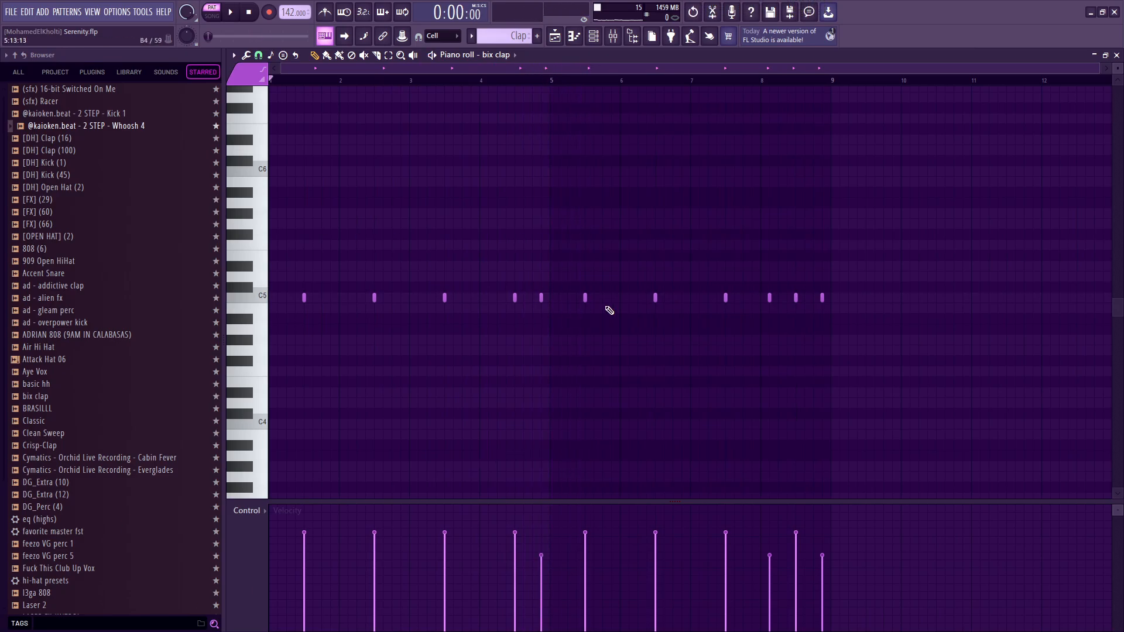
View the Perc pattern's LL - Calabasas Perc notes in the piano roll and return to the playlist.
{"action": "key", "text": "F5"}
{"action": "double_click", "coordinate": [516, 258]}
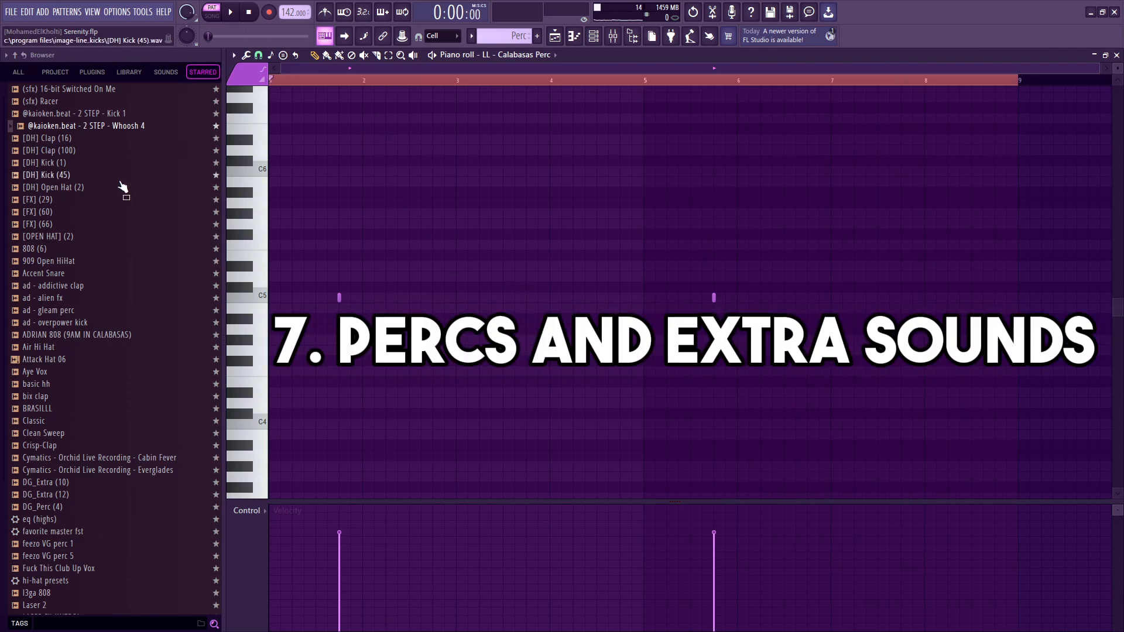
{"action": "key", "text": "F5"}
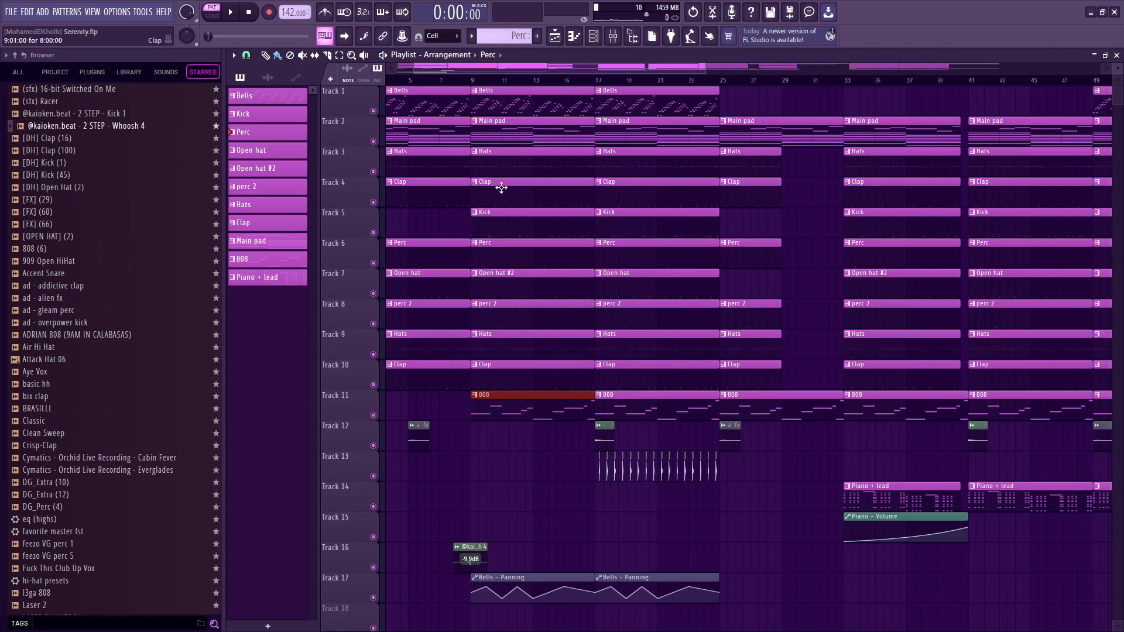
{"action": "left_click_drag", "start_coordinate": [504, 165], "coordinate": [508, 183]}
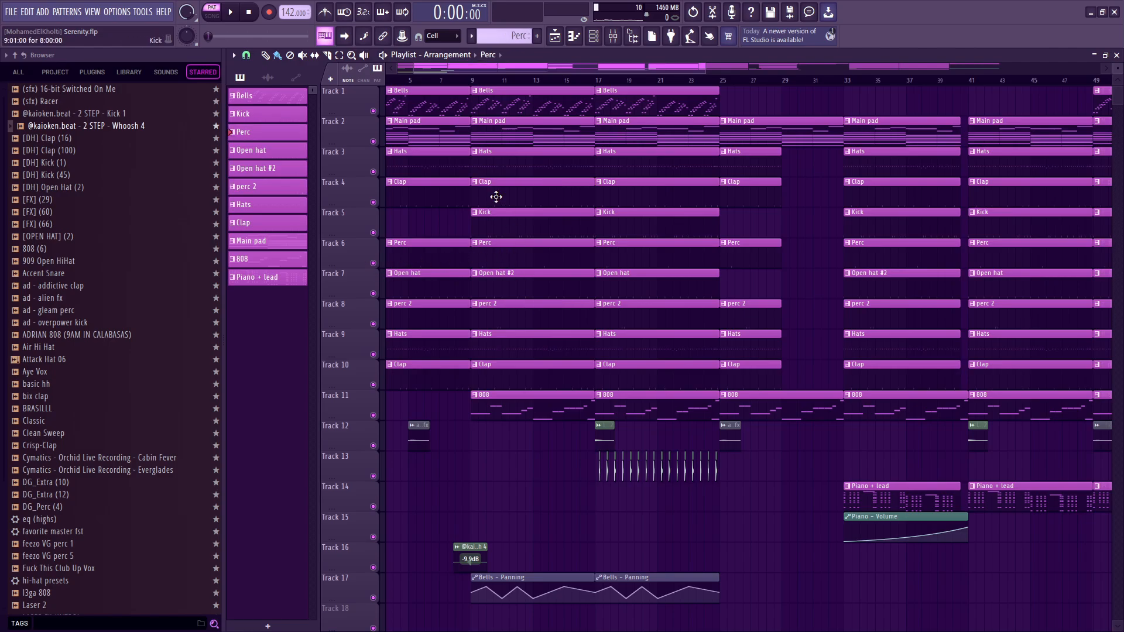
Place the song position at bar 9, reopen the Perc pattern's notes, and play that pattern on its own.
{"action": "left_click", "coordinate": [475, 80]}
{"action": "scroll", "coordinate": [501, 250], "scroll_direction": "left", "scroll_amount": 2}
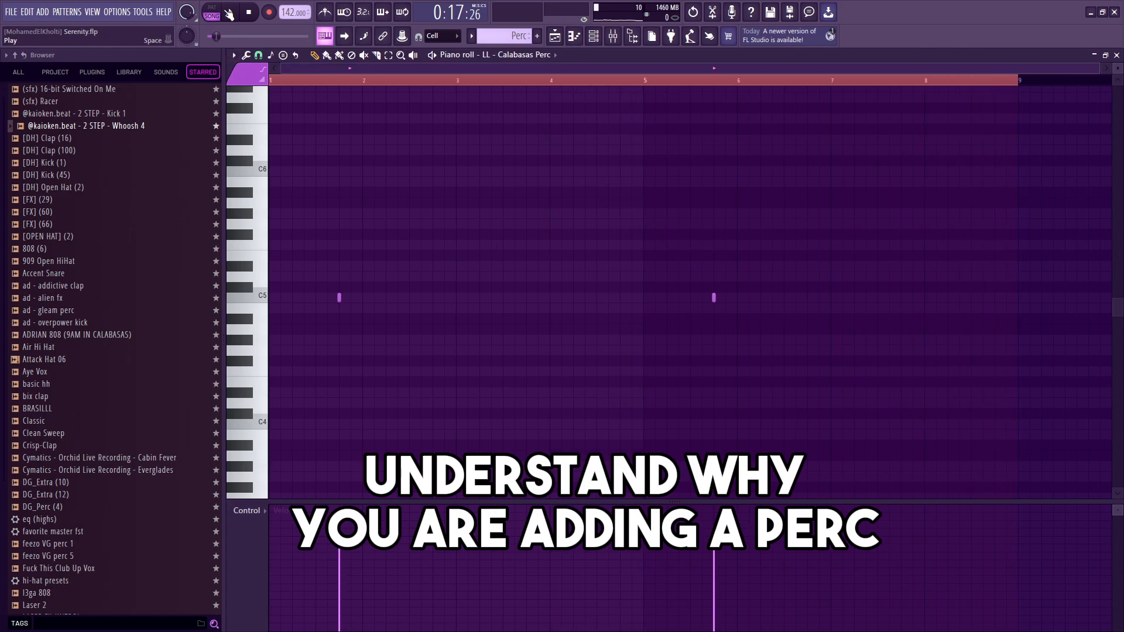
{"action": "left_click", "coordinate": [212, 12]}
{"action": "key", "text": "space"}
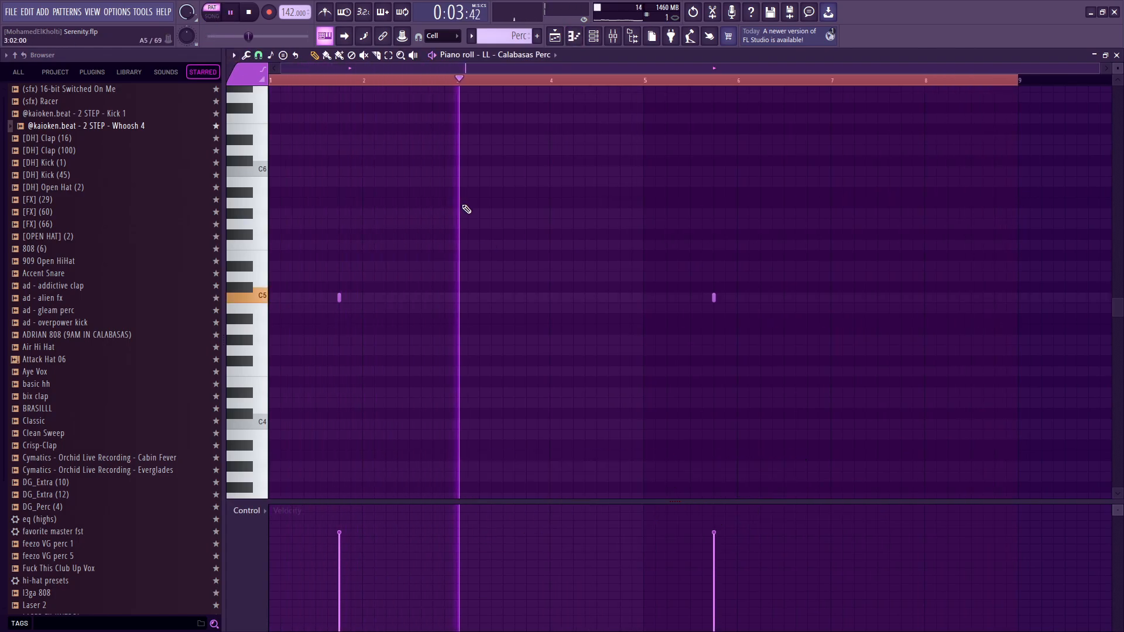
{"action": "left_click_drag", "start_coordinate": [725, 286], "coordinate": [704, 332]}
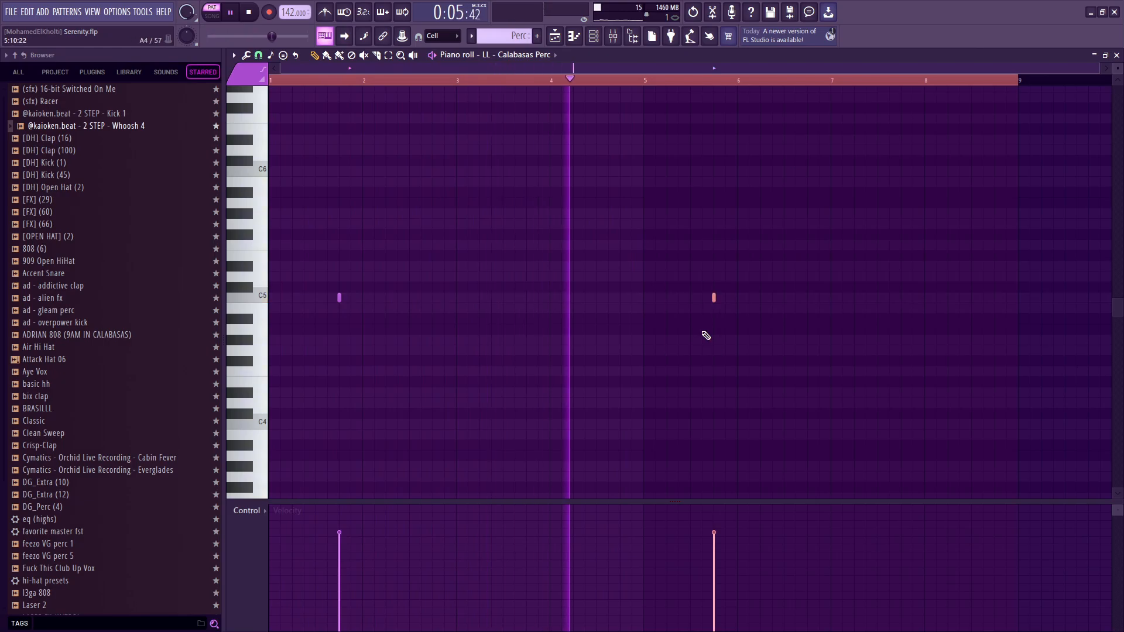
Check the Perc track's effect slots in the mixer and close the mixer.
{"action": "key", "text": "F9"}
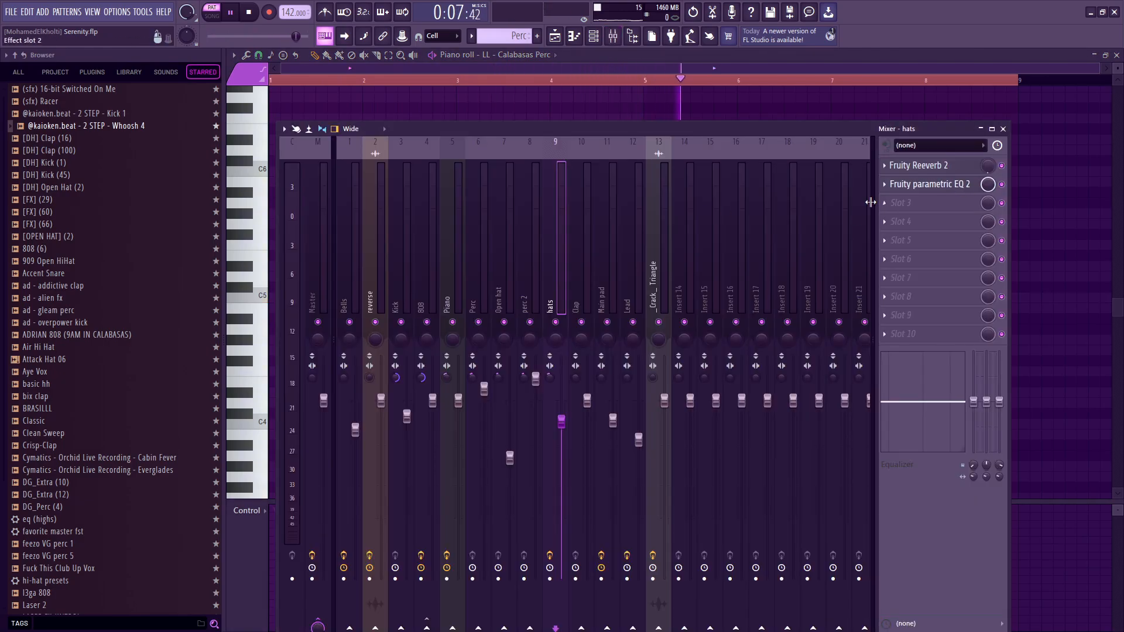
{"action": "left_click", "coordinate": [468, 285]}
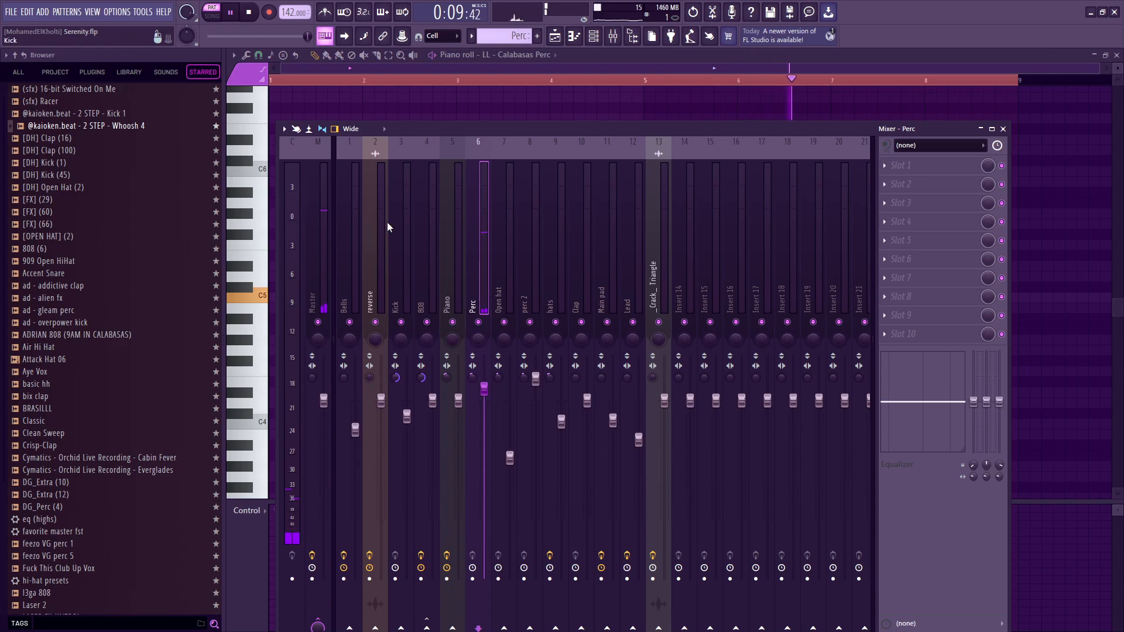
{"action": "key", "text": "F9"}
Open the LL - Calabasas Perc channel's sampler, stop the pattern, preview the sample, and close the sampler.
{"action": "key", "text": "F6"}
{"action": "left_click", "coordinate": [541, 332]}
{"action": "key", "text": "space"}
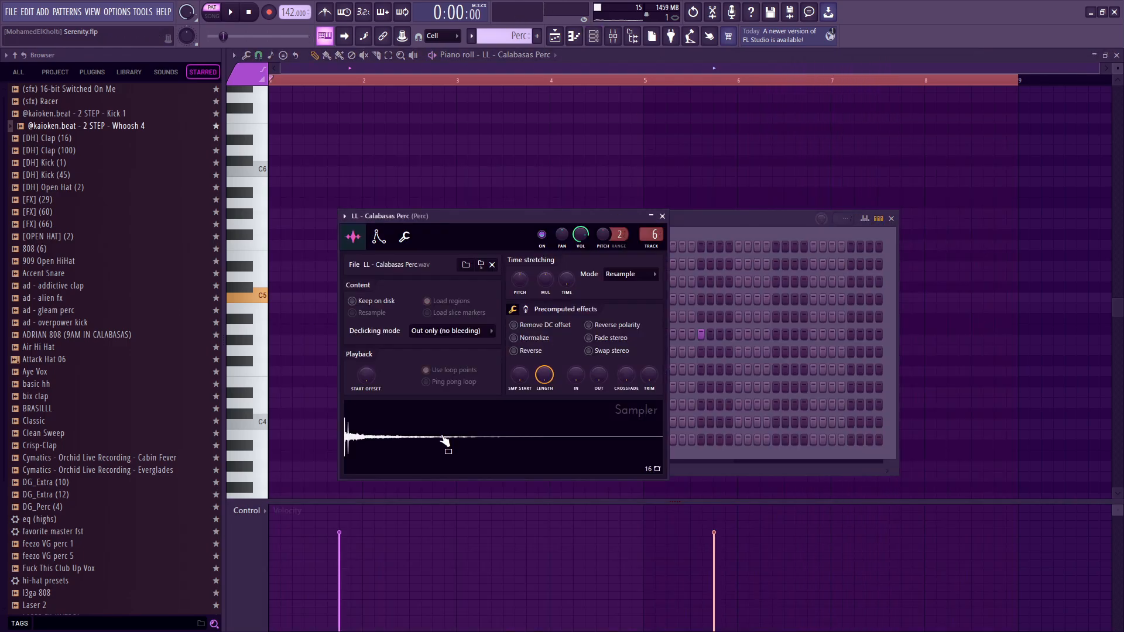
{"action": "left_click", "coordinate": [446, 441]}
{"action": "key", "text": "Escape"}
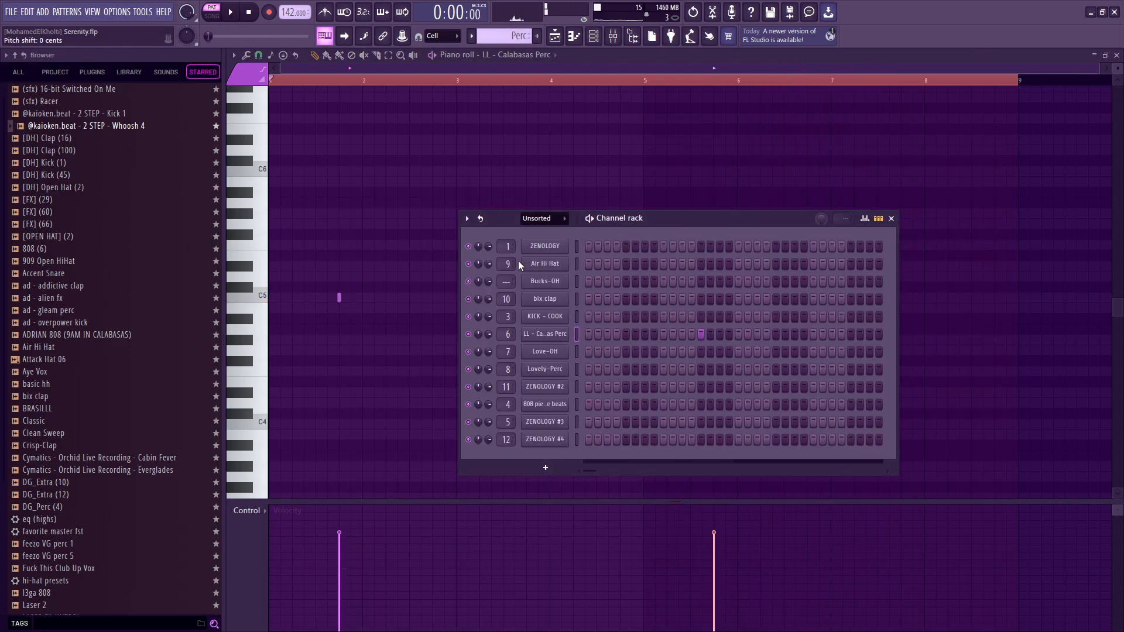
Open the perc 2 pattern's Lovely-Perc notes from the playlist in the piano roll and play them.
{"action": "key", "text": "F5"}
{"action": "scroll", "coordinate": [531, 281], "scroll_direction": "down", "scroll_amount": 1}
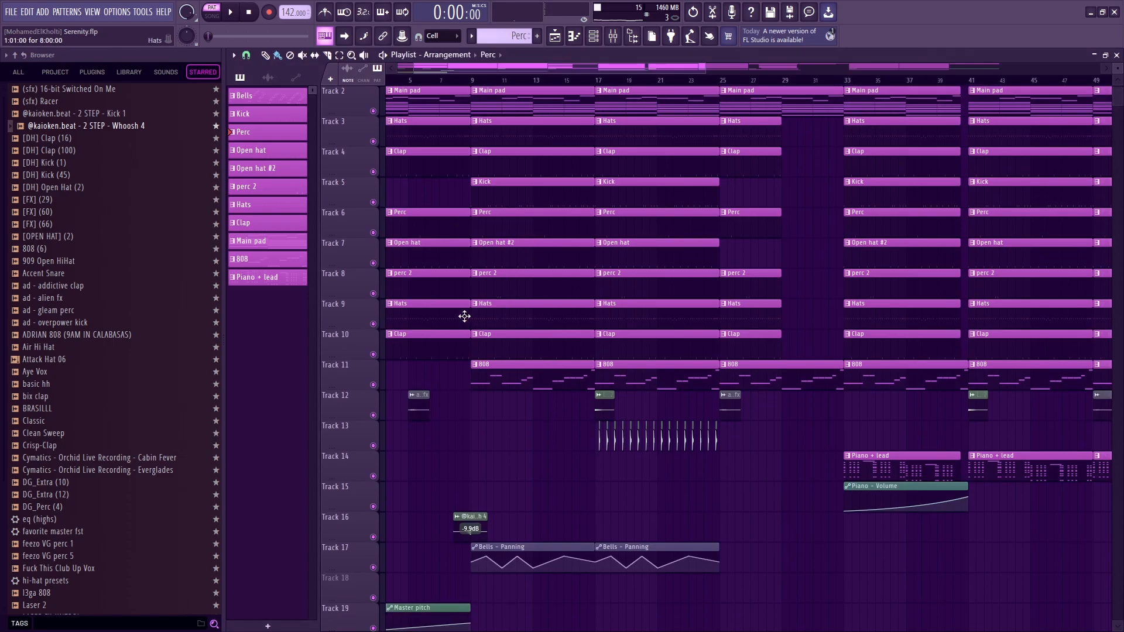
{"action": "double_click", "coordinate": [484, 290]}
{"action": "key", "text": "space"}
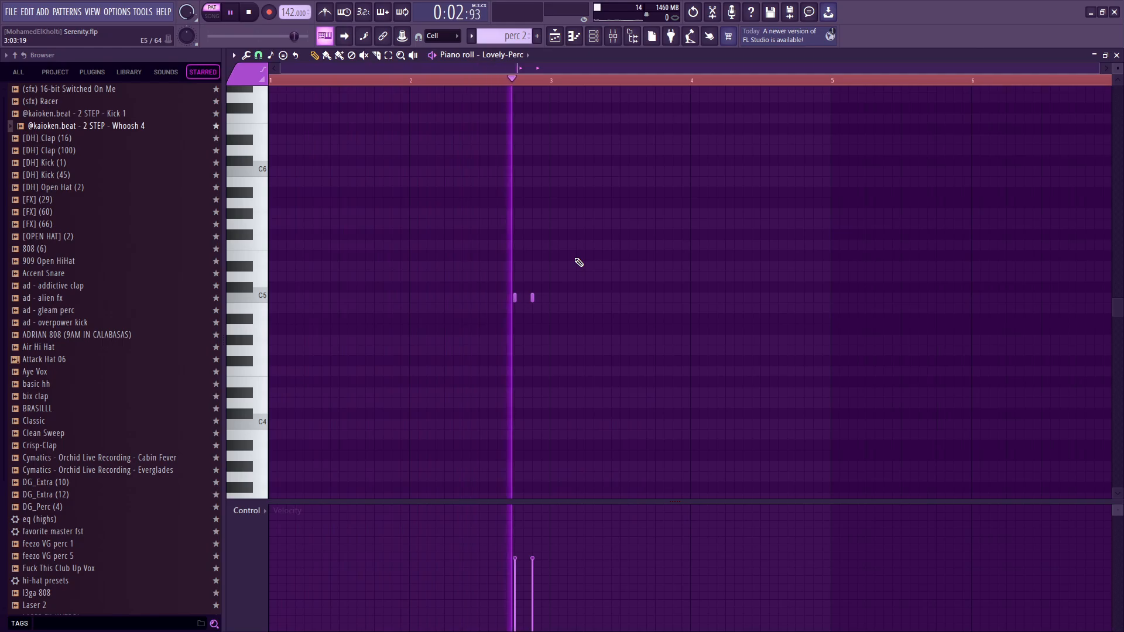
{"action": "key", "text": "space"}
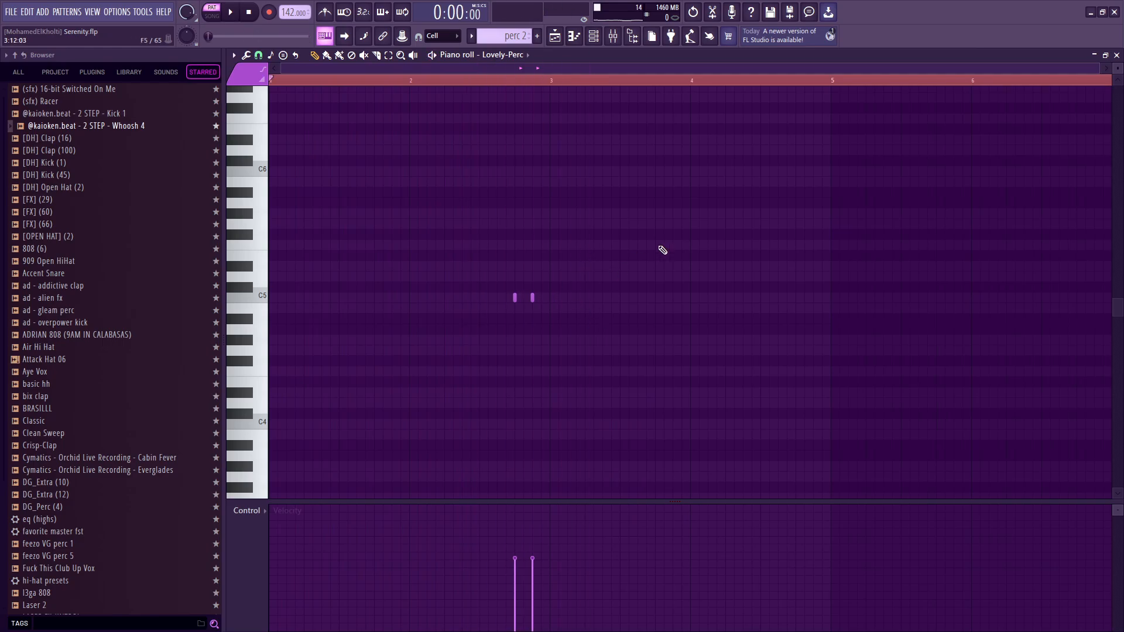
Return to the playlist, place the song position at bar 9, and leave only the Hats and Clap on tracks 3 and 4 active.
{"action": "key", "text": "F5"}
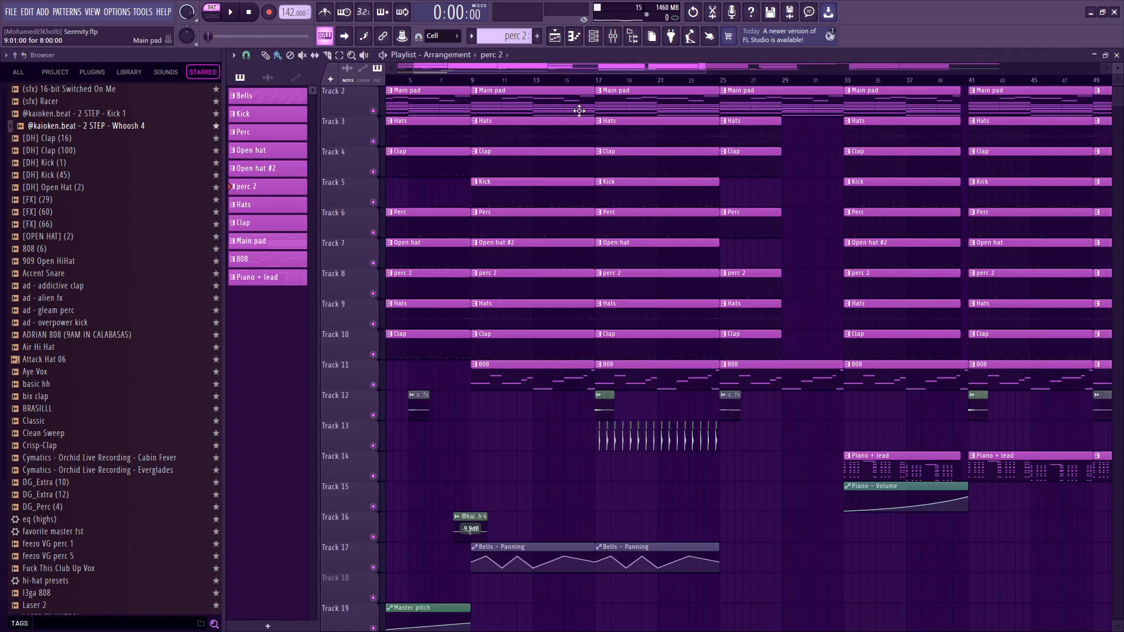
{"action": "left_click", "coordinate": [477, 82]}
{"action": "scroll", "coordinate": [443, 220], "scroll_direction": "up", "scroll_amount": 2}
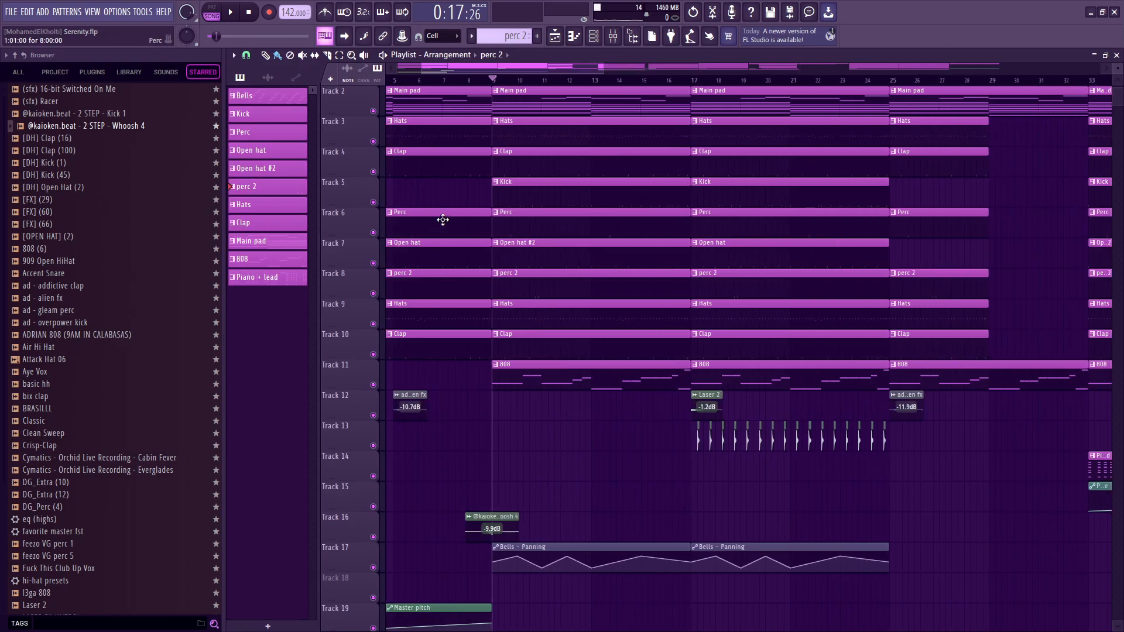
{"action": "left_click", "coordinate": [373, 172], "text": "ctrl"}
{"action": "left_click", "coordinate": [373, 141]}
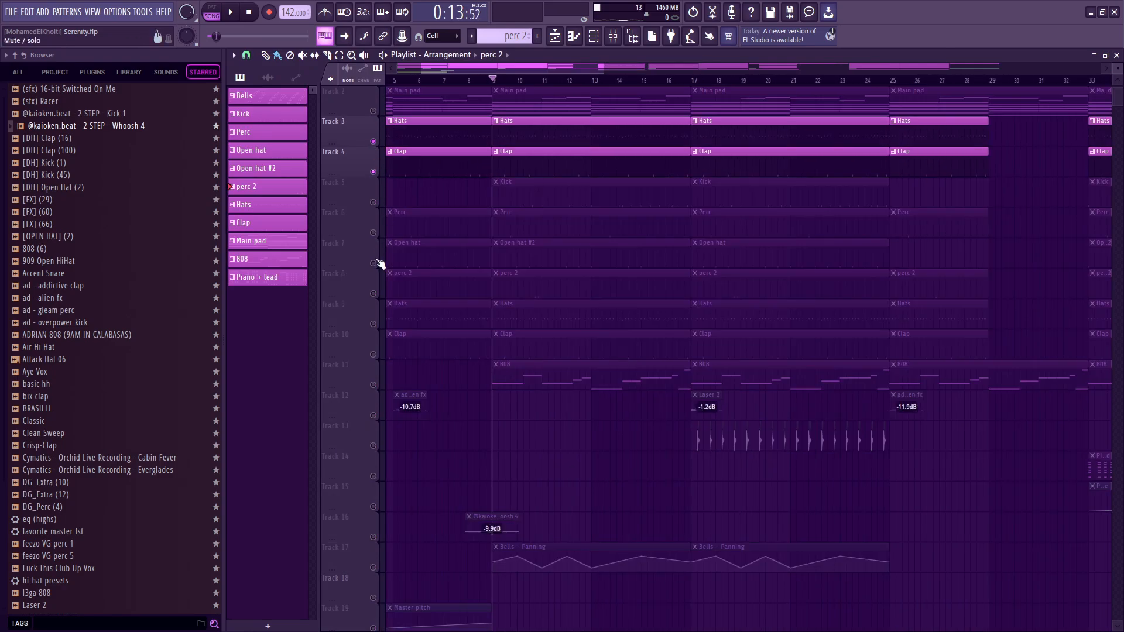
Unmute the Perc, Open hat, perc 2, Hats and Clap clips on tracks 6 to 10.
{"action": "left_click", "coordinate": [373, 233]}
{"action": "left_click", "coordinate": [373, 324]}
{"action": "left_click", "coordinate": [373, 354]}
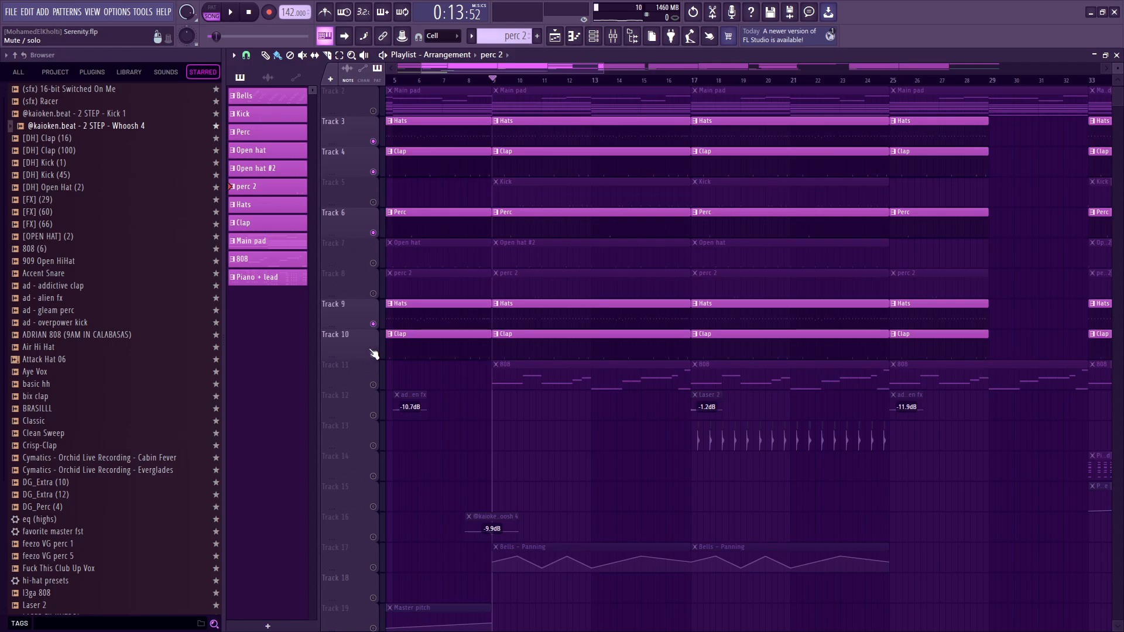
{"action": "left_click", "coordinate": [373, 293]}
{"action": "left_click", "coordinate": [373, 262]}
Open the Open hat #2 pattern's Love-OH notes in the piano roll and play that pattern on its own.
{"action": "double_click", "coordinate": [547, 254]}
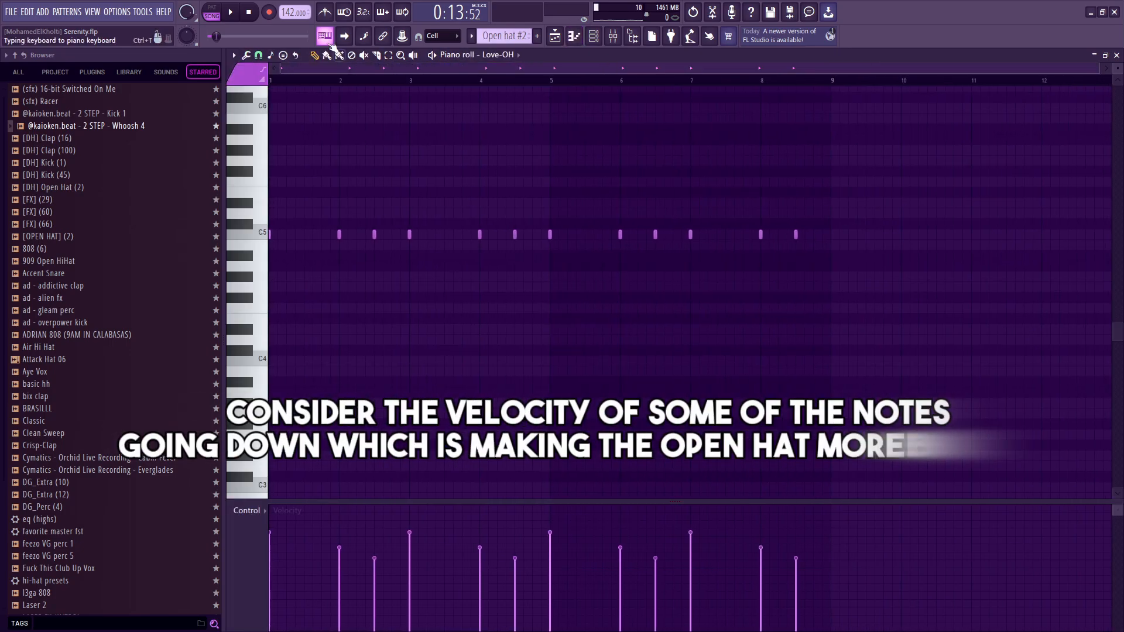
{"action": "left_click", "coordinate": [212, 7]}
{"action": "key", "text": "space"}
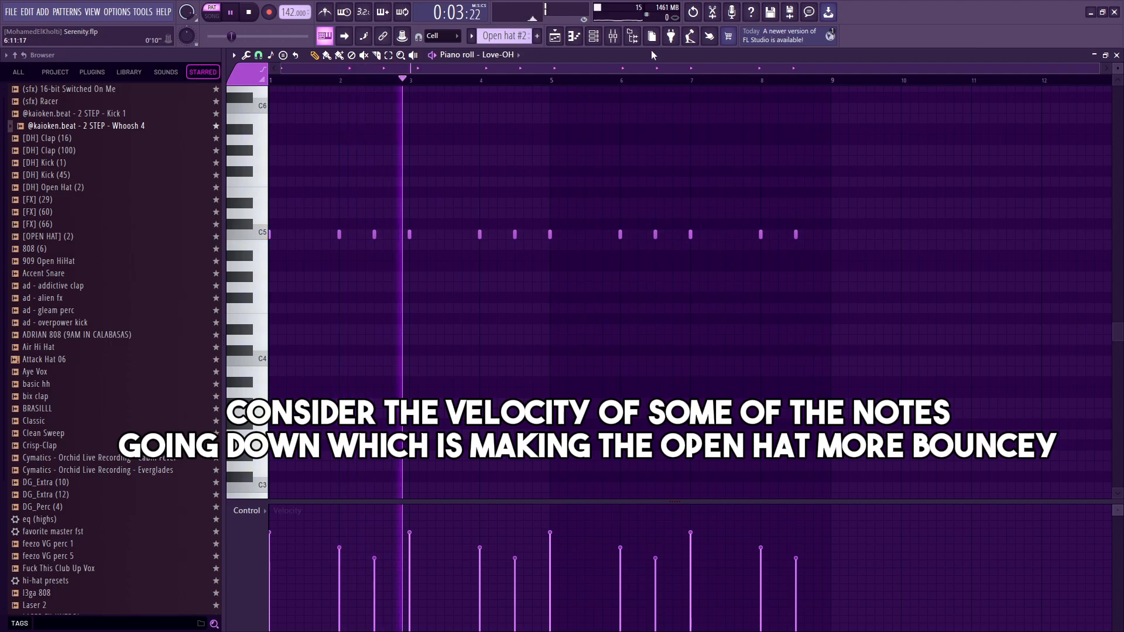
Select the Open hat track in the mixer and lower its volume to about 63% (-9.1 dB).
{"action": "left_click", "coordinate": [611, 36]}
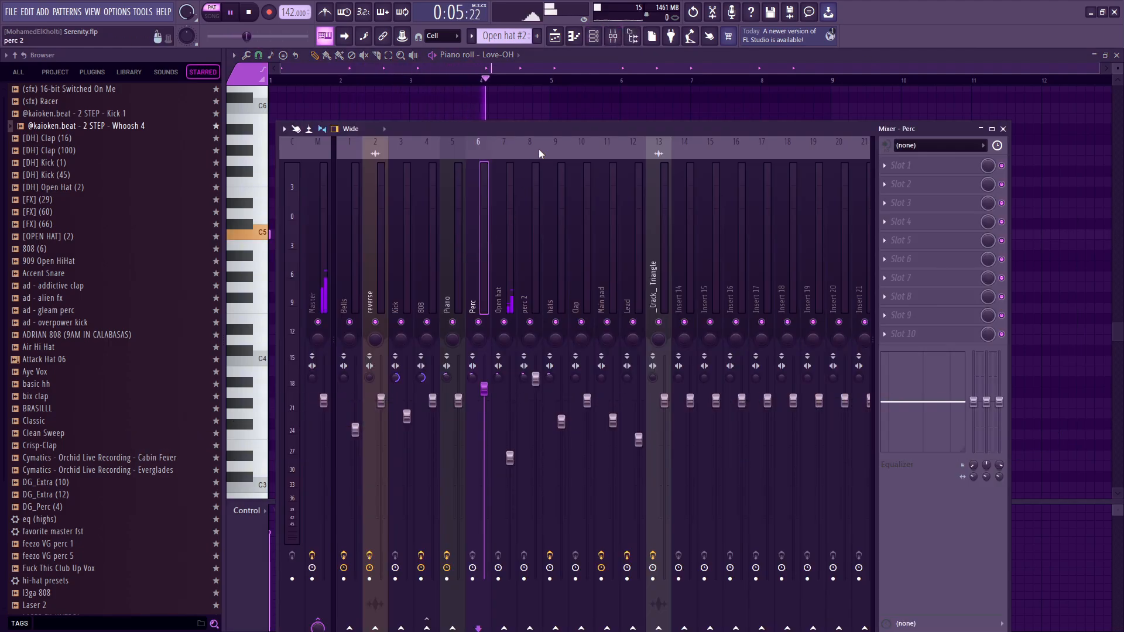
{"action": "left_click", "coordinate": [510, 265]}
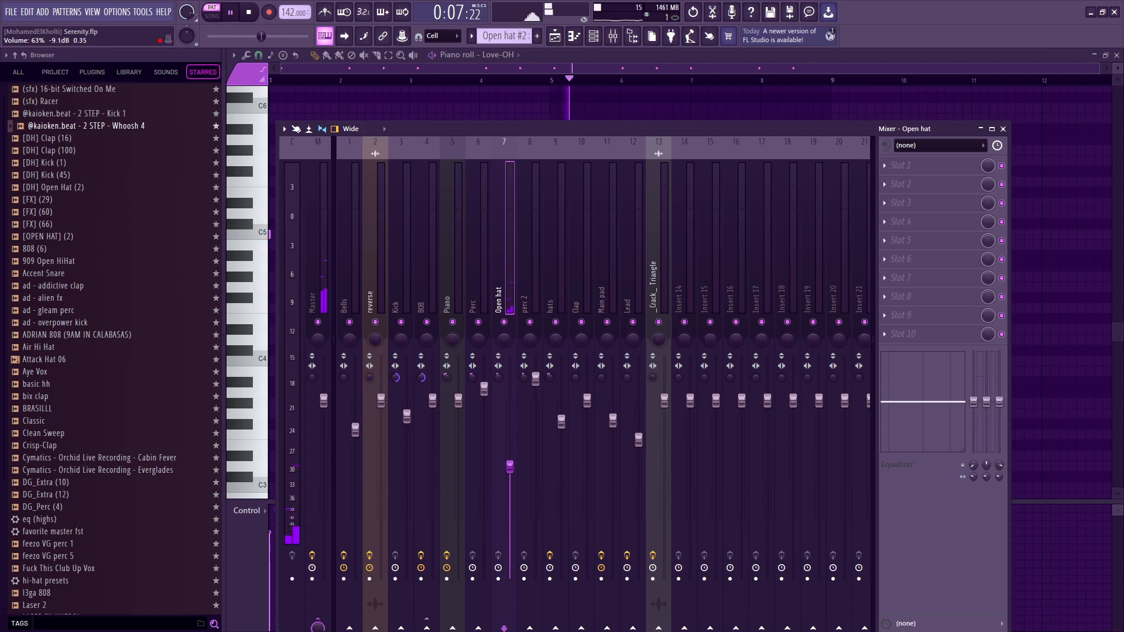
{"action": "key", "text": "F9"}
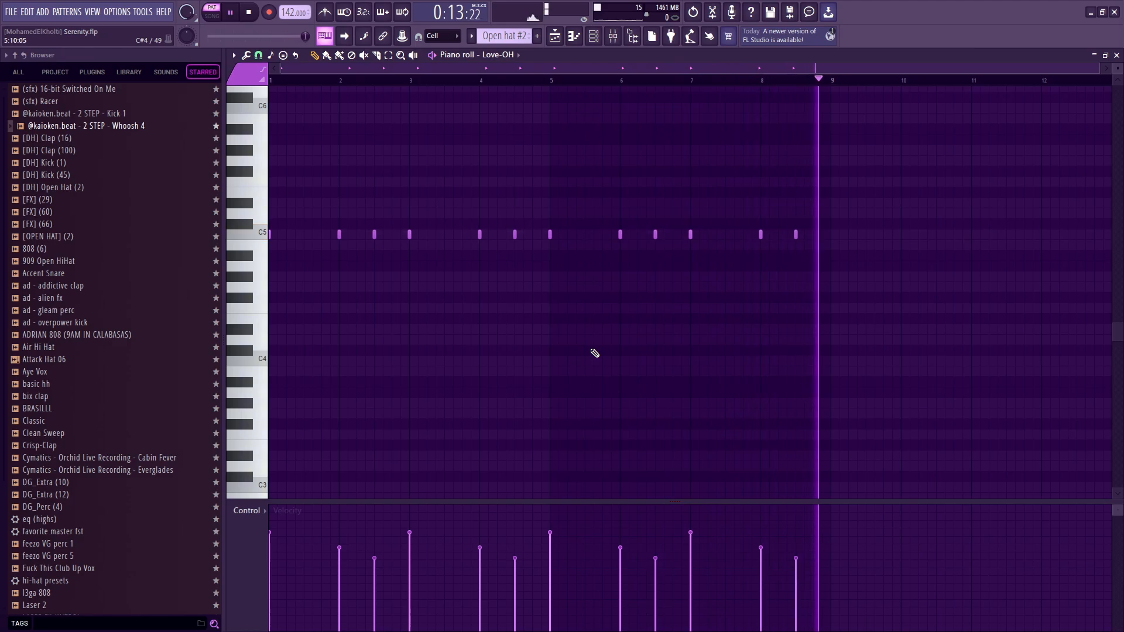
Return to the playlist and unmute the 808 track and the Tempo and Master pitch automation tracks.
{"action": "key", "text": "F5"}
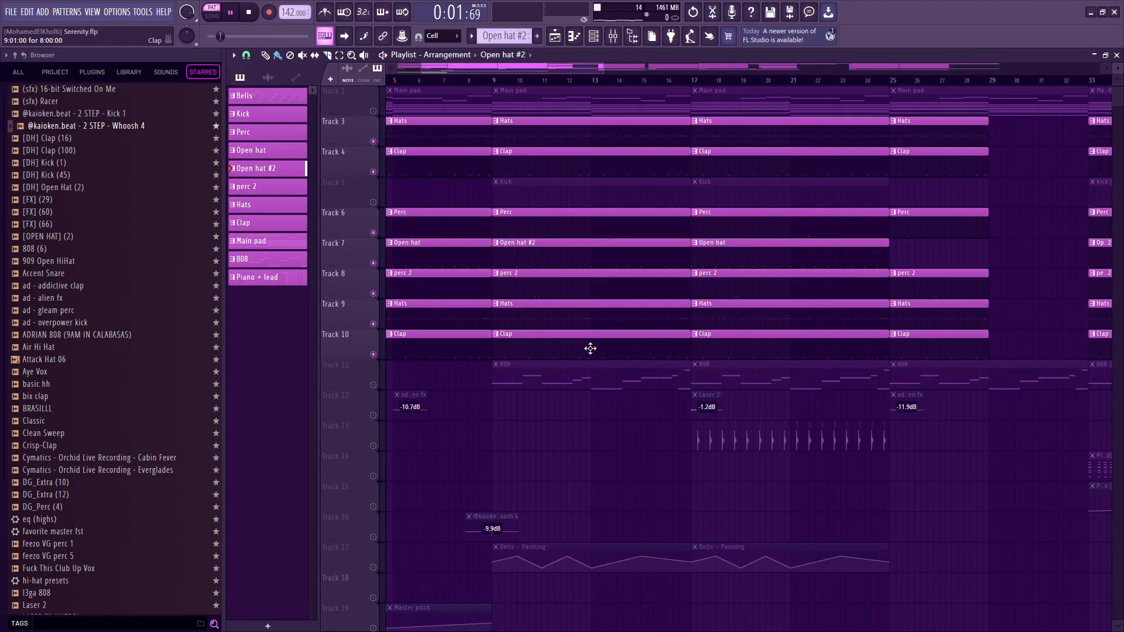
{"action": "left_click", "coordinate": [373, 385]}
{"action": "scroll", "coordinate": [349, 500], "scroll_direction": "down", "scroll_amount": 3}
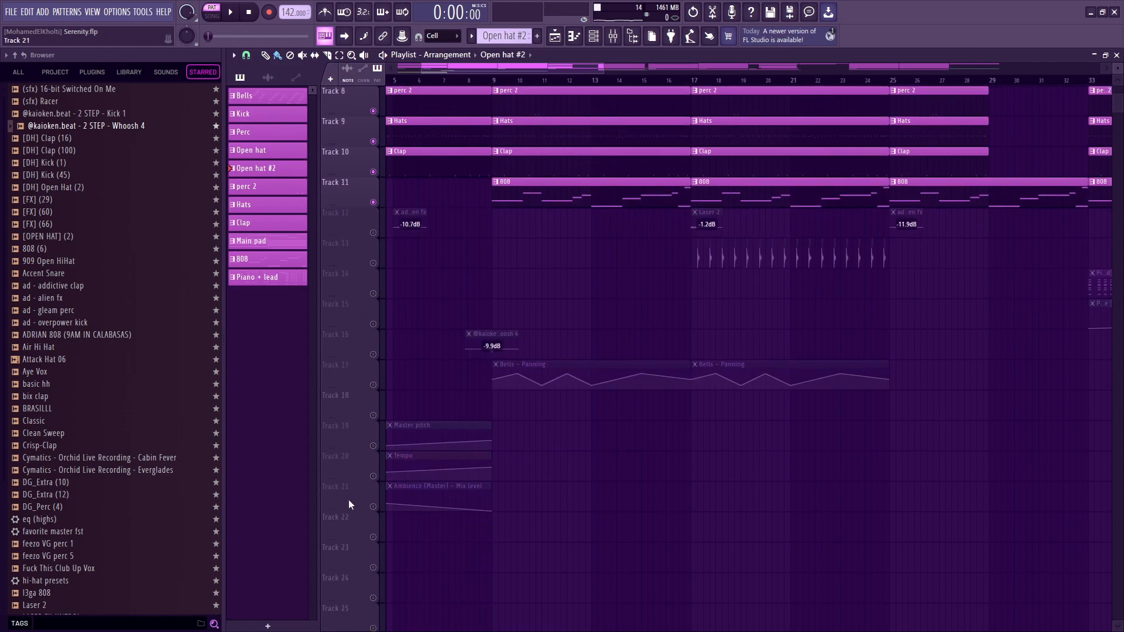
{"action": "left_click", "coordinate": [373, 477]}
{"action": "left_click", "coordinate": [373, 446]}
{"action": "scroll", "coordinate": [619, 455], "scroll_direction": "up", "scroll_amount": 7}
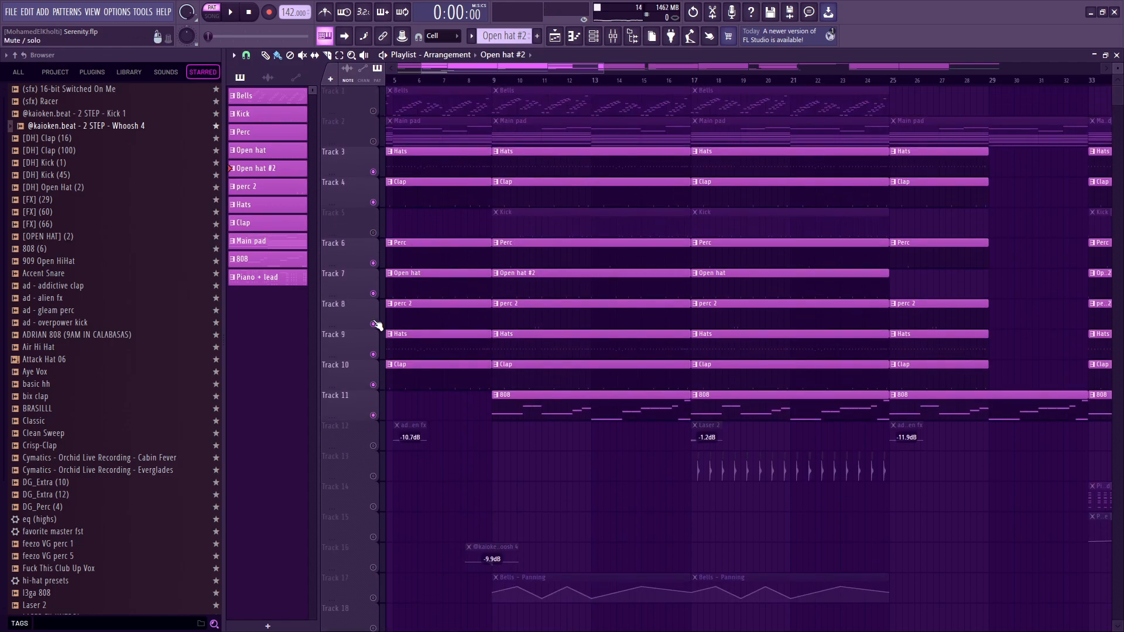
Mute the perc 2, Open hat and Perc tracks and play the song from bar 9 without them.
{"action": "left_click", "coordinate": [373, 324]}
{"action": "left_click", "coordinate": [373, 293]}
{"action": "left_click", "coordinate": [373, 263]}
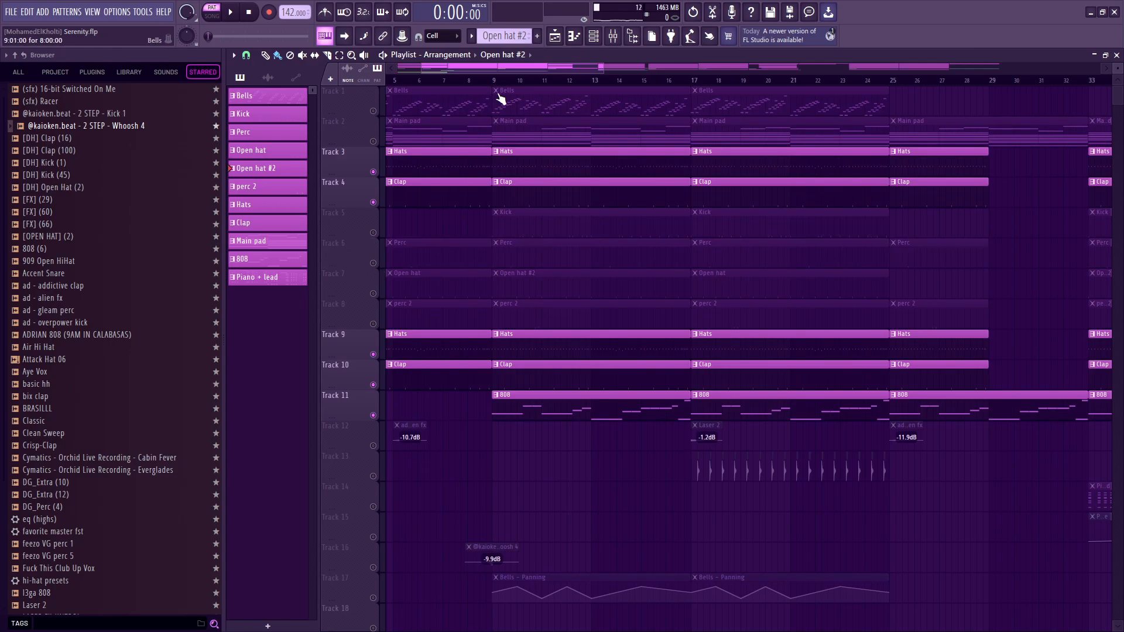
{"action": "key", "text": "space"}
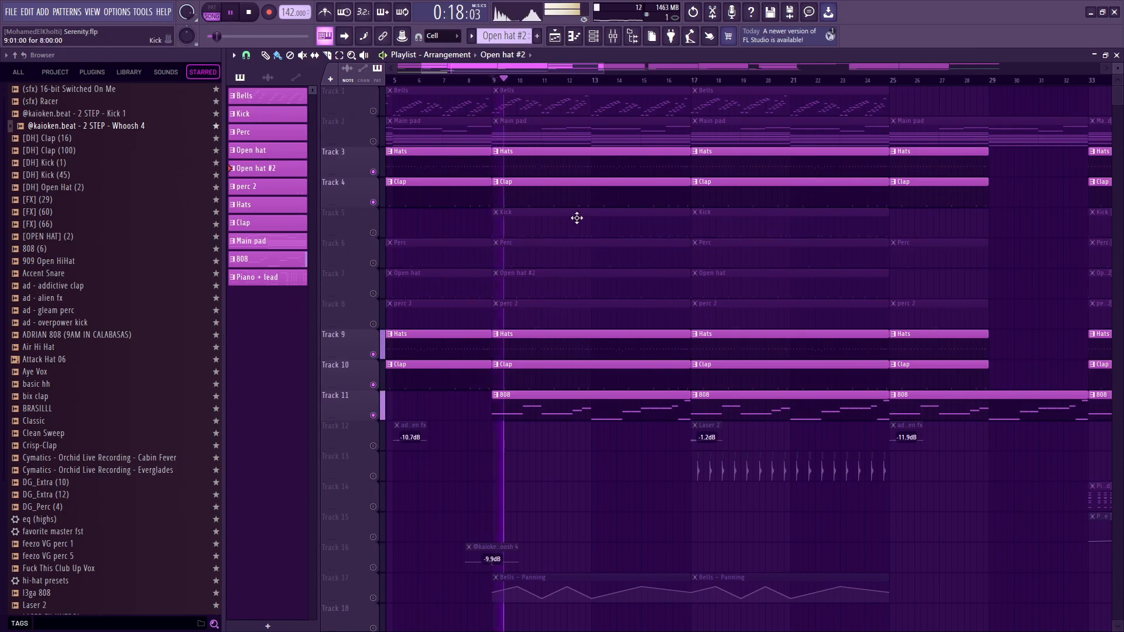
{"action": "right_click", "coordinate": [569, 195]}
{"action": "key", "text": "ctrl+z"}
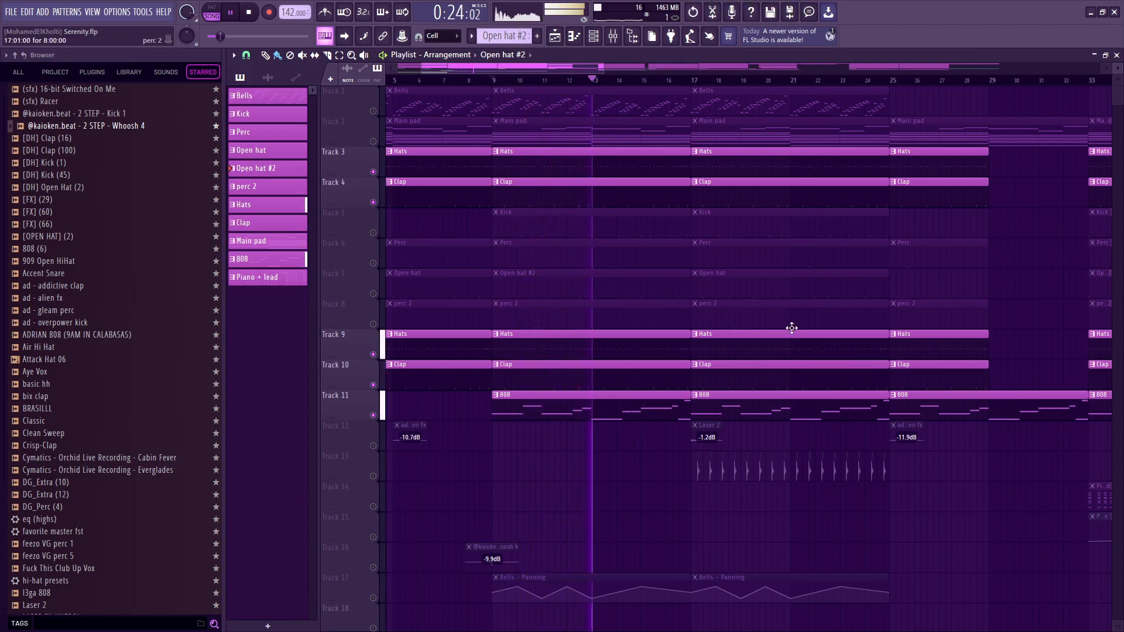
{"action": "key", "text": "space"}
Unmute the Perc, Open hat and perc 2 tracks and replay the song from bar 9.
{"action": "left_click_drag", "start_coordinate": [373, 324], "coordinate": [373, 262]}
{"action": "key", "text": "space"}
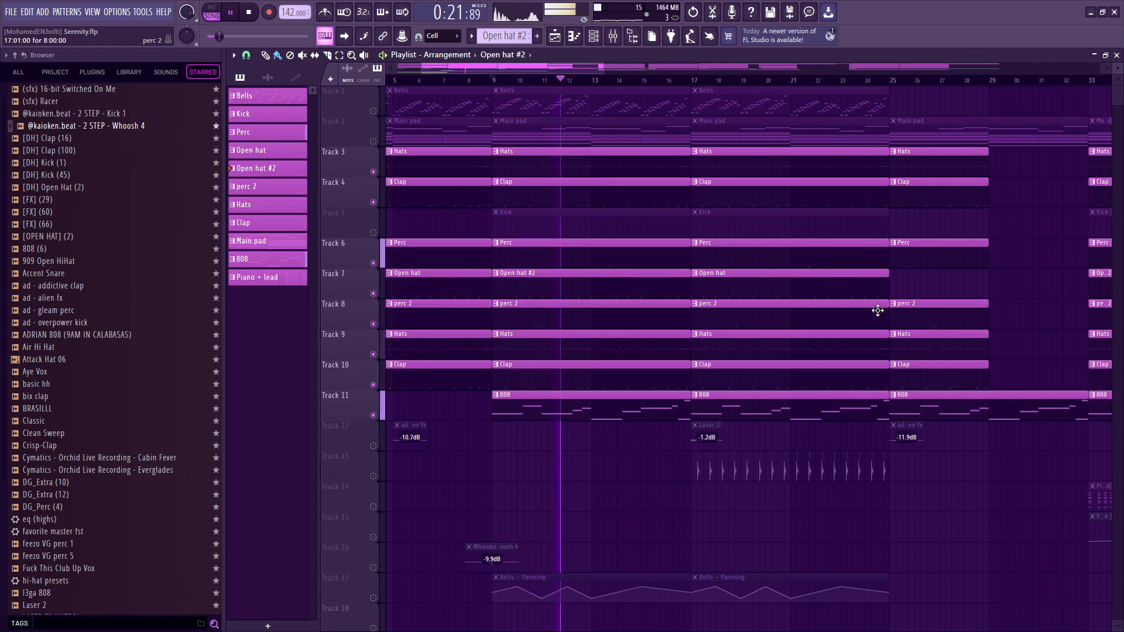
{"action": "key", "text": "space"}
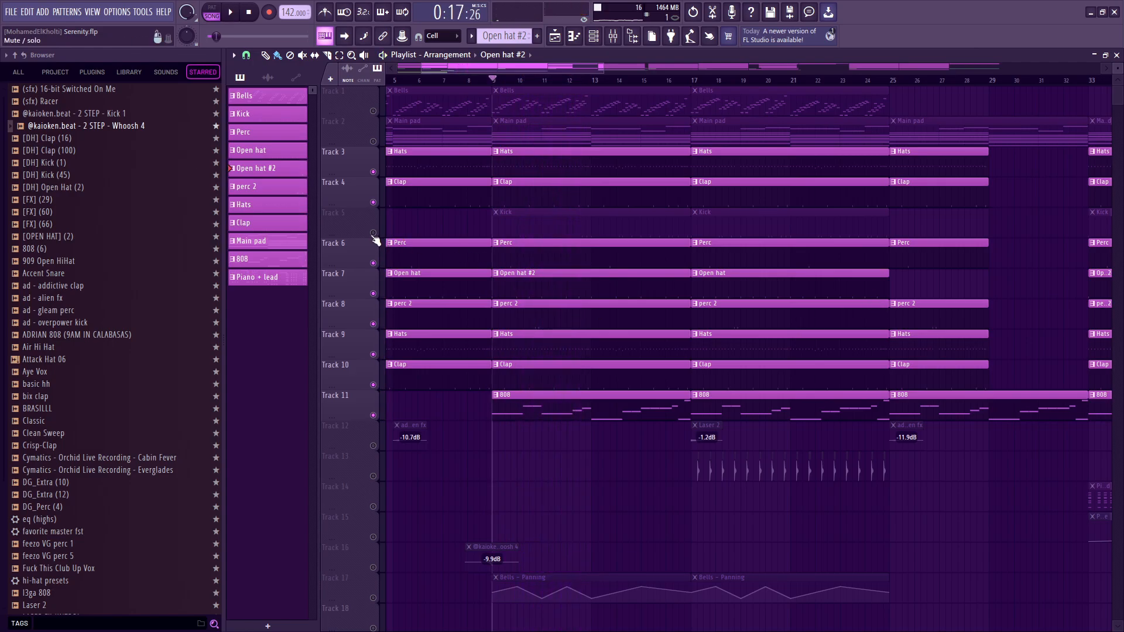
Solo the Kick track in the playlist.
{"action": "right_click", "coordinate": [373, 233]}
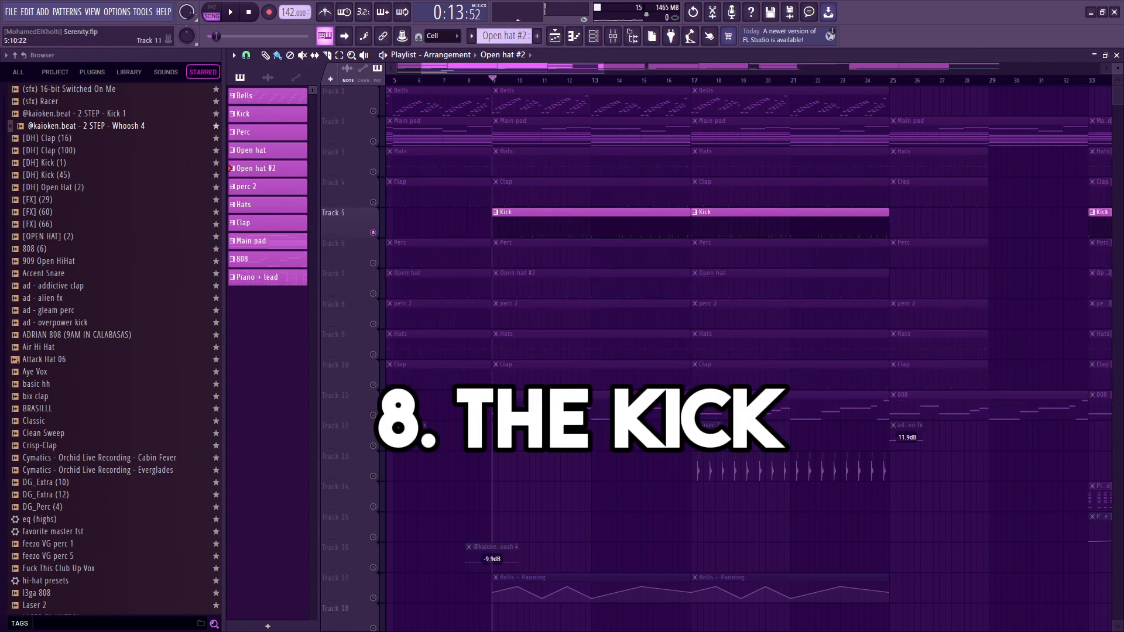
Unmute the 808 track and the Master pitch, Tempo and Ambience (Master) - Mix level automation tracks.
{"action": "right_click", "coordinate": [373, 415]}
{"action": "scroll", "coordinate": [435, 432], "scroll_direction": "down", "scroll_amount": 3}
{"action": "left_click", "coordinate": [374, 446]}
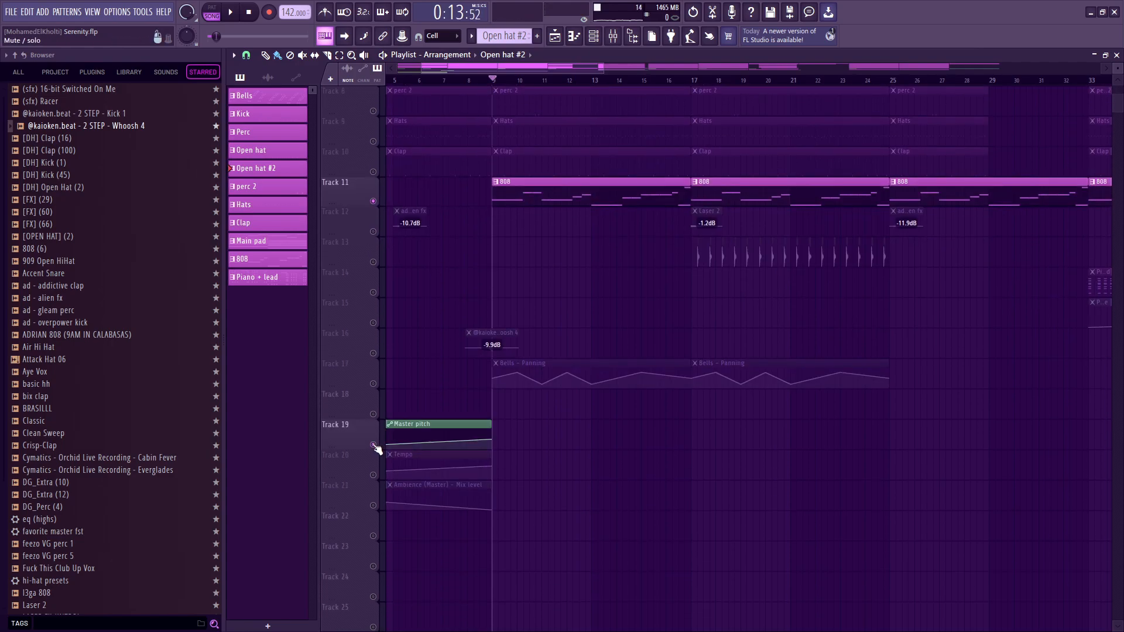
{"action": "left_click", "coordinate": [378, 474]}
{"action": "left_click", "coordinate": [377, 505]}
{"action": "scroll", "coordinate": [559, 366], "scroll_direction": "up", "scroll_amount": 3}
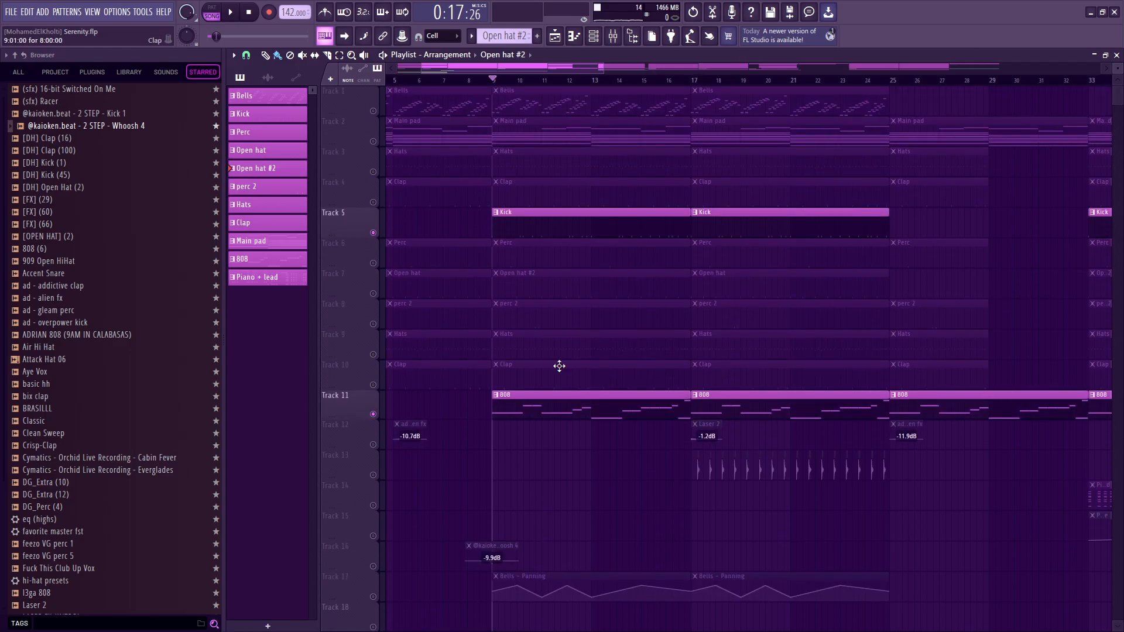
Mute the 808 track, play the kick alone, view its pattern in the piano roll and return to the playlist.
{"action": "left_click", "coordinate": [375, 413]}
{"action": "key", "text": "space"}
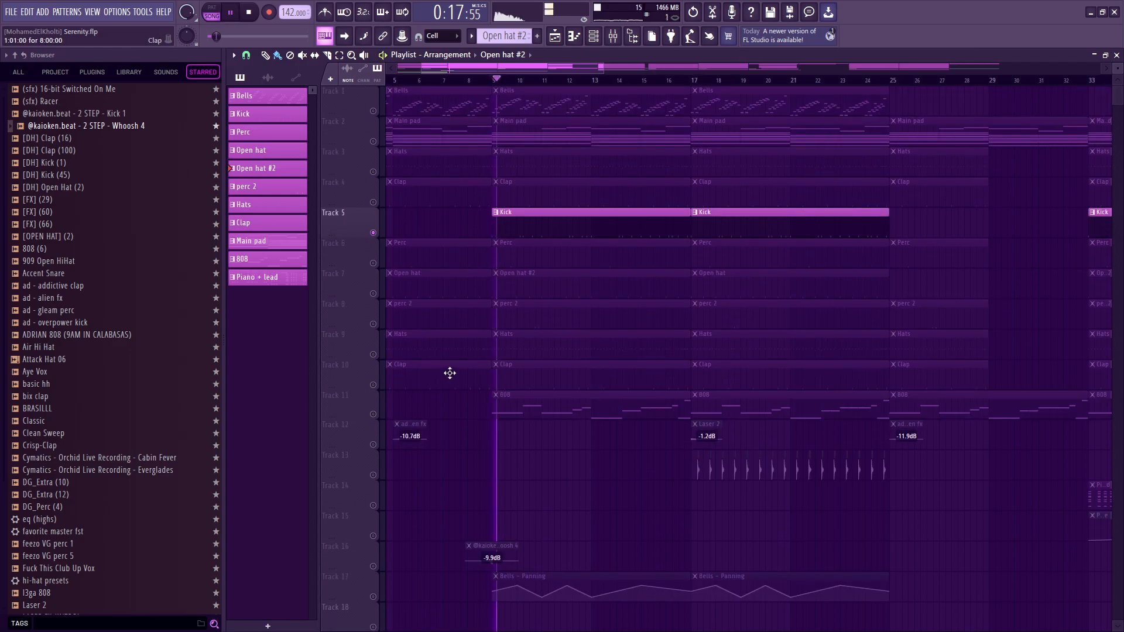
{"action": "double_click", "coordinate": [557, 234]}
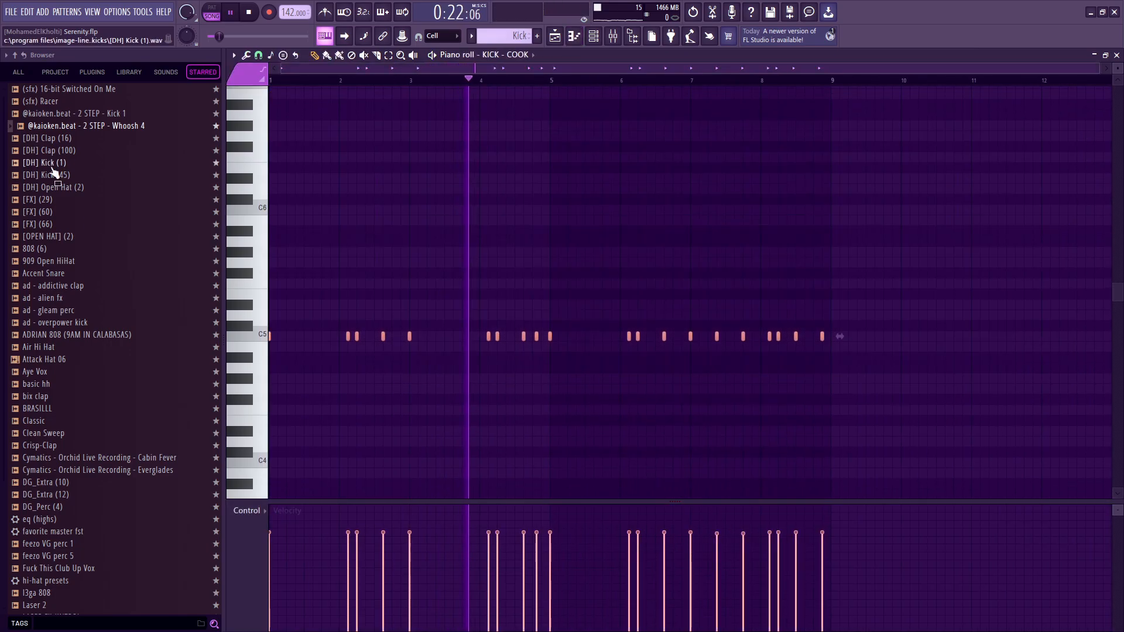
{"action": "key", "text": "space"}
{"action": "key", "text": "F5"}
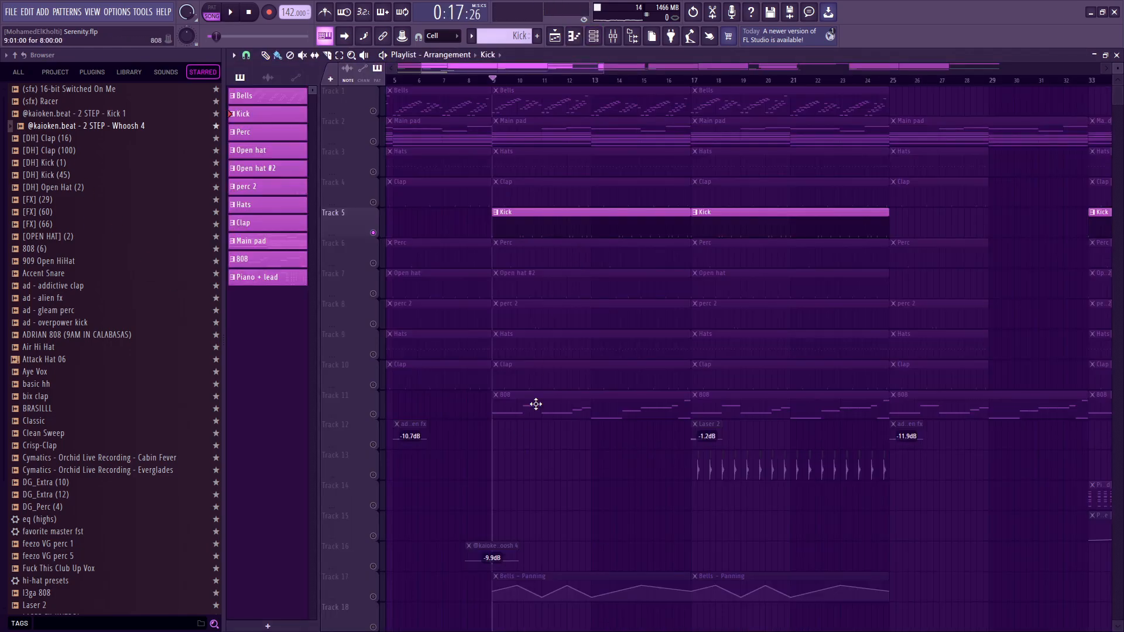
Mute the Kick track, unmute the 808 track and copy all notes of the 808 pattern from its piano roll.
{"action": "left_click", "coordinate": [373, 322]}
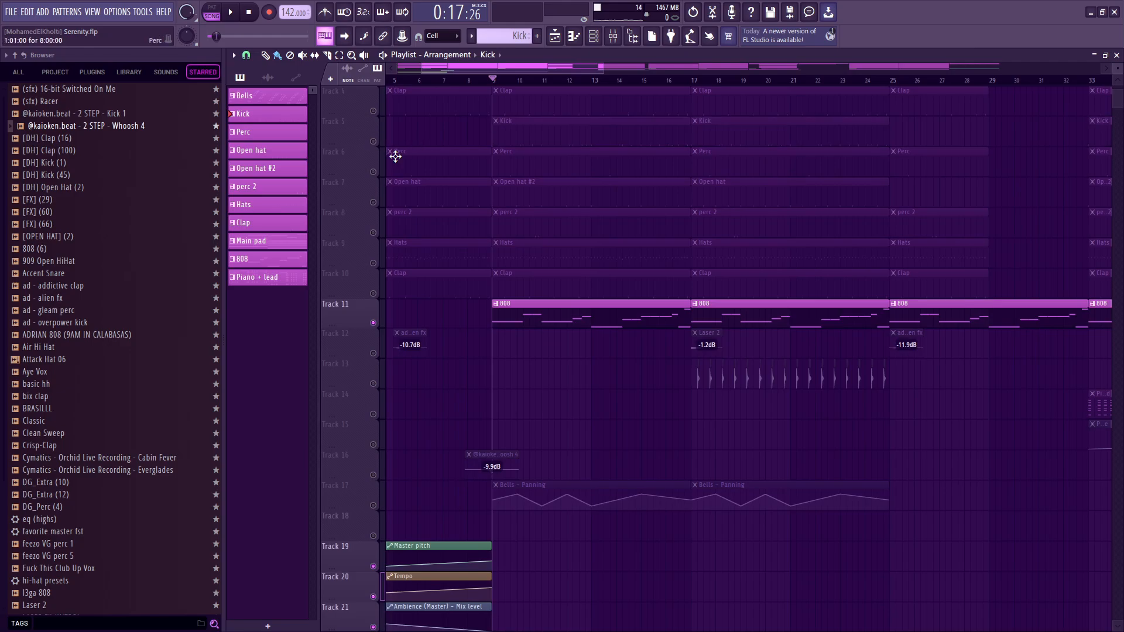
{"action": "double_click", "coordinate": [548, 315]}
{"action": "key", "text": "ctrl+a"}
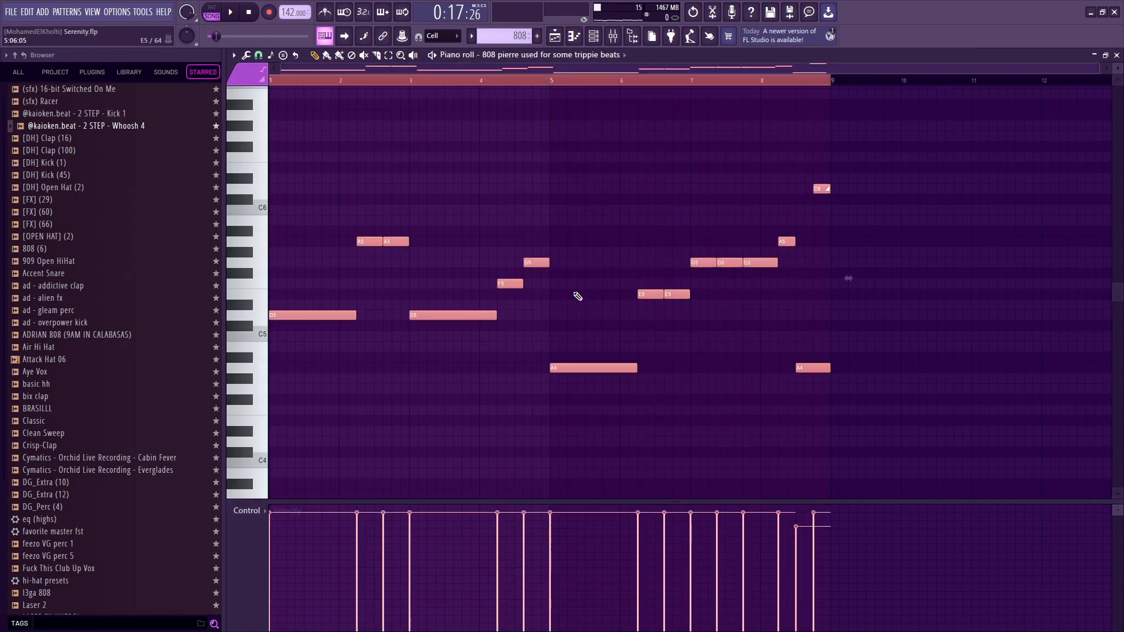
{"action": "key", "text": "F5"}
{"action": "double_click", "coordinate": [571, 304]}
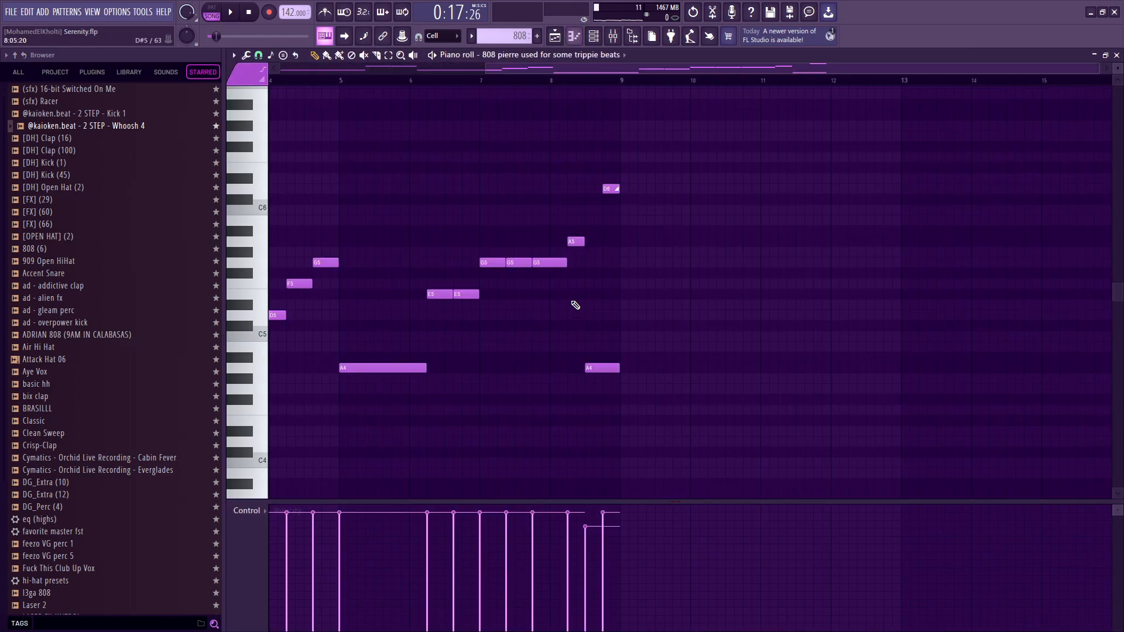
{"action": "key", "text": "F5"}
Replace all notes in the Kick pattern with the copied 808 notes.
{"action": "double_click", "coordinate": [565, 124]}
{"action": "key", "text": "ctrl+a"}
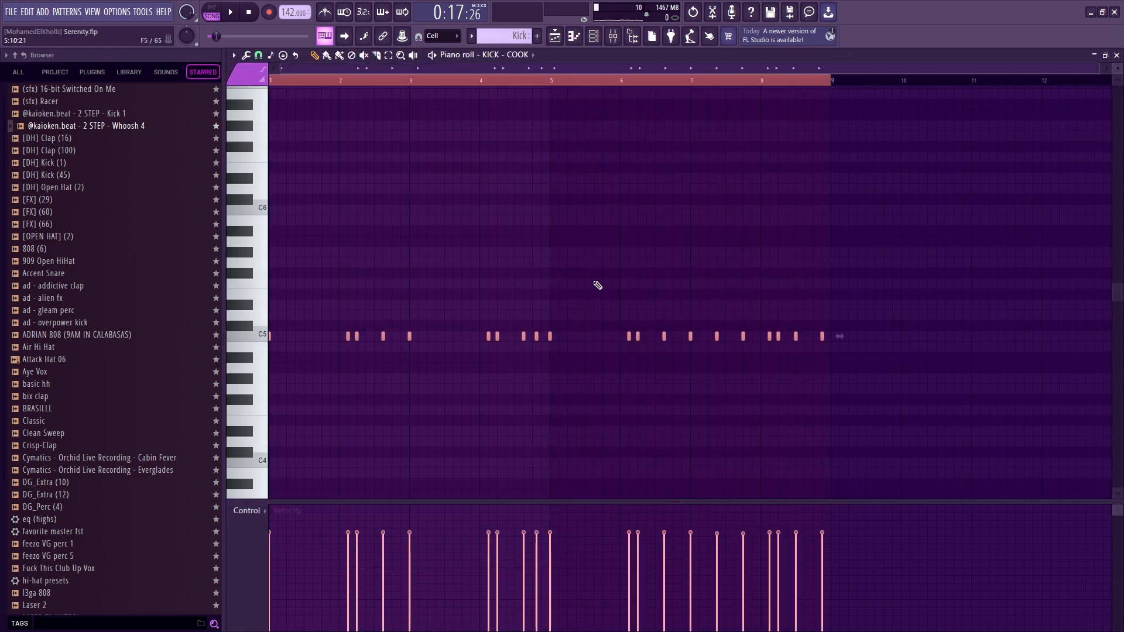
{"action": "key", "text": "Delete"}
{"action": "key", "text": "ctrl+v"}
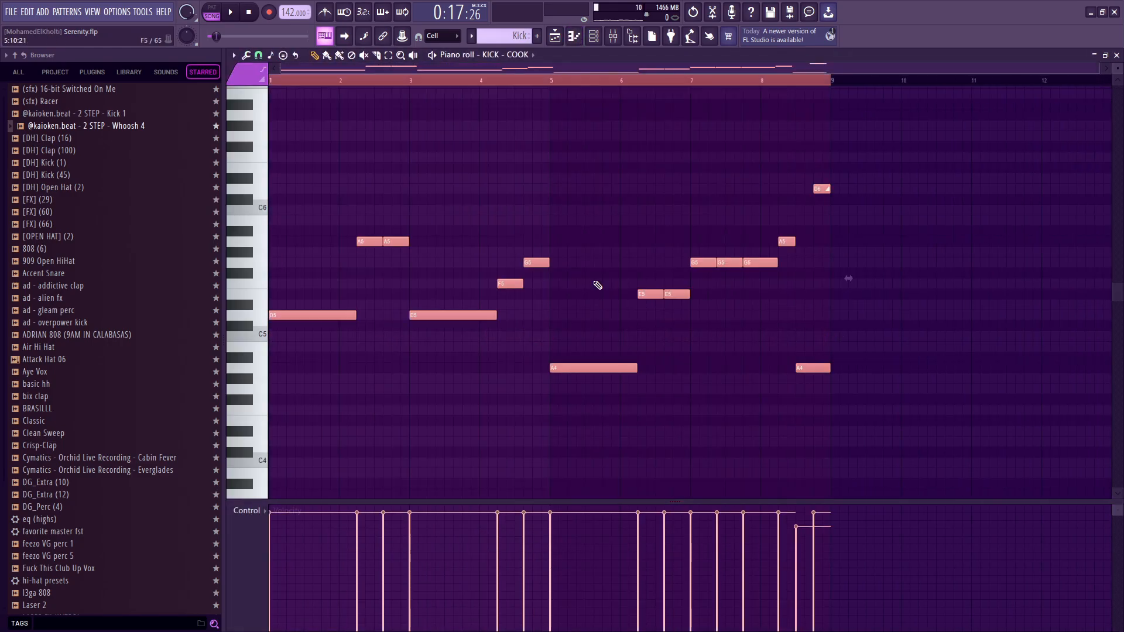
Try limiting the pasted kick notes to C5 with the piano roll limiter / transposer, and cancel the tool.
{"action": "key", "text": "alt+k"}
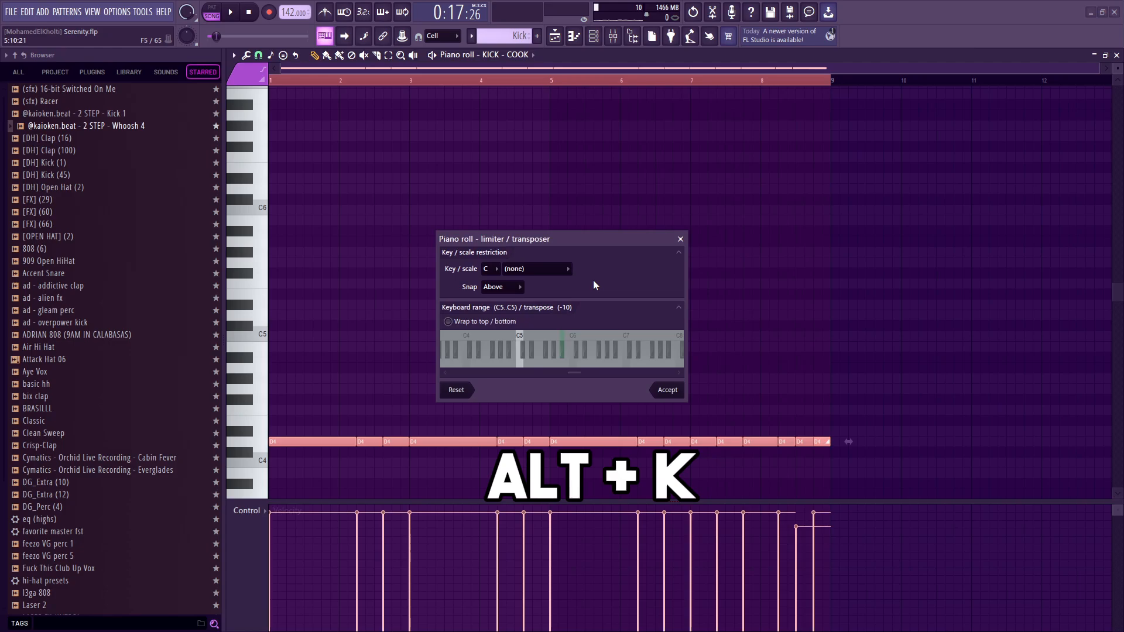
{"action": "left_click_drag", "start_coordinate": [593, 235], "coordinate": [558, 142]}
{"action": "right_click", "coordinate": [546, 262]}
{"action": "right_click", "coordinate": [485, 266]}
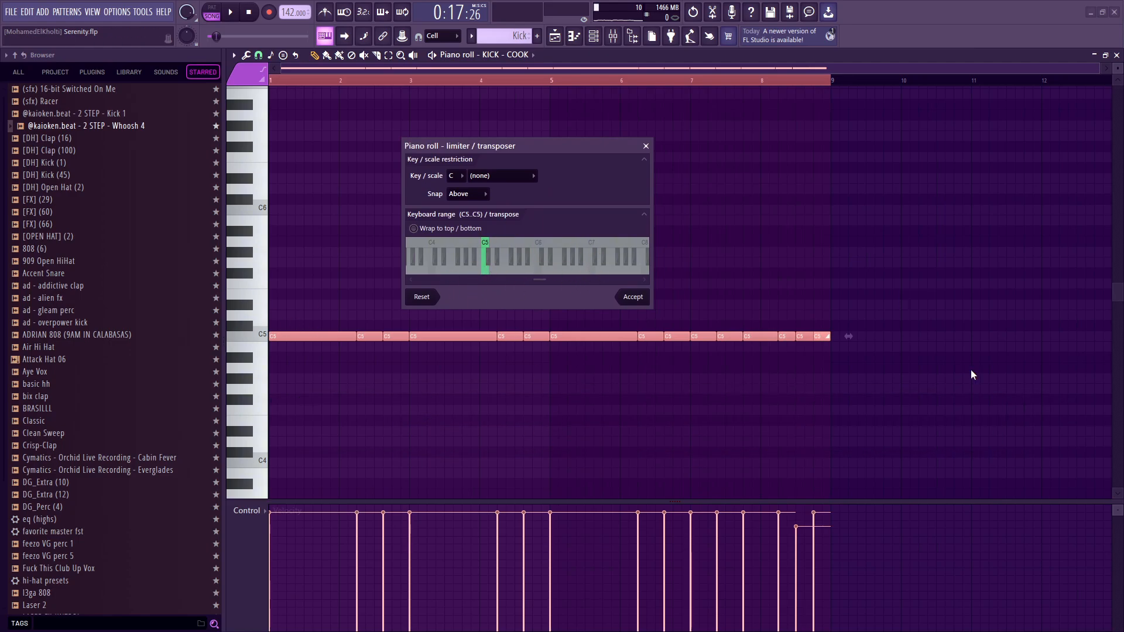
{"action": "key", "text": "Escape"}
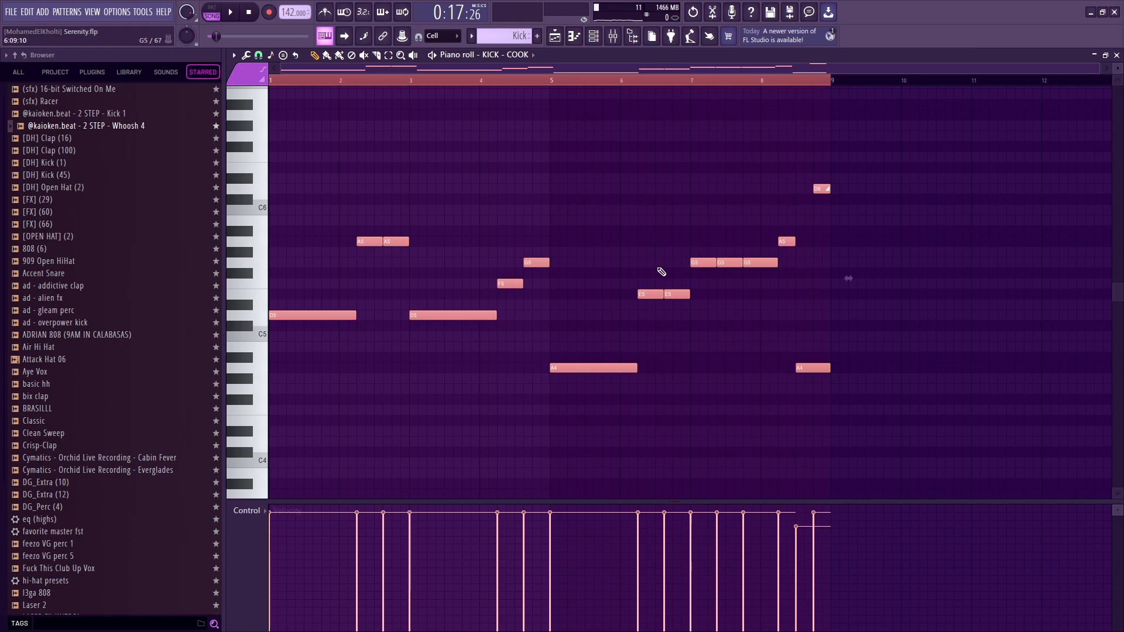
Undo the note replacement in the Kick pattern and unmute the Kick track in the playlist.
{"action": "key", "text": "ctrl+z"}
{"action": "key", "text": "ctrl+z"}
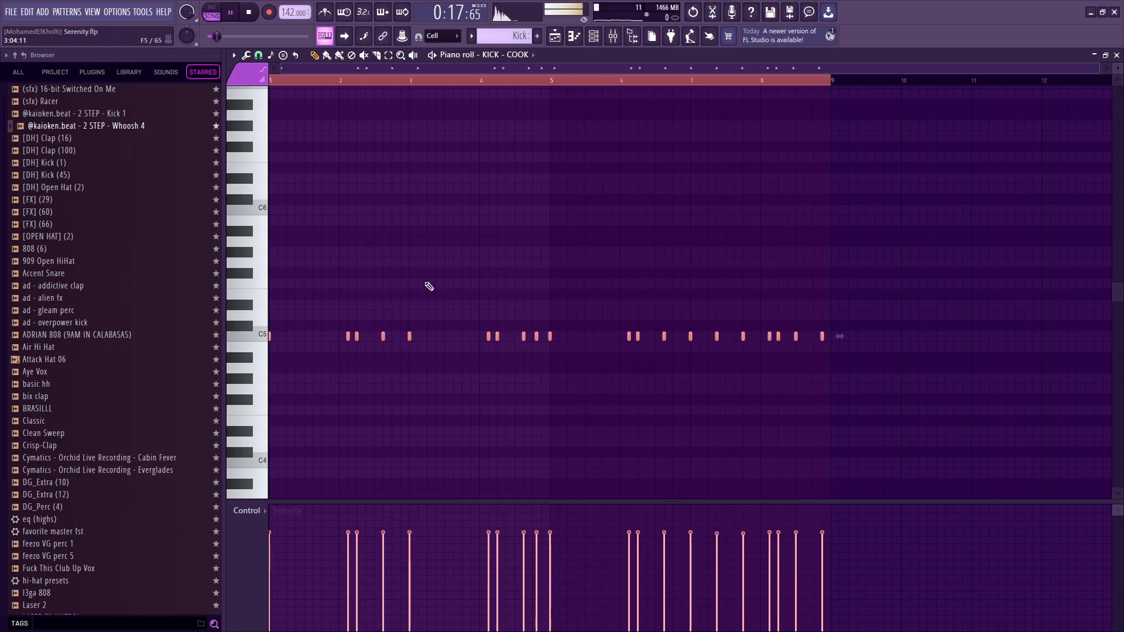
{"action": "key", "text": "F5"}
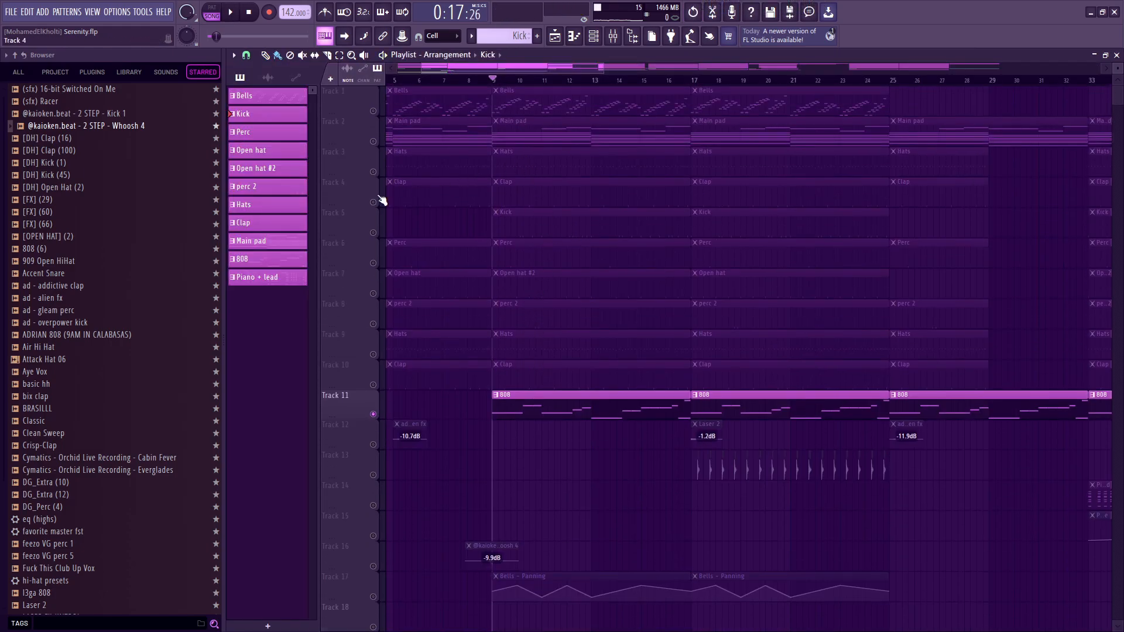
{"action": "left_click", "coordinate": [350, 221]}
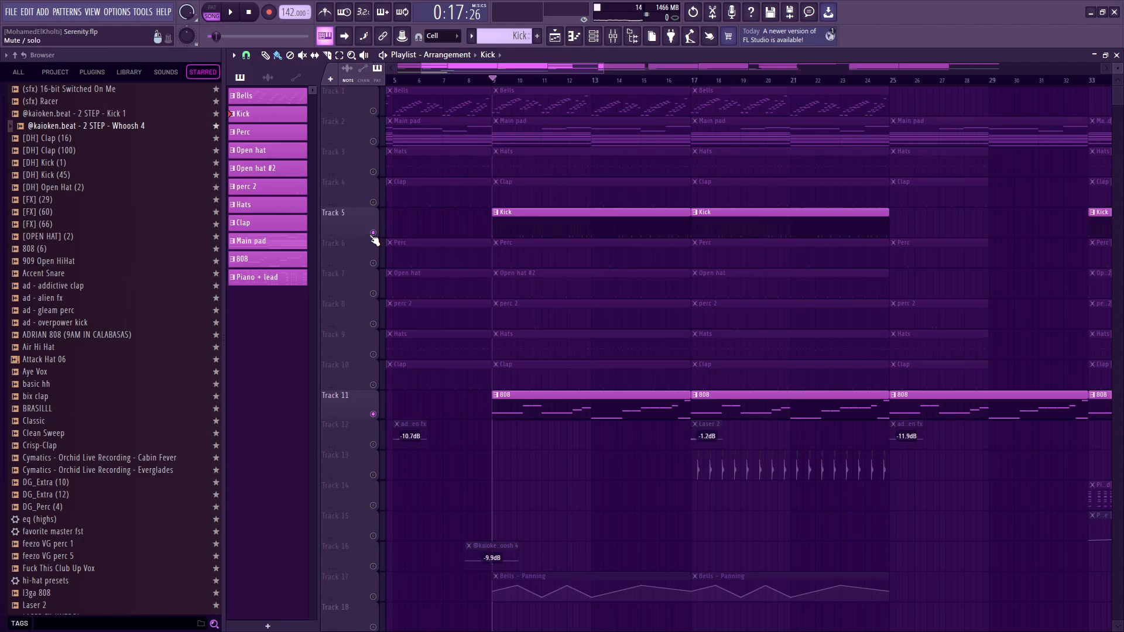
Inspect the KICK - COOK channel's sampler settings and precomputed effects from the channel rack, closing them again.
{"action": "left_click", "coordinate": [593, 35]}
{"action": "left_click", "coordinate": [556, 316]}
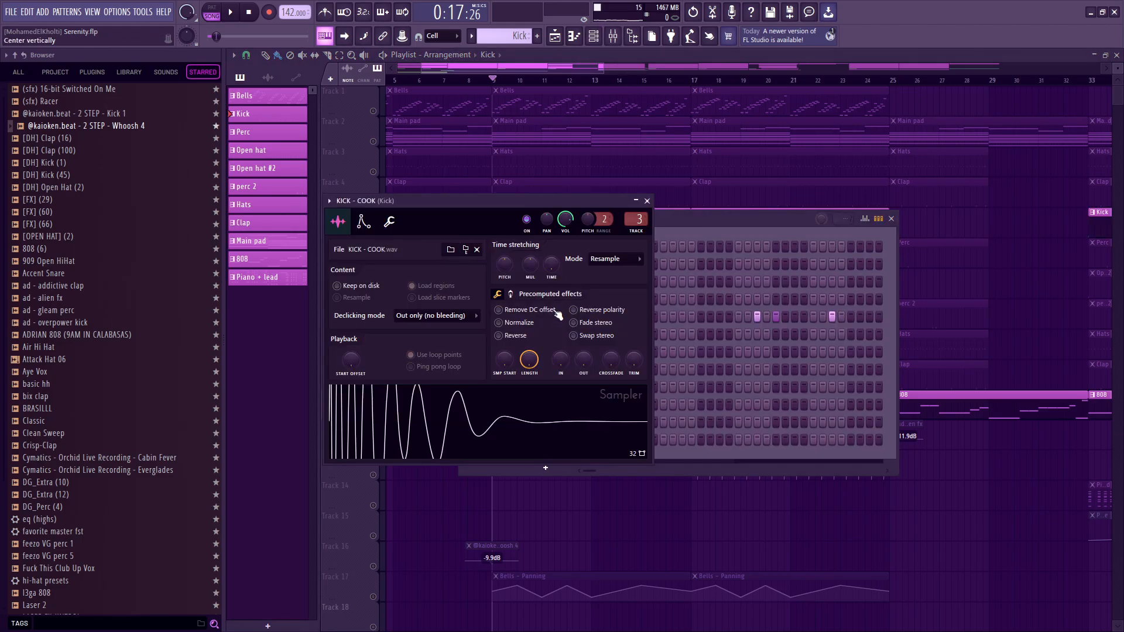
{"action": "key", "text": "Escape"}
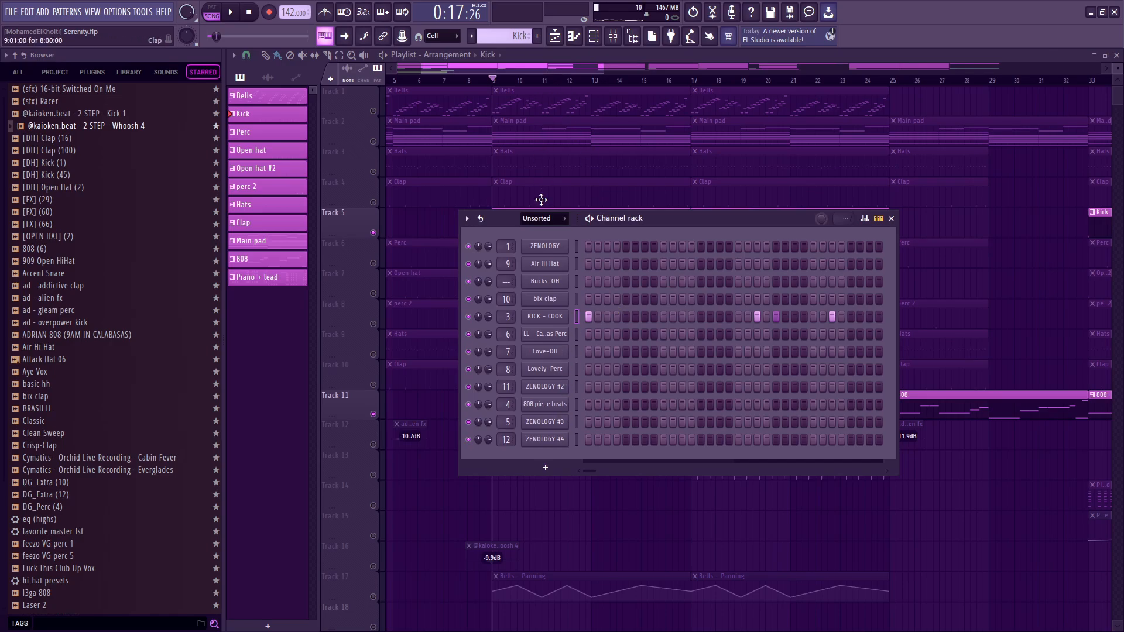
{"action": "key", "text": "F6"}
{"action": "key", "text": "F6"}
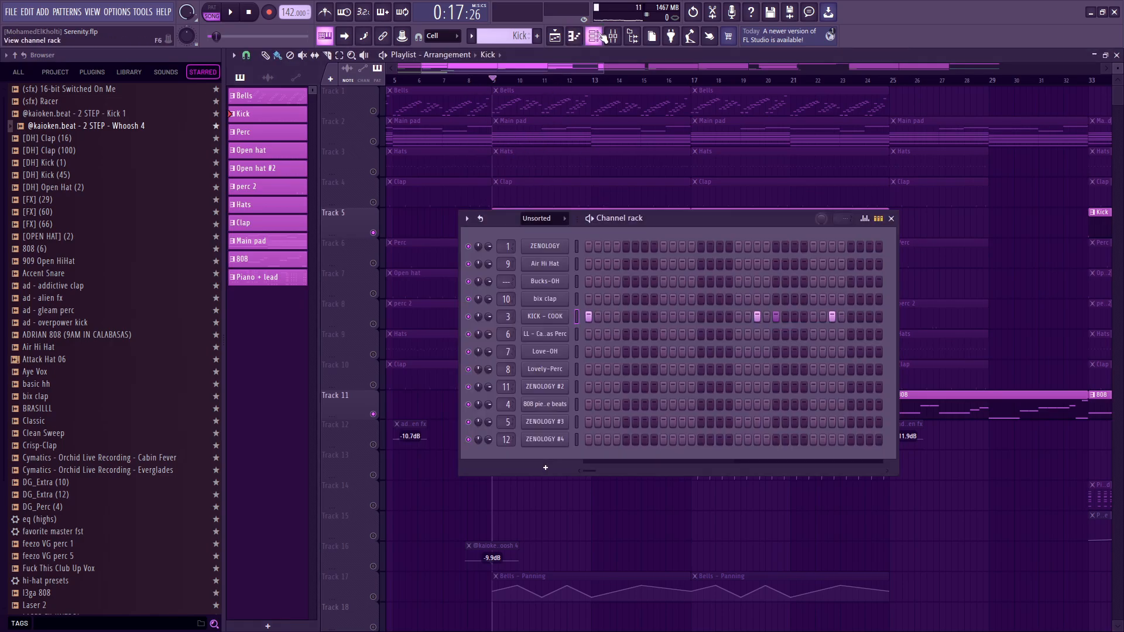
{"action": "left_click", "coordinate": [545, 245]}
{"action": "left_click", "coordinate": [543, 244]}
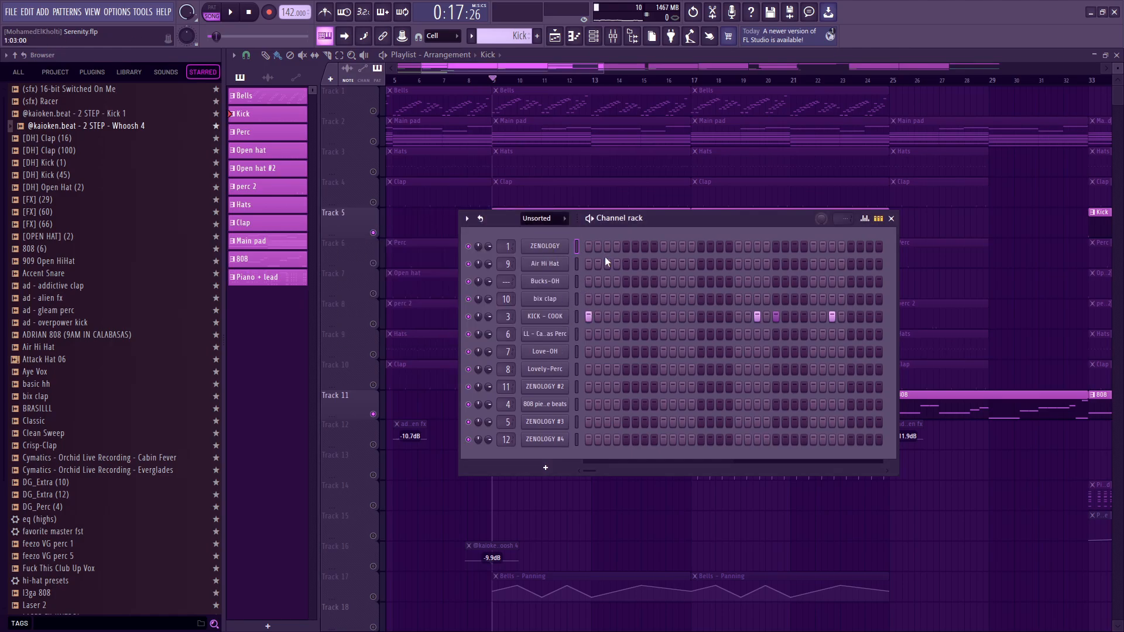
Launch Paint, draw a freehand wave with three humps on the blank canvas and return to the channel rack.
{"action": "key", "text": "super"}
{"action": "type", "text": "paint"}
{"action": "key", "text": "Return"}
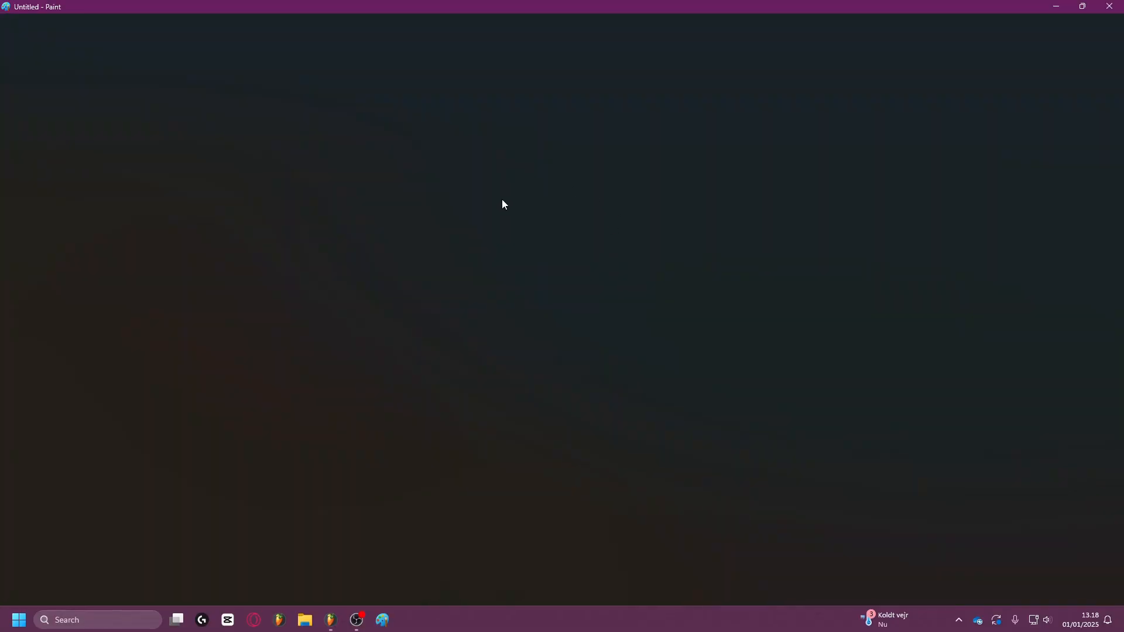
{"action": "key", "text": "alt+Tab"}
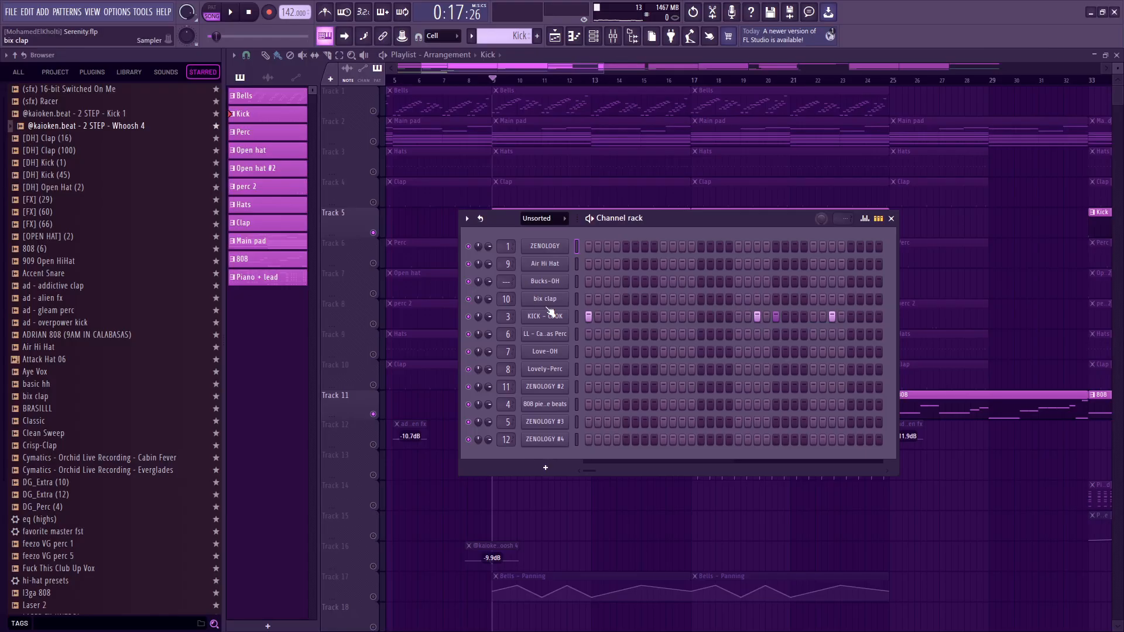
{"action": "left_click", "coordinate": [556, 323]}
{"action": "key", "text": "alt+Tab"}
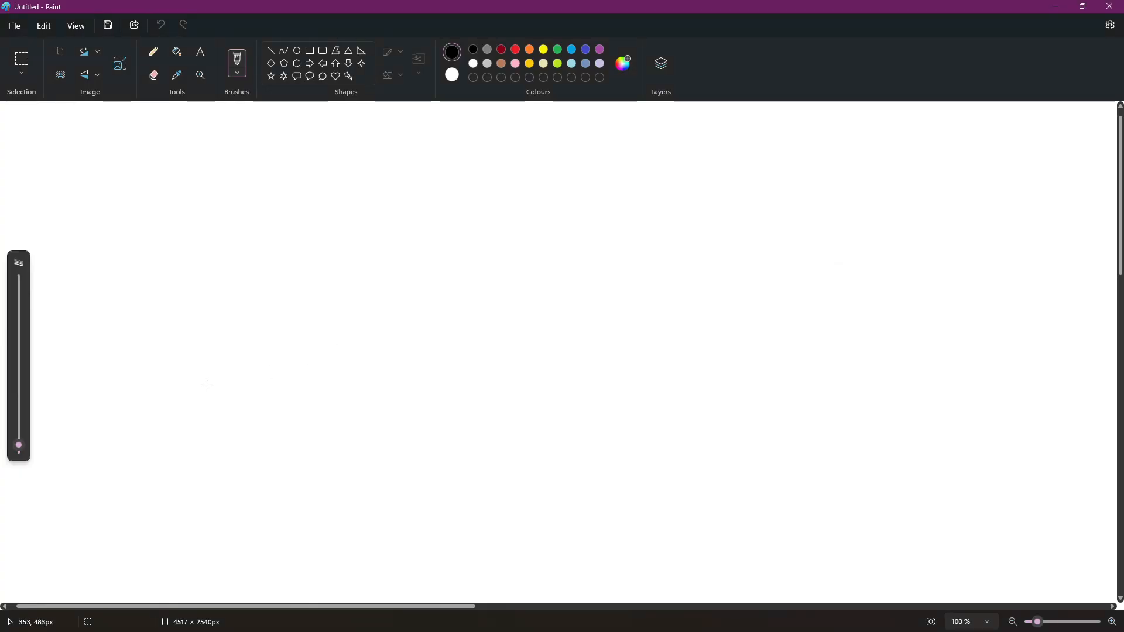
{"action": "mouse_move", "coordinate": [206, 384]}
{"action": "left_mouse_down"}
{"action": "mouse_move", "coordinate": [464, 162]}
{"action": "mouse_move", "coordinate": [798, 435]}
{"action": "left_mouse_up"}
{"action": "key", "text": "alt+Tab"}
{"action": "key", "text": "Escape"}
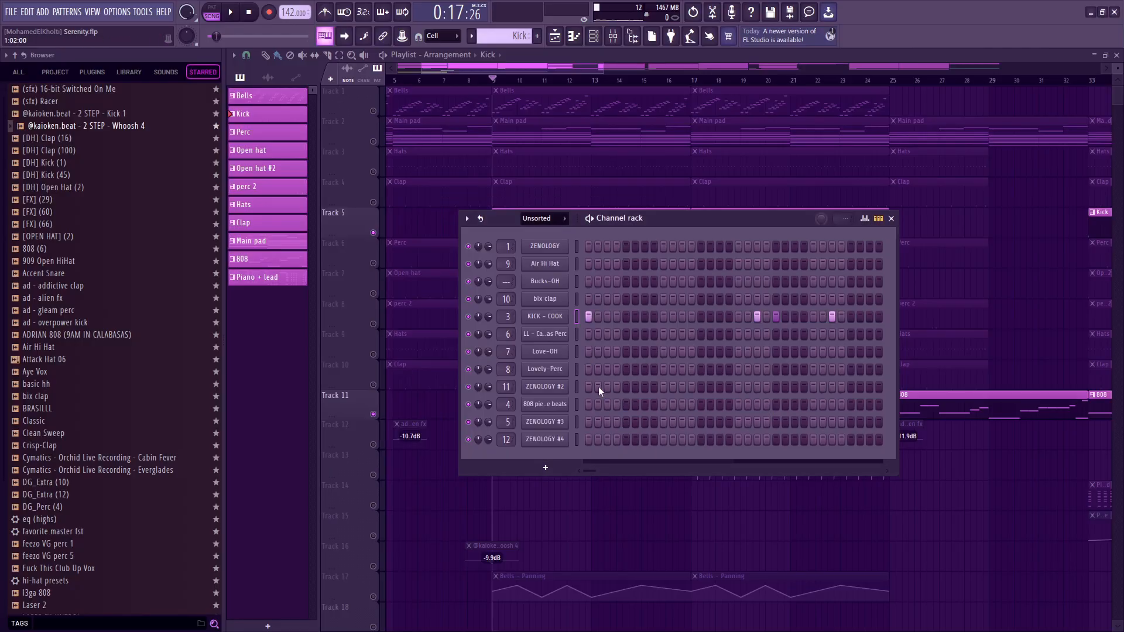
View the 808 channel's sampler waveform, and in Paint draw a second, lower three-hump wave overlapping the first, redrawing it once.
{"action": "left_click", "coordinate": [557, 405]}
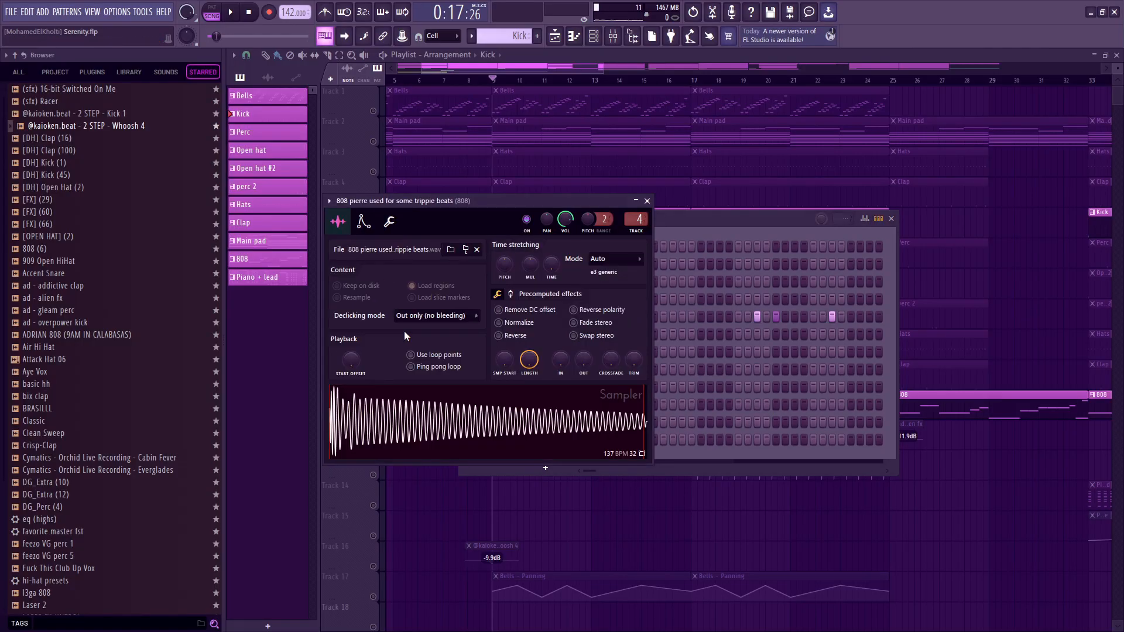
{"action": "key", "text": "alt+Tab"}
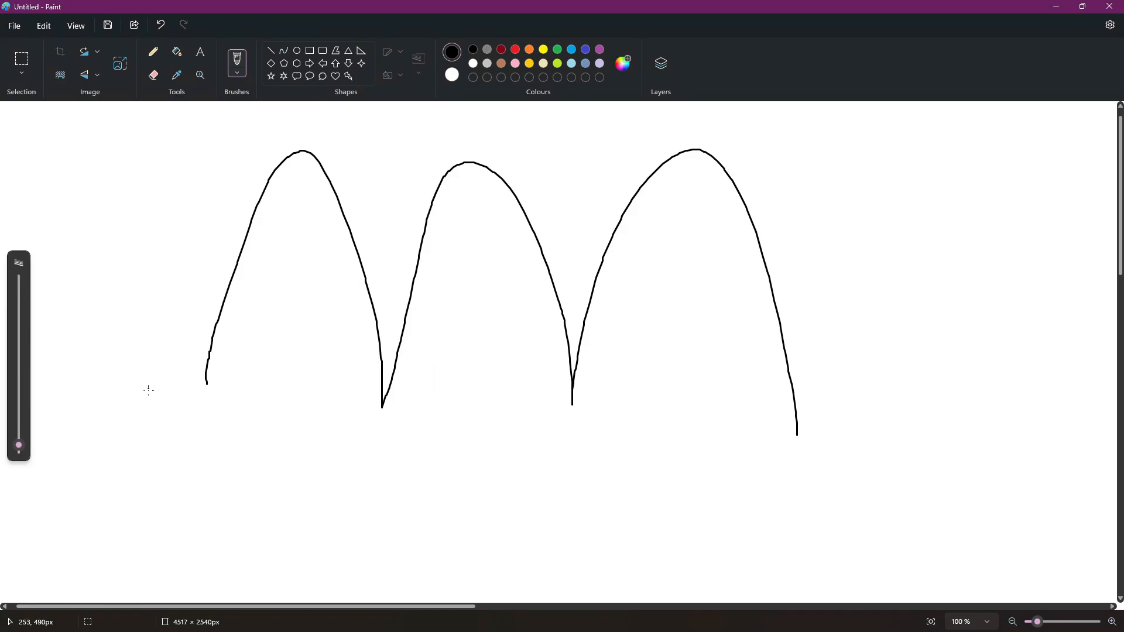
{"action": "mouse_move", "coordinate": [341, 324]}
{"action": "left_mouse_down"}
{"action": "mouse_move", "coordinate": [619, 426]}
{"action": "mouse_move", "coordinate": [889, 408]}
{"action": "left_mouse_up"}
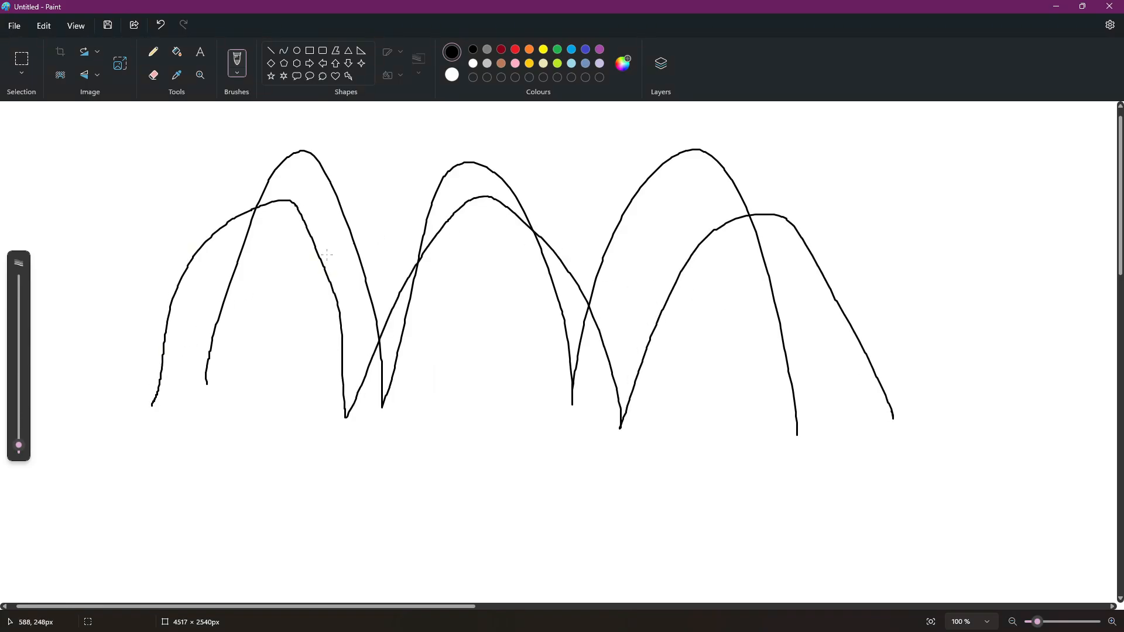
{"action": "key", "text": "ctrl+z"}
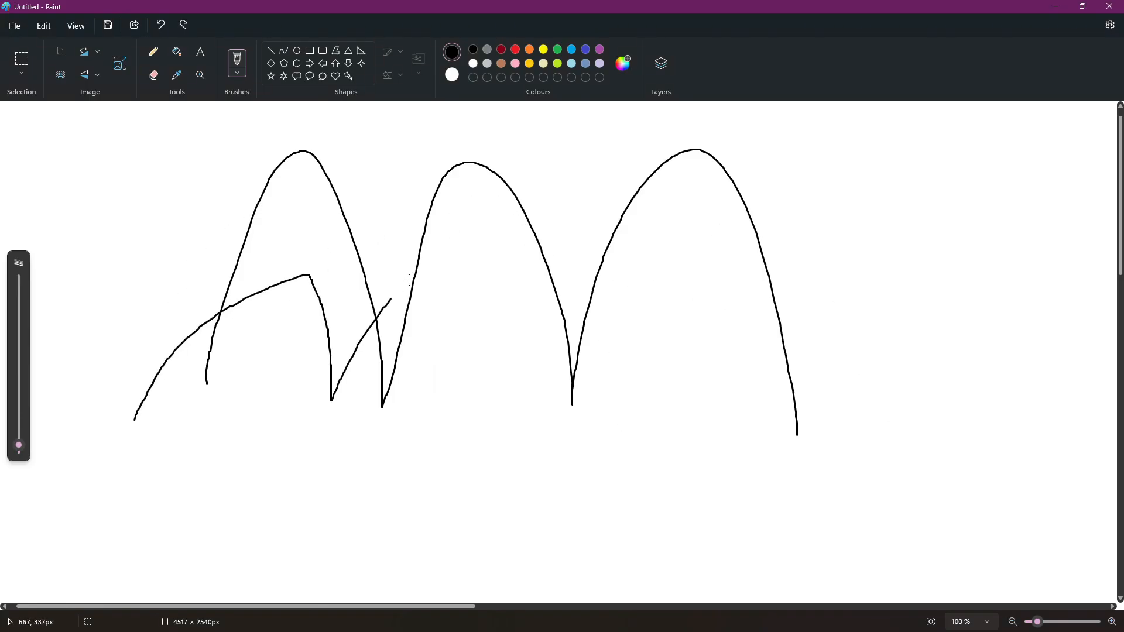
{"action": "mouse_move", "coordinate": [409, 279]}
{"action": "left_mouse_down"}
{"action": "mouse_move", "coordinate": [777, 238]}
{"action": "mouse_move", "coordinate": [809, 366]}
{"action": "left_mouse_up"}
Draw a separate two-hump wave beside the overlapping waves in Paint and switch back to FL Studio.
{"action": "key", "text": "alt+Tab"}
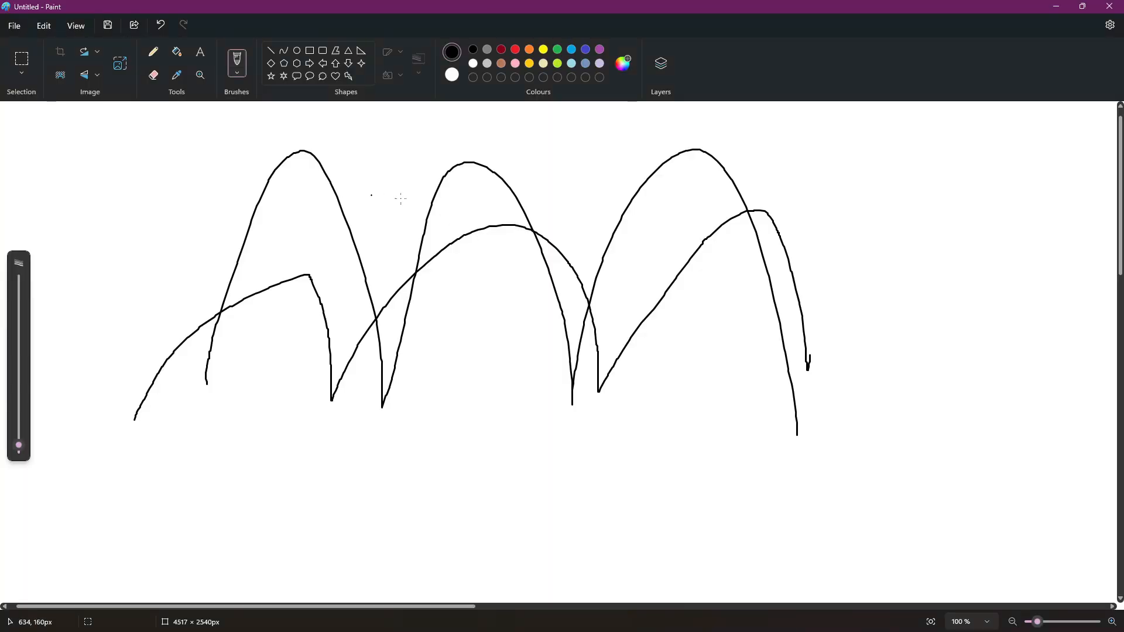
{"action": "scroll", "coordinate": [878, 311], "scroll_direction": "down", "scroll_amount": 3}
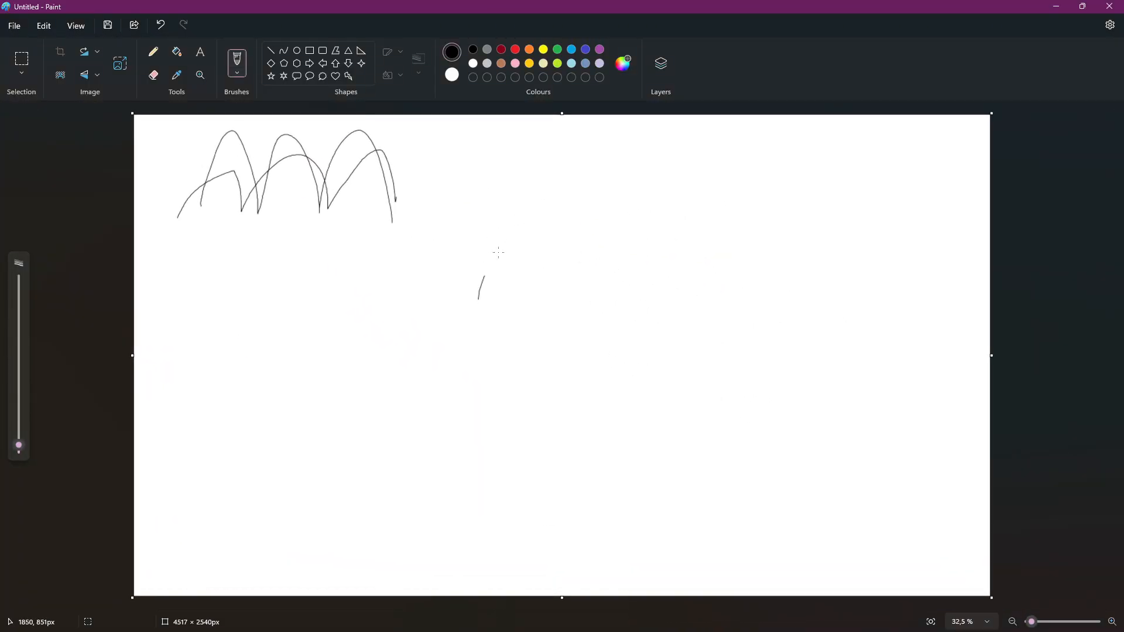
{"action": "key", "text": "alt+Tab"}
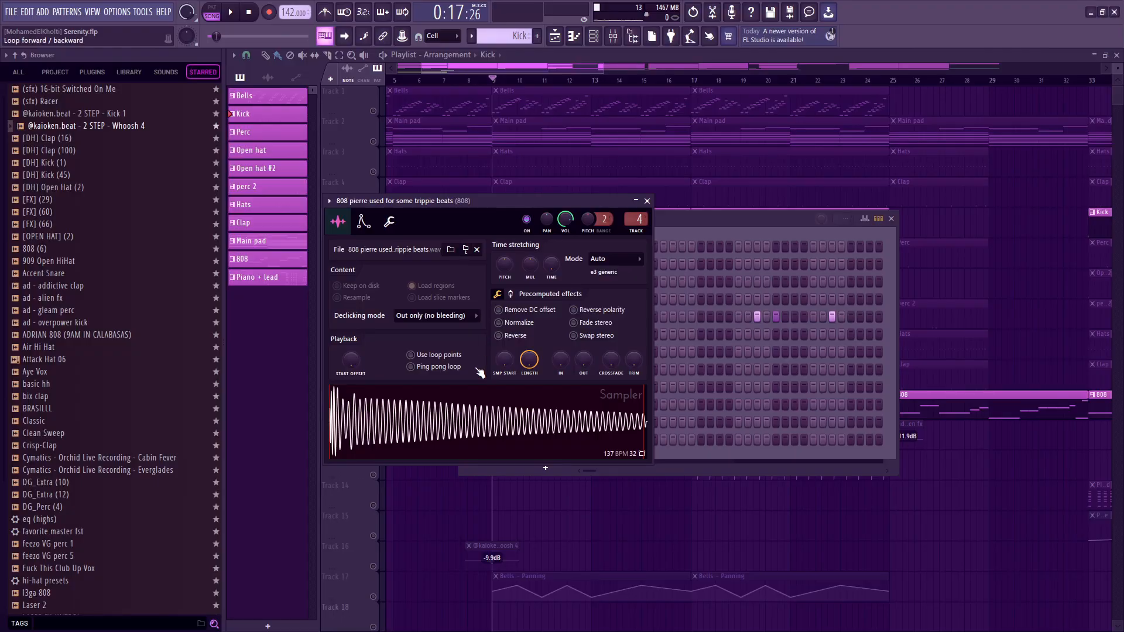
Close the 808 channel's settings, enable Reverse polarity for the KICK - COOK channel and switch to Paint.
{"action": "key", "text": "Escape"}
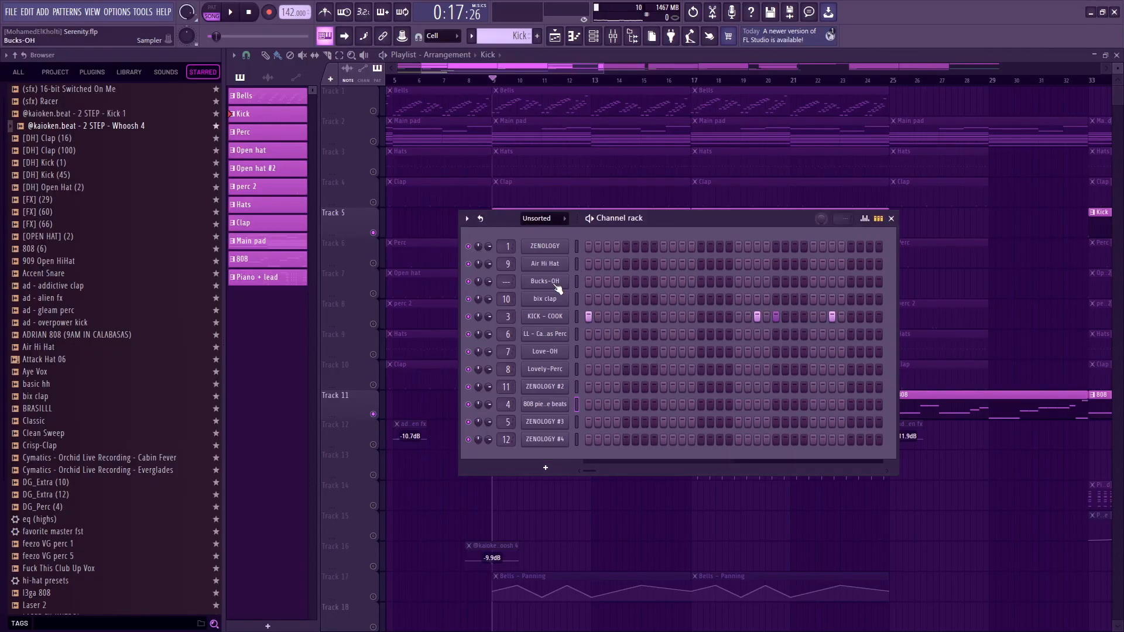
{"action": "left_click", "coordinate": [548, 314]}
{"action": "left_click", "coordinate": [602, 310]}
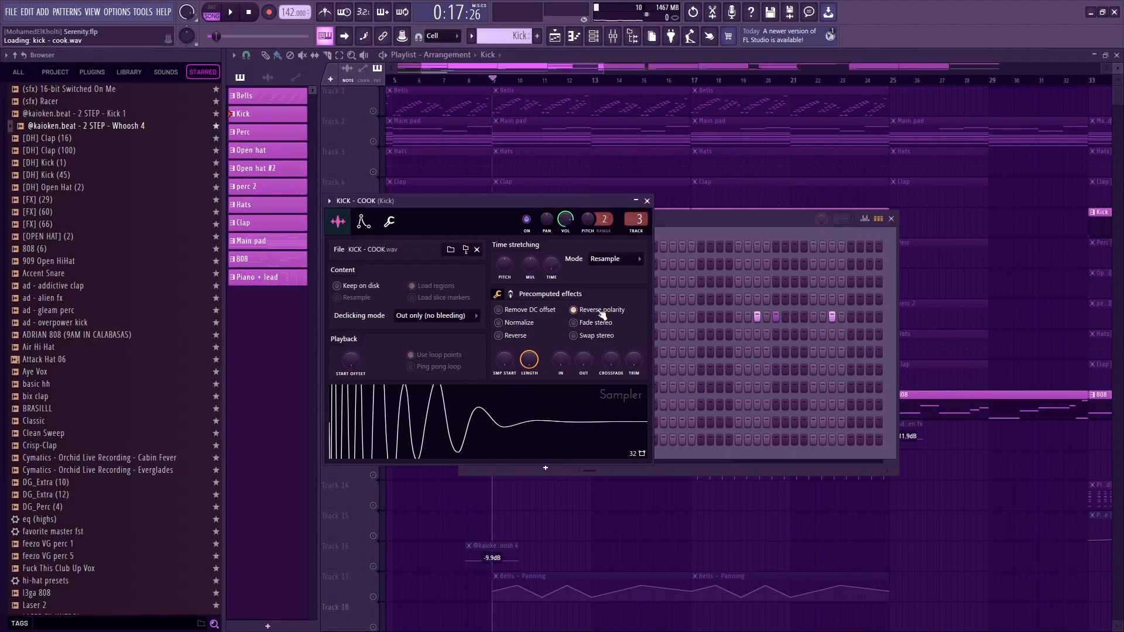
{"action": "key", "text": "alt+Tab"}
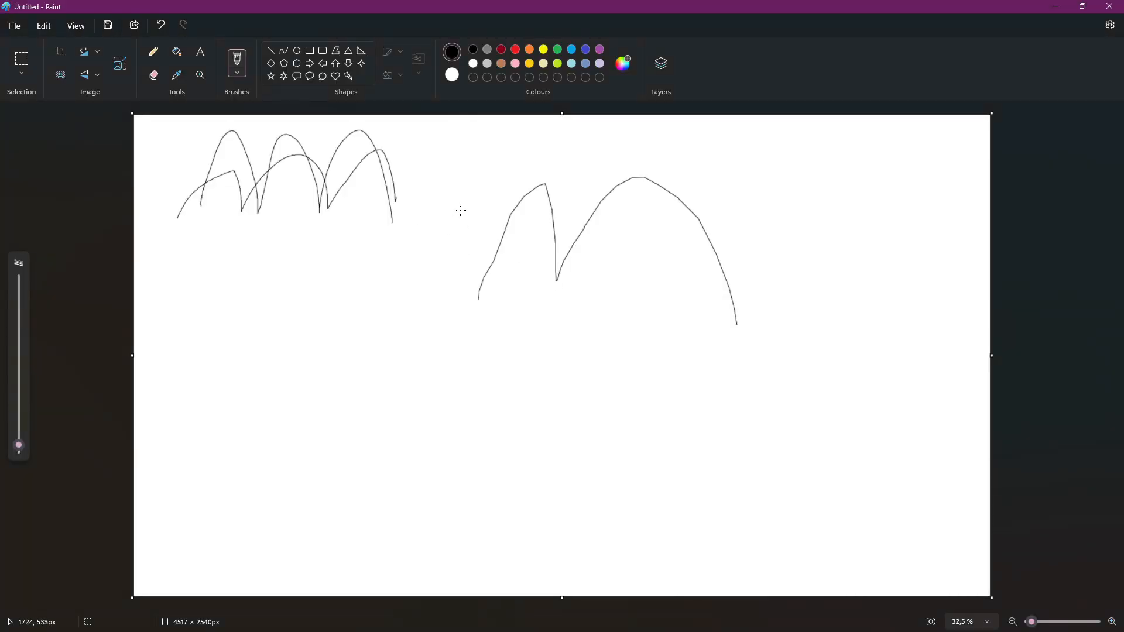
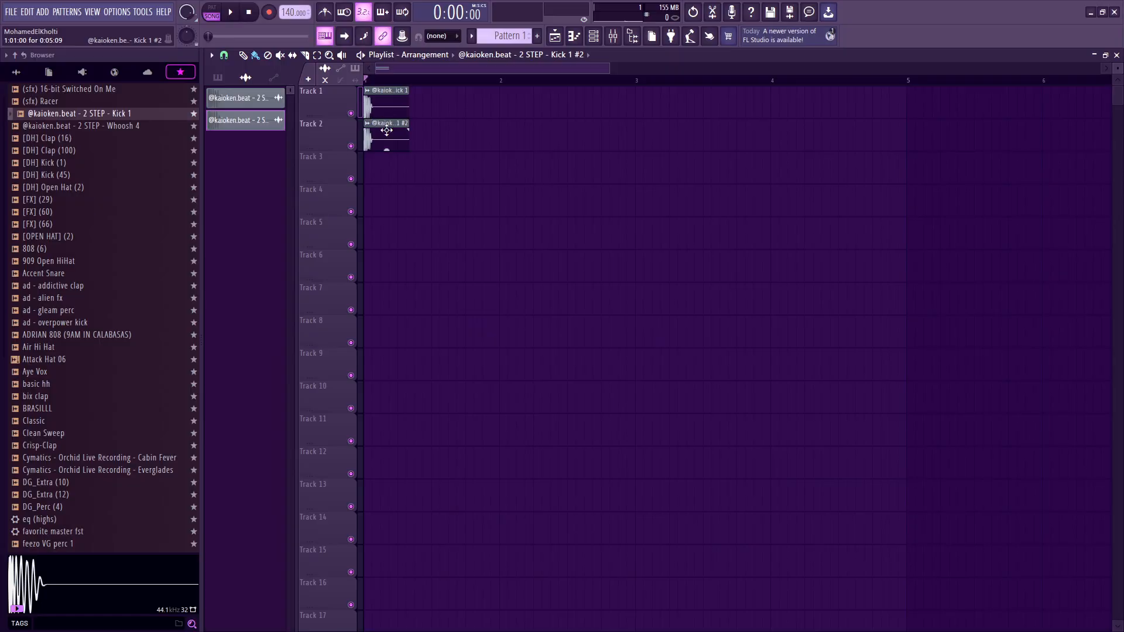
Compare the waveforms of the two Kick 1 audio clips on Track 1 and Track 2 in their channel settings.
{"action": "double_click", "coordinate": [386, 130]}
{"action": "left_click", "coordinate": [506, 263]}
{"action": "key", "text": "Escape"}
{"action": "scroll", "coordinate": [362, 109], "scroll_direction": "up", "scroll_amount": 4}
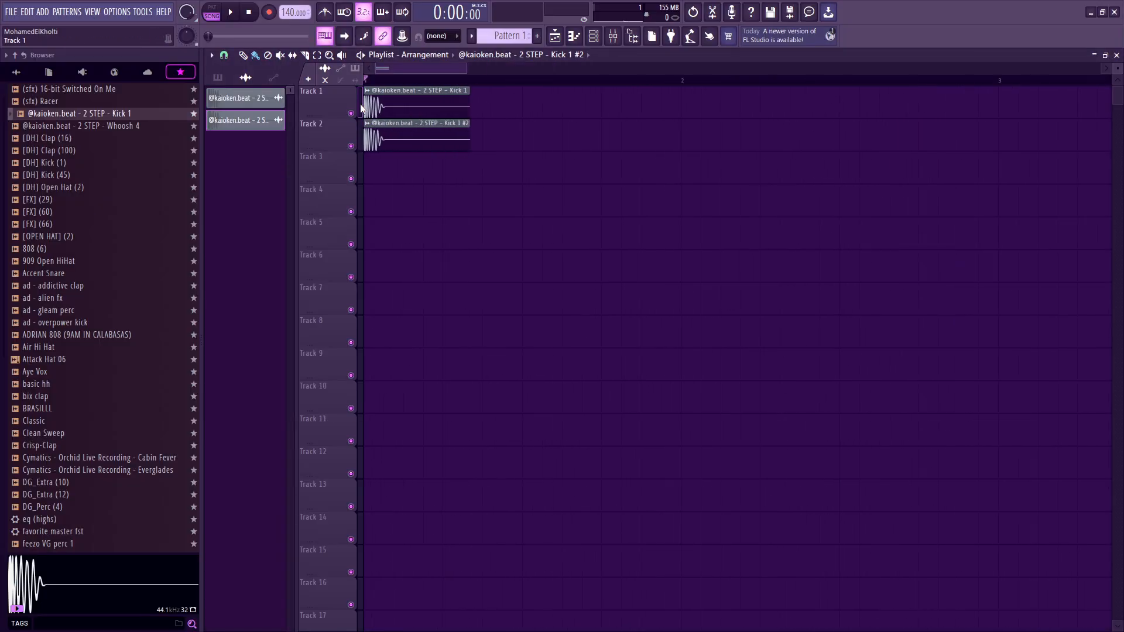
{"action": "scroll", "coordinate": [362, 109], "scroll_direction": "up", "scroll_amount": 1}
{"action": "left_click_drag", "start_coordinate": [554, 110], "coordinate": [467, 94]}
{"action": "double_click", "coordinate": [404, 106]}
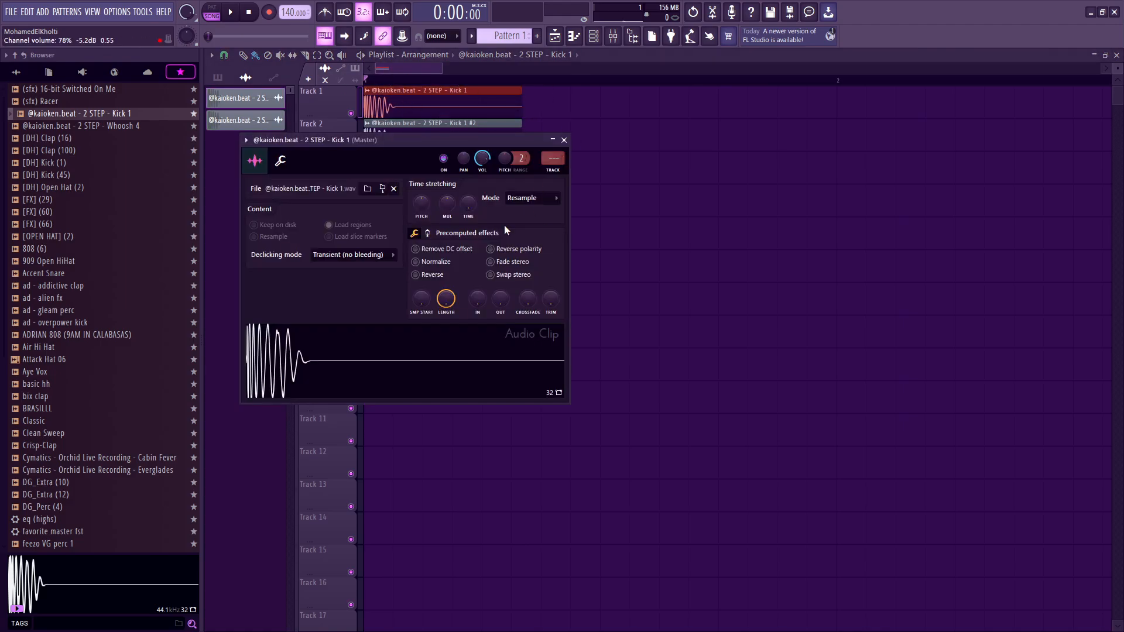
{"action": "key", "text": "Escape"}
{"action": "double_click", "coordinate": [425, 130]}
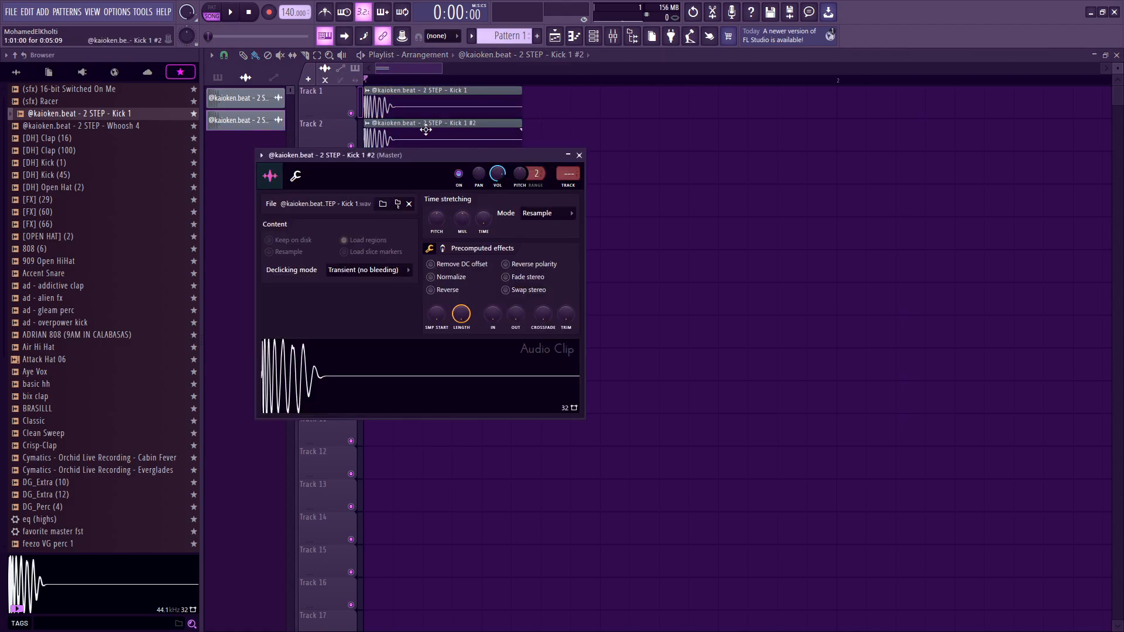
{"action": "key", "text": "Escape"}
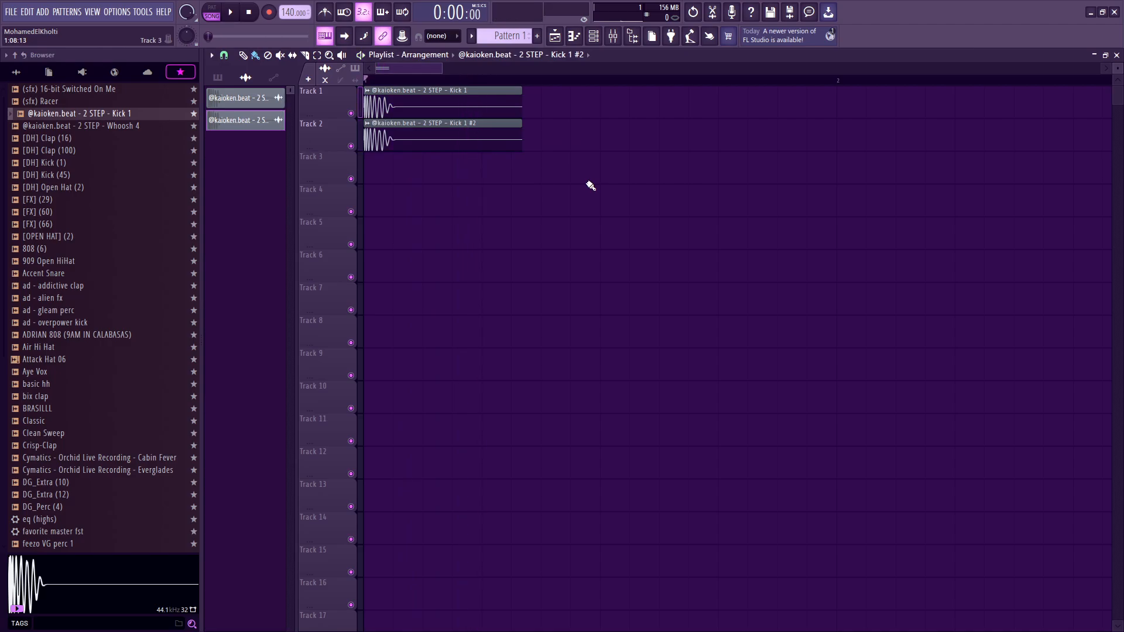
Enable Reverse polarity for the Kick 1 #2 clip on Track 2, select both kick clips and play them together.
{"action": "double_click", "coordinate": [430, 128]}
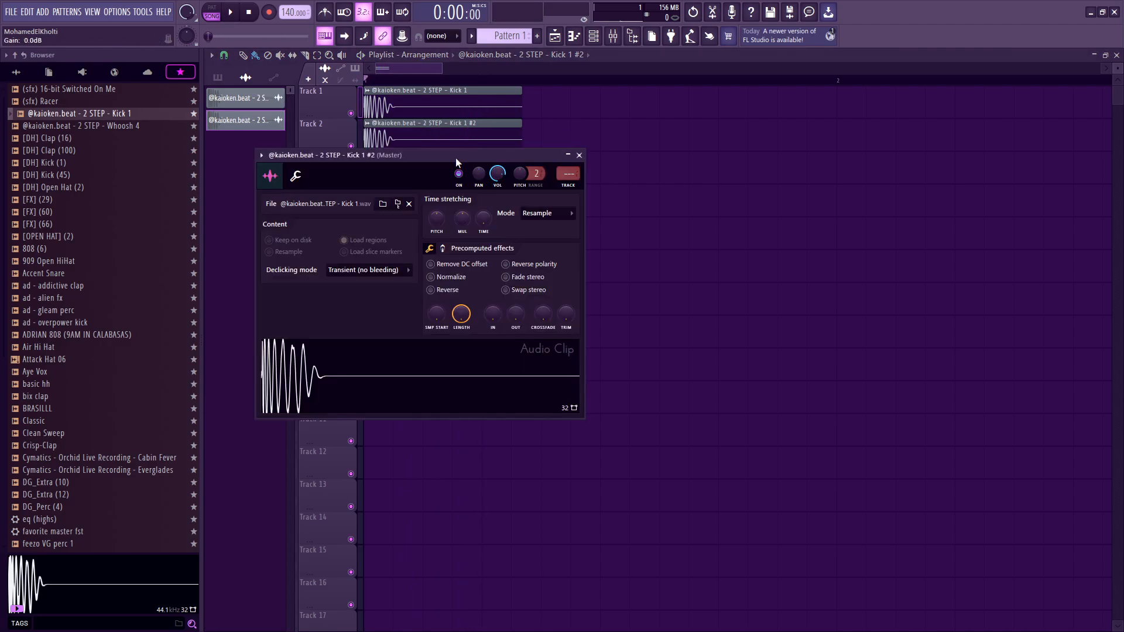
{"action": "left_click", "coordinate": [538, 266]}
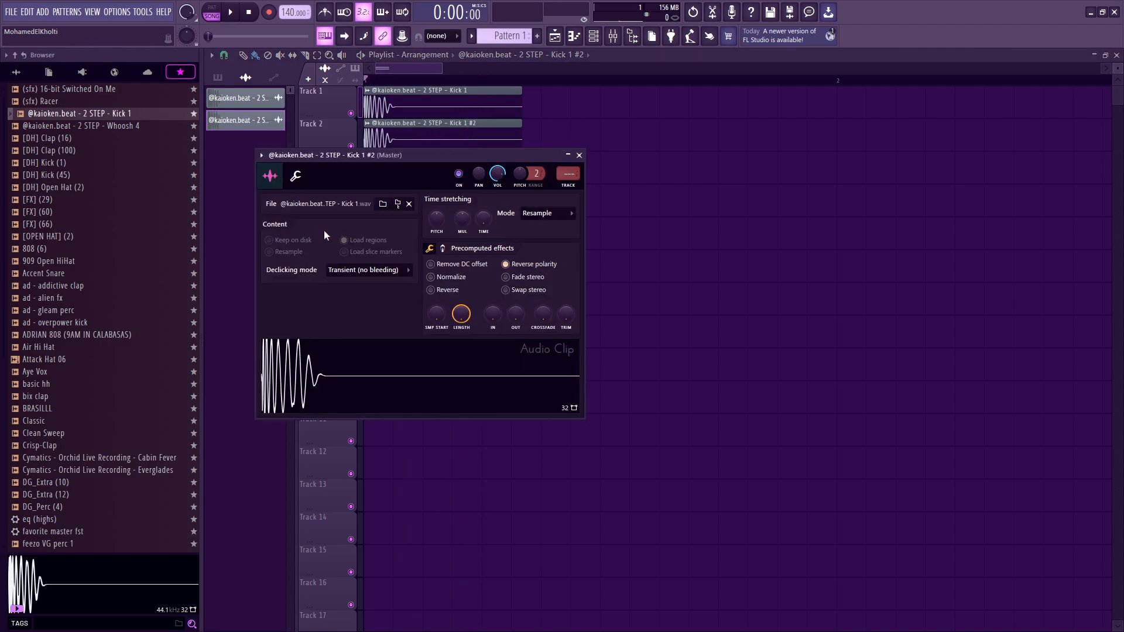
{"action": "key", "text": "Escape"}
{"action": "left_click_drag", "start_coordinate": [474, 216], "coordinate": [377, 88]}
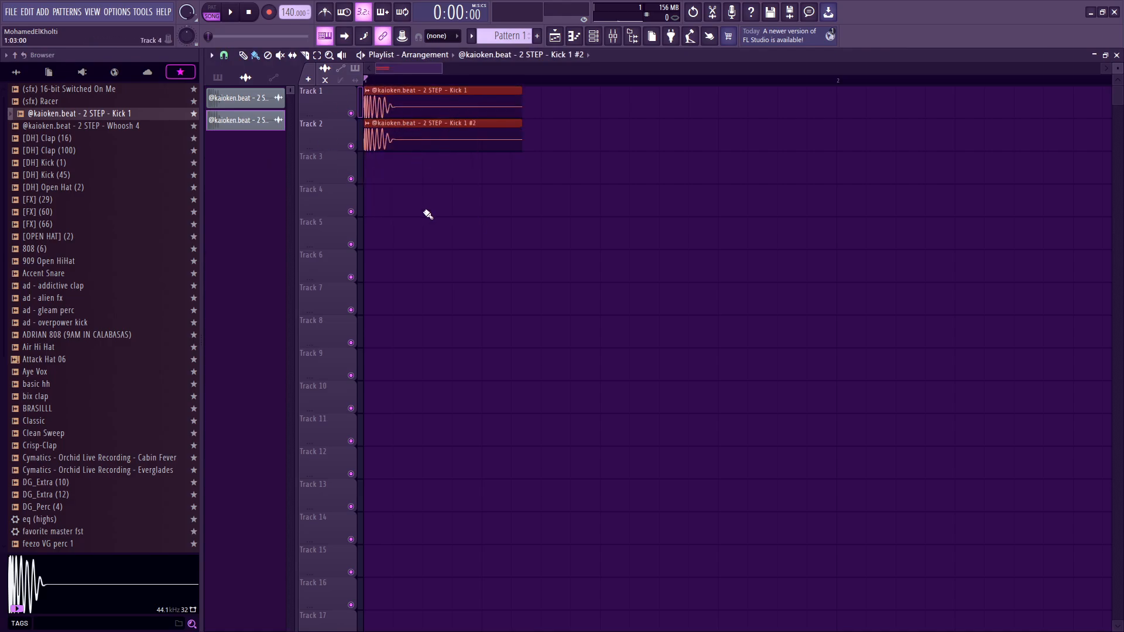
{"action": "key", "text": "space"}
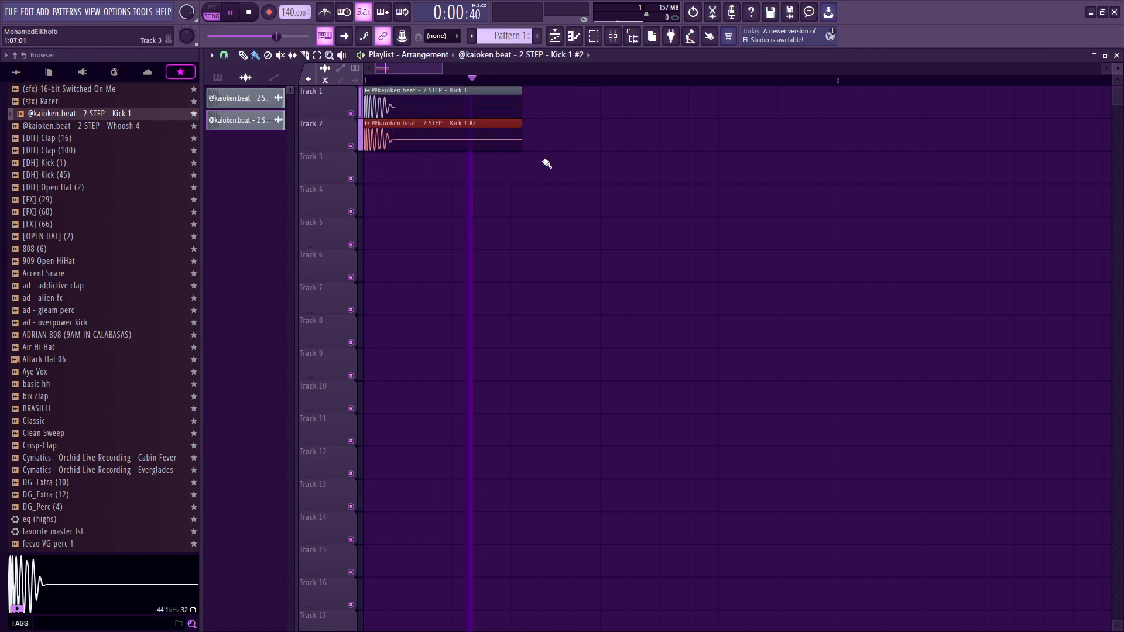
{"action": "key", "text": "space"}
{"action": "key", "text": "space"}
{"action": "key", "text": "space"}
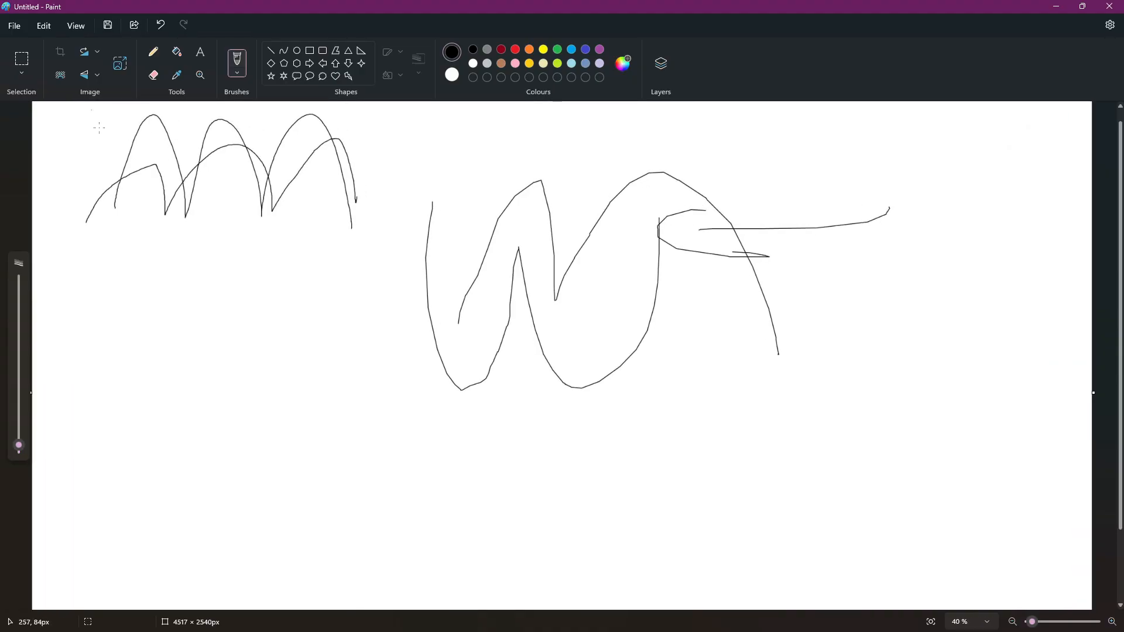
Review the drawn waves in Paint, switch back to FL Studio and check the KICK - COOK channel's Reverse polarity setting.
{"action": "scroll", "coordinate": [112, 141], "scroll_direction": "up", "scroll_amount": 1}
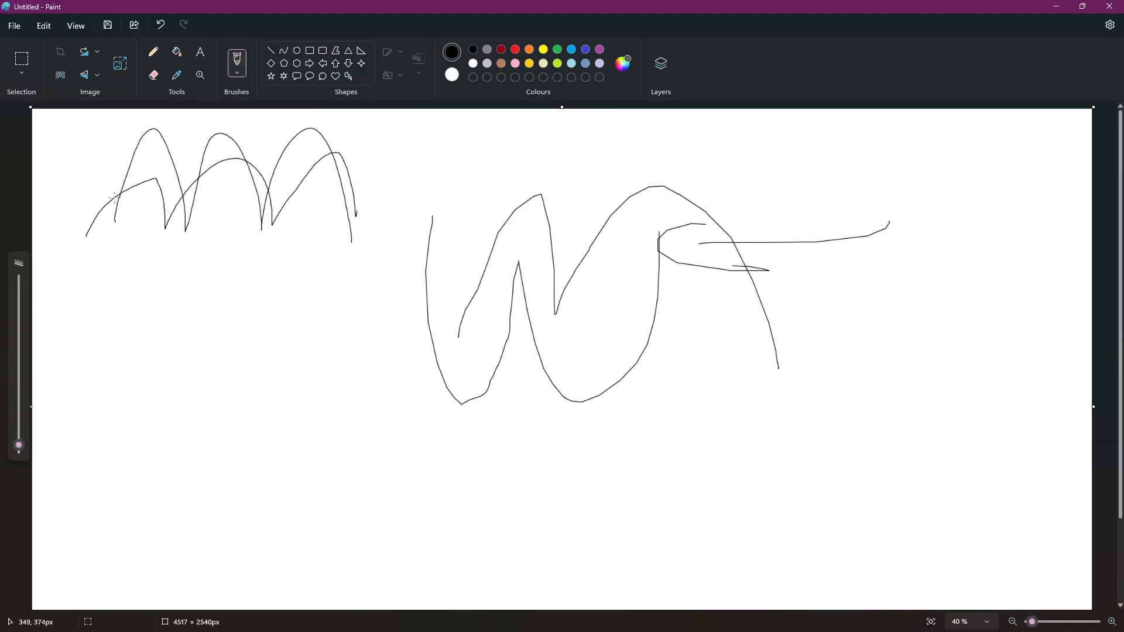
{"action": "key", "text": "alt+Tab"}
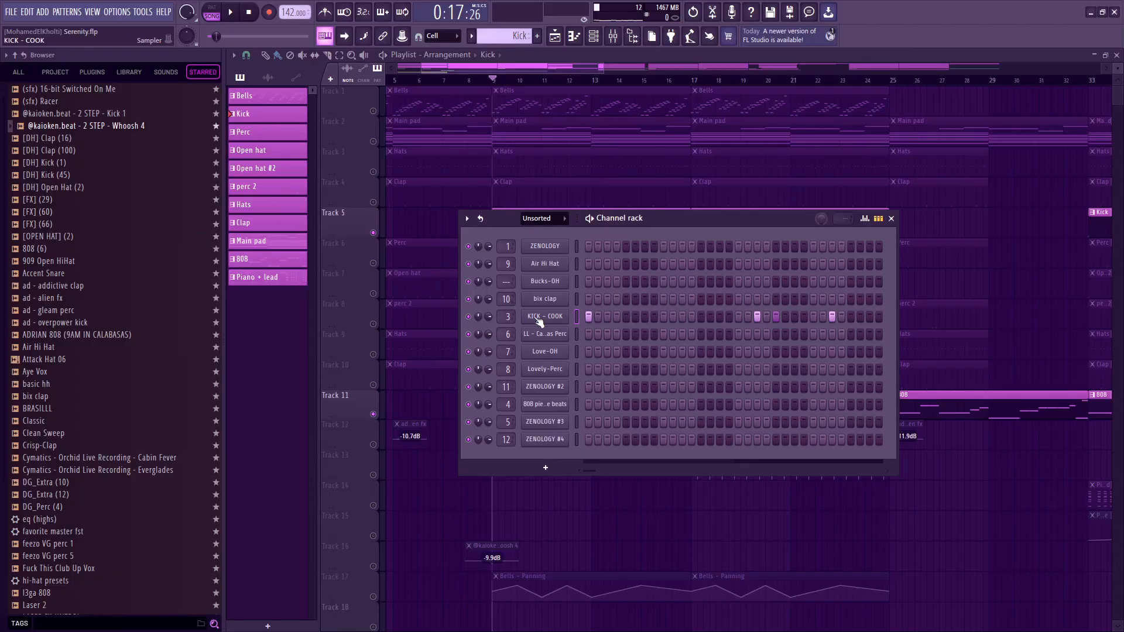
{"action": "left_click", "coordinate": [538, 317]}
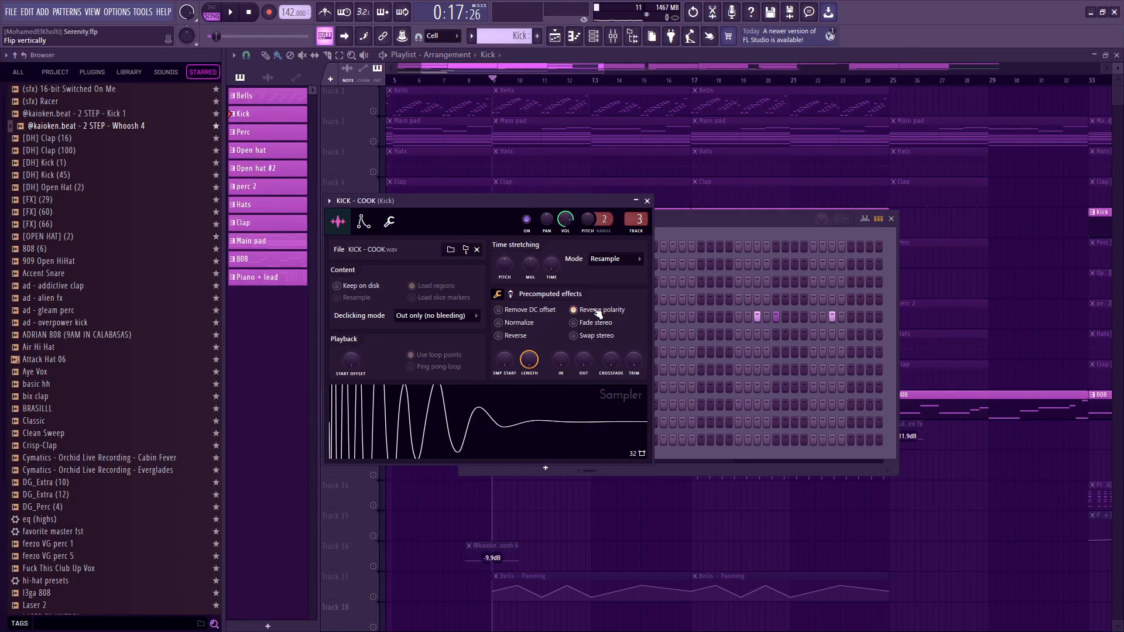
{"action": "key", "text": "Escape"}
{"action": "key", "text": "Escape"}
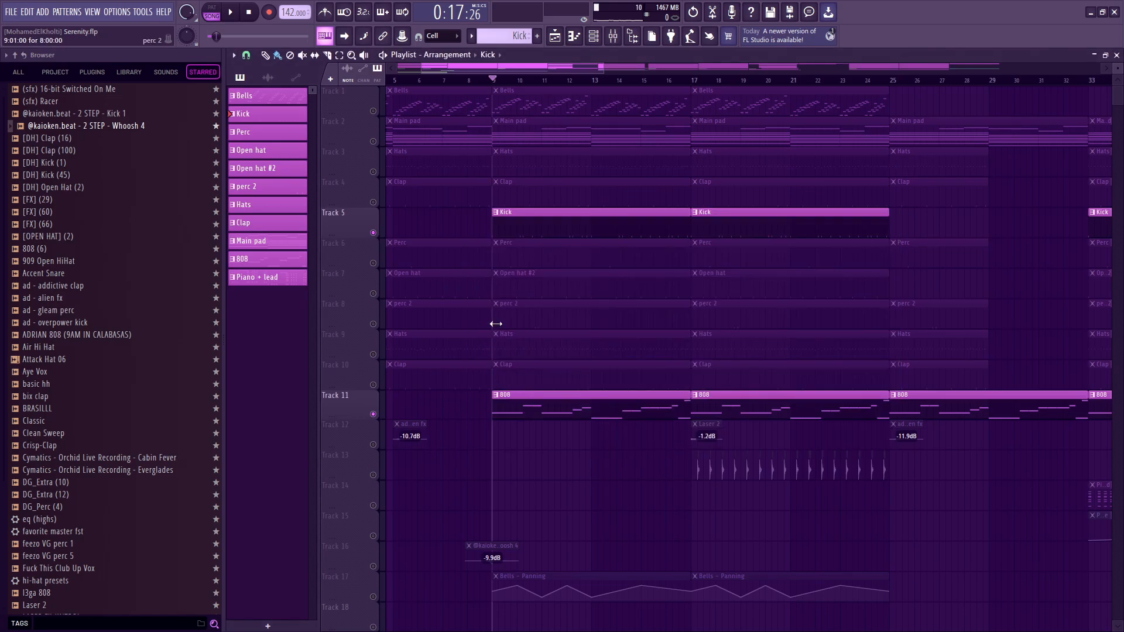
Check the 808 channel's settings and play the soloed Kick and 808 tracks from bar 9.
{"action": "left_click", "coordinate": [594, 37]}
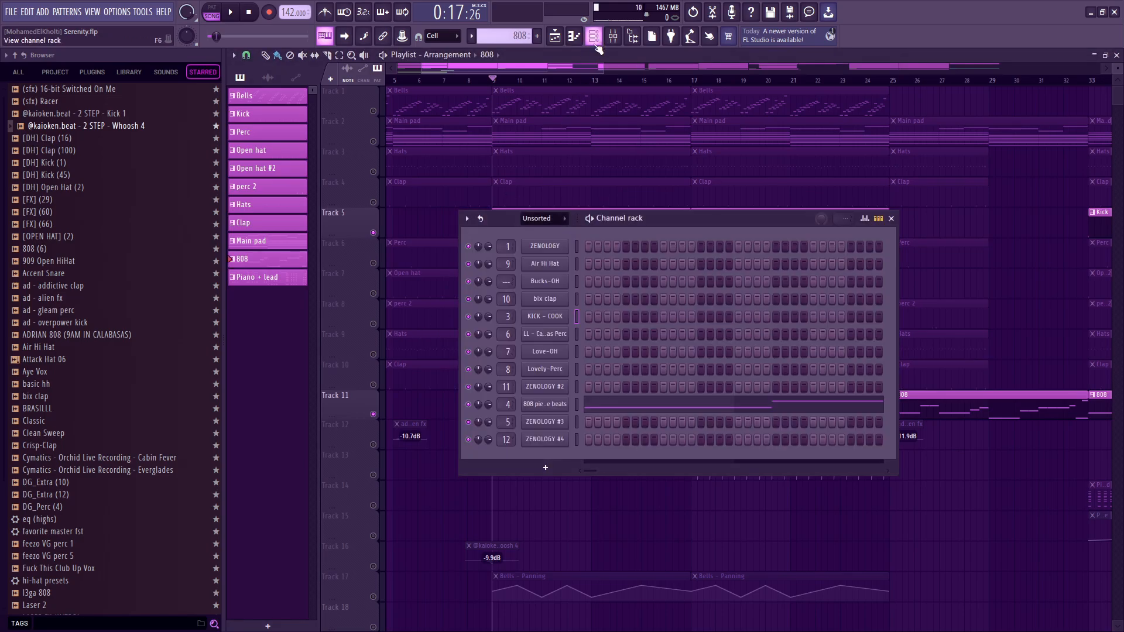
{"action": "left_click", "coordinate": [543, 406]}
{"action": "key", "text": "Escape"}
{"action": "key", "text": "space"}
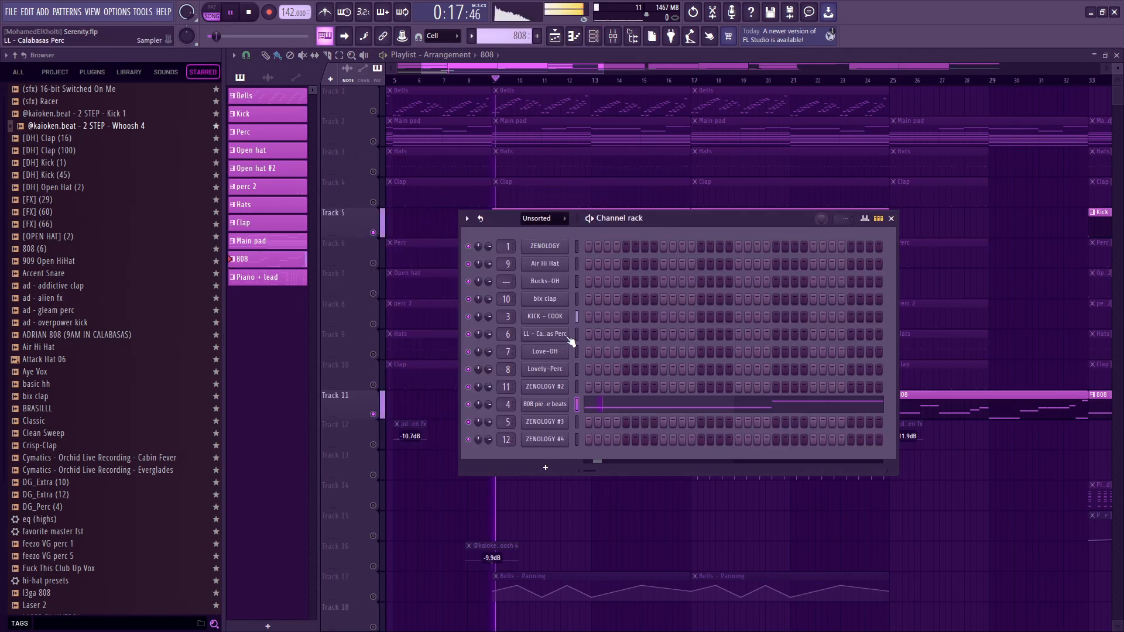
{"action": "key", "text": "Escape"}
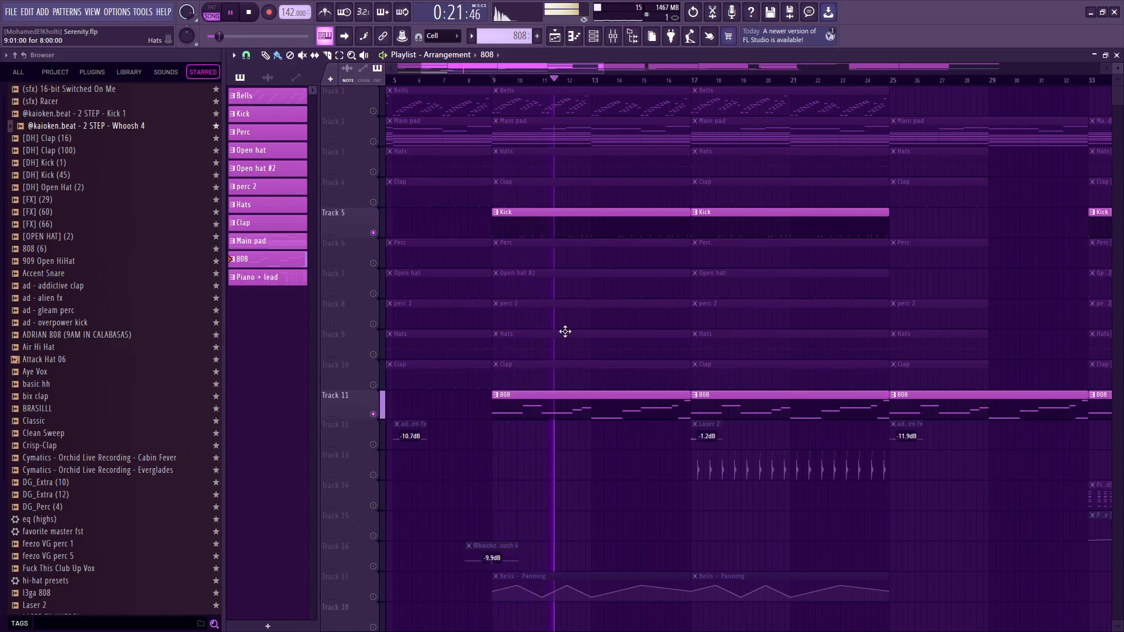
Disable Reverse polarity for the KICK - COOK channel and play the kick with the 808 for comparison.
{"action": "left_click", "coordinate": [596, 37]}
{"action": "left_click", "coordinate": [545, 316]}
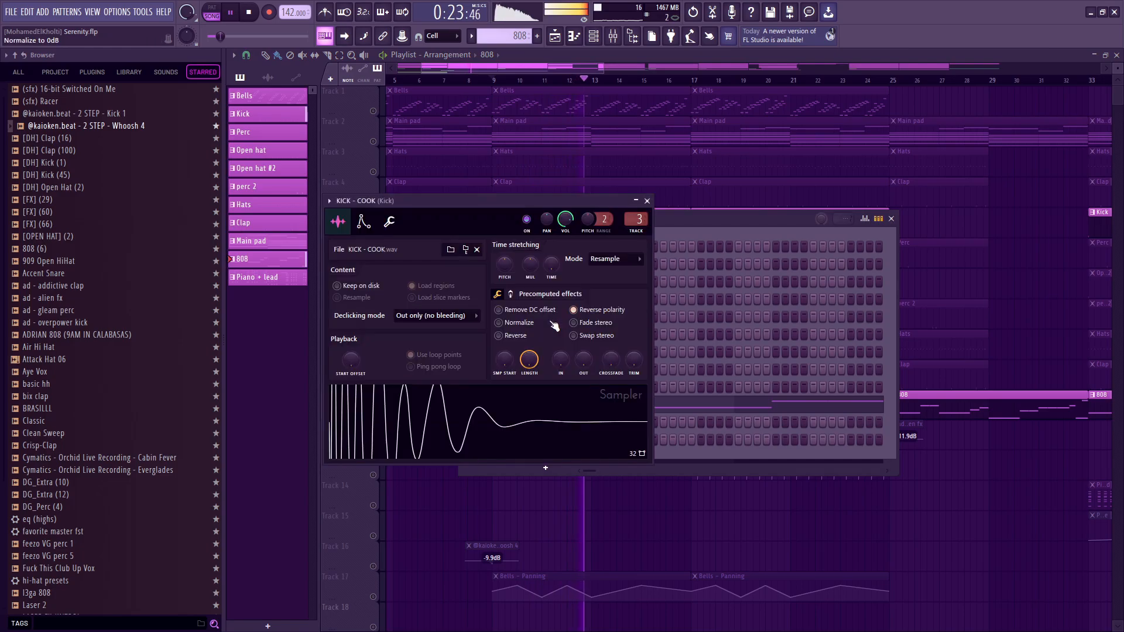
{"action": "key", "text": "space"}
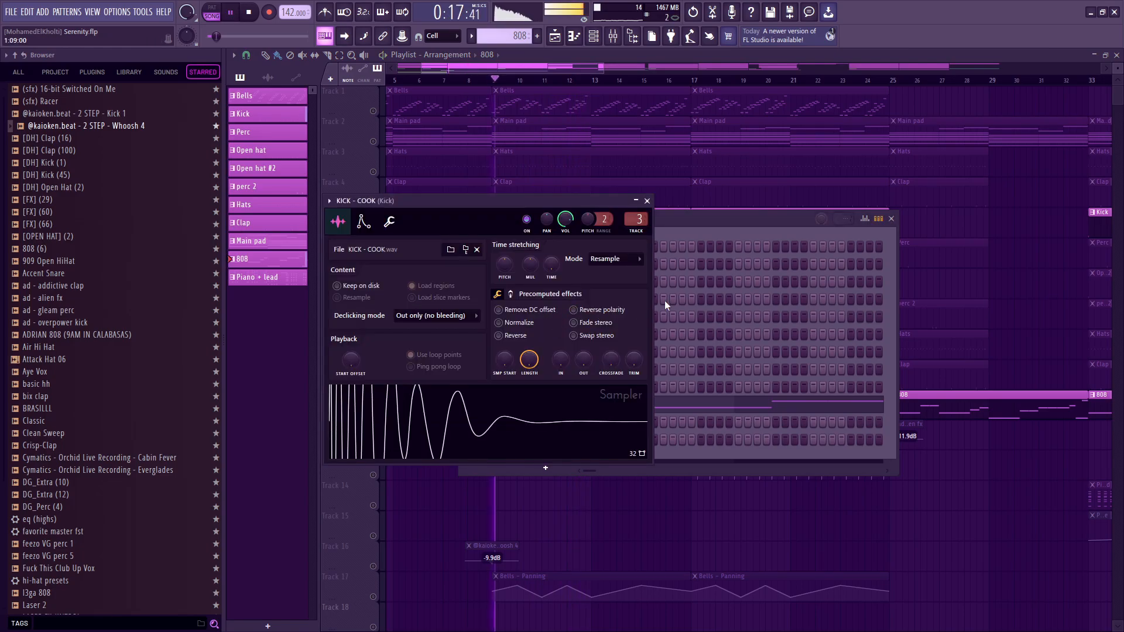
{"action": "key", "text": "Escape"}
{"action": "key", "text": "Escape"}
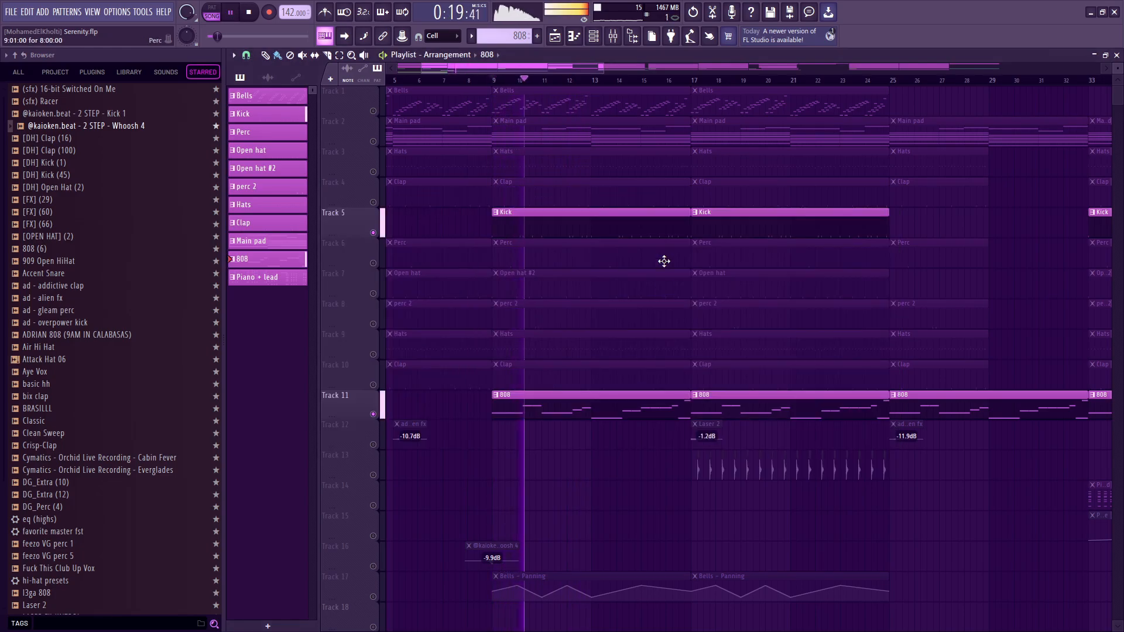
Re-enable Reverse polarity for the KICK - COOK channel and play the soloed Kick and 808 tracks again.
{"action": "left_click", "coordinate": [593, 36]}
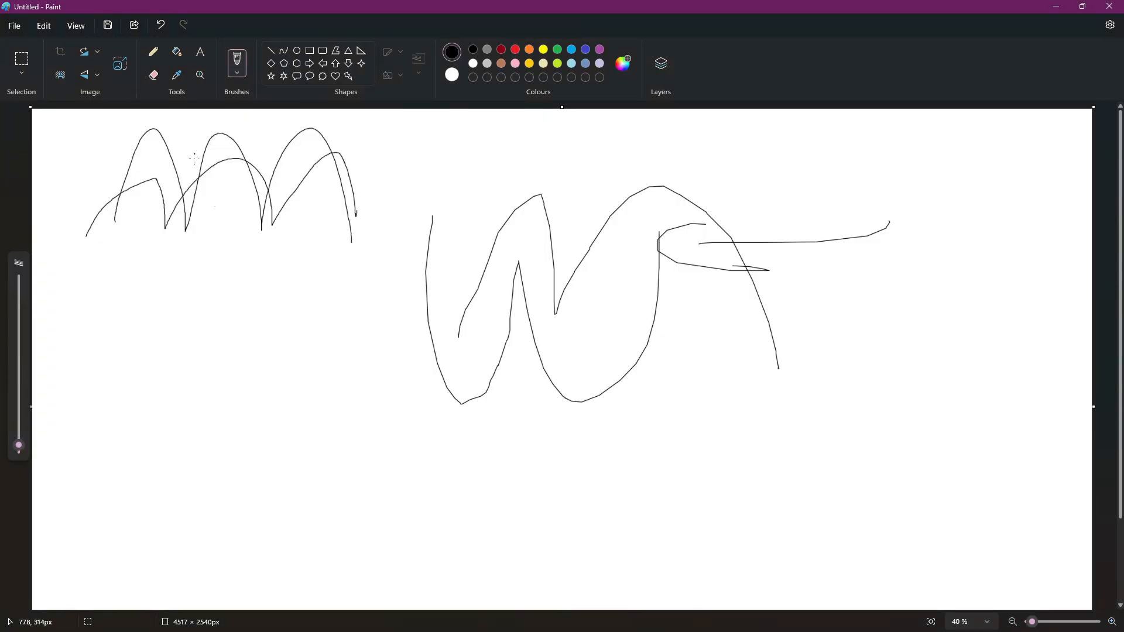
{"action": "left_click_drag", "start_coordinate": [584, 161], "coordinate": [590, 167]}
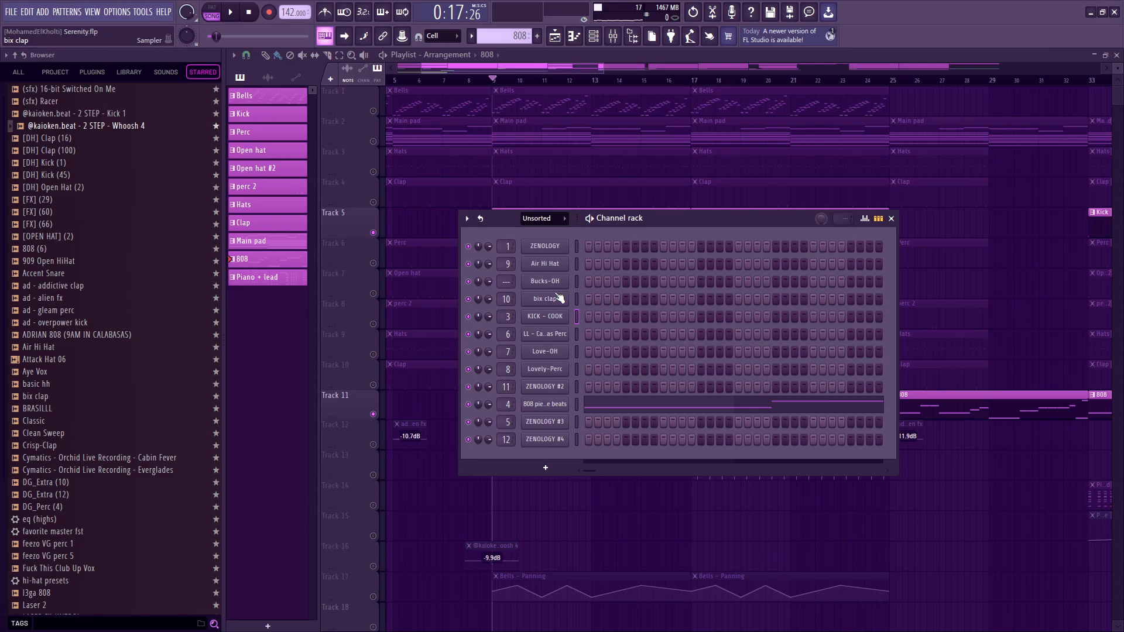
{"action": "left_click", "coordinate": [562, 312]}
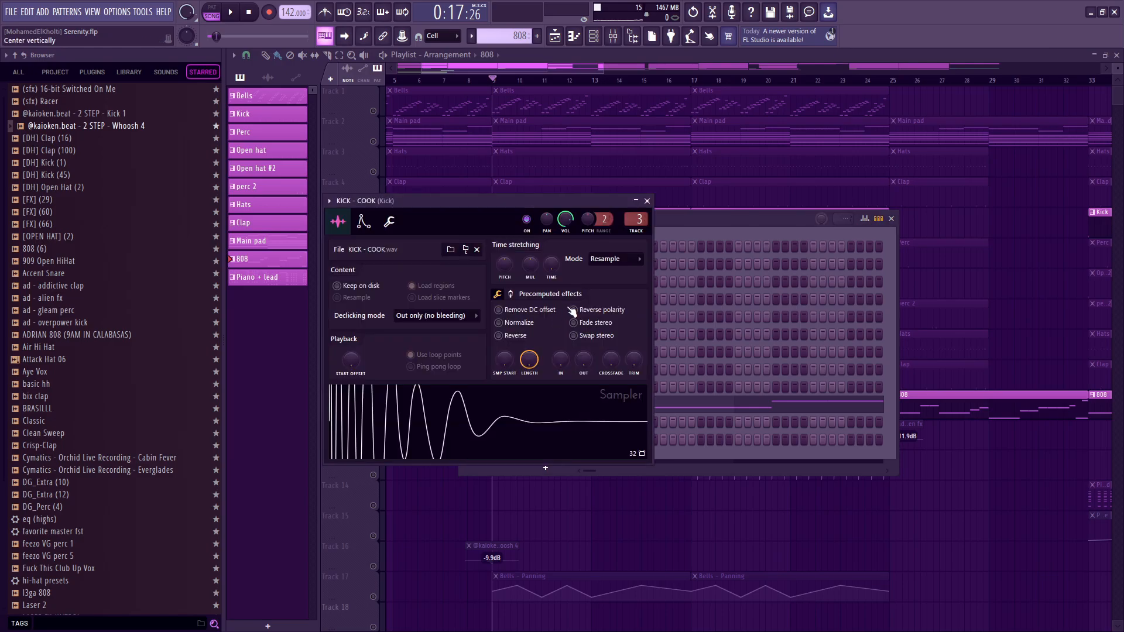
{"action": "left_click", "coordinate": [607, 309]}
{"action": "key", "text": "Escape"}
{"action": "key", "text": "Escape"}
{"action": "key", "text": "space"}
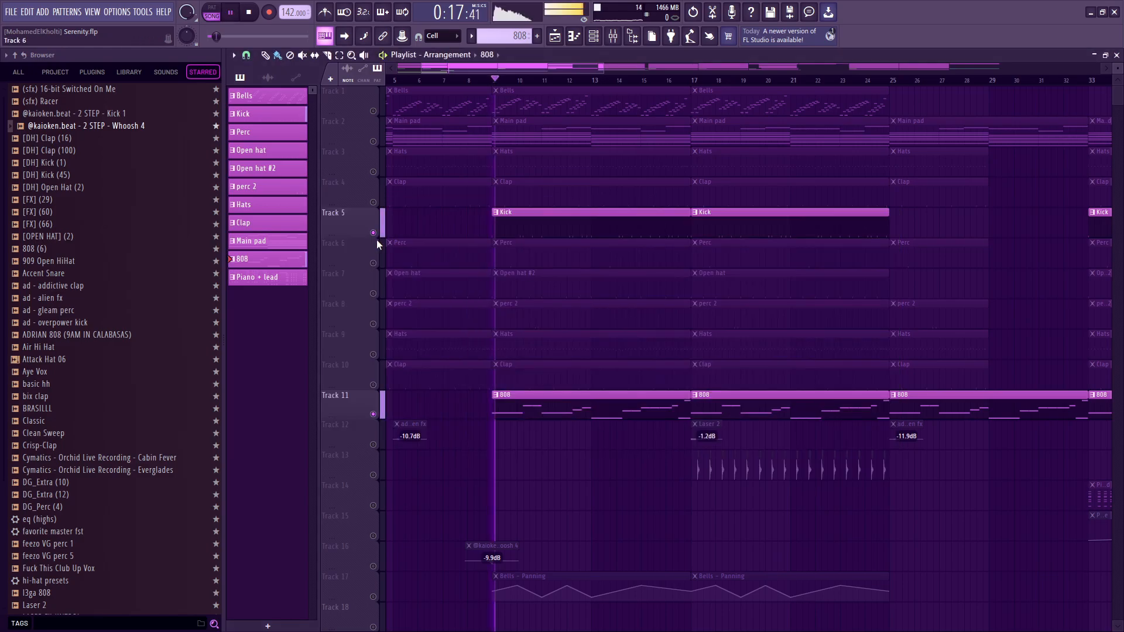
Unsolo the playlist tracks and play the full arrangement from bar 9.
{"action": "right_click", "coordinate": [375, 233]}
{"action": "right_click", "coordinate": [375, 233]}
{"action": "key", "text": "space"}
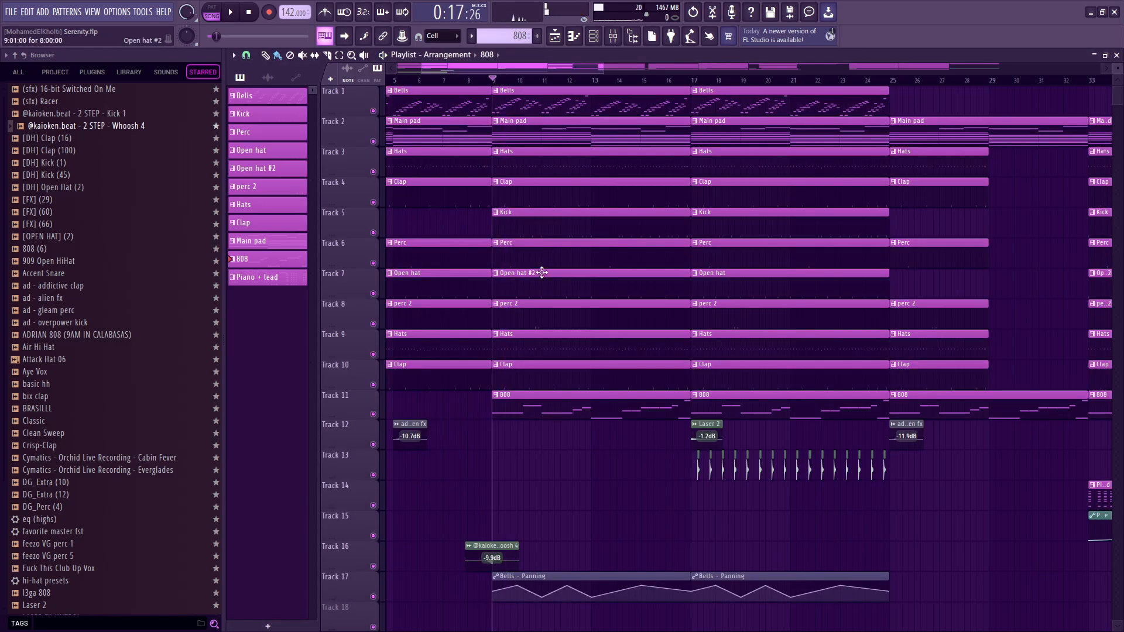
{"action": "key", "text": "space"}
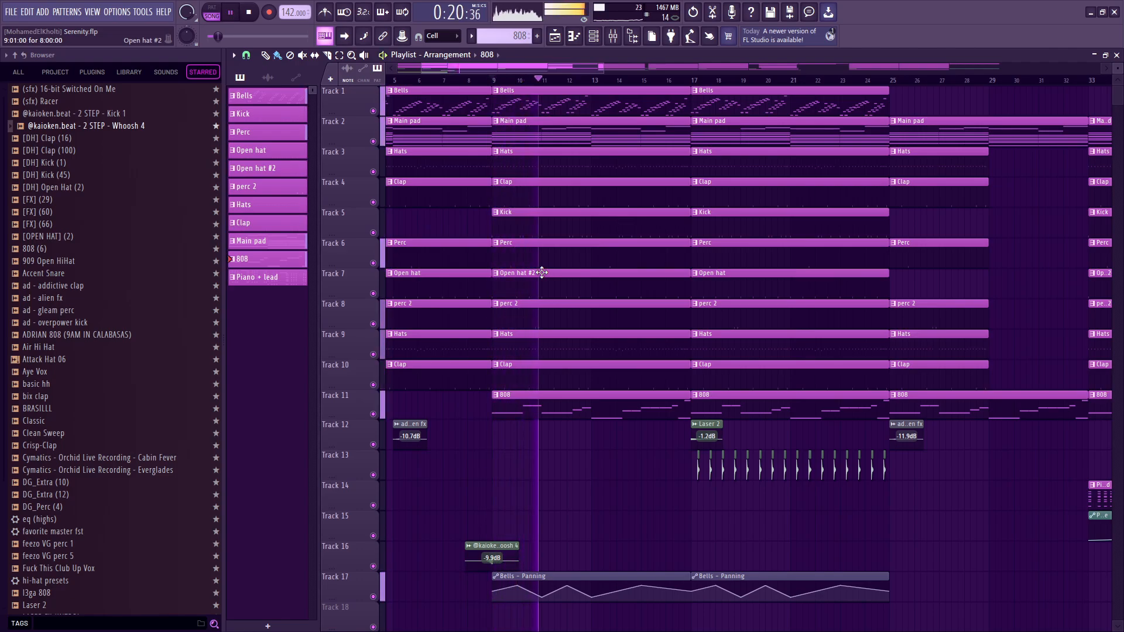
{"action": "key", "text": "space"}
Switch to Paint, close the untitled drawing and return to the FL Studio playlist.
{"action": "key", "text": "alt+Tab"}
{"action": "left_click", "coordinate": [1109, 6]}
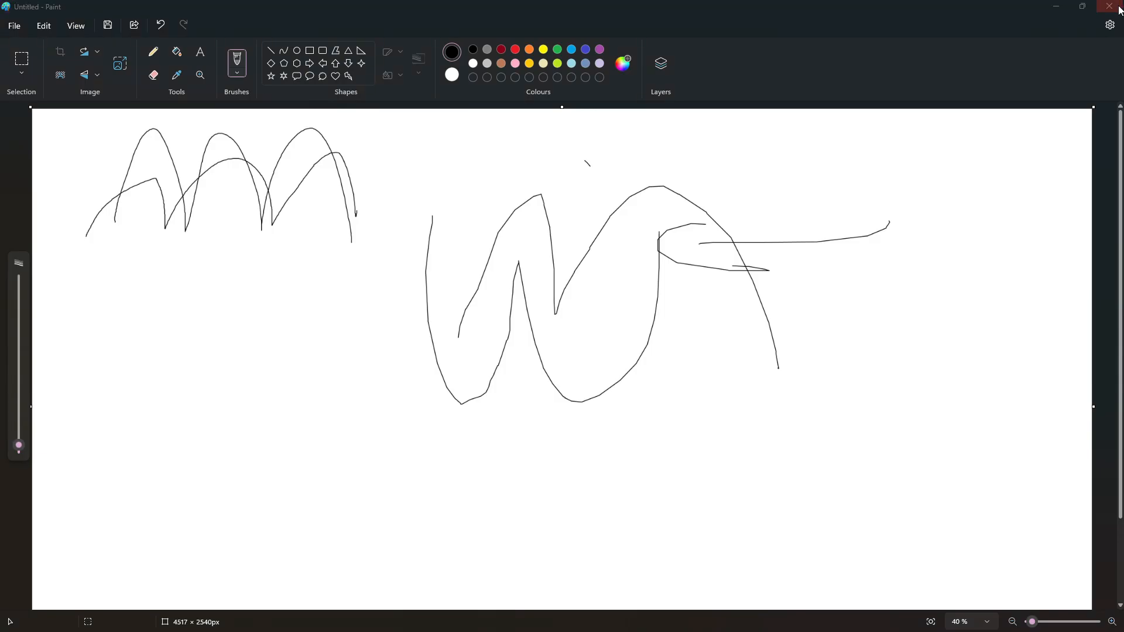
{"action": "left_click", "coordinate": [586, 361]}
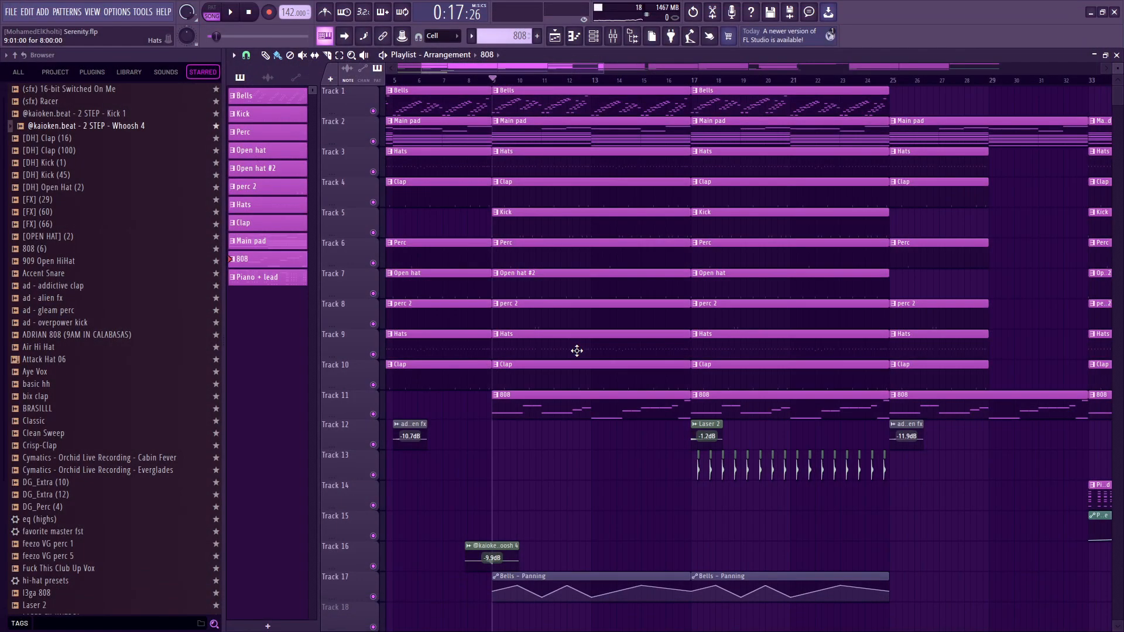
Move the Perc clip at bar 9 from Track 6 to Track 3, and open Fruity Limiter on the 808 mixer track.
{"action": "left_click_drag", "start_coordinate": [581, 246], "coordinate": [600, 155]}
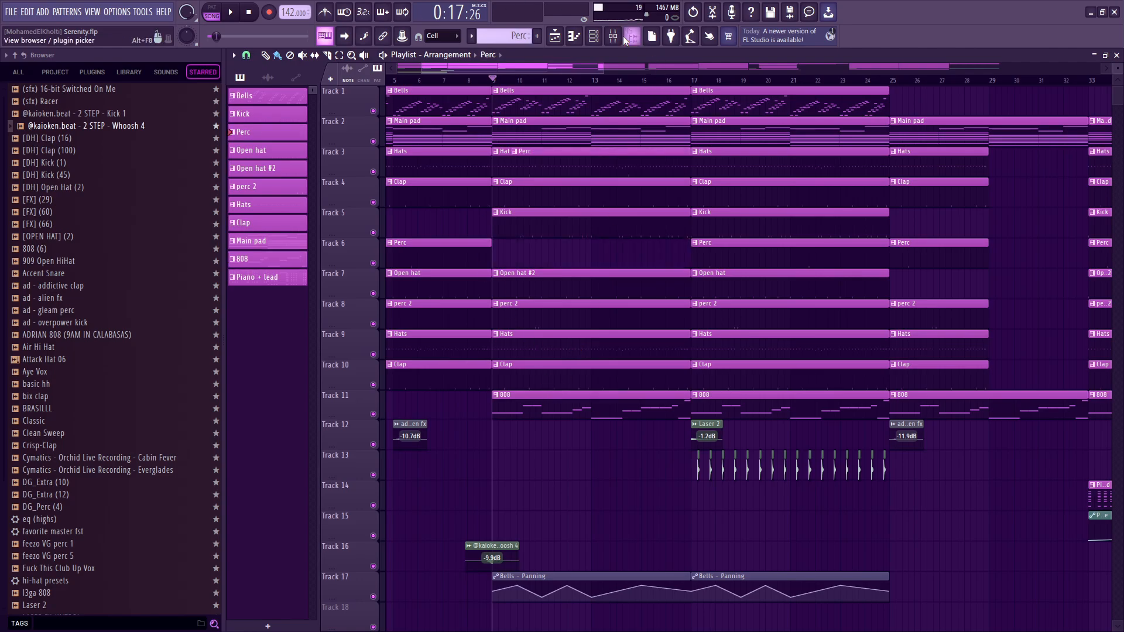
{"action": "left_click", "coordinate": [607, 35]}
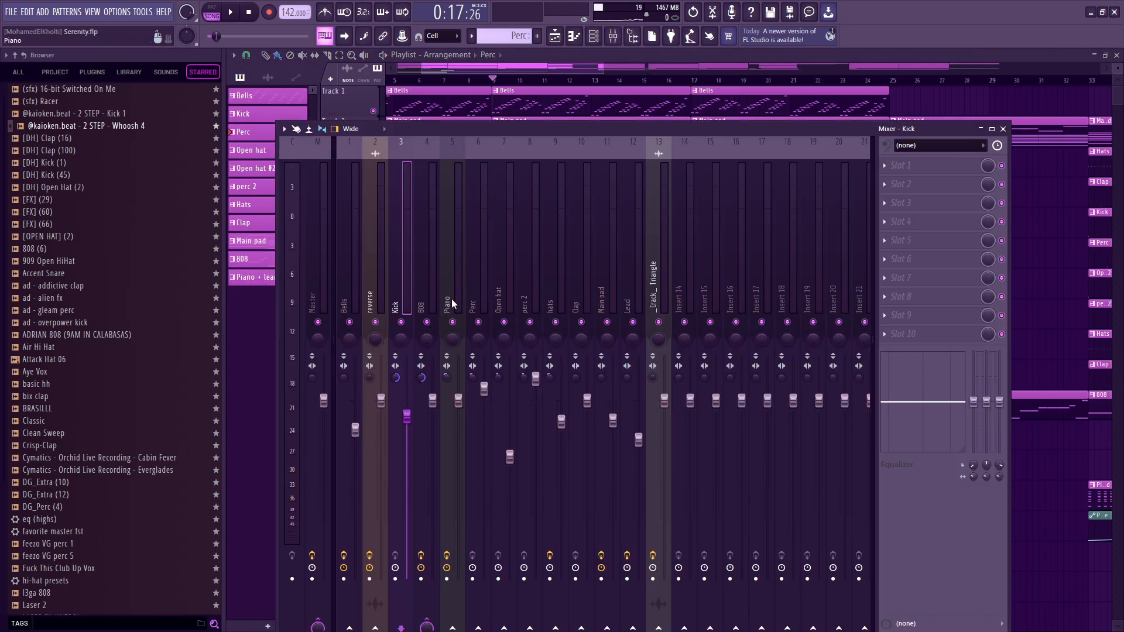
{"action": "left_click", "coordinate": [420, 286]}
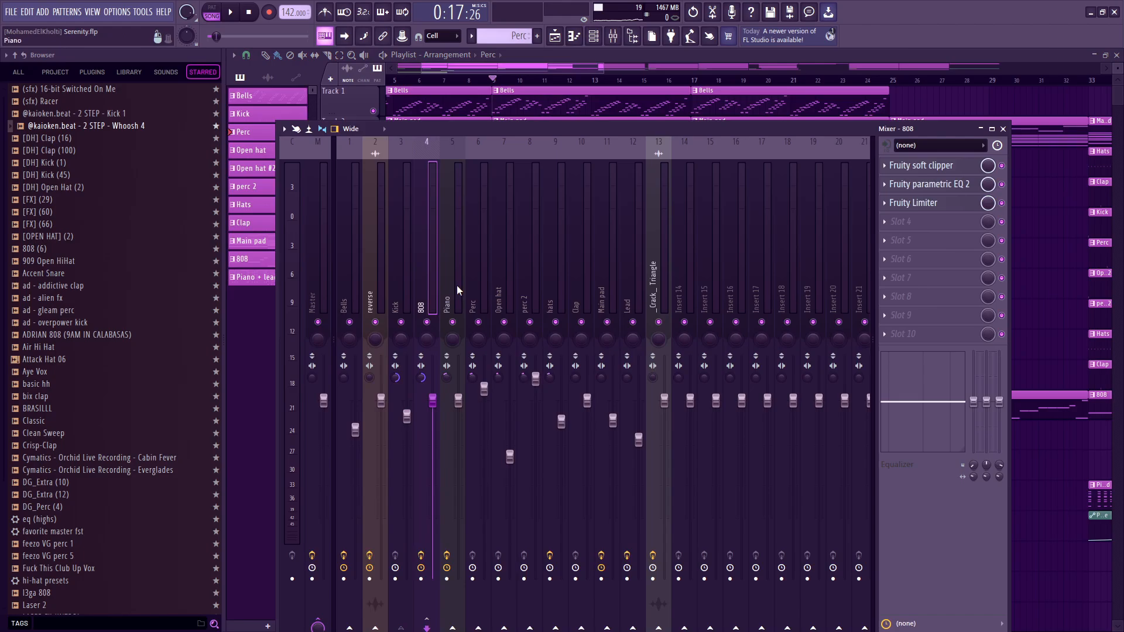
{"action": "left_click", "coordinate": [942, 205]}
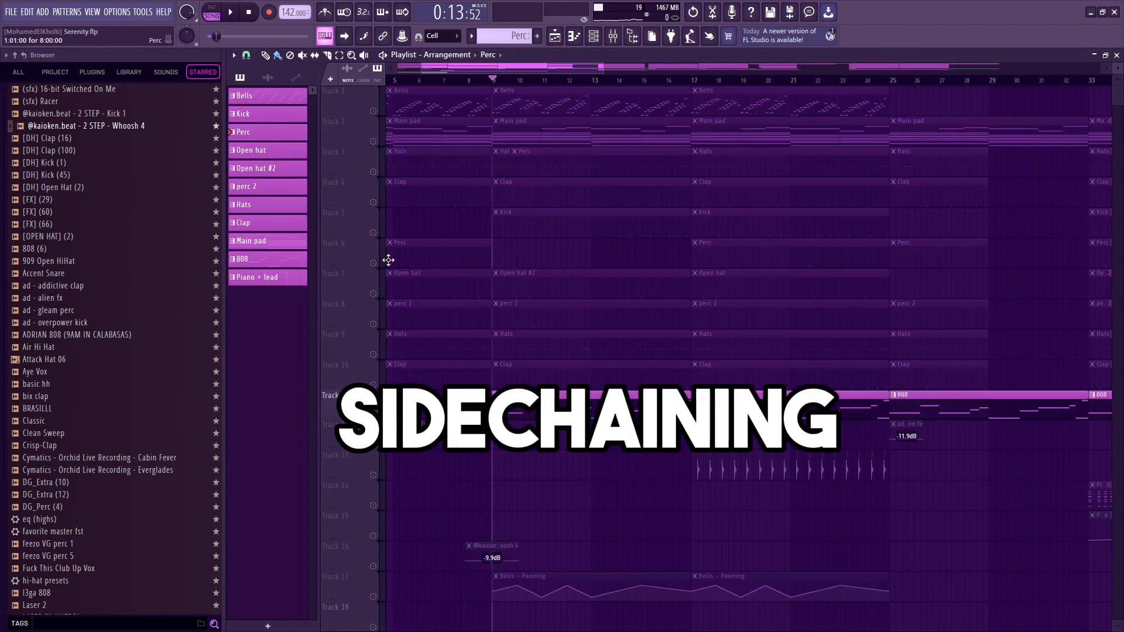
Play the soloed Kick and 808 with the 808's Fruity Limiter bypassed, and reopen the limiter with it switched back on.
{"action": "scroll", "coordinate": [381, 238], "scroll_direction": "down", "scroll_amount": 5}
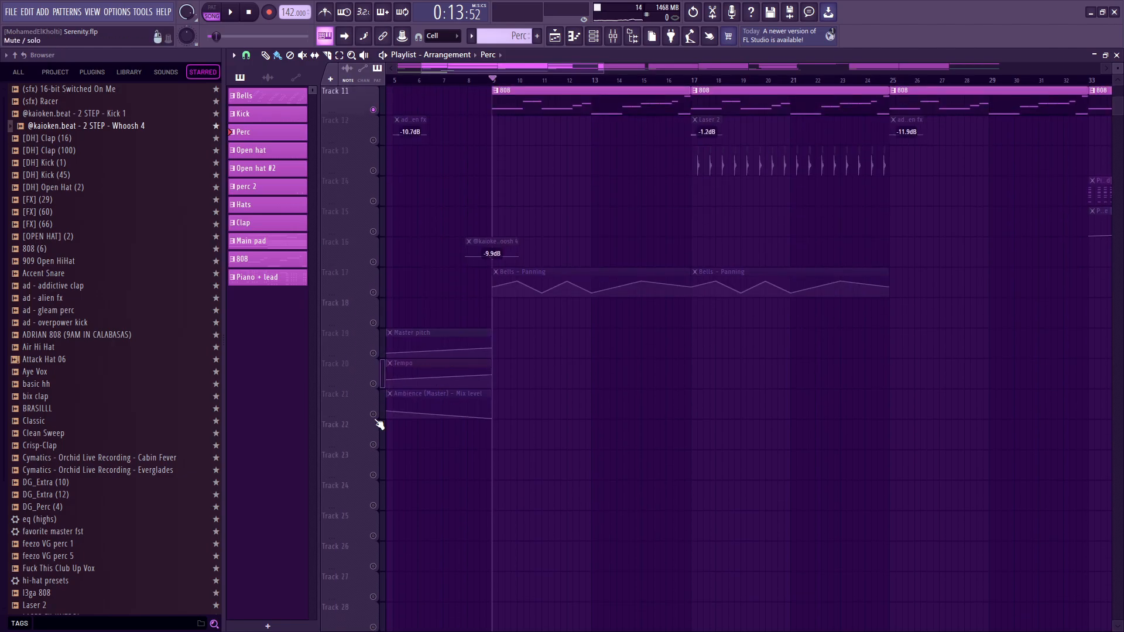
{"action": "scroll", "coordinate": [569, 377], "scroll_direction": "up", "scroll_amount": 5}
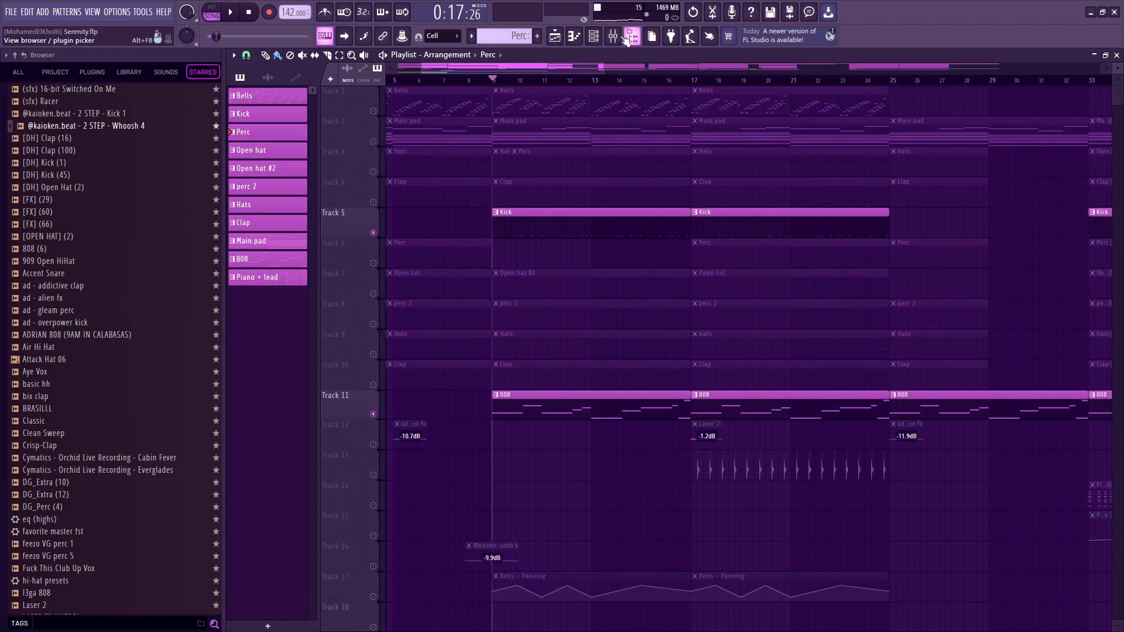
{"action": "left_click", "coordinate": [614, 37]}
{"action": "left_click", "coordinate": [950, 203]}
{"action": "left_click", "coordinate": [949, 204]}
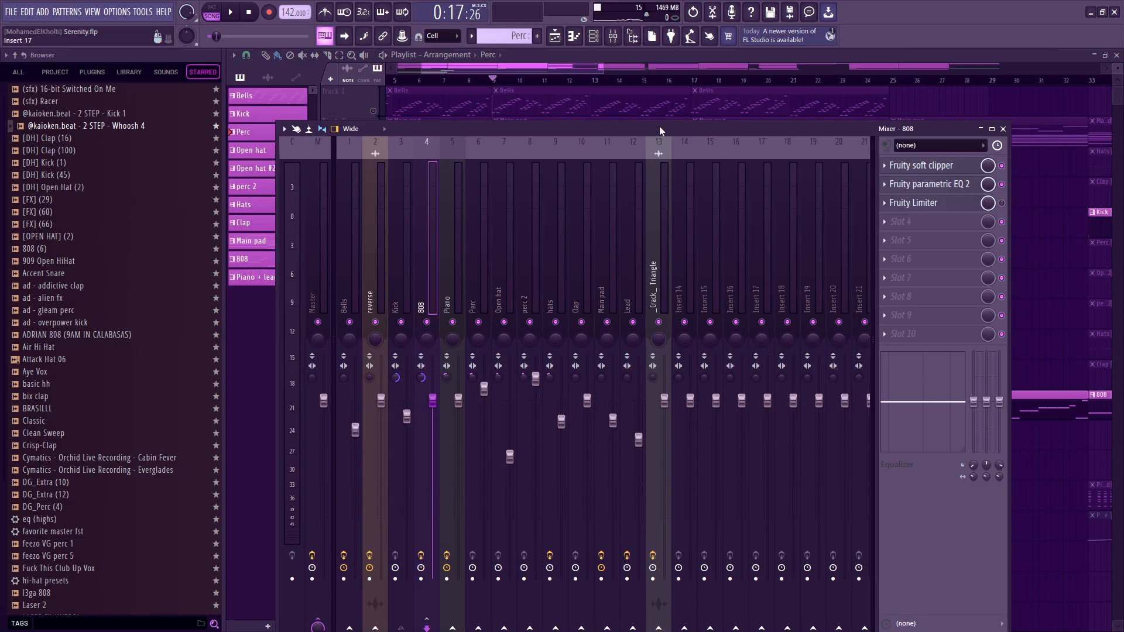
{"action": "key", "text": "space"}
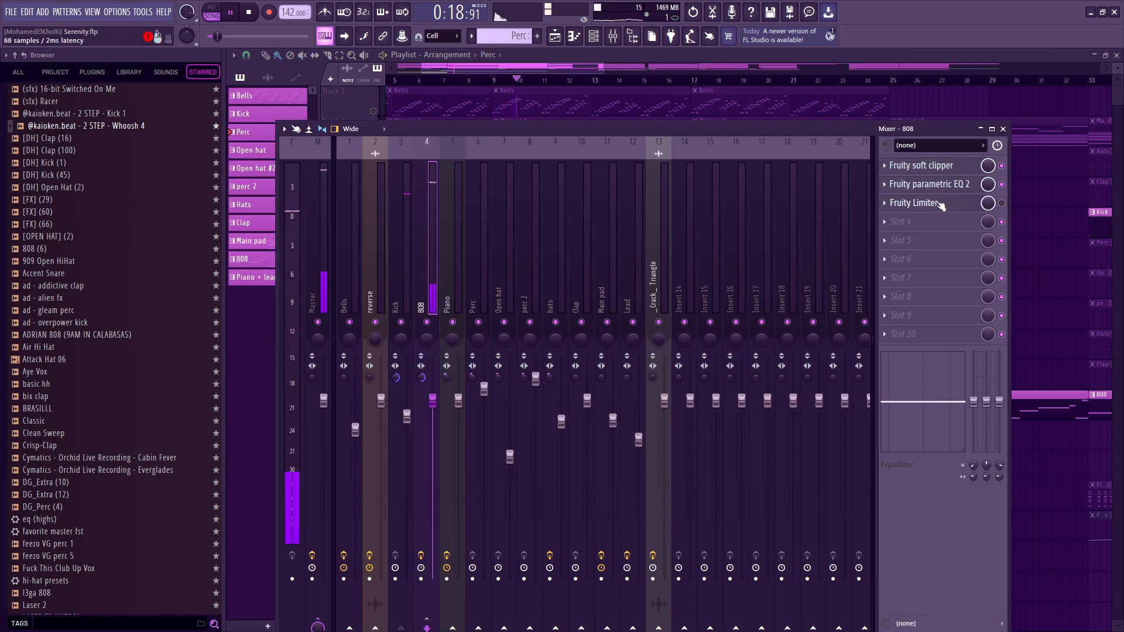
{"action": "key", "text": "space"}
{"action": "left_click", "coordinate": [939, 203]}
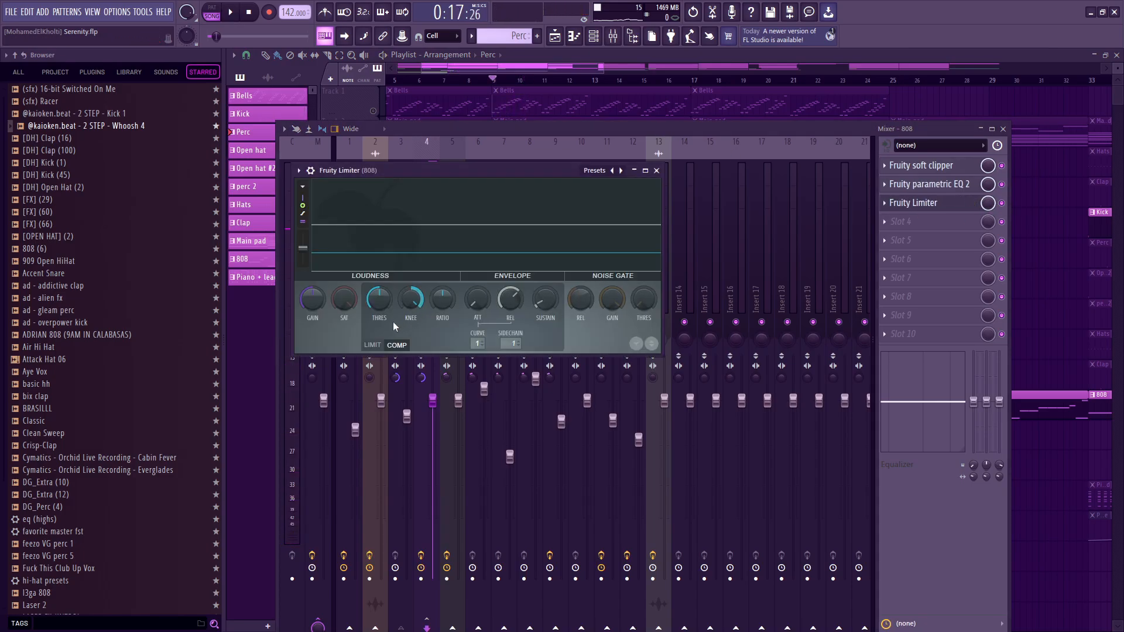
Try the 808 limiter's compressor threshold at -60 dB and -15.4 dB during playback, undo the tweak, and raise the threshold by ear.
{"action": "left_click_drag", "start_coordinate": [388, 300], "coordinate": [381, 303]}
{"action": "key", "text": "space"}
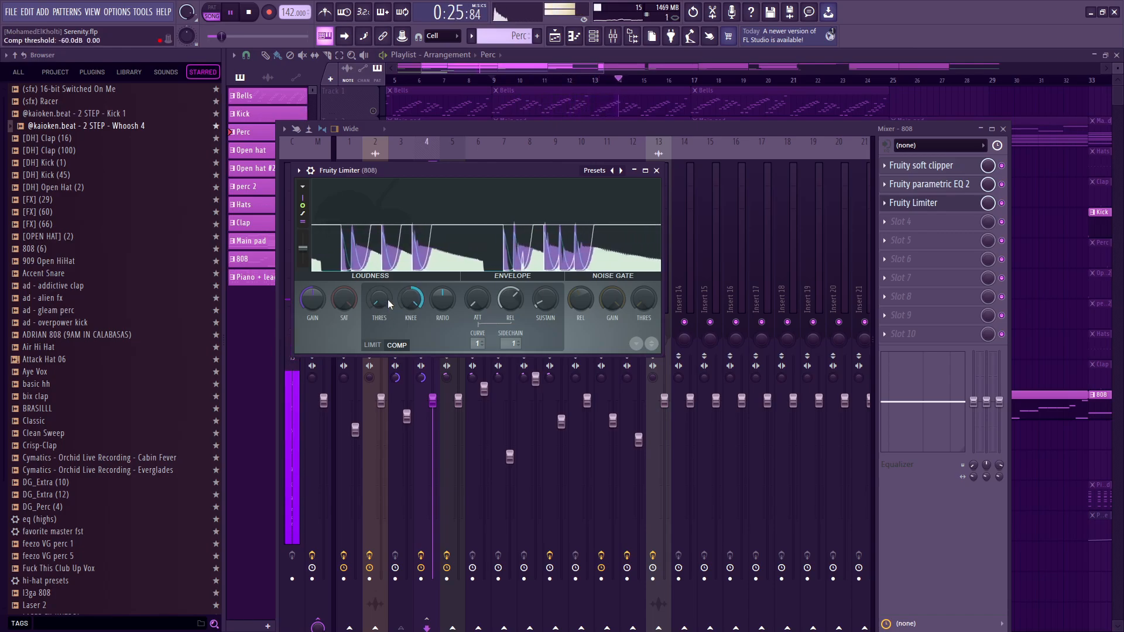
{"action": "left_click_drag", "start_coordinate": [388, 300], "coordinate": [387, 298]}
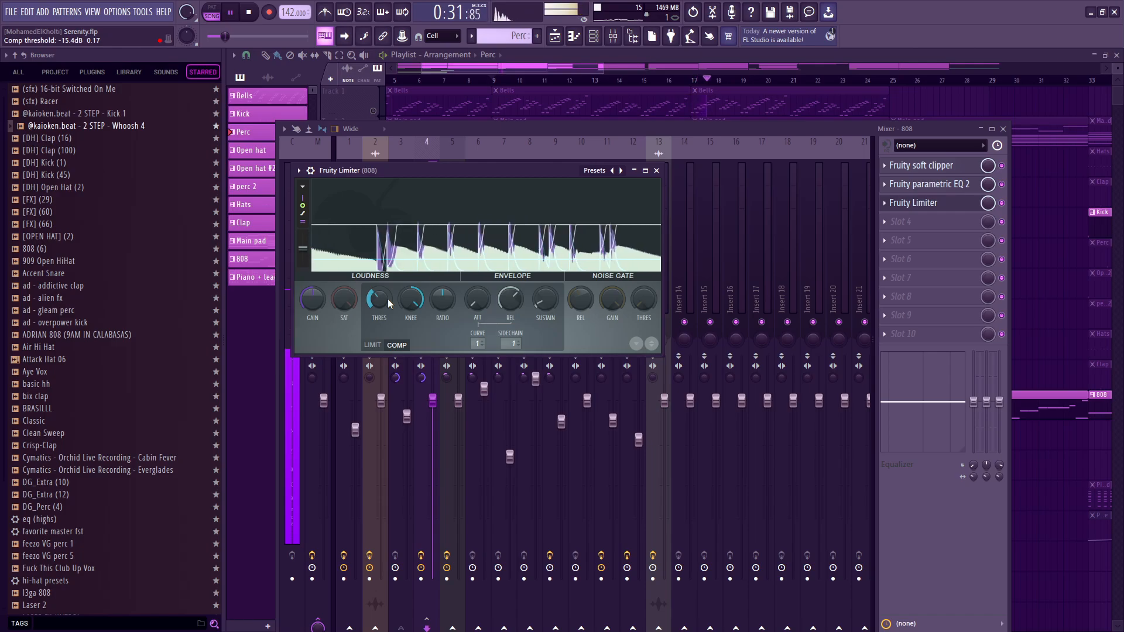
{"action": "key", "text": "ctrl+z"}
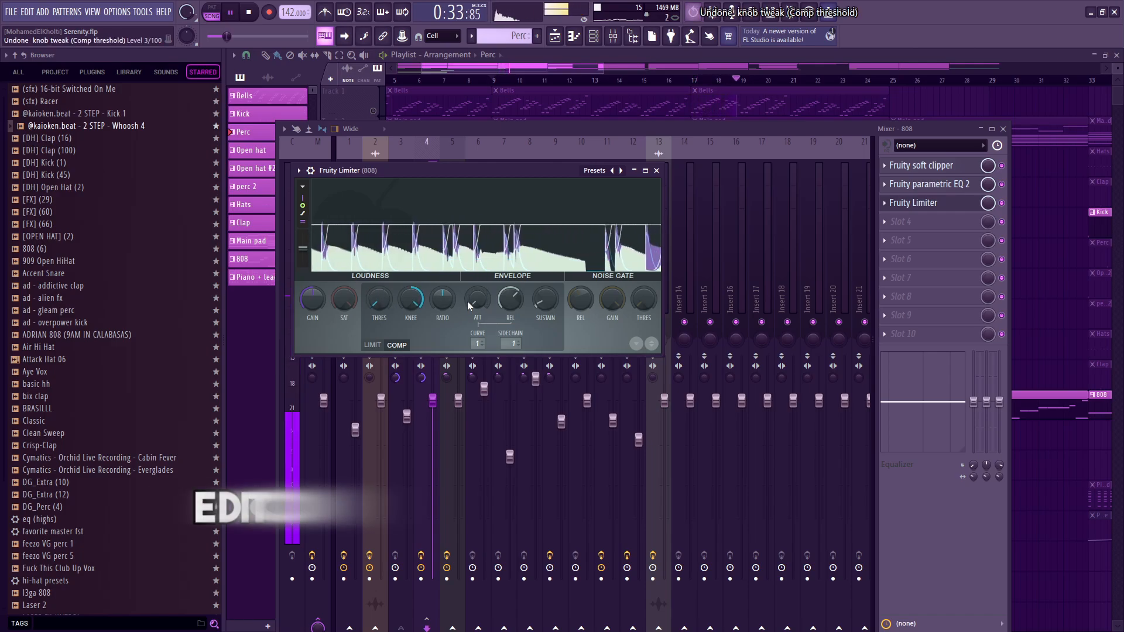
{"action": "left_click_drag", "start_coordinate": [379, 306], "coordinate": [379, 297]}
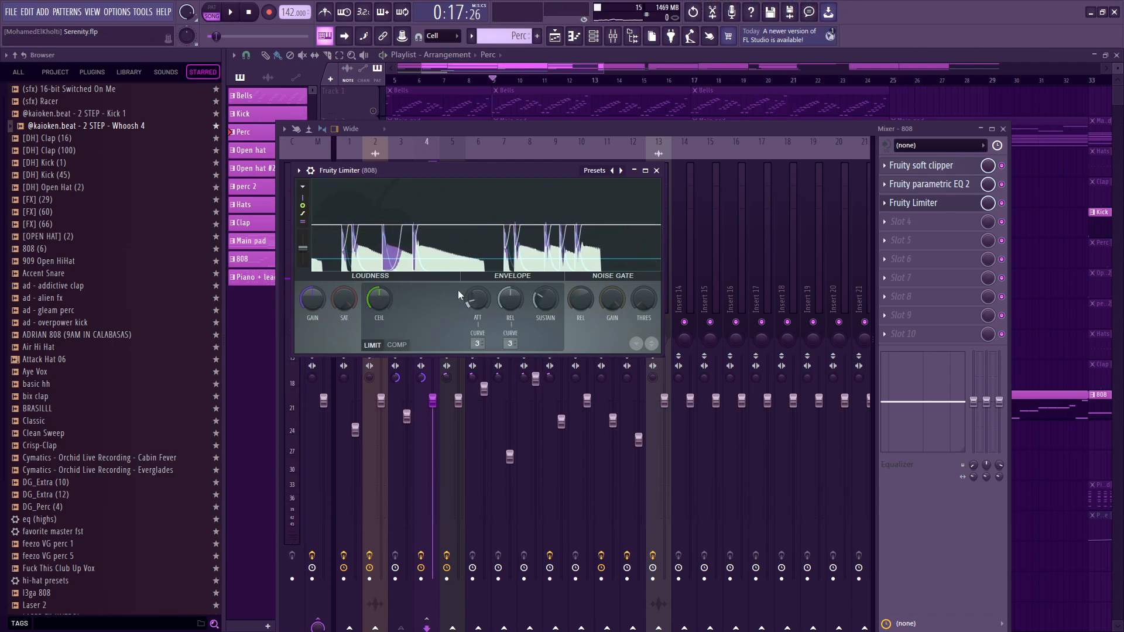
{"action": "key", "text": "Escape"}
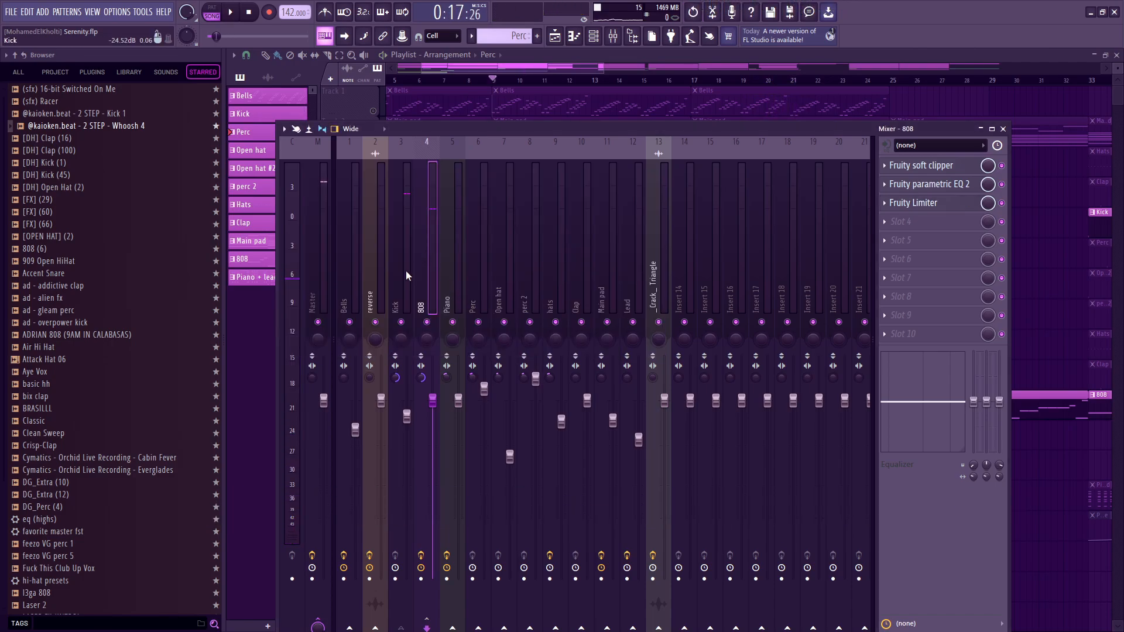
Move the mixer window up to examine the Kick's routing to the 808, and reopen the 808 track's Fruity Limiter in COMP mode.
{"action": "left_click", "coordinate": [407, 274]}
{"action": "left_click_drag", "start_coordinate": [554, 129], "coordinate": [553, 58]}
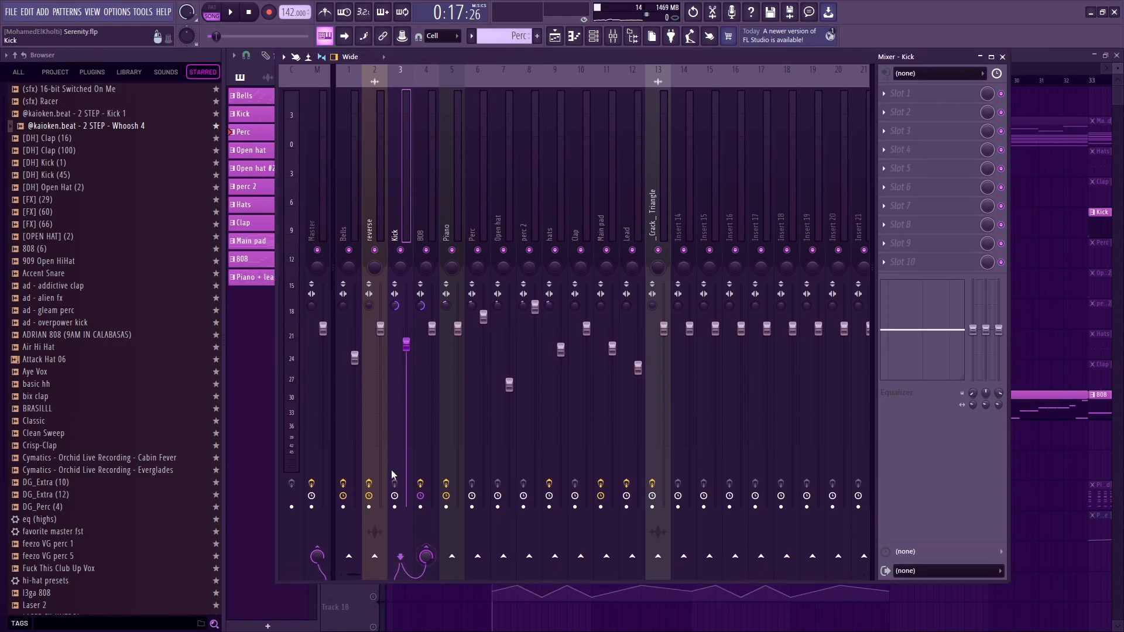
{"action": "left_click", "coordinate": [421, 194]}
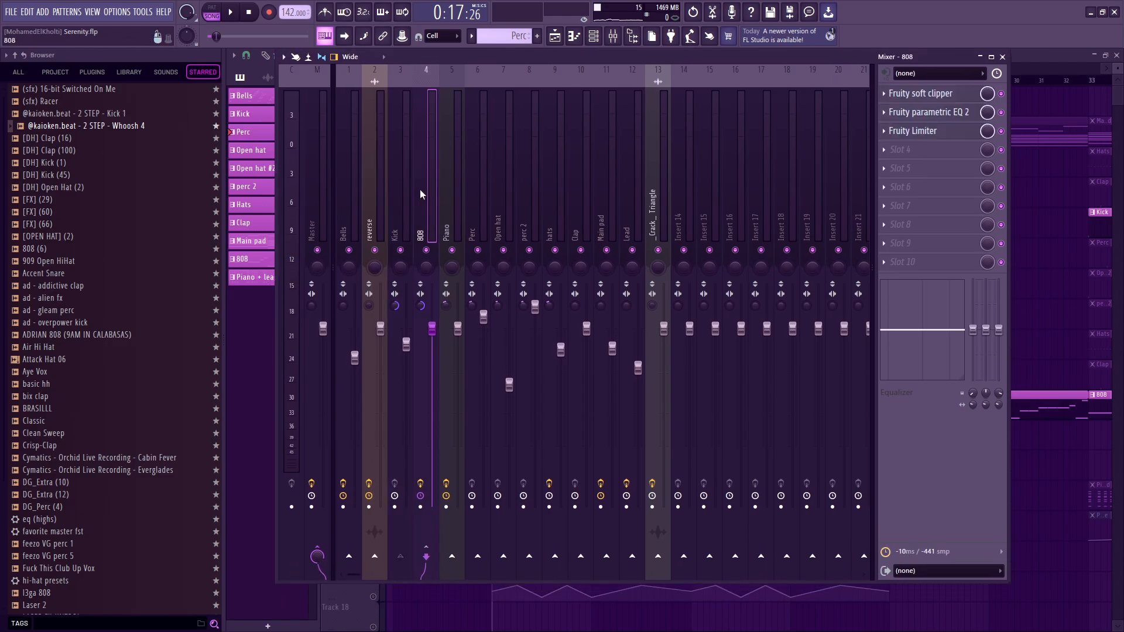
{"action": "left_click", "coordinate": [925, 130]}
{"action": "left_click", "coordinate": [398, 345]}
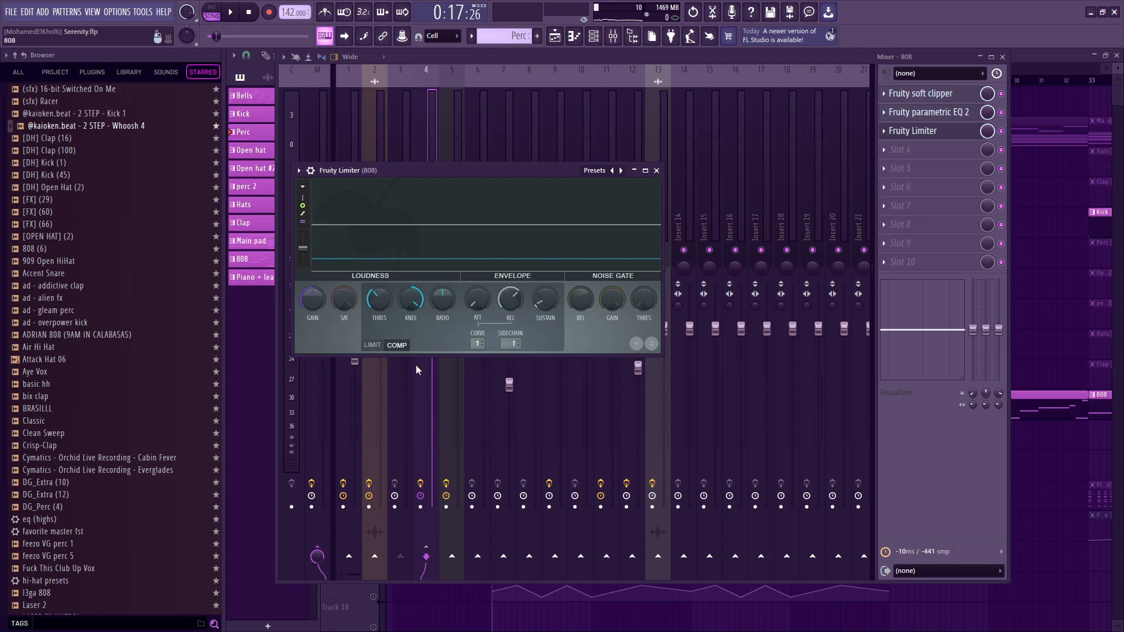
Try adjusting the compressor threshold and ratio in the 808's Fruity Limiter, and undo the knob tweaks.
{"action": "left_click_drag", "start_coordinate": [379, 299], "coordinate": [379, 321]}
{"action": "left_click_drag", "start_coordinate": [442, 299], "coordinate": [443, 302]}
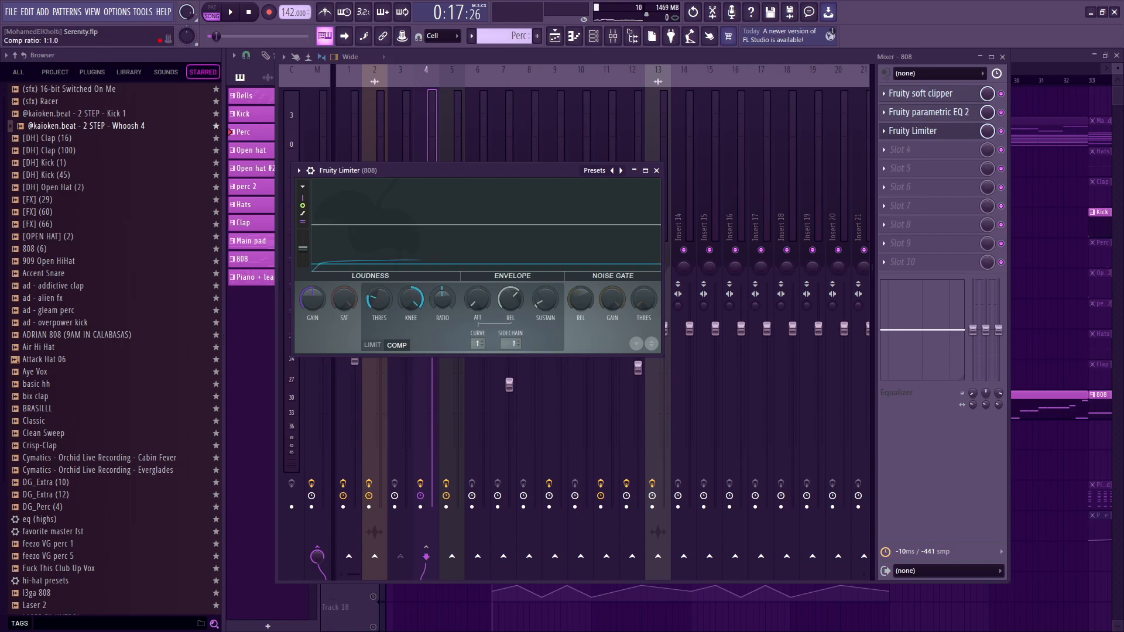
{"action": "key", "text": "super"}
{"action": "key", "text": "super"}
{"action": "key", "text": "ctrl+z"}
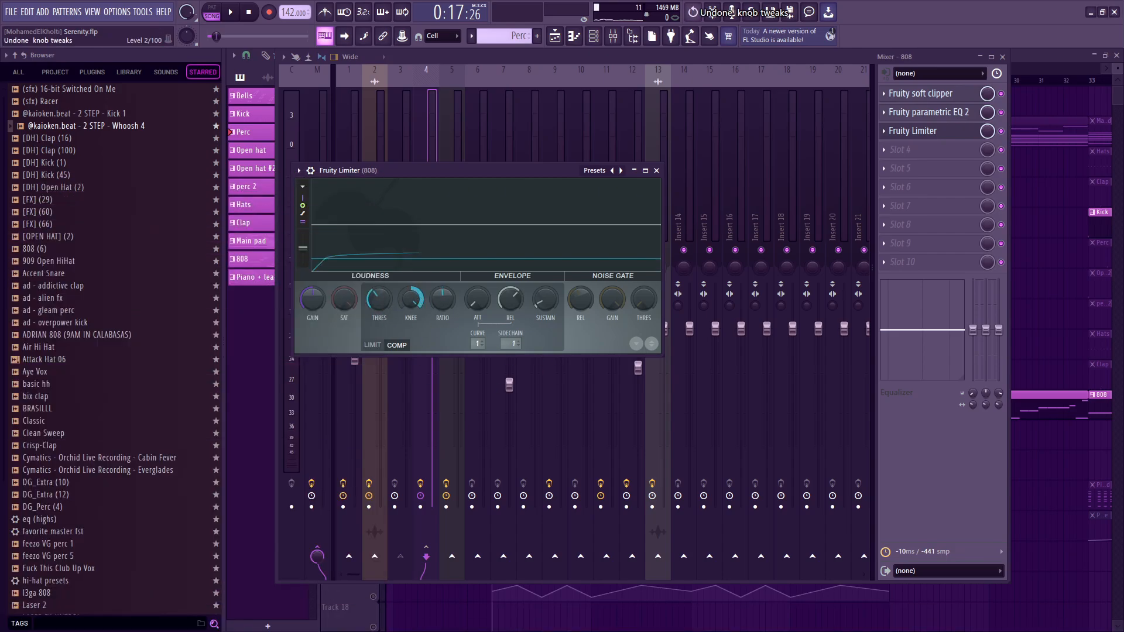
{"action": "key", "text": "ctrl+z"}
Readjust the 808 limiter's compressor knobs, play the Kick and 808 briefly, and return to the playlist with the limiter and mixer closed.
{"action": "left_click_drag", "start_coordinate": [411, 299], "coordinate": [379, 316]}
{"action": "key", "text": "space"}
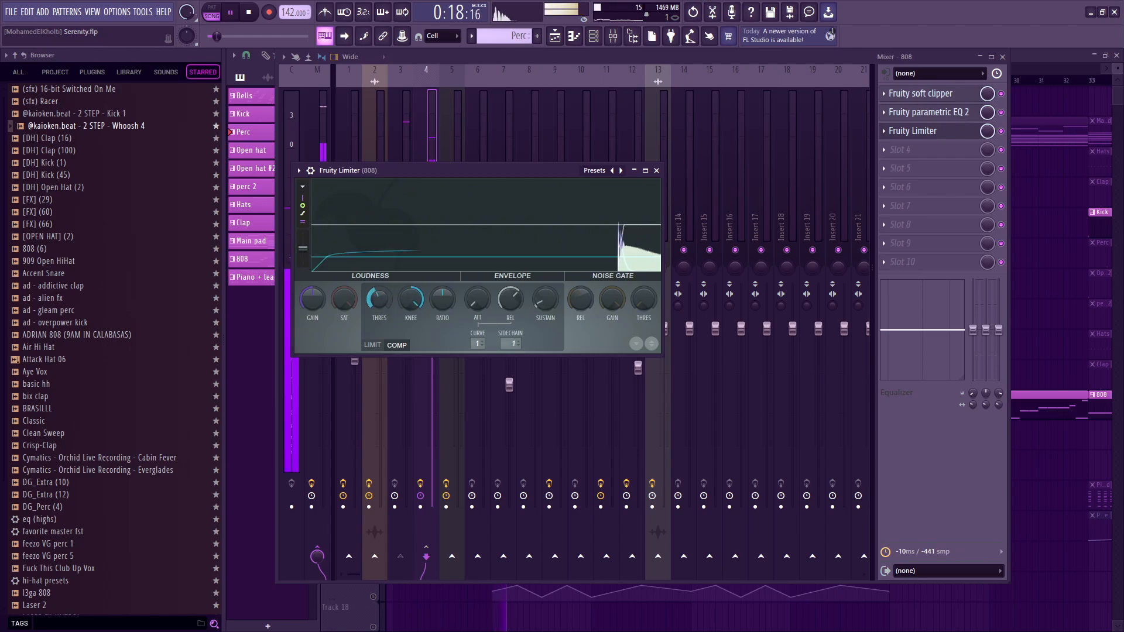
{"action": "key", "text": "Escape"}
{"action": "key", "text": "Escape"}
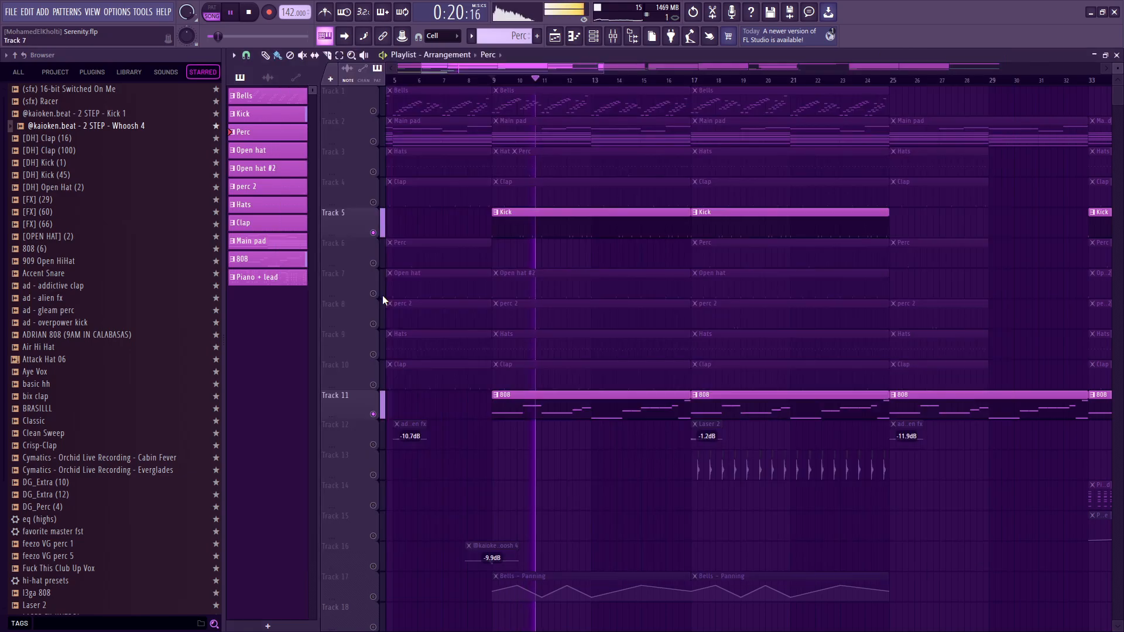
{"action": "scroll", "coordinate": [634, 358], "scroll_direction": "down", "scroll_amount": 5}
{"action": "key", "text": "space"}
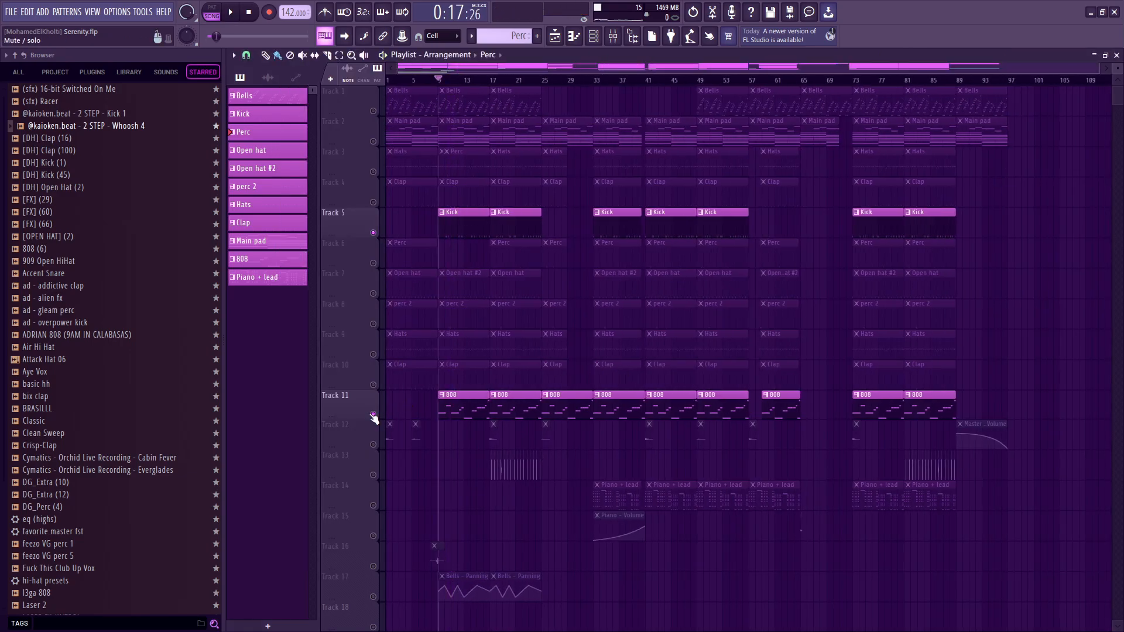
Unsolo the Kick and 808 playlist tracks so the whole arrangement is active.
{"action": "right_click", "coordinate": [372, 414]}
{"action": "right_click", "coordinate": [373, 413]}
{"action": "scroll", "coordinate": [755, 348], "scroll_direction": "down", "scroll_amount": 4}
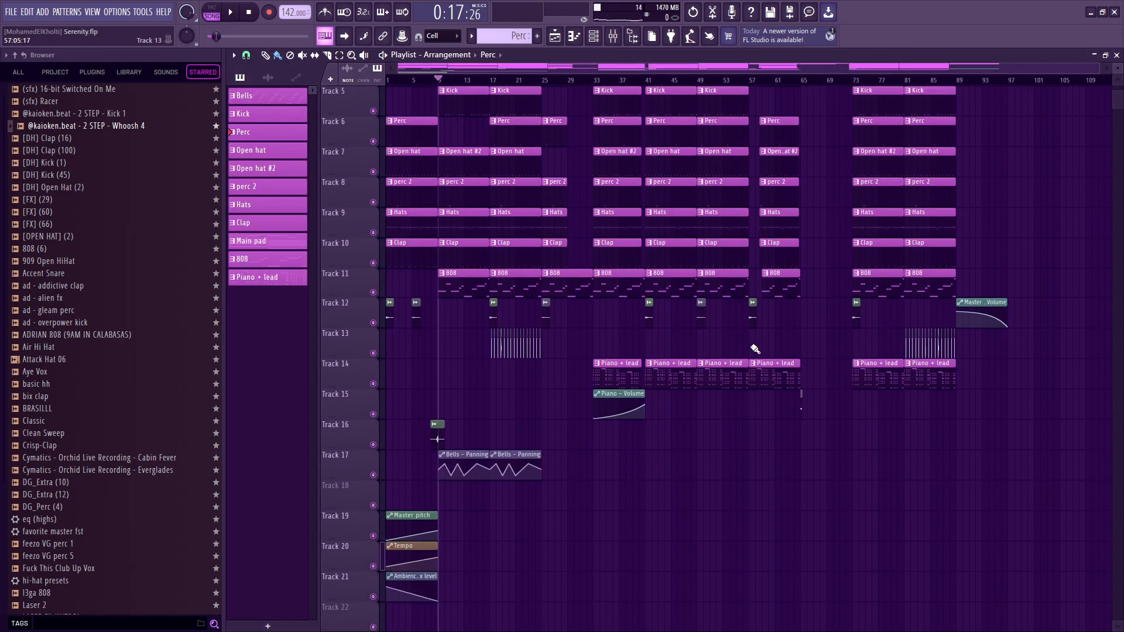
{"action": "scroll", "coordinate": [629, 365], "scroll_direction": "up", "scroll_amount": 4}
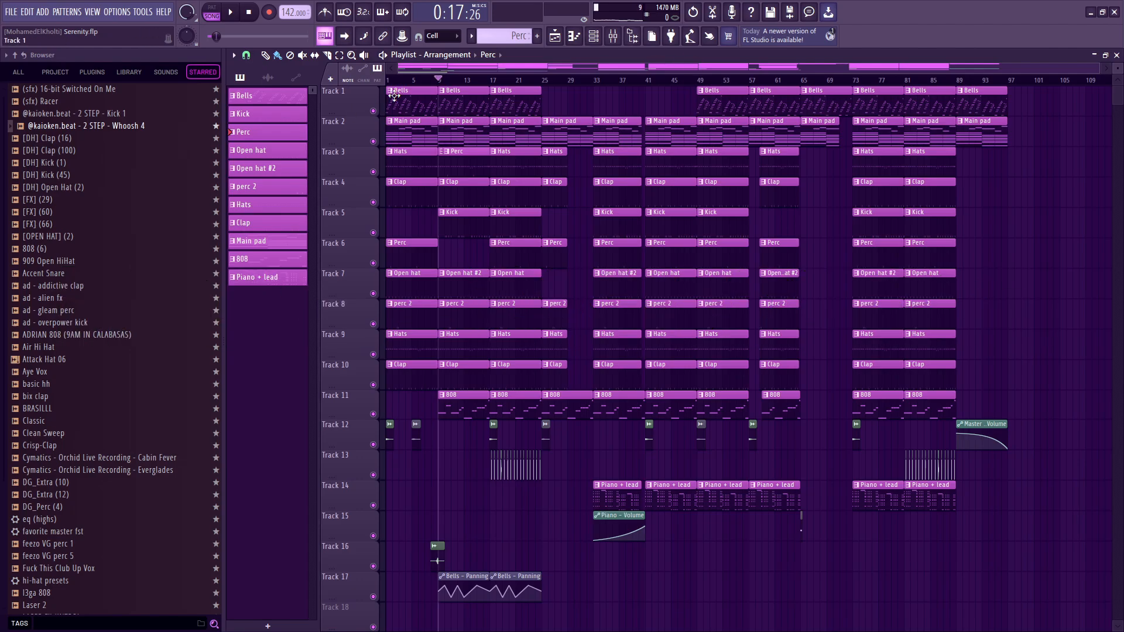
Play the full intro from bar 1, and examine the Master pitch, Tempo and Ambience automation on Tracks 19 to 21.
{"action": "key", "text": "space"}
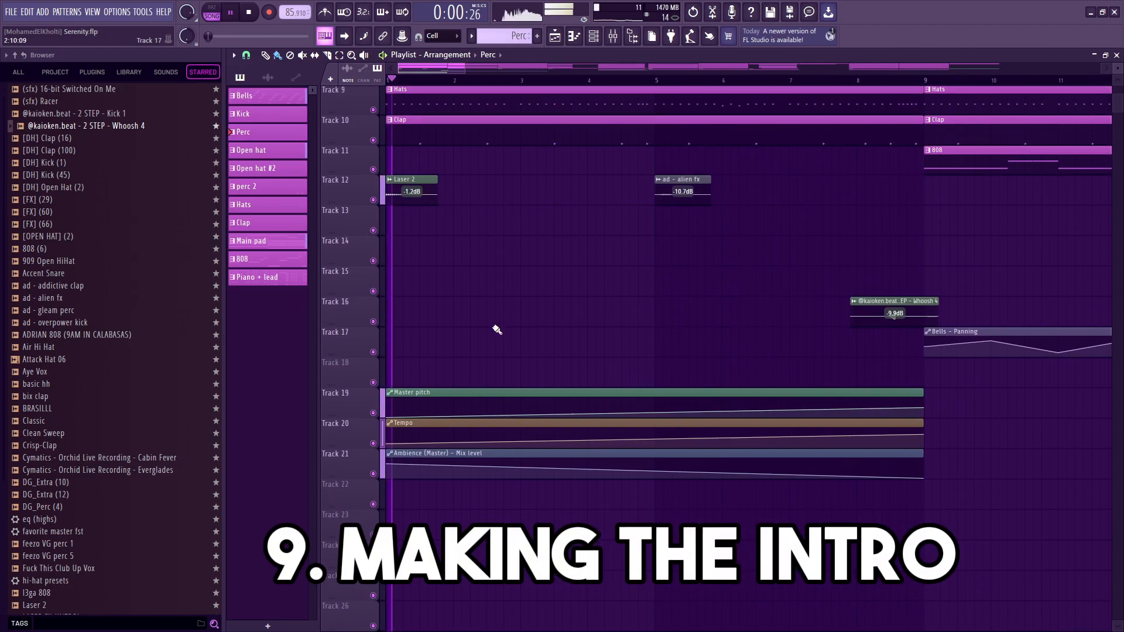
{"action": "scroll", "coordinate": [496, 330], "scroll_direction": "up", "scroll_amount": 6}
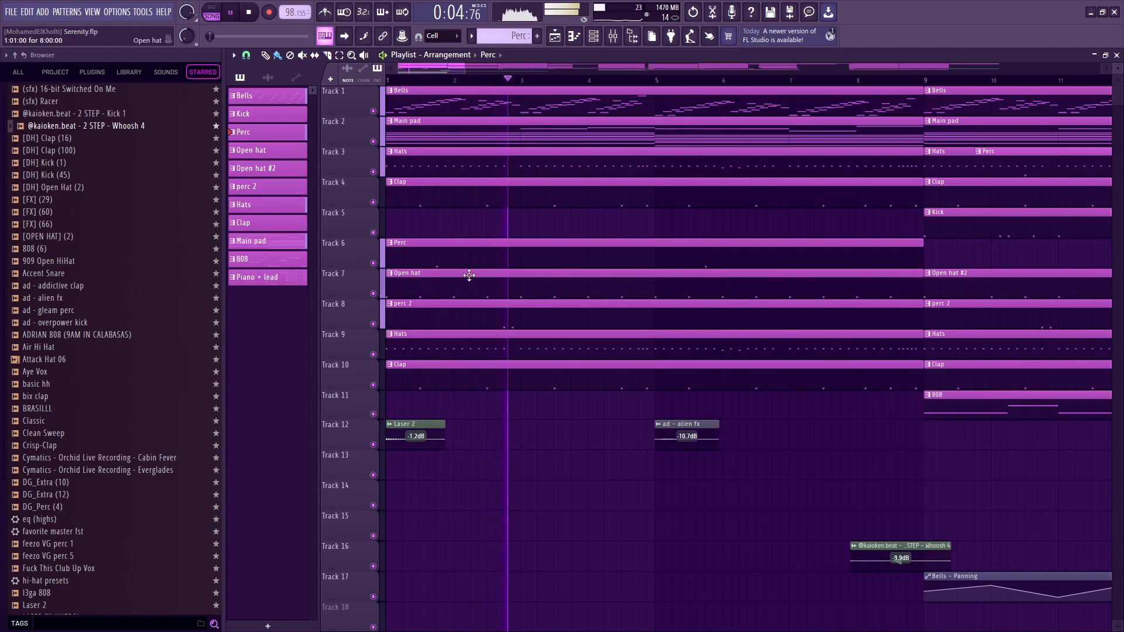
{"action": "key", "text": "space"}
{"action": "scroll", "coordinate": [648, 399], "scroll_direction": "down", "scroll_amount": 6}
{"action": "scroll", "coordinate": [564, 450], "scroll_direction": "down", "scroll_amount": 6}
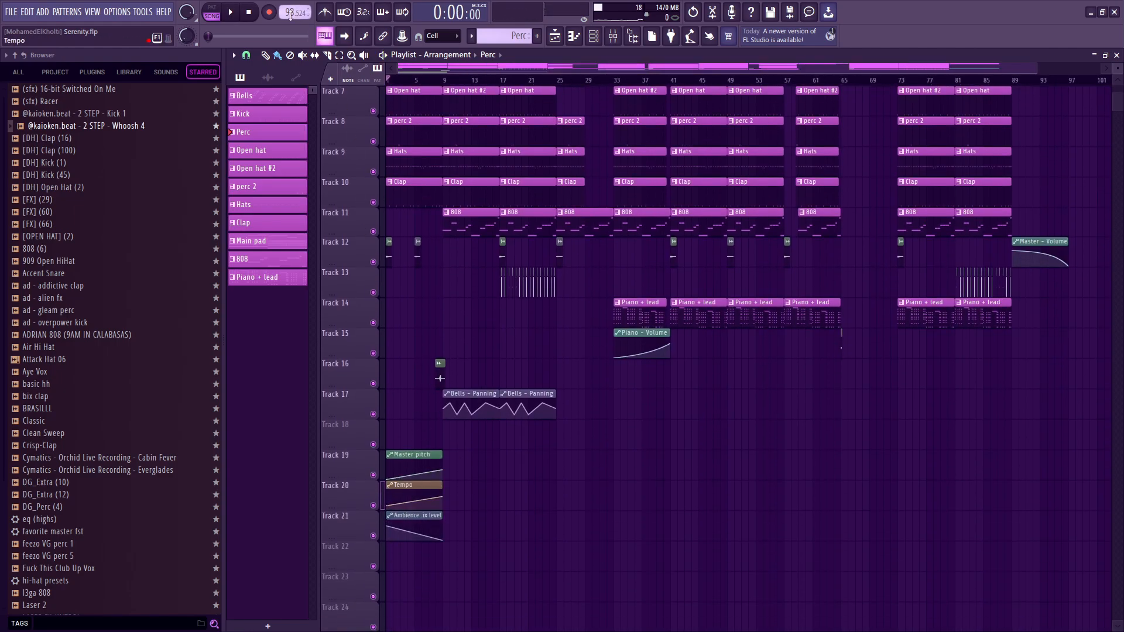
Move the playhead to bar 9 and bring up the Create automation clip option for the project tempo.
{"action": "scroll", "coordinate": [454, 114], "scroll_direction": "up", "scroll_amount": 3}
{"action": "left_click", "coordinate": [444, 81]}
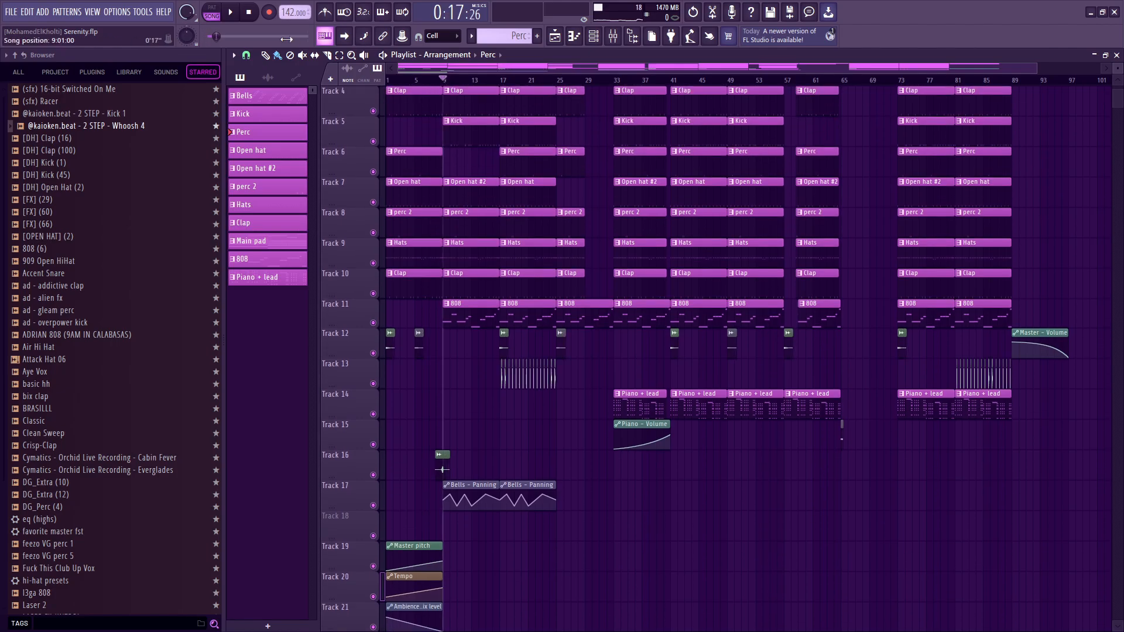
{"action": "right_click", "coordinate": [290, 10]}
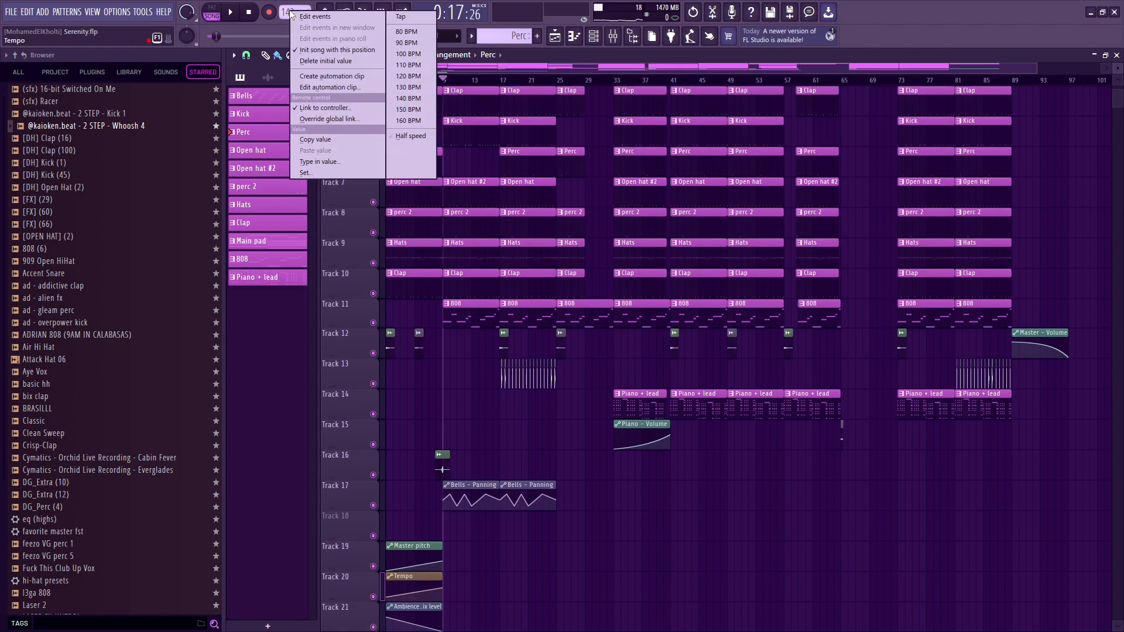
{"action": "left_click", "coordinate": [353, 83]}
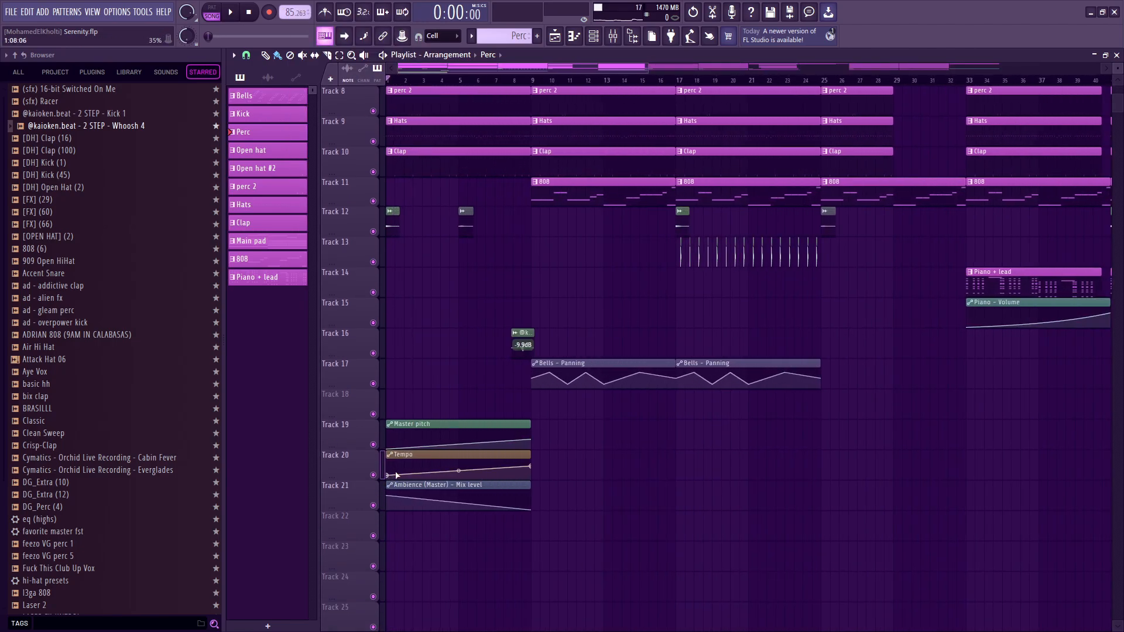
Play the intro from bar 1 to check how the Tempo automation on Track 20 changes the project tempo.
{"action": "key", "text": "space"}
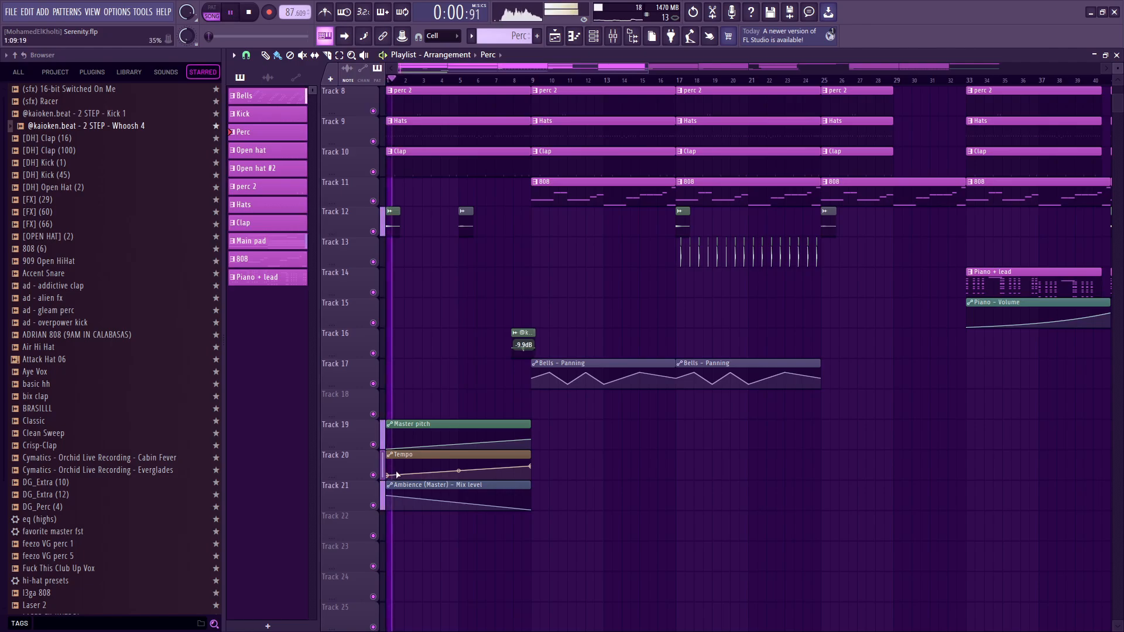
{"action": "key", "text": "space"}
{"action": "key", "text": "space"}
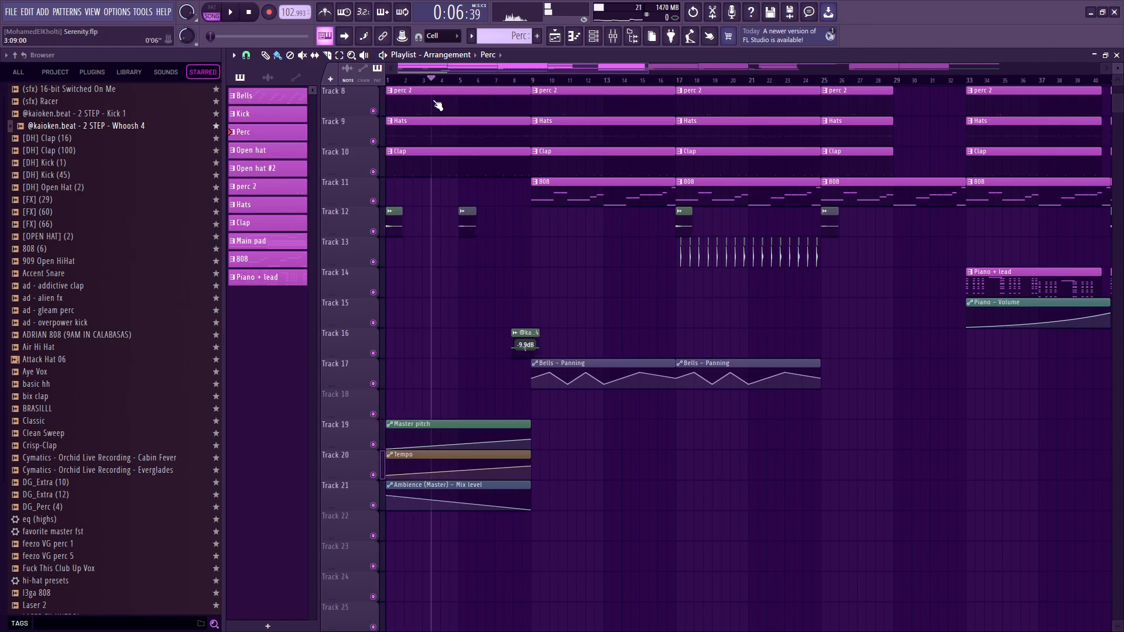
Mute the Tempo automation on Track 20, play the intro from bar 1 for comparison, and unmute it again.
{"action": "left_click", "coordinate": [373, 475]}
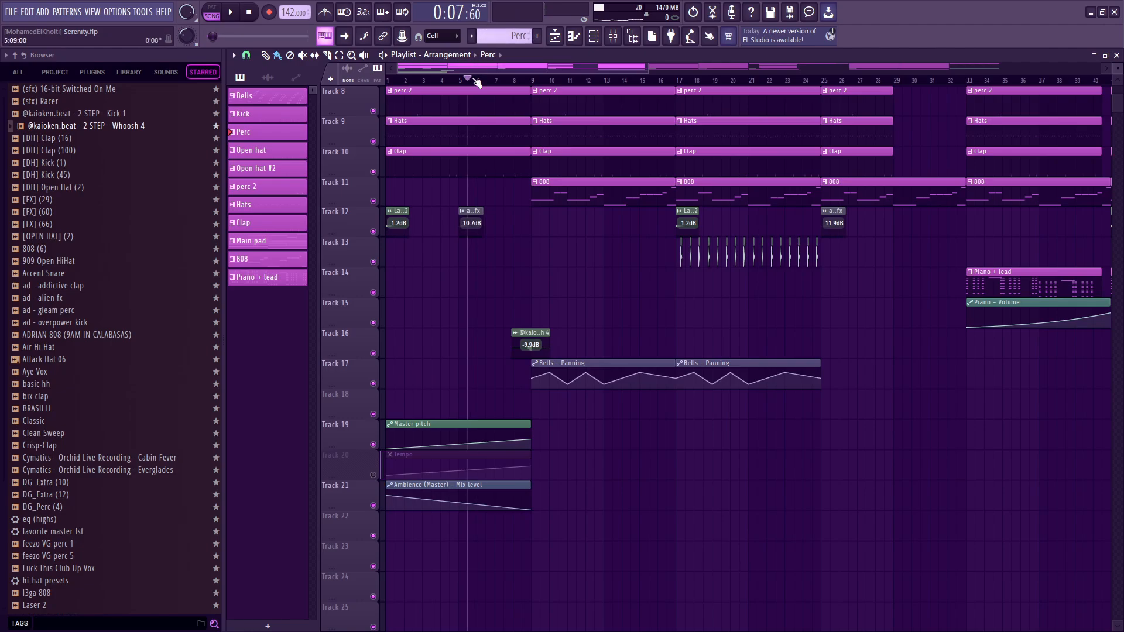
{"action": "key", "text": "space"}
{"action": "scroll", "coordinate": [562, 205], "scroll_direction": "up", "scroll_amount": 7}
{"action": "scroll", "coordinate": [637, 404], "scroll_direction": "down", "scroll_amount": 6}
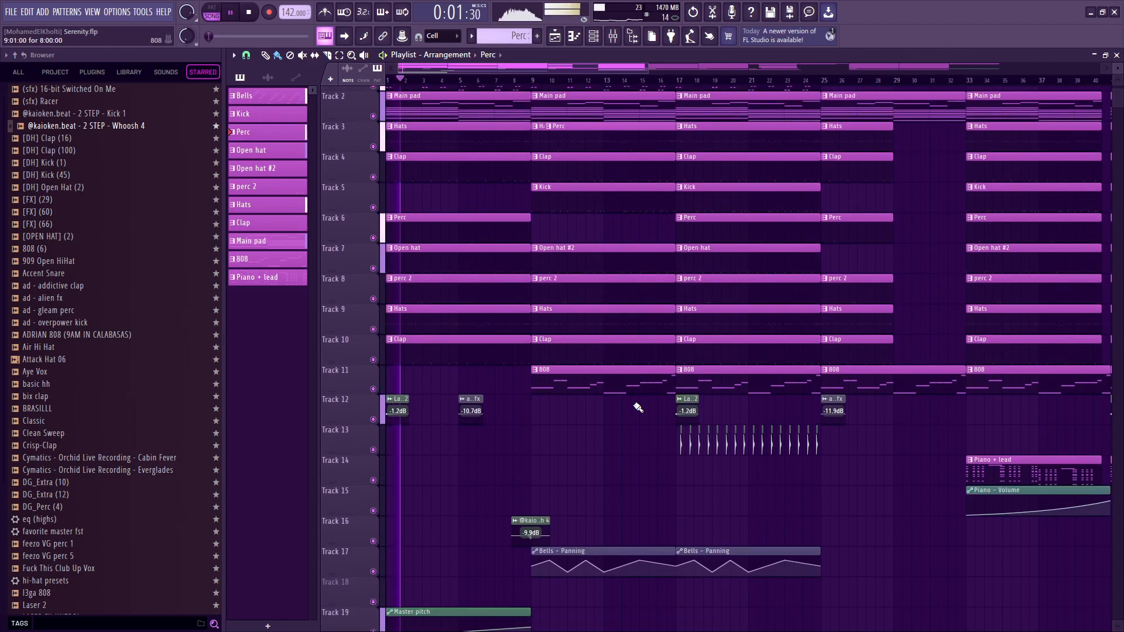
{"action": "key", "text": "space"}
{"action": "left_click", "coordinate": [373, 505]}
Play the intro from bar 1 again with the Tempo automation active.
{"action": "scroll", "coordinate": [403, 328], "scroll_direction": "up", "scroll_amount": 6}
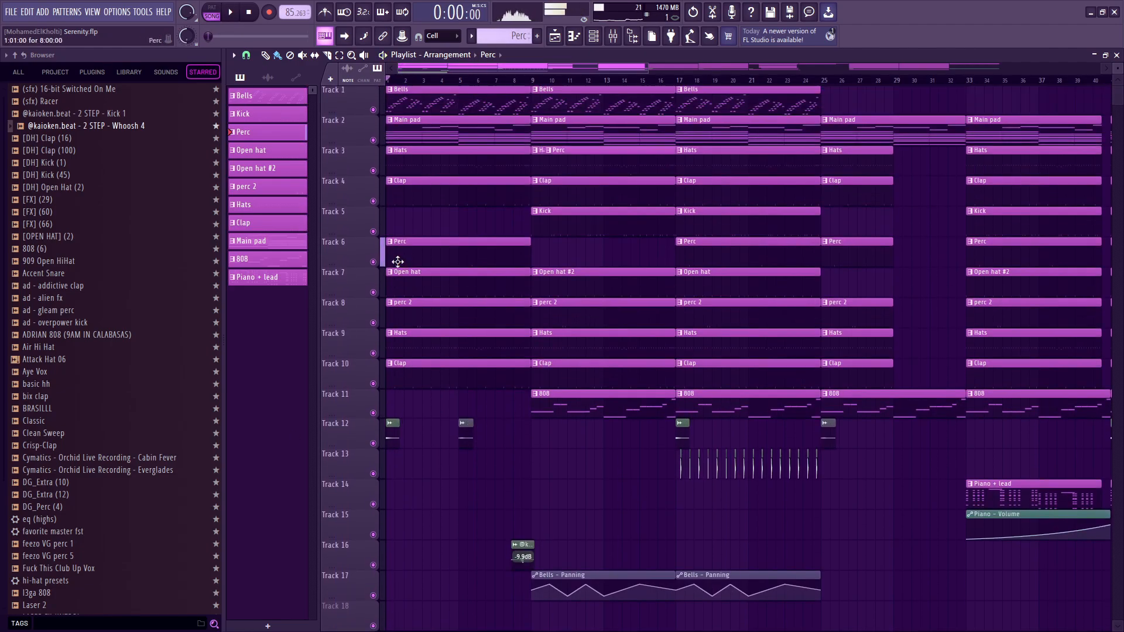
{"action": "key", "text": "space"}
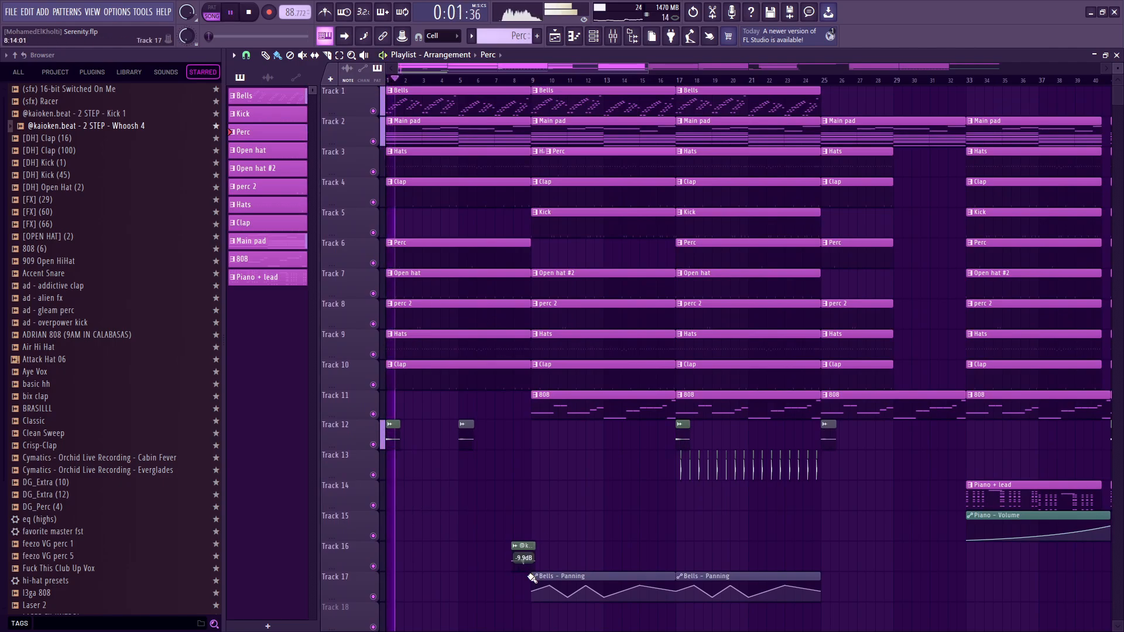
{"action": "scroll", "coordinate": [530, 400], "scroll_direction": "down", "scroll_amount": 4}
{"action": "key", "text": "space"}
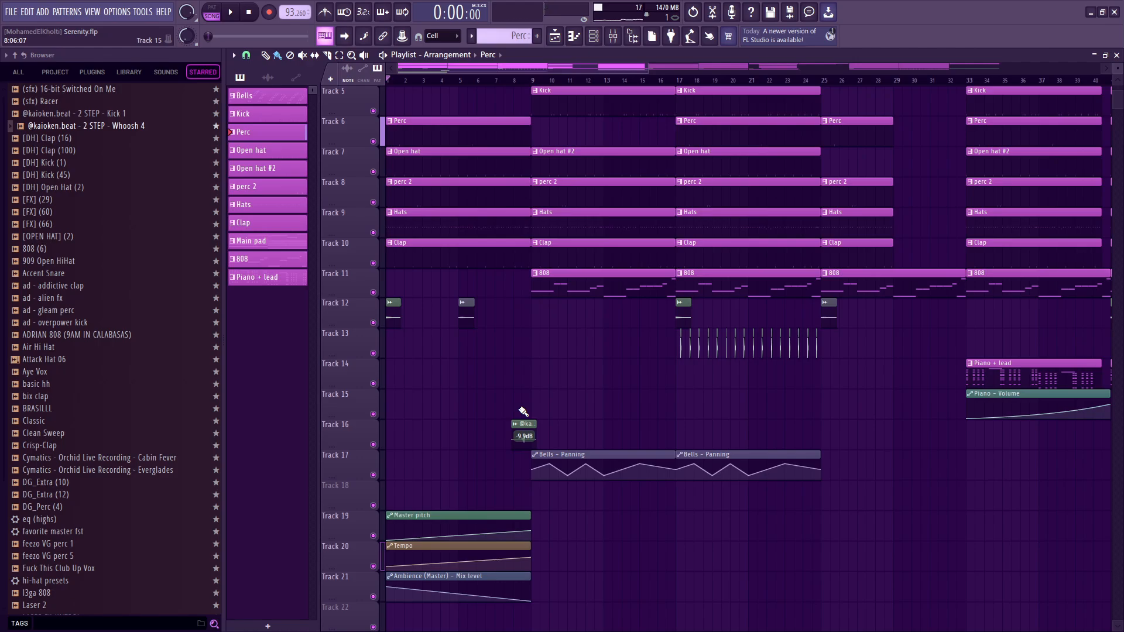
Select the Master track in the mixer, play the intro with its volume fader at 0%, and raise the fader back to 100%.
{"action": "scroll", "coordinate": [523, 412], "scroll_direction": "down", "scroll_amount": 5}
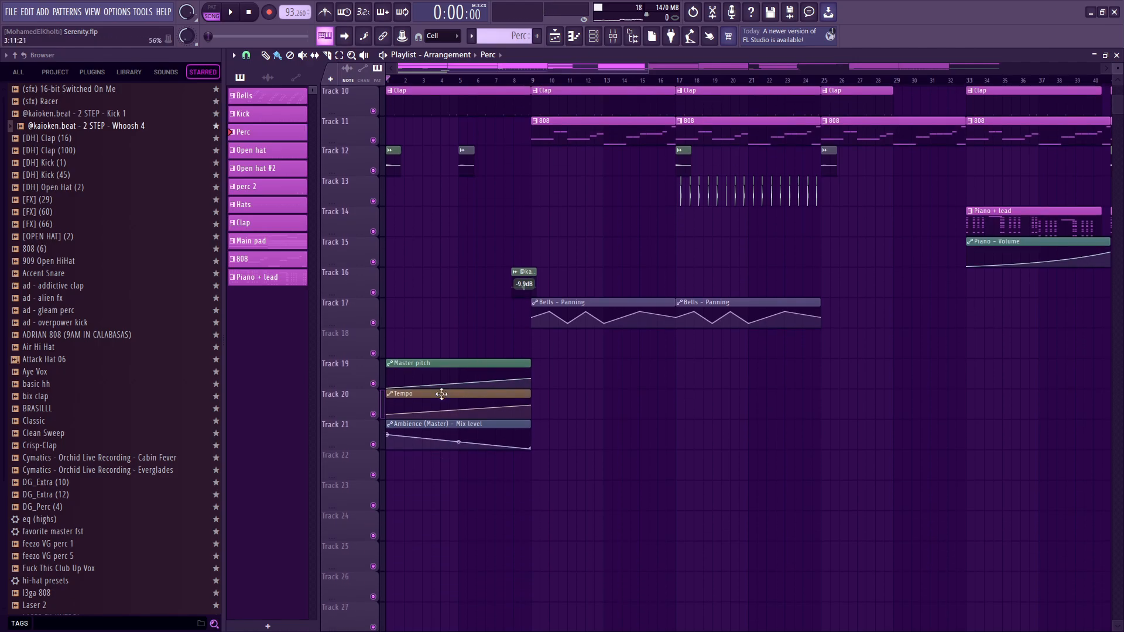
{"action": "left_click", "coordinate": [614, 37]}
{"action": "left_click", "coordinate": [319, 184]}
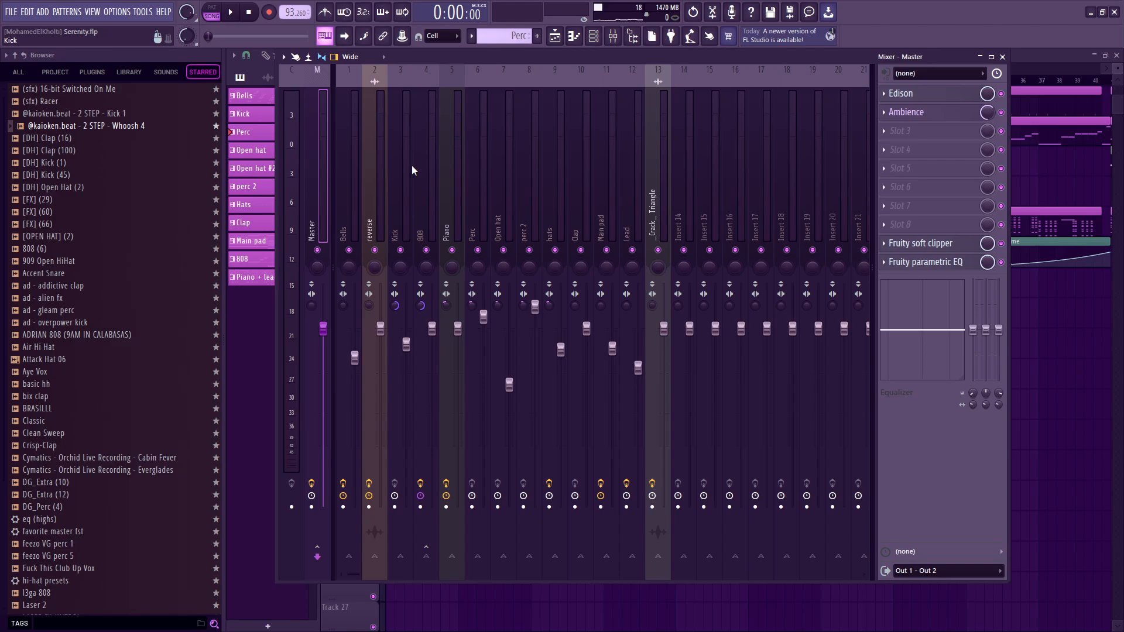
{"action": "key", "text": "space"}
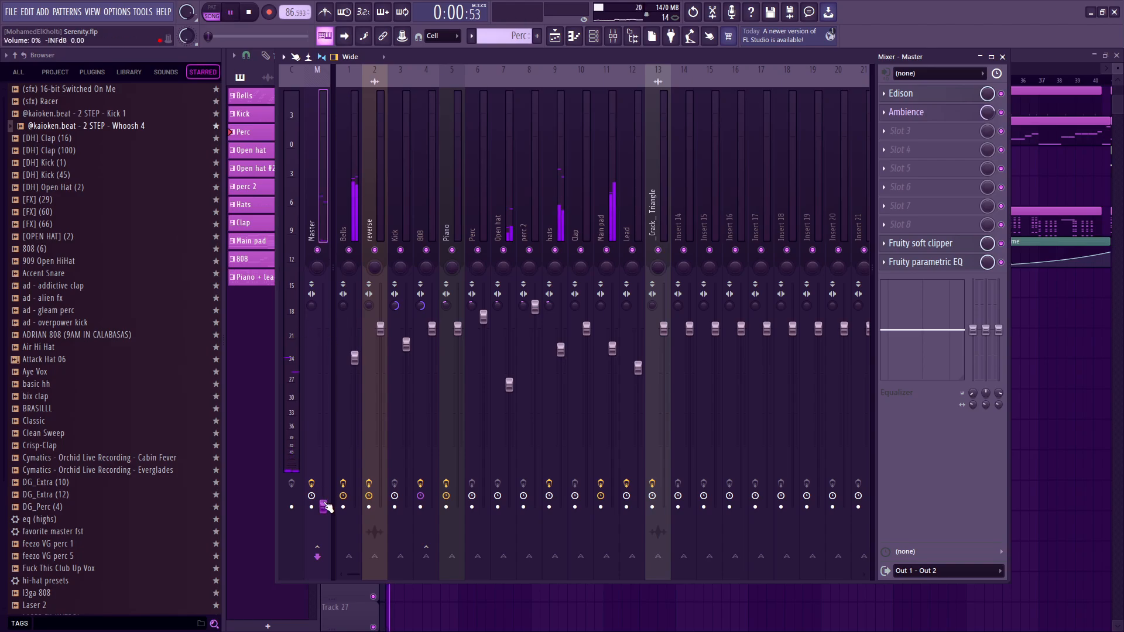
{"action": "left_click_drag", "start_coordinate": [325, 507], "coordinate": [323, 329]}
{"action": "key", "text": "space"}
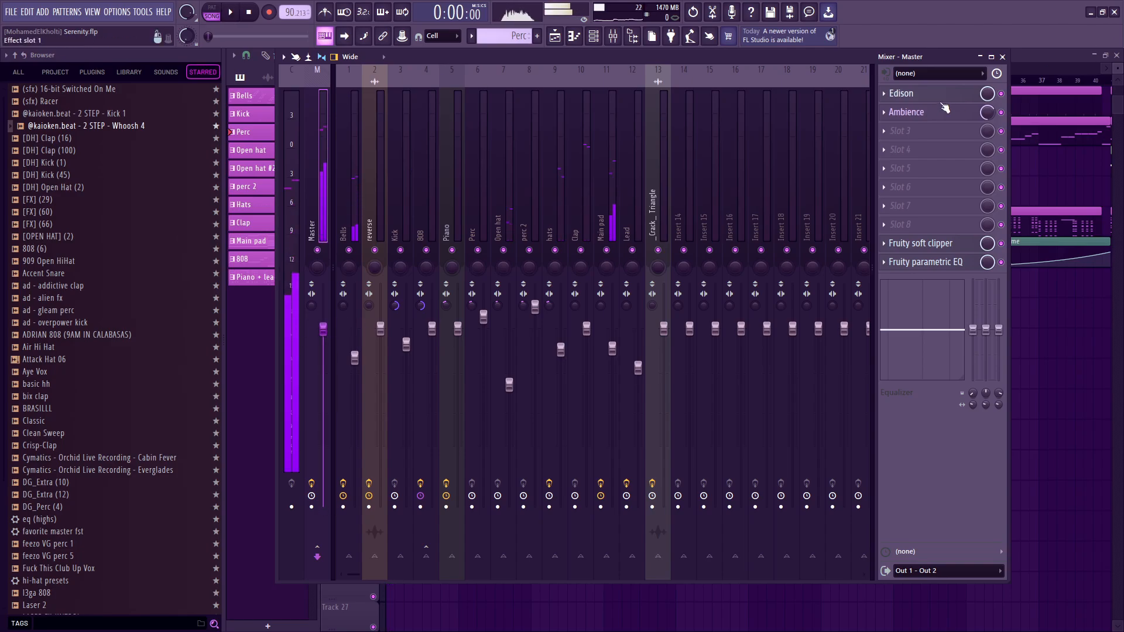
Bring up the Create automation clip option for the Master's Ambience mix level, and return to its automation on playlist Track 21.
{"action": "left_click", "coordinate": [945, 108]}
{"action": "right_click", "coordinate": [987, 112]}
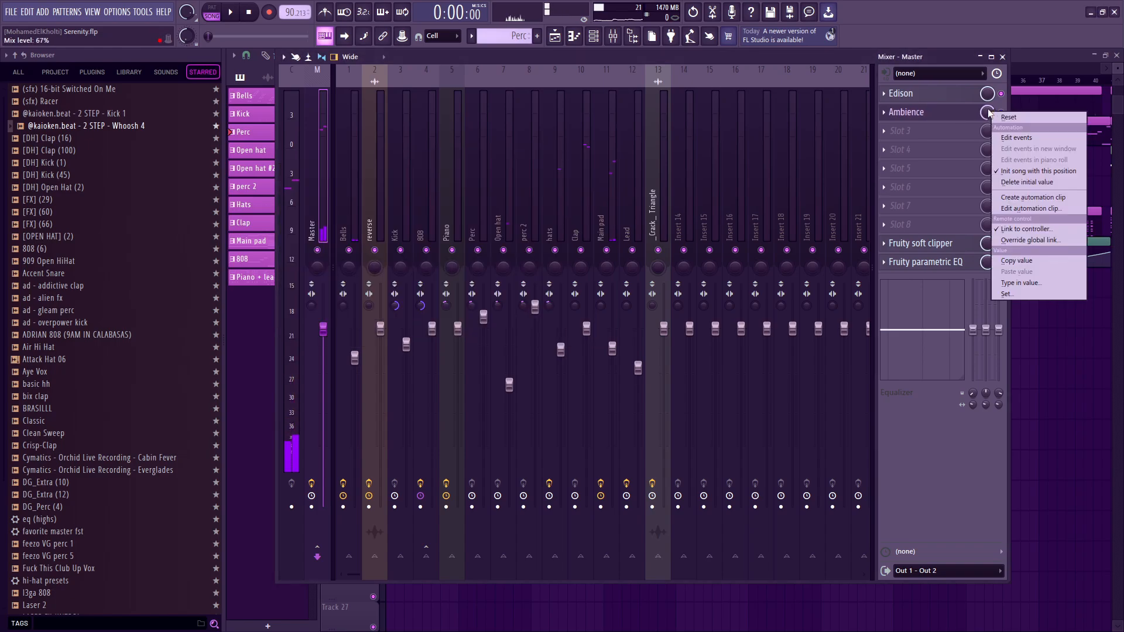
{"action": "left_click", "coordinate": [1033, 198]}
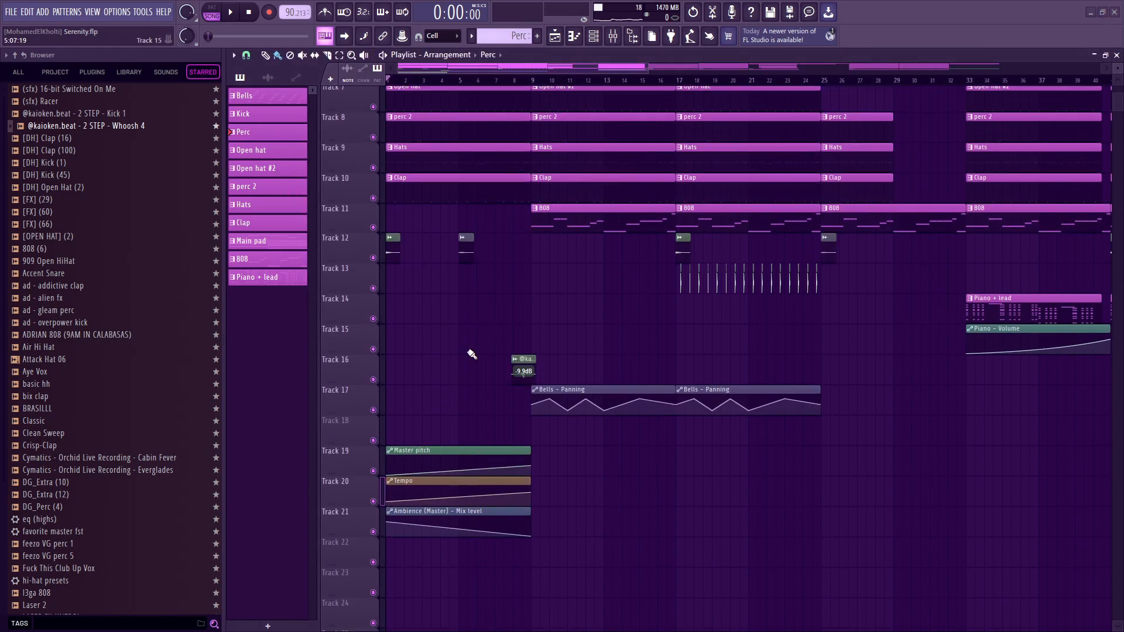
{"action": "scroll", "coordinate": [472, 354], "scroll_direction": "down", "scroll_amount": 4}
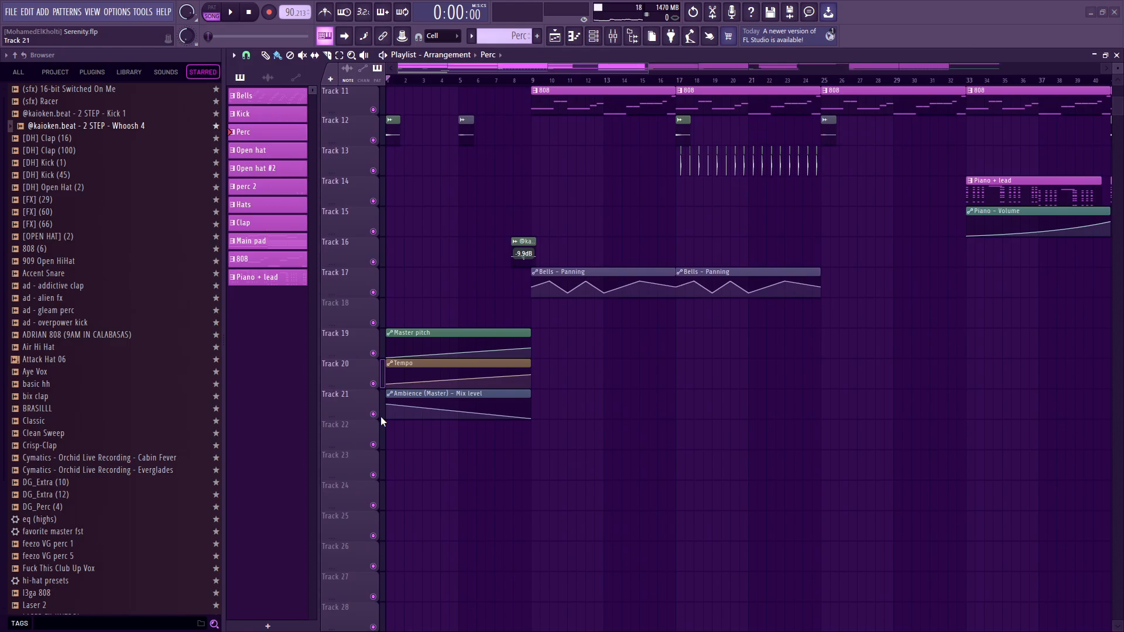
Mute the Ambience mix level automation on Track 21 and play the intro from bar 1 without it.
{"action": "left_click", "coordinate": [373, 413]}
{"action": "scroll", "coordinate": [499, 394], "scroll_direction": "up", "scroll_amount": 4}
{"action": "key", "text": "space"}
{"action": "scroll", "coordinate": [499, 394], "scroll_direction": "up", "scroll_amount": 6}
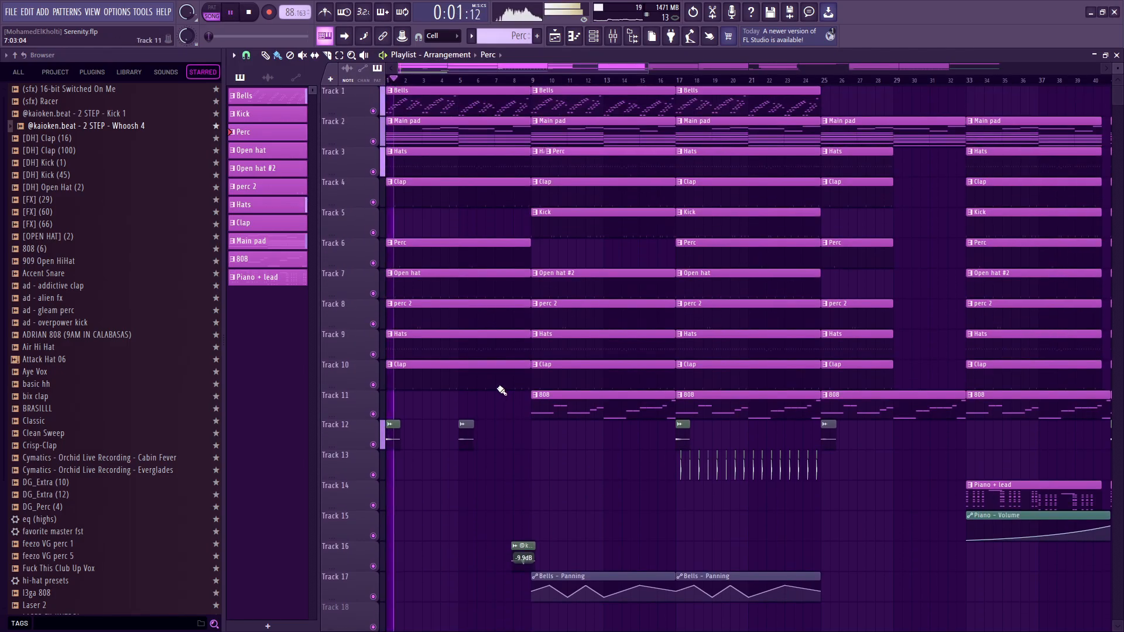
{"action": "scroll", "coordinate": [499, 394], "scroll_direction": "down", "scroll_amount": 9}
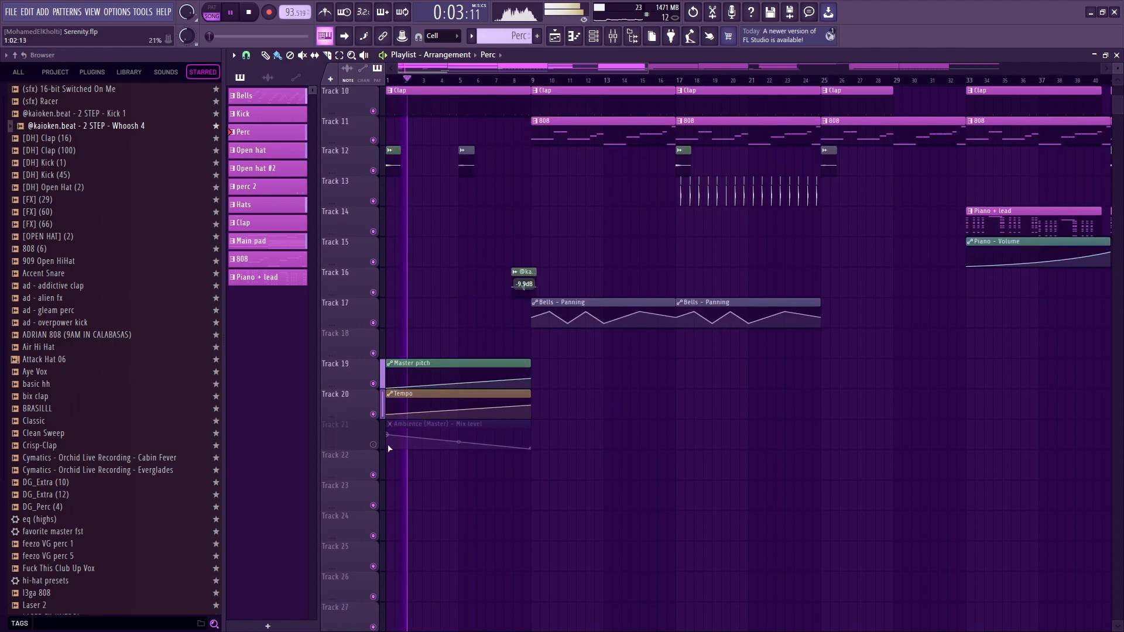
{"action": "key", "text": "space"}
Switch off the Ambience effect on the Master and play the intro without it for comparison.
{"action": "left_click", "coordinate": [626, 39]}
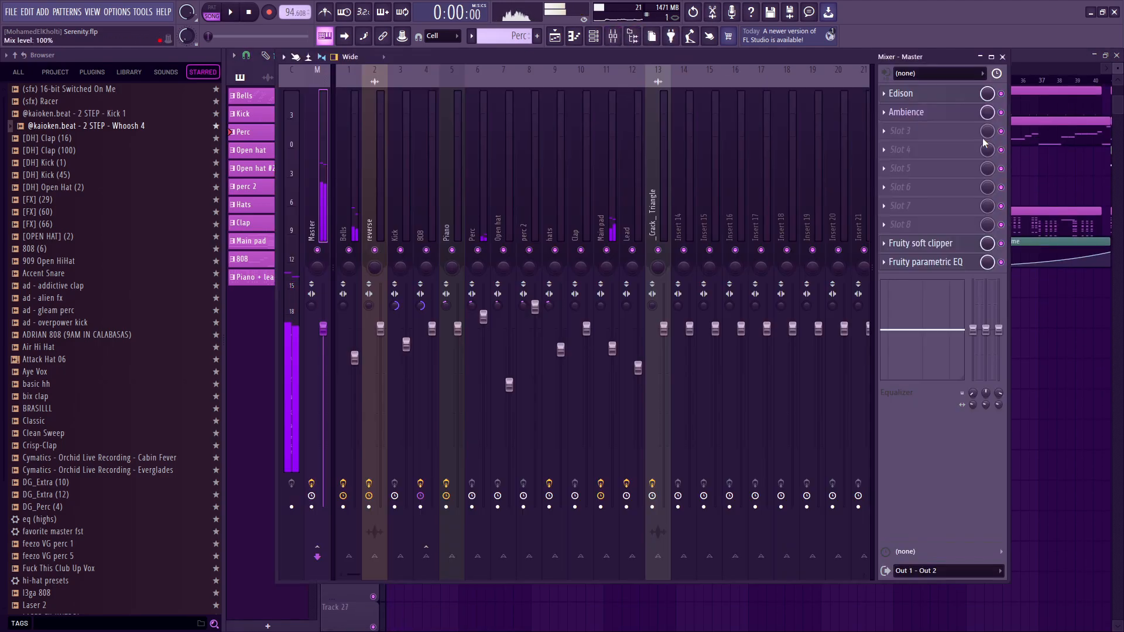
{"action": "left_click", "coordinate": [1000, 112]}
{"action": "key", "text": "Escape"}
{"action": "key", "text": "space"}
{"action": "left_click", "coordinate": [613, 36]}
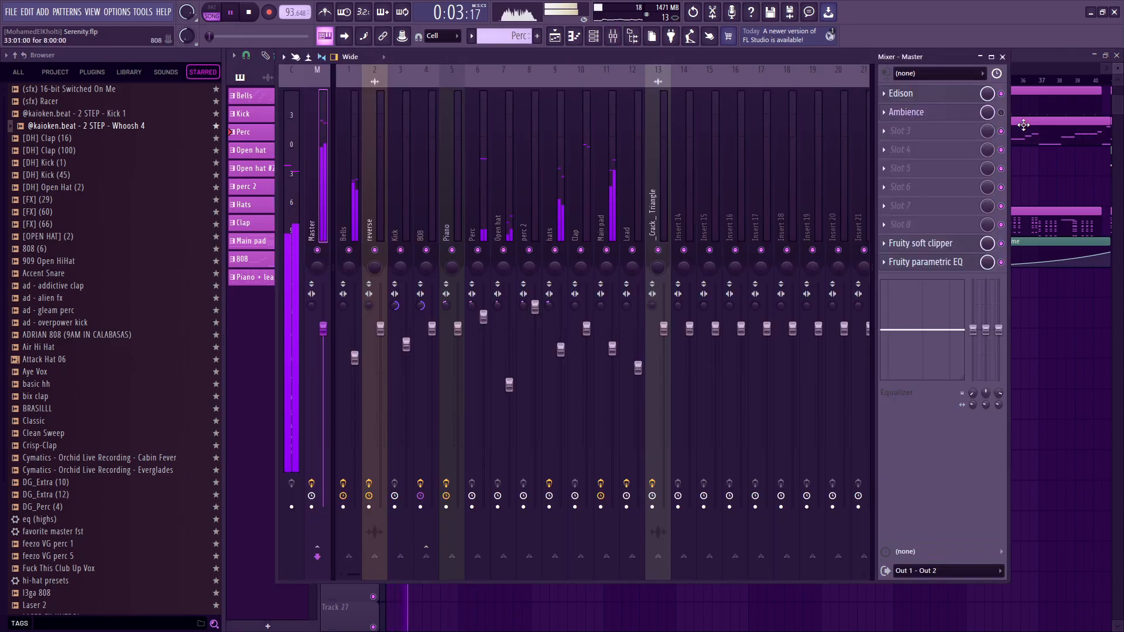
{"action": "key", "text": "Escape"}
{"action": "key", "text": "space"}
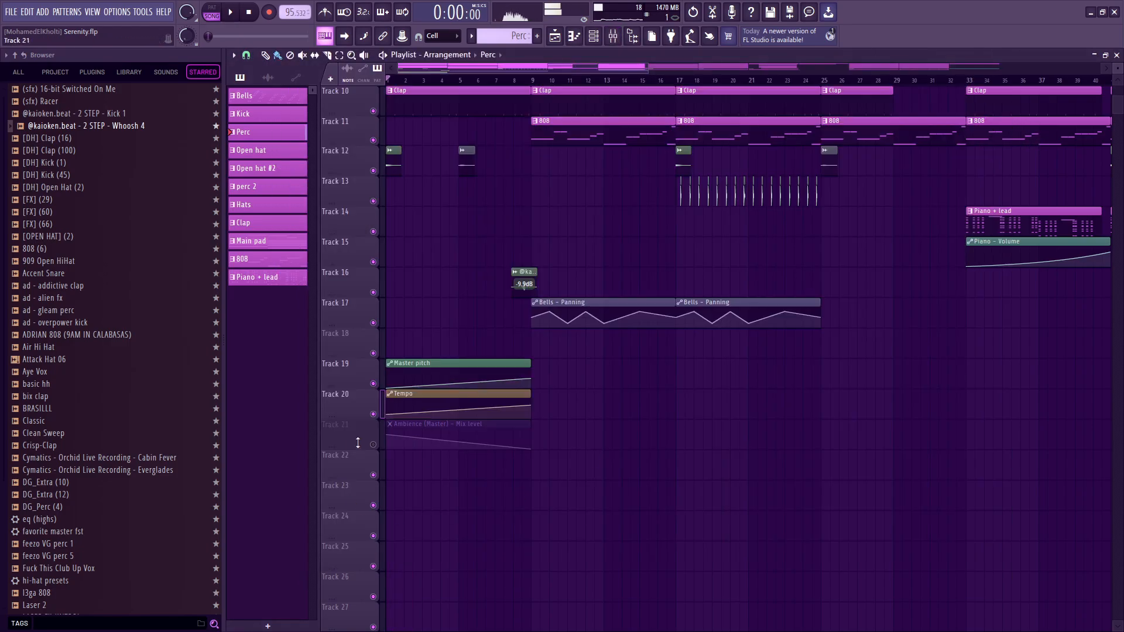
Unmute the Ambience mix level automation on Track 21 and play the intro again.
{"action": "left_click", "coordinate": [373, 445]}
{"action": "key", "text": "space"}
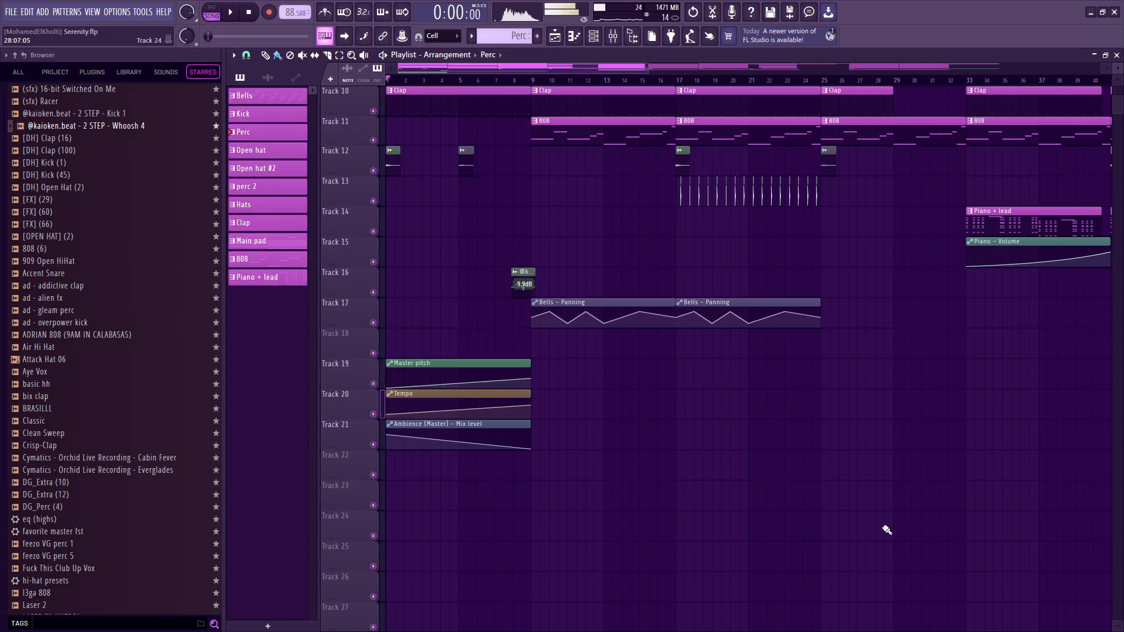
{"action": "scroll", "coordinate": [484, 283], "scroll_direction": "up", "scroll_amount": 5}
{"action": "scroll", "coordinate": [457, 348], "scroll_direction": "down", "scroll_amount": 5}
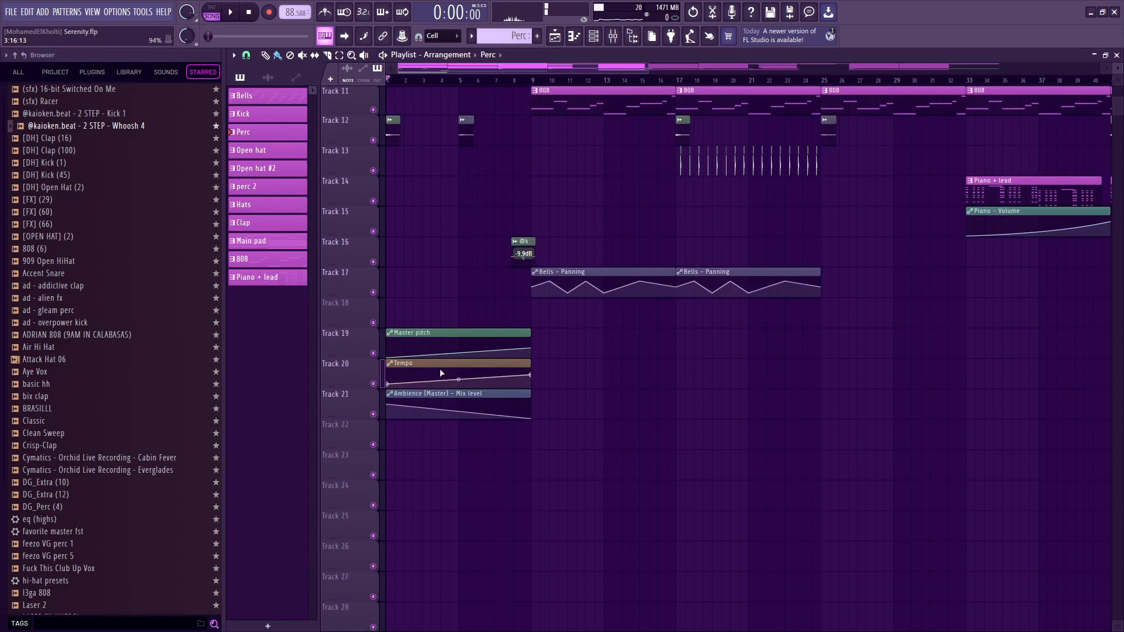
Place the playhead at bar 9, view the Main pad clip's notes, and return to the automation clips on Tracks 19 to 21.
{"action": "left_click", "coordinate": [533, 82]}
{"action": "scroll", "coordinate": [653, 268], "scroll_direction": "up", "scroll_amount": 5}
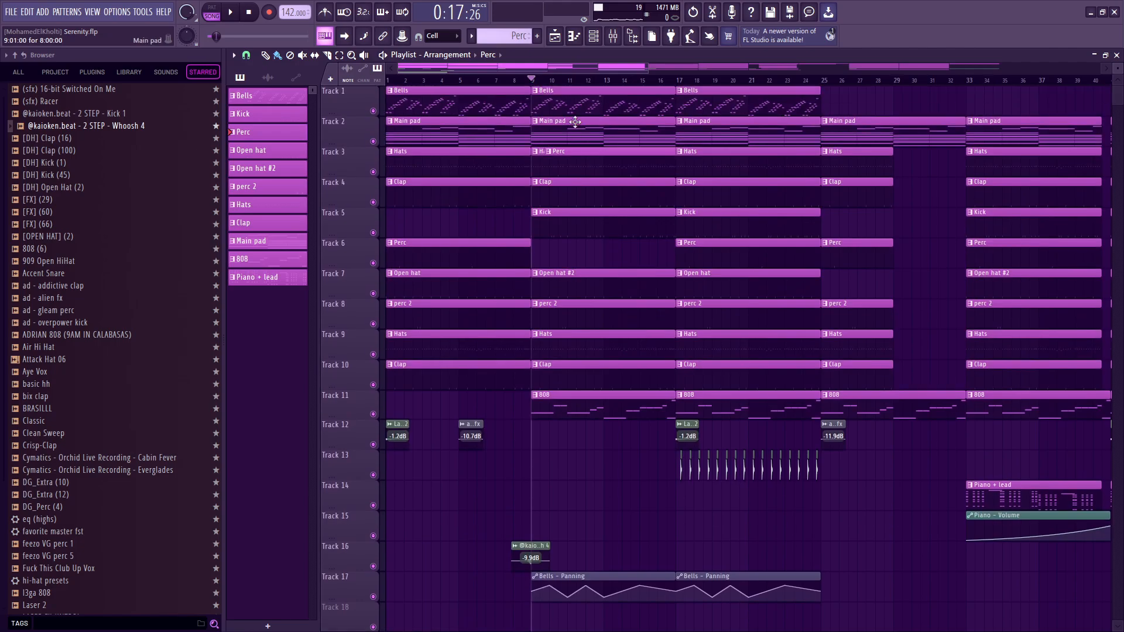
{"action": "double_click", "coordinate": [575, 122]}
{"action": "key", "text": "Escape"}
{"action": "scroll", "coordinate": [544, 316], "scroll_direction": "down", "scroll_amount": 5}
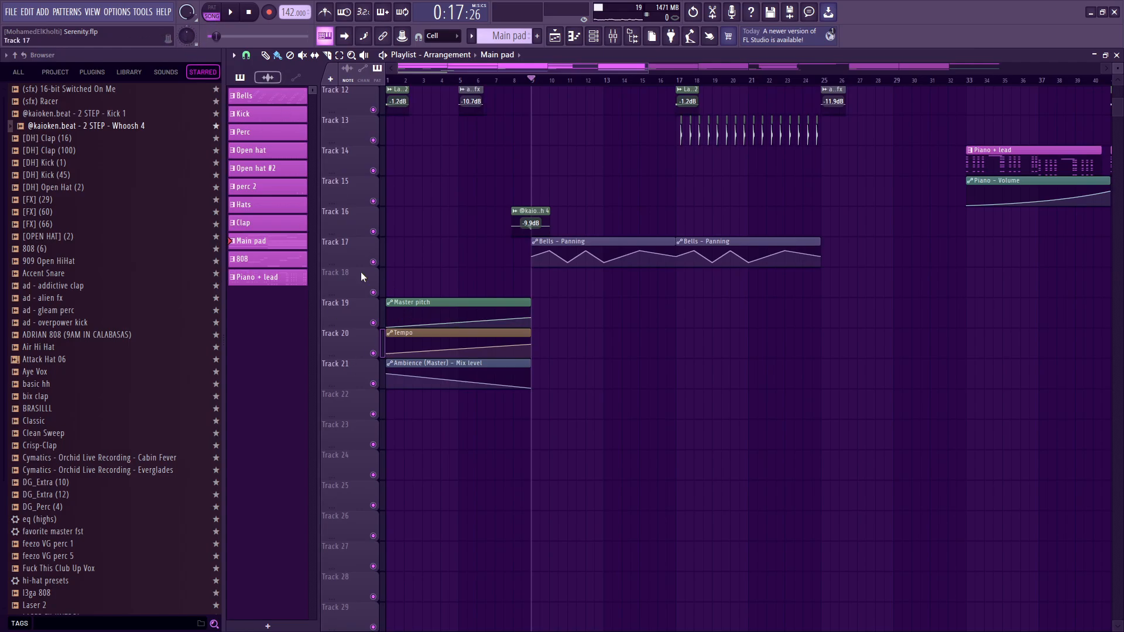
Mute the Master pitch automation on Track 19 and play the intro from bar 1 without it.
{"action": "key", "text": "space"}
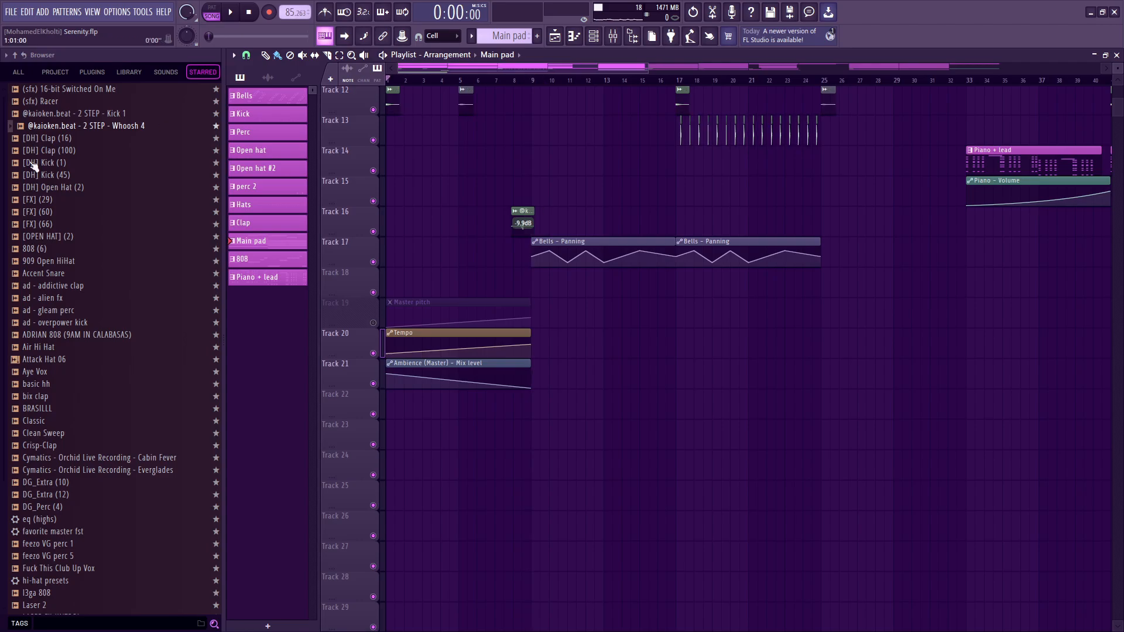
{"action": "scroll", "coordinate": [414, 465], "scroll_direction": "up", "scroll_amount": 6}
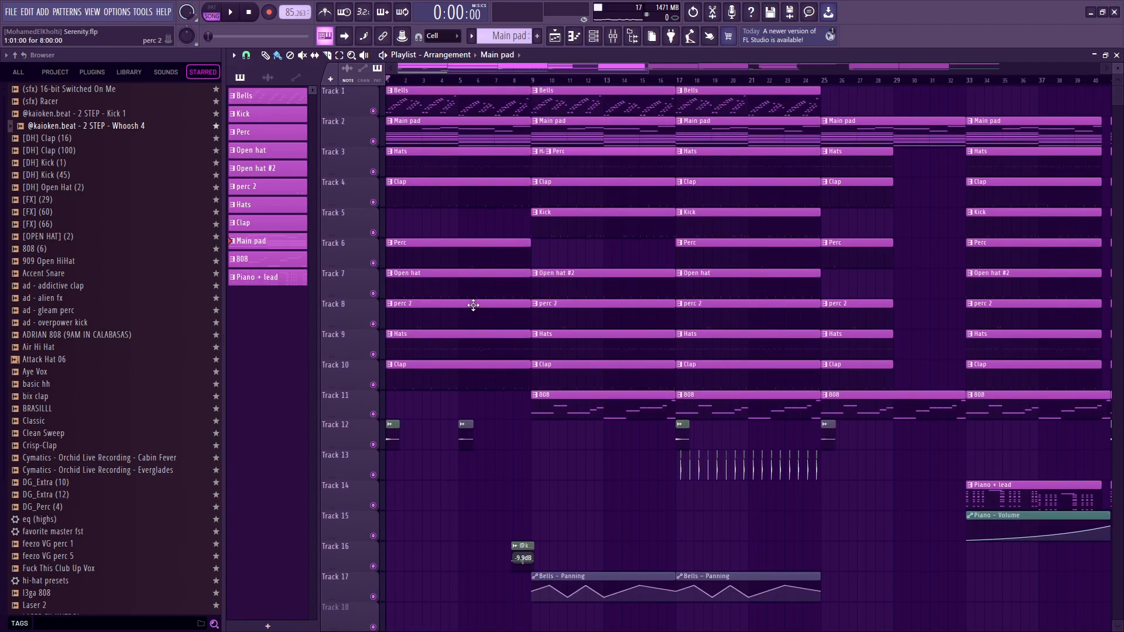
{"action": "key", "text": "space"}
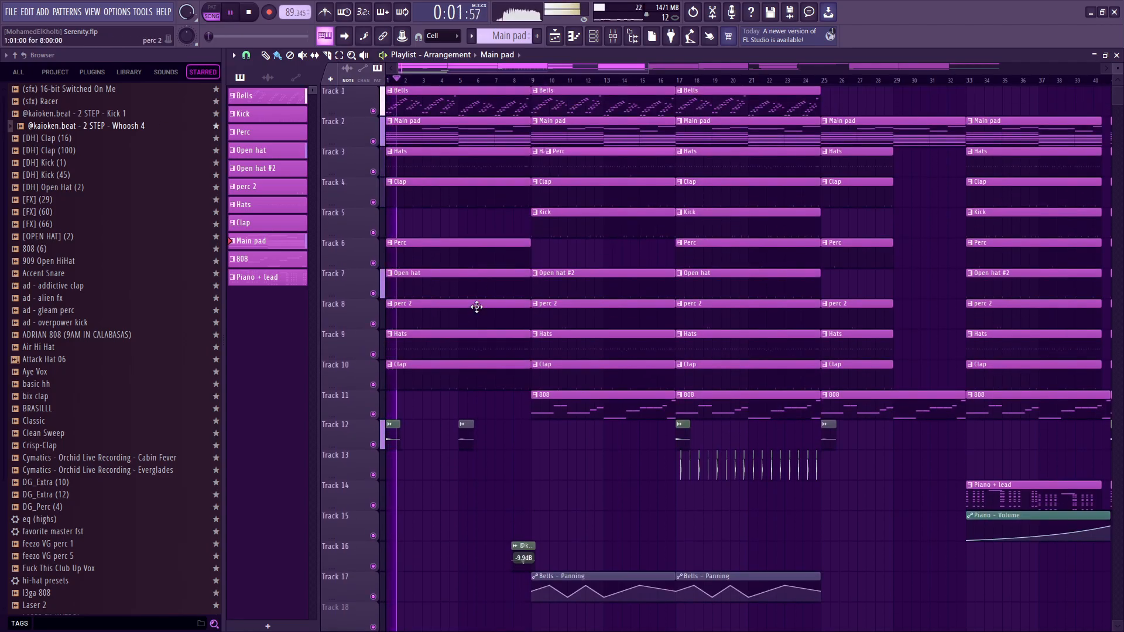
{"action": "key", "text": "space"}
Unmute the Master pitch automation on Track 19 and compare the song's tempo at bars 1 and 9.
{"action": "left_click", "coordinate": [534, 81]}
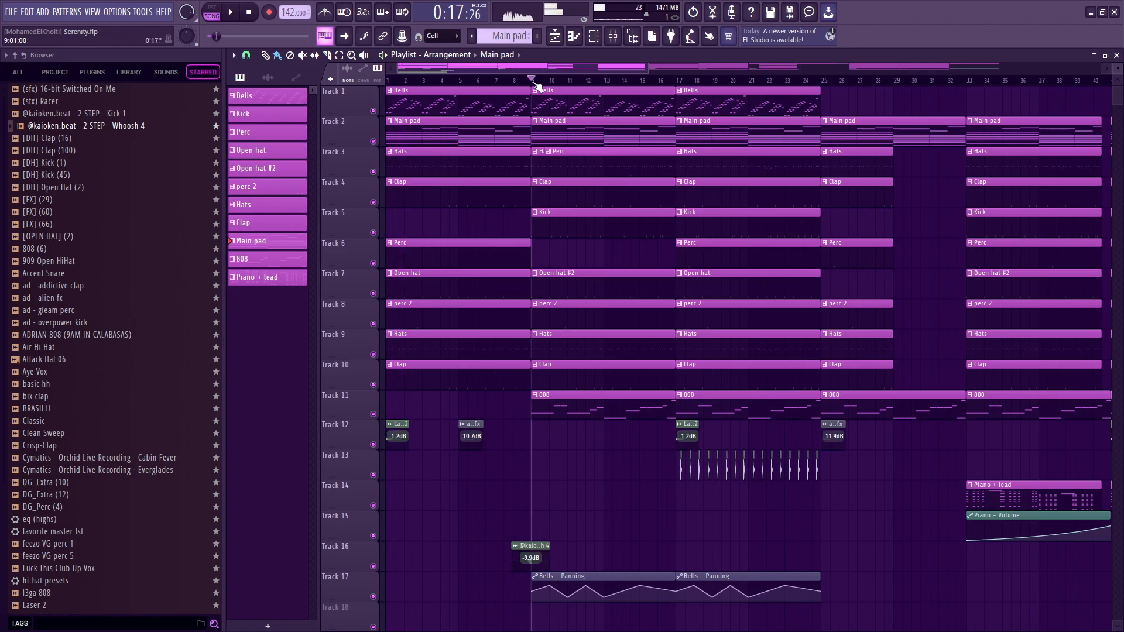
{"action": "scroll", "coordinate": [531, 378], "scroll_direction": "down", "scroll_amount": 3}
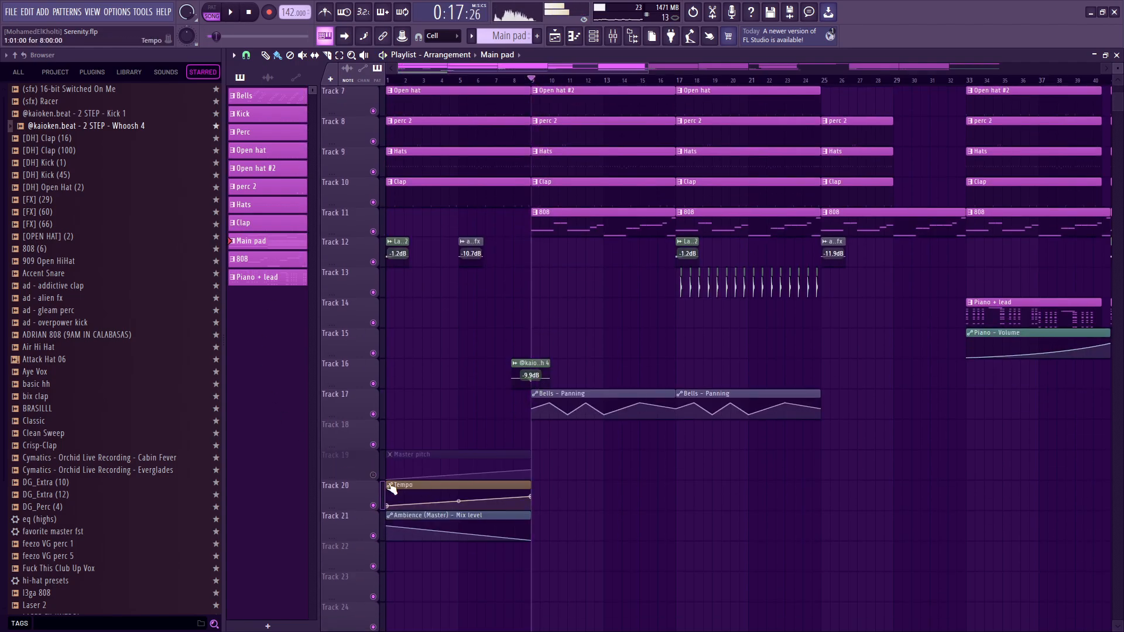
{"action": "left_click", "coordinate": [477, 80]}
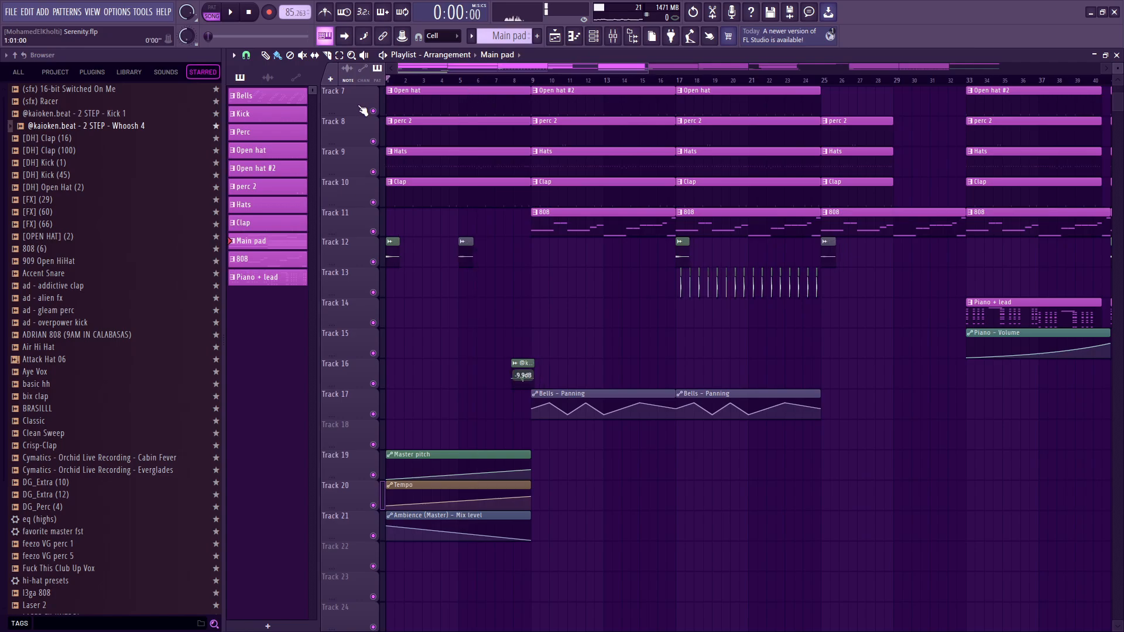
{"action": "left_click_drag", "start_coordinate": [435, 111], "coordinate": [532, 109]}
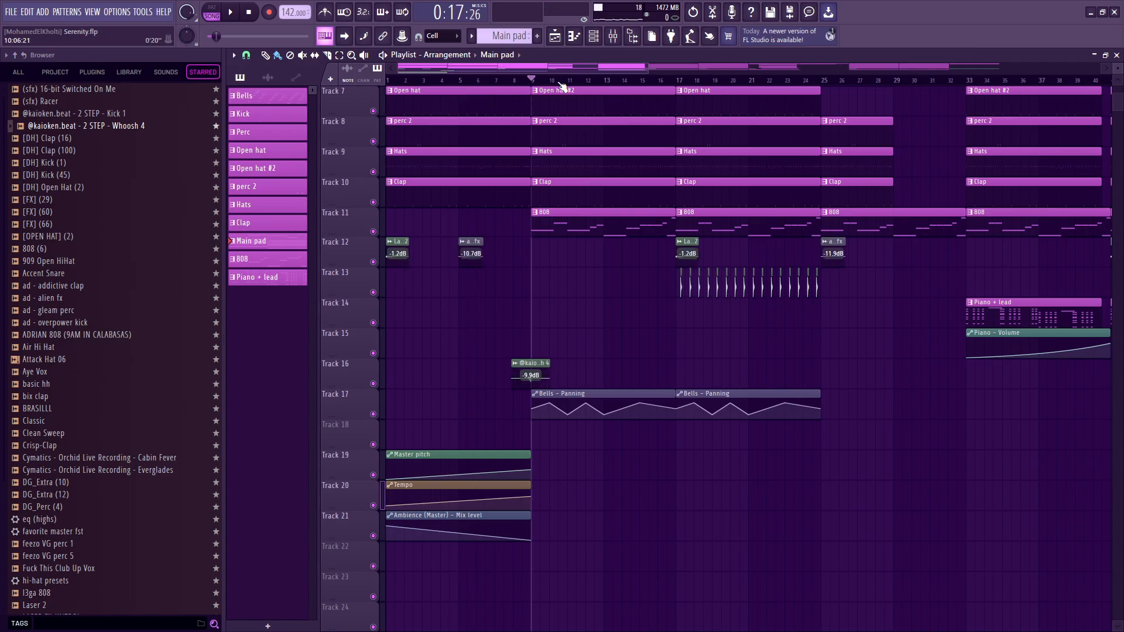
In the Main pad's piano roll, draw a D3 note over two bars long after the chords, shift it up and later in time, and delete it.
{"action": "scroll", "coordinate": [580, 118], "scroll_direction": "up", "scroll_amount": 3}
{"action": "double_click", "coordinate": [579, 138]}
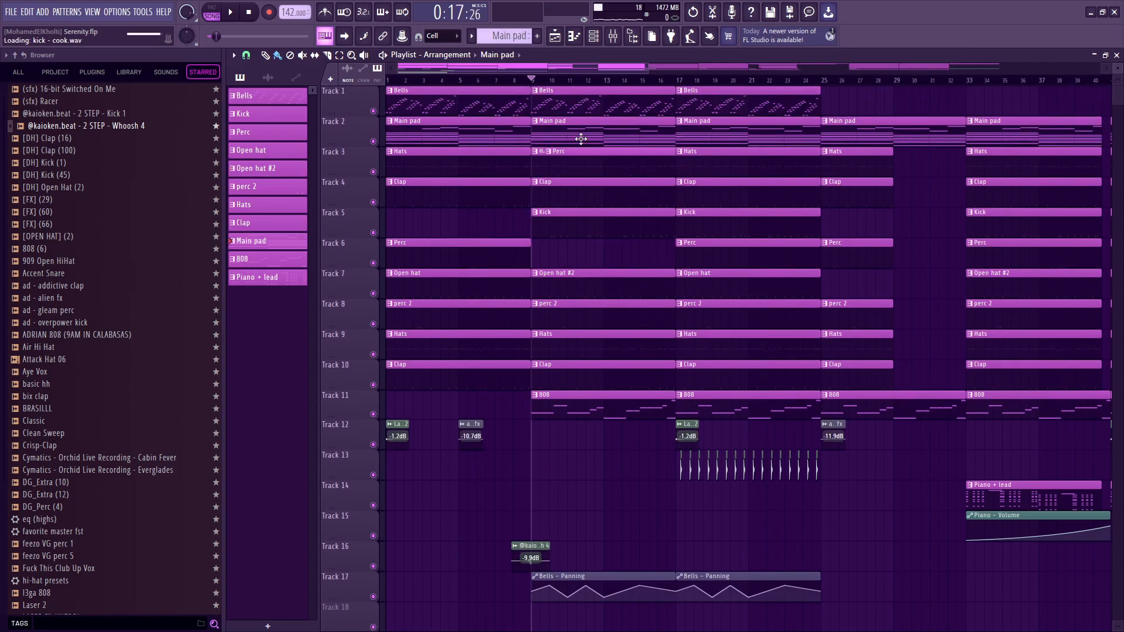
{"action": "scroll", "coordinate": [785, 265], "scroll_direction": "down", "scroll_amount": 5}
{"action": "scroll", "coordinate": [857, 312], "scroll_direction": "down", "scroll_amount": 1}
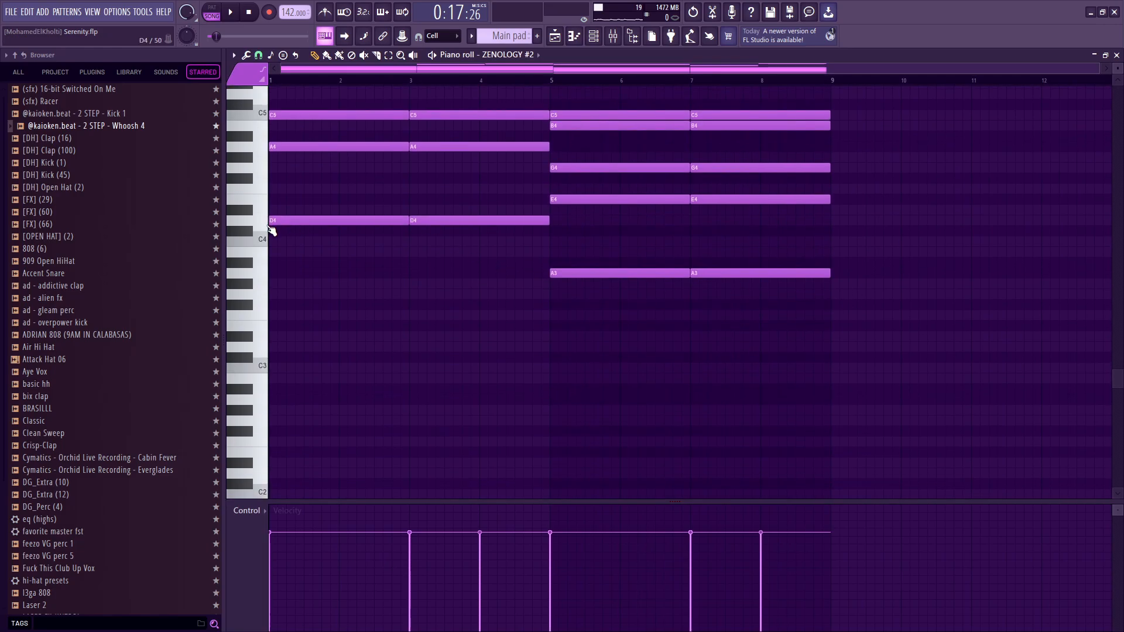
{"action": "left_click", "coordinate": [840, 348]}
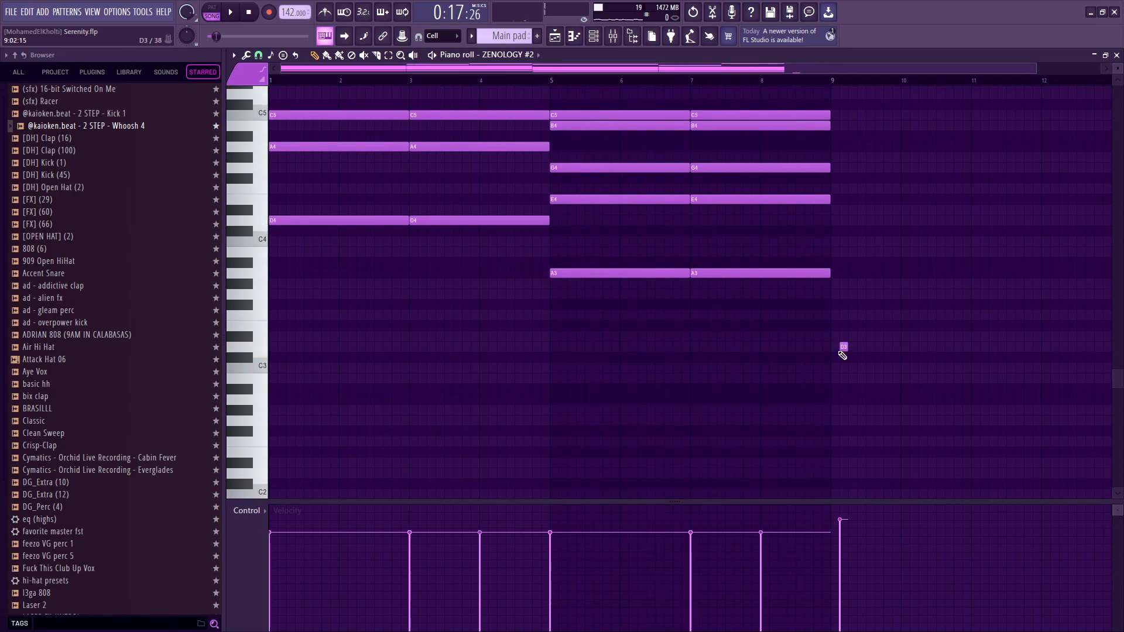
{"action": "left_click_drag", "start_coordinate": [844, 352], "coordinate": [989, 353]}
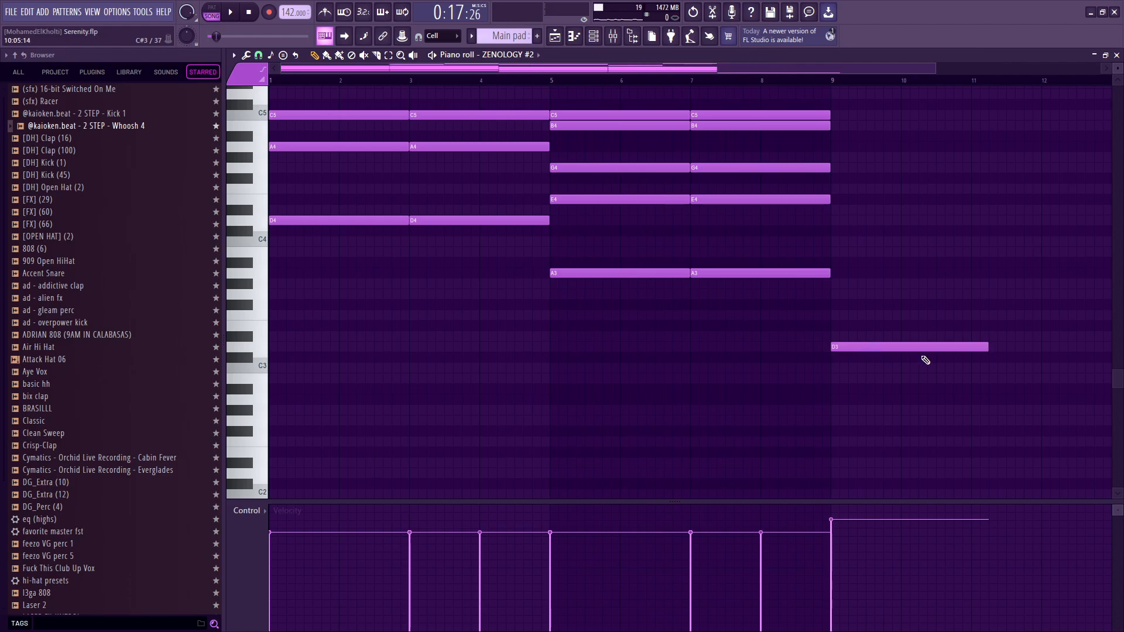
{"action": "scroll", "coordinate": [925, 365], "scroll_direction": "right", "scroll_amount": 3}
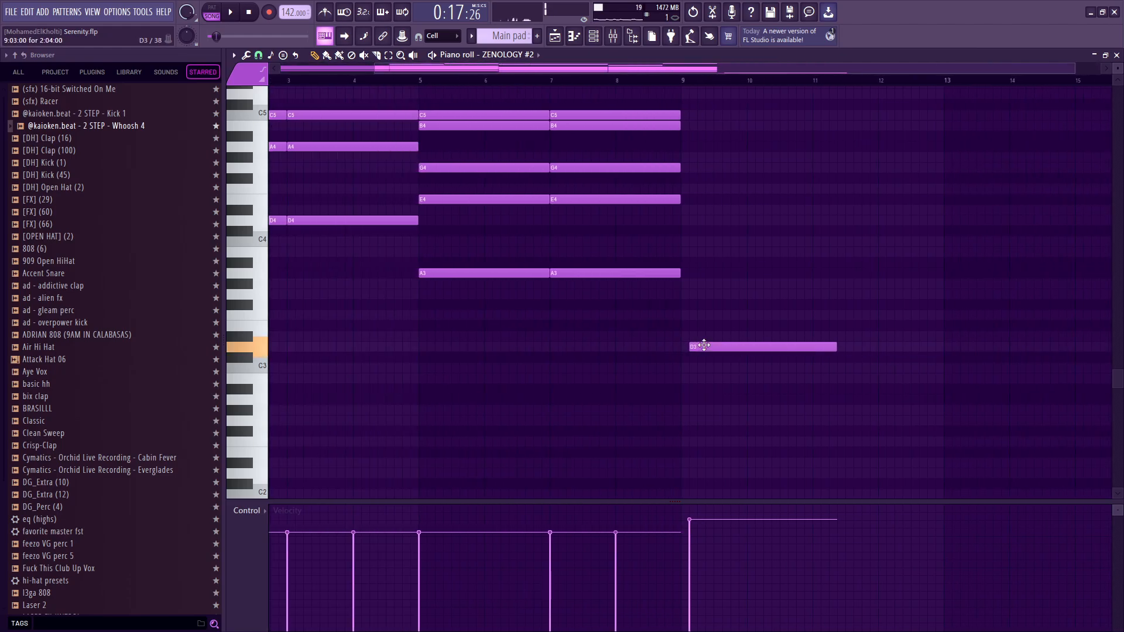
{"action": "left_click_drag", "start_coordinate": [704, 345], "coordinate": [943, 218]}
{"action": "right_click", "coordinate": [956, 220]}
{"action": "key", "text": "F5"}
Play the intro from bar 1 with the Master pitch automation active and review its automation clips.
{"action": "left_click", "coordinate": [388, 81]}
{"action": "key", "text": "space"}
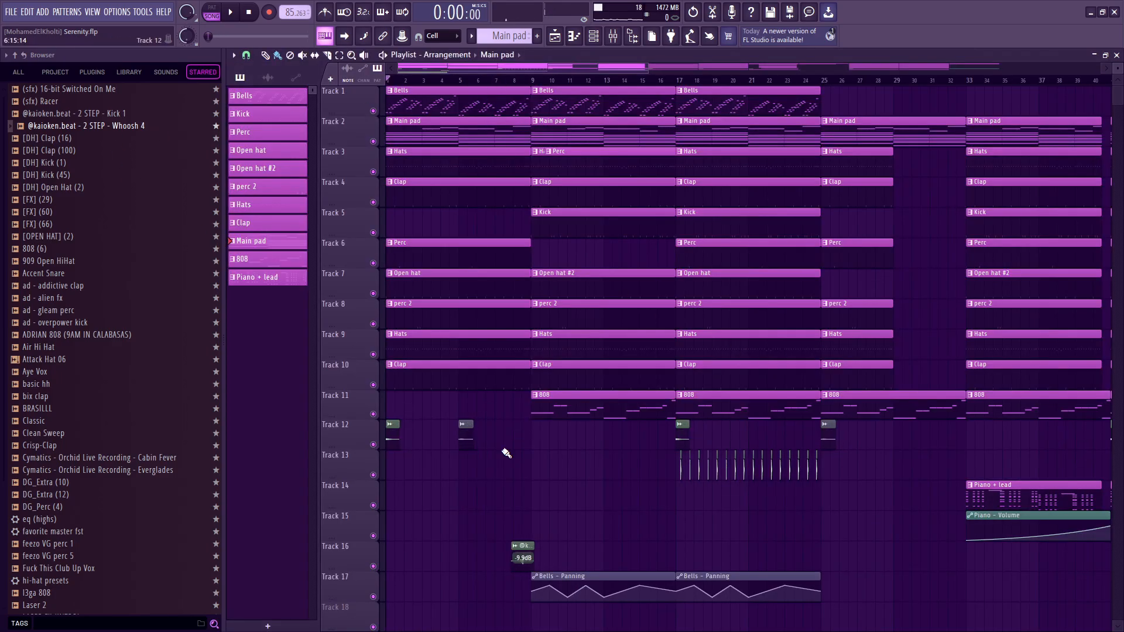
{"action": "scroll", "coordinate": [500, 452], "scroll_direction": "down", "scroll_amount": 3}
{"action": "key", "text": "space"}
{"action": "scroll", "coordinate": [343, 353], "scroll_direction": "up", "scroll_amount": 3}
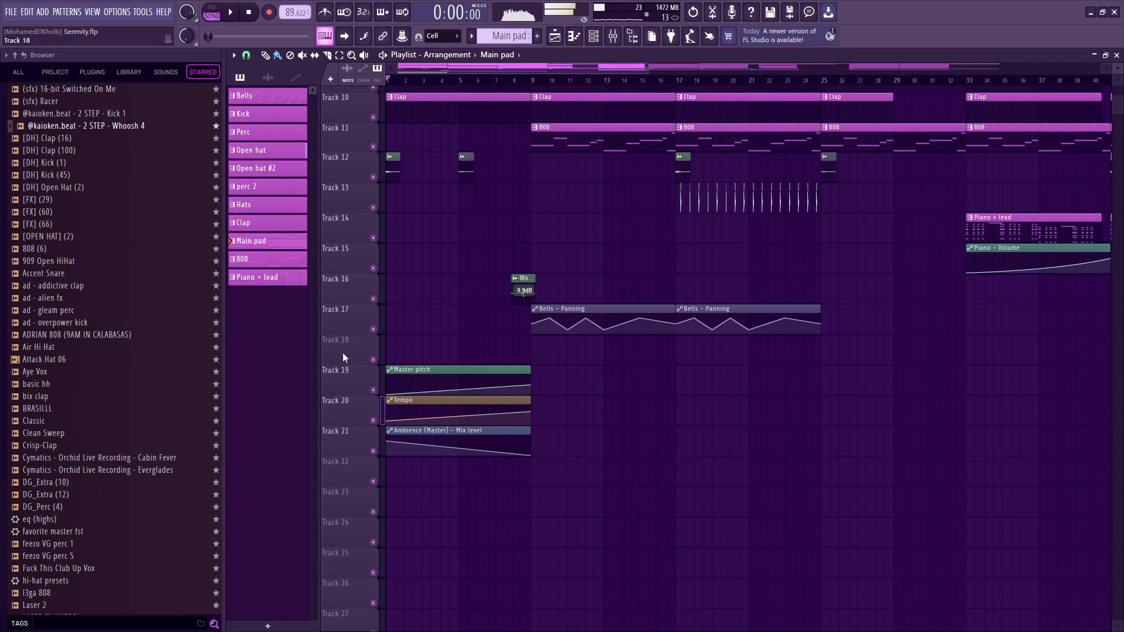
{"action": "scroll", "coordinate": [422, 413], "scroll_direction": "up", "scroll_amount": 2}
{"action": "scroll", "coordinate": [422, 413], "scroll_direction": "down", "scroll_amount": 3}
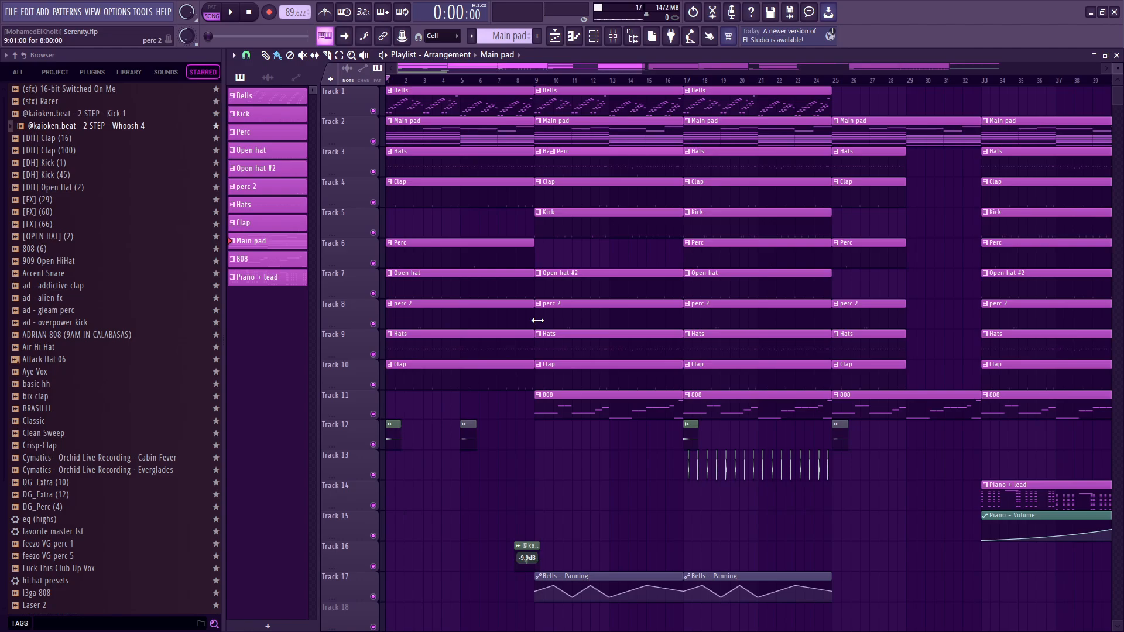
Try an 808 clip on Track 11 across the intro, from bar 1 to bar 9.
{"action": "left_click_drag", "start_coordinate": [505, 399], "coordinate": [557, 419]}
{"action": "left_click_drag", "start_coordinate": [508, 223], "coordinate": [537, 234]}
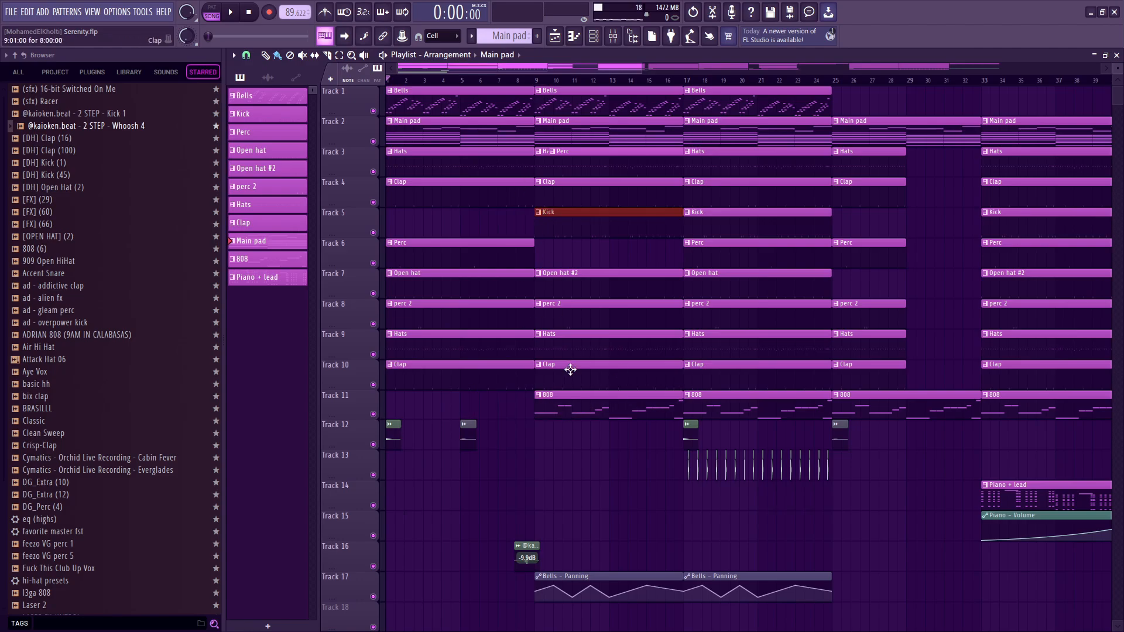
{"action": "left_click", "coordinate": [581, 404]}
{"action": "left_click", "coordinate": [497, 404]}
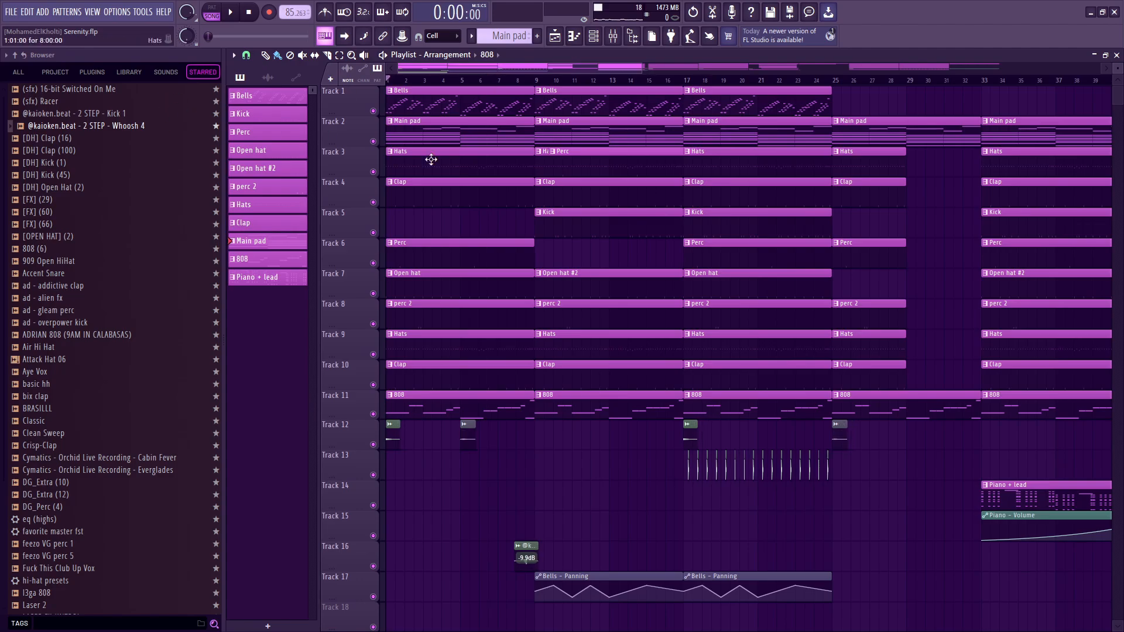
Play the end of the intro through to bar 9 without the 808 in the intro.
{"action": "key", "text": "space"}
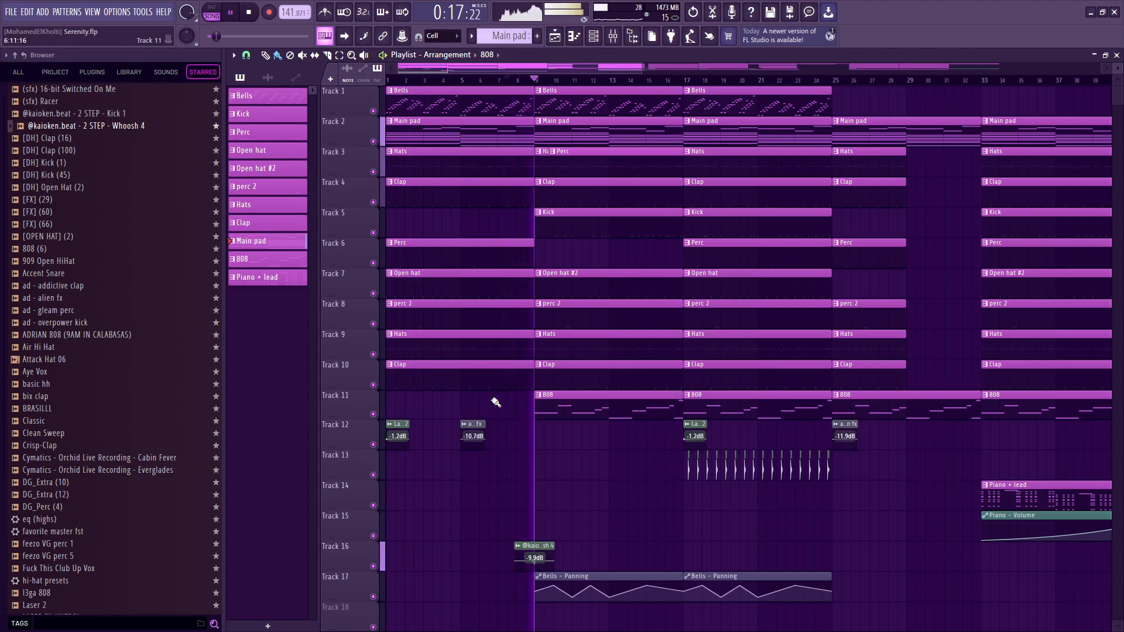
{"action": "key", "text": "space"}
{"action": "scroll", "coordinate": [621, 388], "scroll_direction": "down", "scroll_amount": 2}
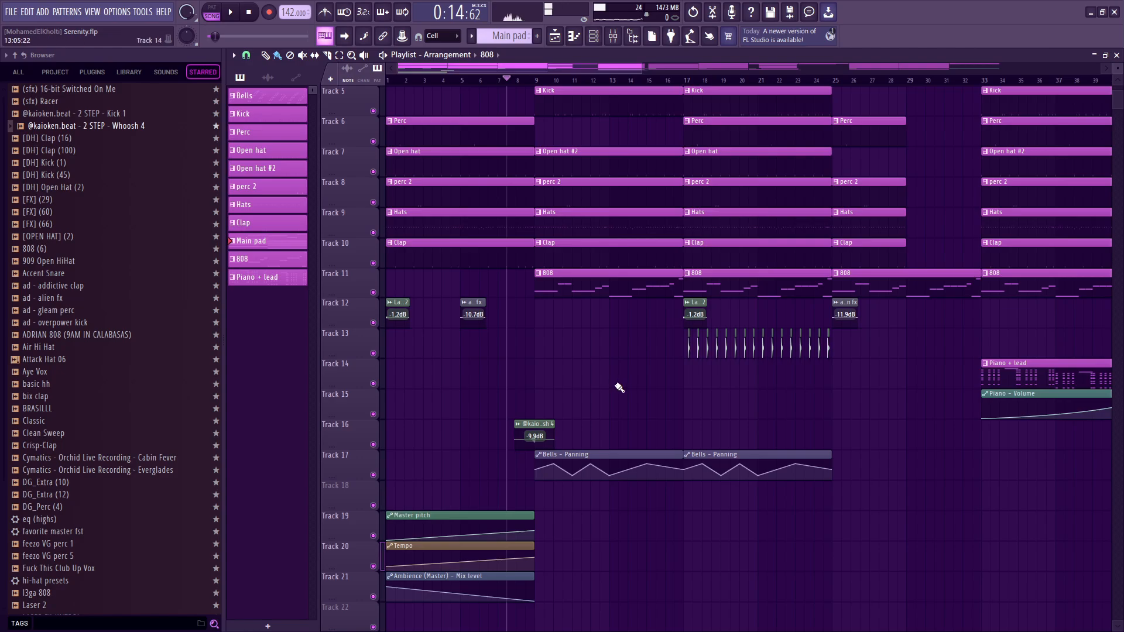
{"action": "scroll", "coordinate": [619, 388], "scroll_direction": "down", "scroll_amount": 4}
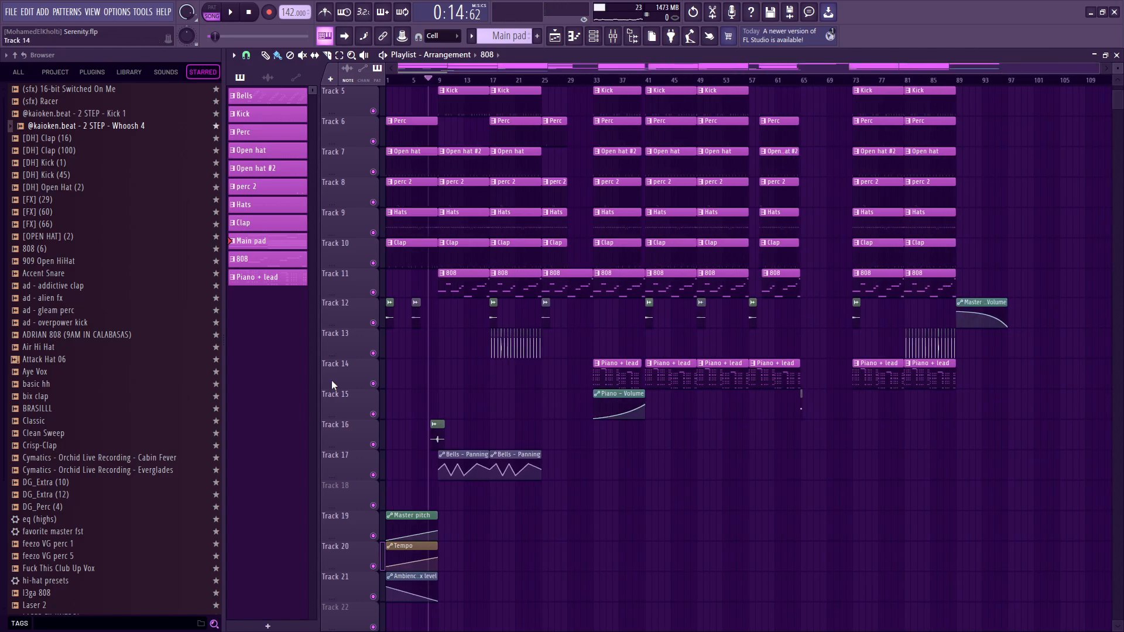
Delete the Whoosh 4 clip on Track 16 and play the transition into bar 9 without it.
{"action": "scroll", "coordinate": [345, 378], "scroll_direction": "up", "scroll_amount": 7}
{"action": "left_click_drag", "start_coordinate": [687, 335], "coordinate": [391, 311]}
{"action": "left_click_drag", "start_coordinate": [642, 377], "coordinate": [651, 443]}
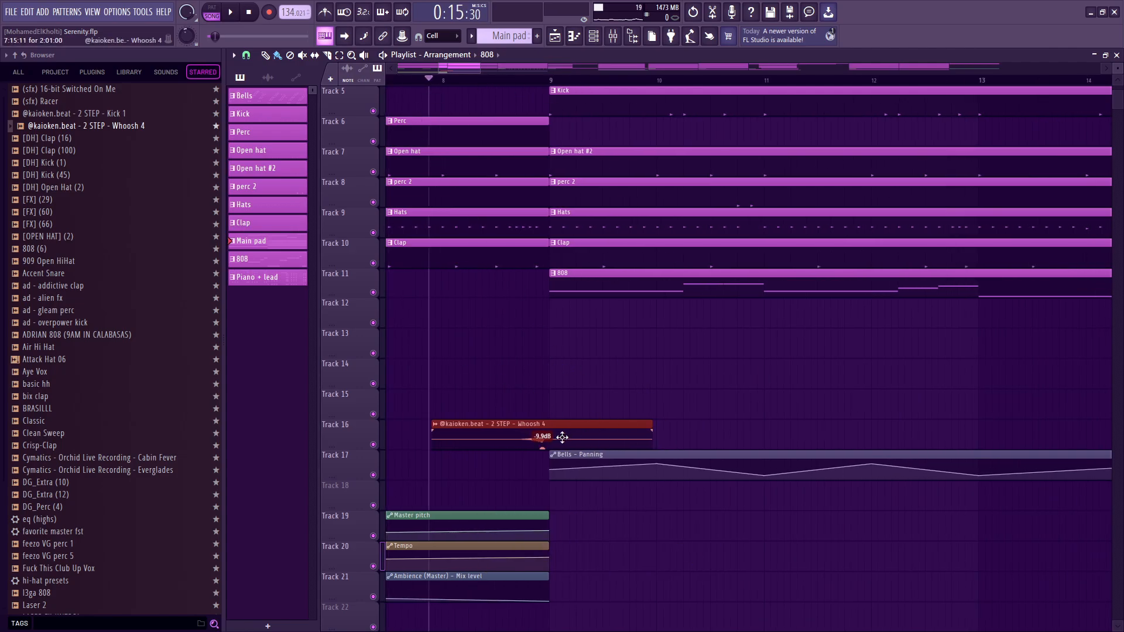
{"action": "right_click", "coordinate": [562, 437]}
{"action": "key", "text": "space"}
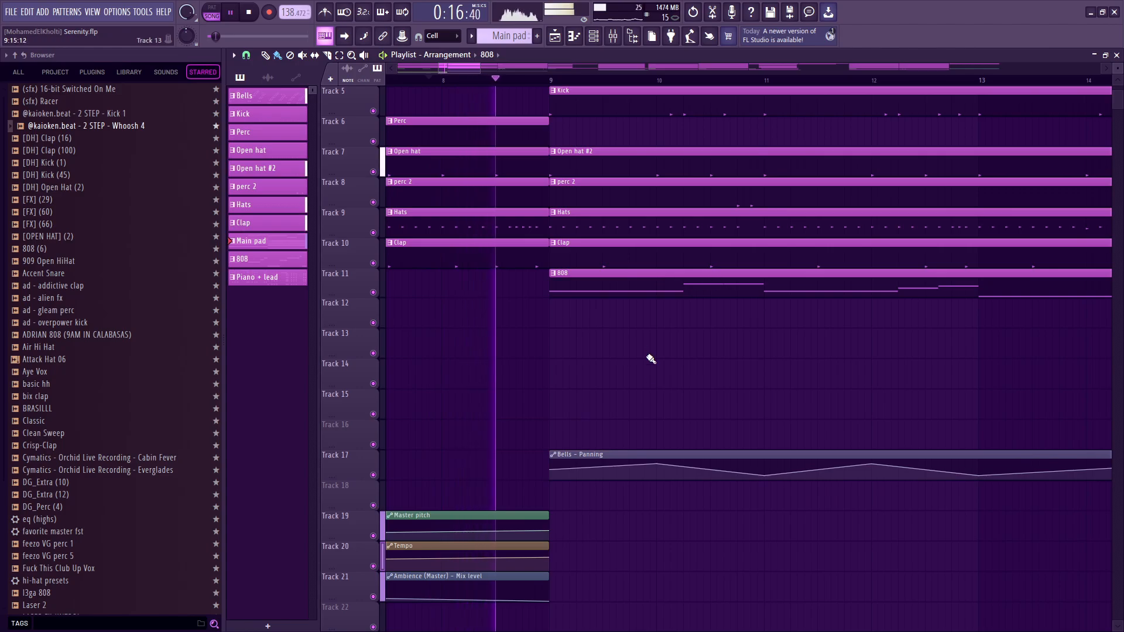
{"action": "key", "text": "space"}
Undo the deletion of the Whoosh 4 clip and play the transition into bar 9 with it.
{"action": "key", "text": "ctrl+z"}
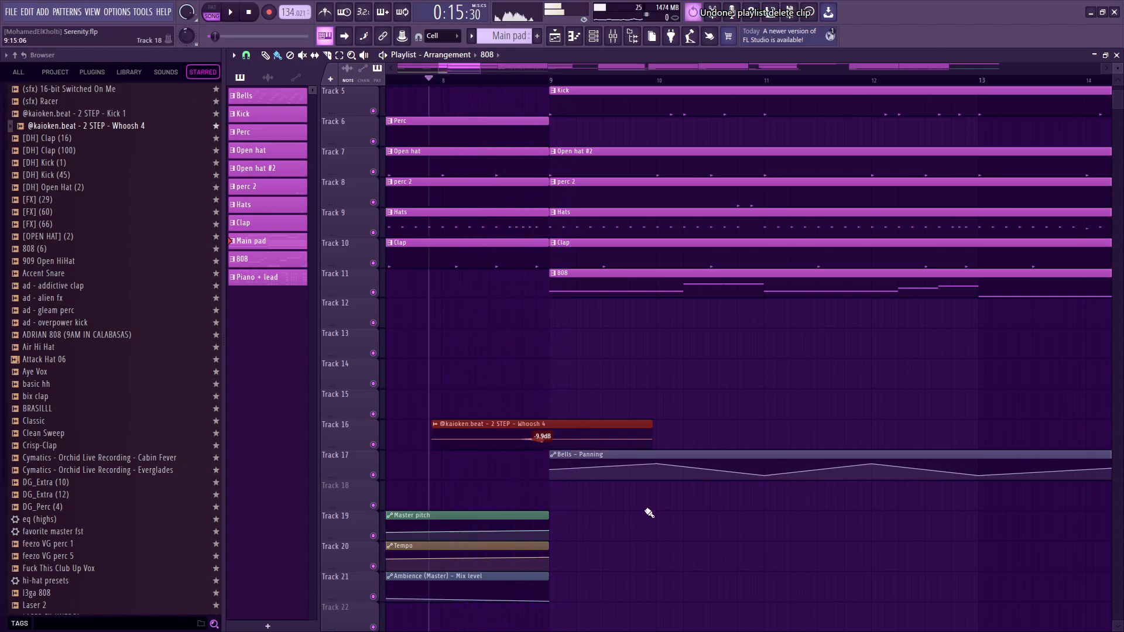
{"action": "key", "text": "space"}
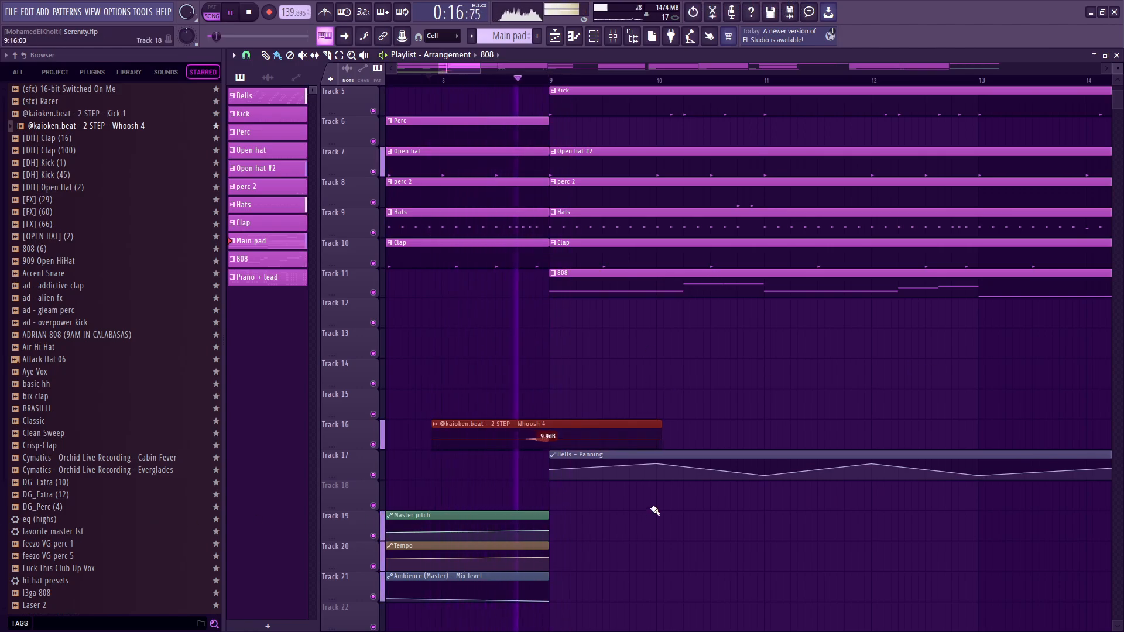
{"action": "key", "text": "space"}
Examine the Laser 2 and pew perc clips around bar 17 and set the playhead just before bar 17.
{"action": "scroll", "coordinate": [749, 372], "scroll_direction": "down", "scroll_amount": 8}
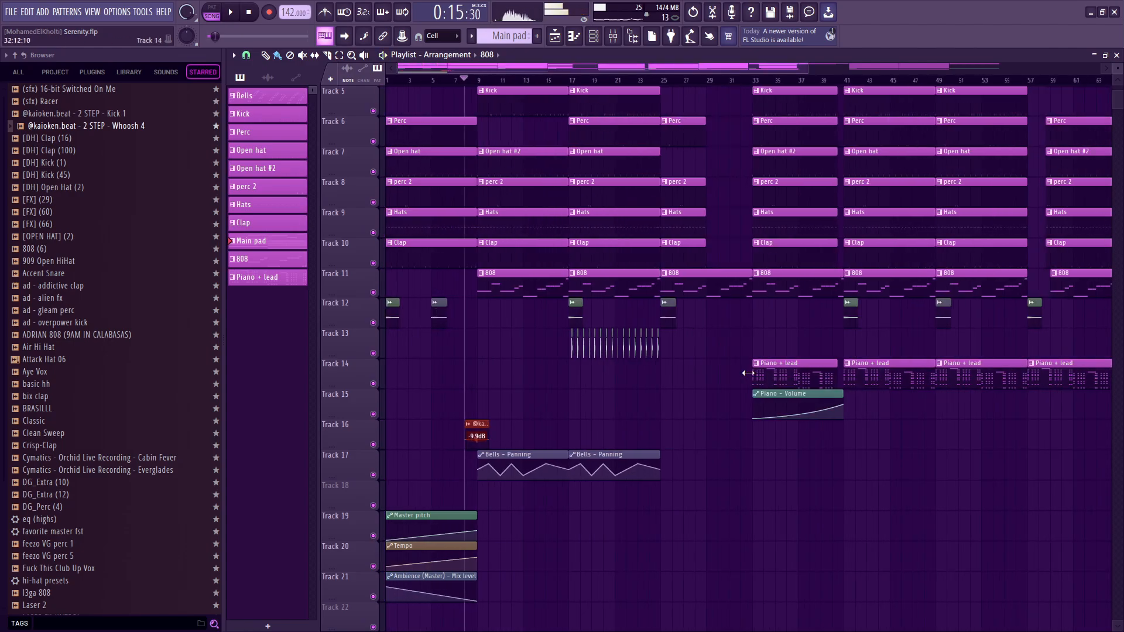
{"action": "scroll", "coordinate": [512, 359], "scroll_direction": "up", "scroll_amount": 10}
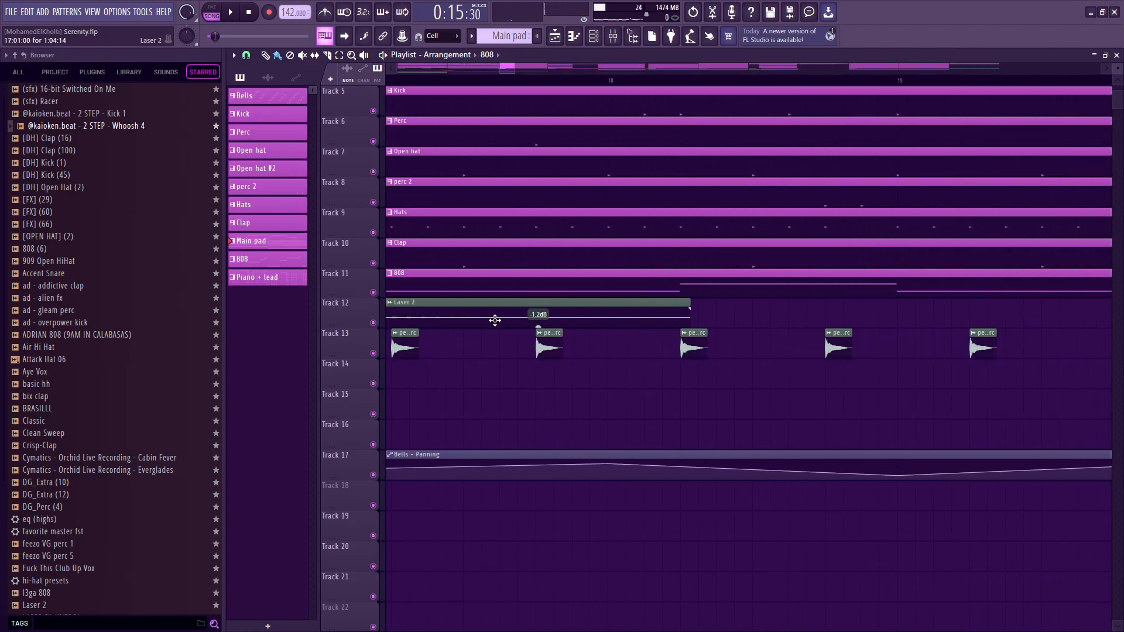
{"action": "scroll", "coordinate": [495, 321], "scroll_direction": "down", "scroll_amount": 5}
{"action": "mouse_move", "coordinate": [413, 311]}
{"action": "left_mouse_down"}
{"action": "mouse_move", "coordinate": [592, 307]}
{"action": "mouse_move", "coordinate": [377, 314]}
{"action": "mouse_move", "coordinate": [404, 313]}
{"action": "left_mouse_up"}
{"action": "scroll", "coordinate": [552, 303], "scroll_direction": "down", "scroll_amount": 5}
{"action": "scroll", "coordinate": [486, 310], "scroll_direction": "up", "scroll_amount": 5}
{"action": "left_click", "coordinate": [577, 88]}
{"action": "left_click", "coordinate": [582, 80]}
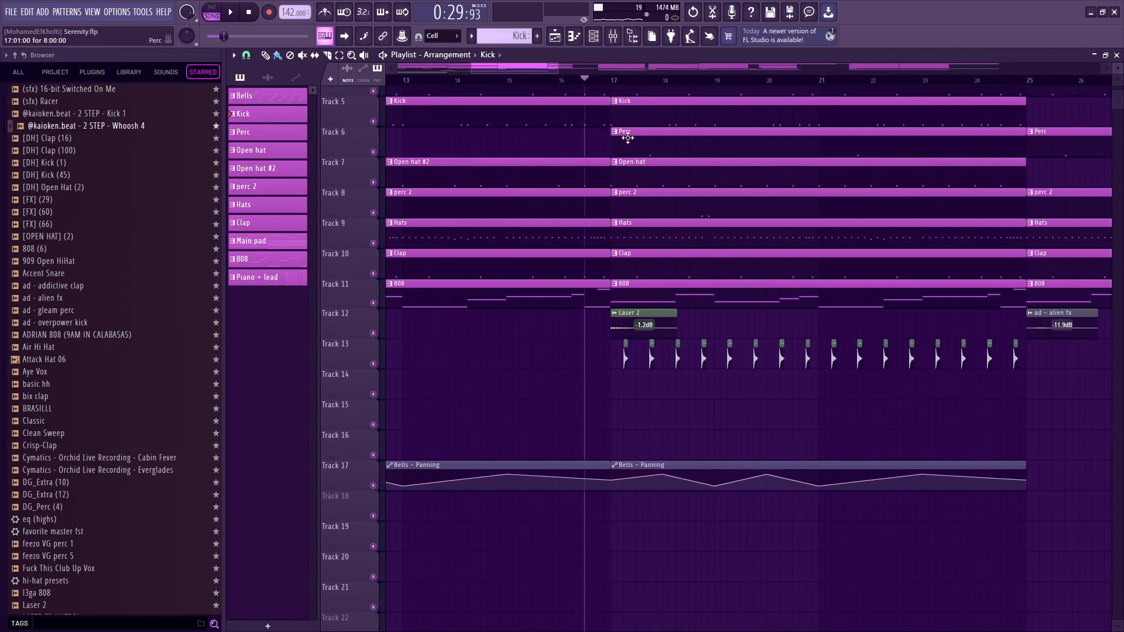
Mark bars 9 to 17 of the arrangement and play the section from bar 9.
{"action": "scroll", "coordinate": [640, 310], "scroll_direction": "up", "scroll_amount": 4}
{"action": "scroll", "coordinate": [640, 316], "scroll_direction": "down", "scroll_amount": 8}
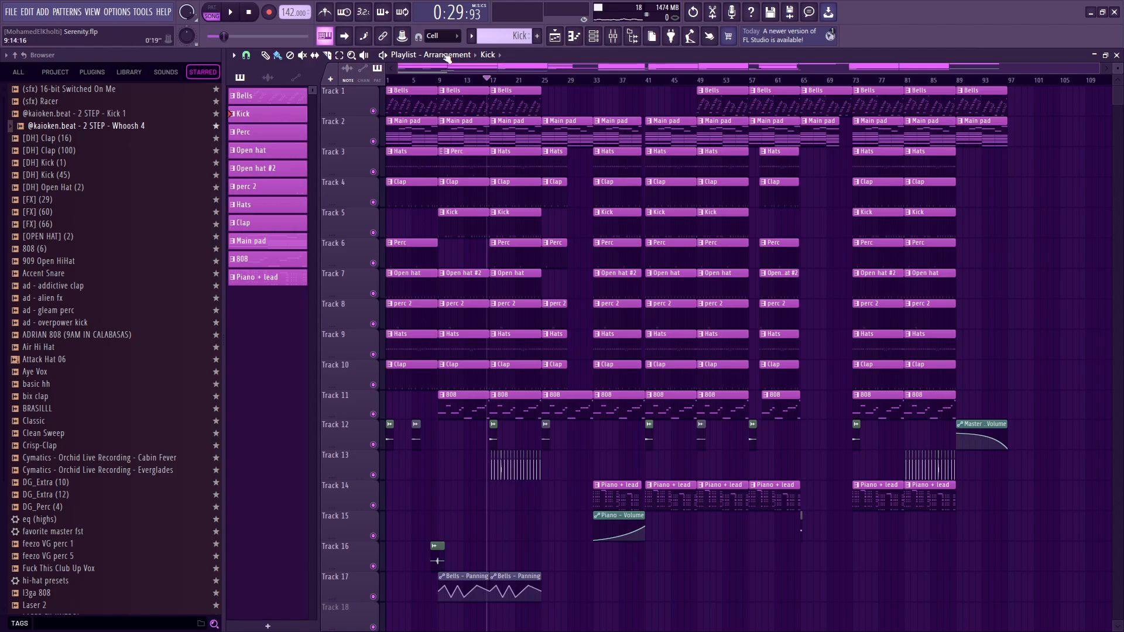
{"action": "left_click_drag", "start_coordinate": [440, 81], "coordinate": [486, 85]}
{"action": "scroll", "coordinate": [441, 123], "scroll_direction": "up", "scroll_amount": 6}
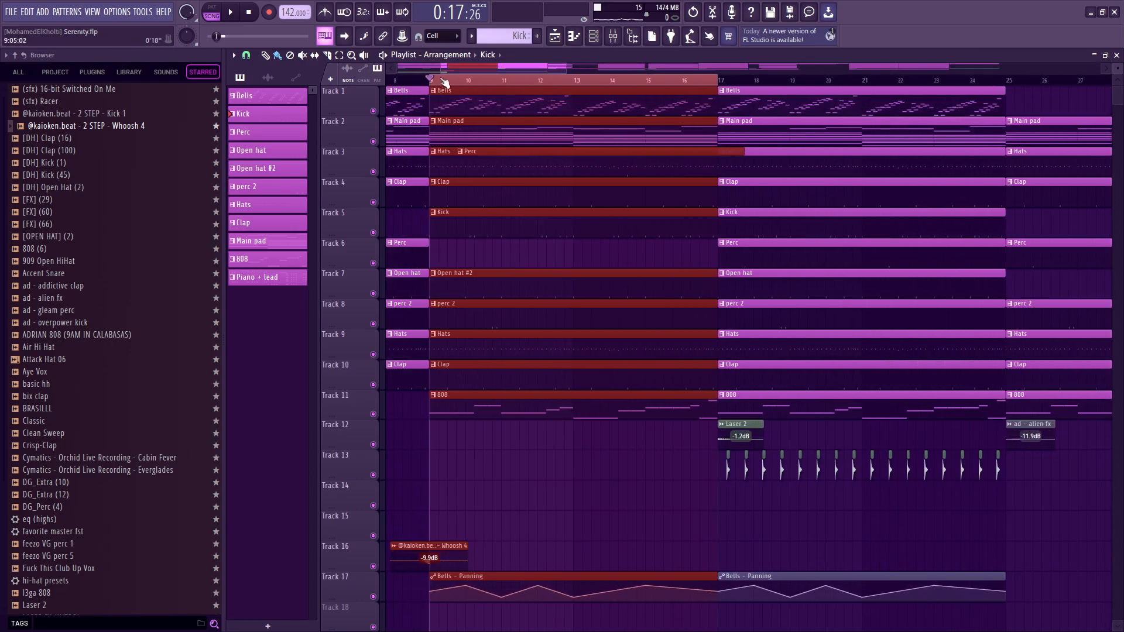
{"action": "key", "text": "space"}
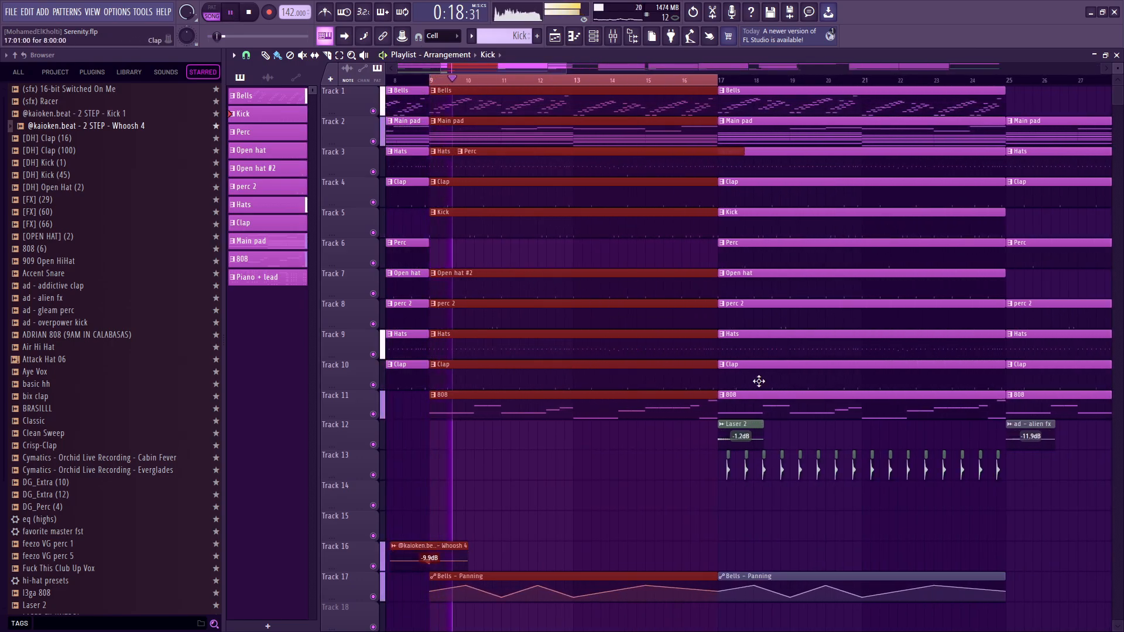
{"action": "key", "text": "space"}
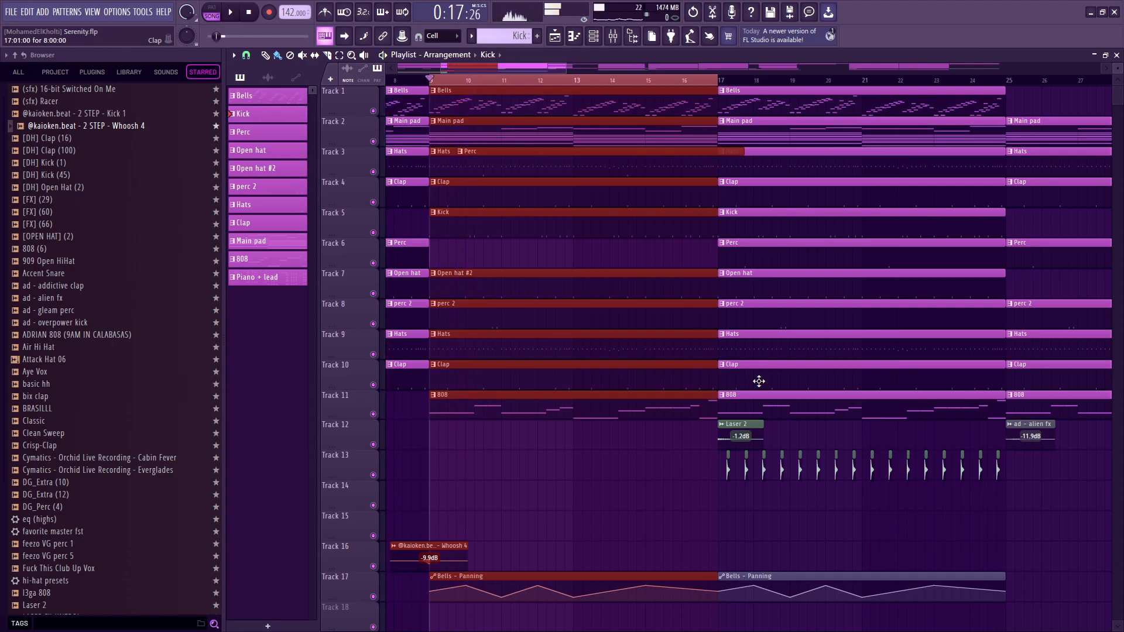
Try to resize the Perc clip on Track 3 around bar 17 and undo the resize.
{"action": "scroll", "coordinate": [656, 290], "scroll_direction": "down", "scroll_amount": 5}
{"action": "scroll", "coordinate": [655, 290], "scroll_direction": "down", "scroll_amount": 3}
{"action": "left_click", "coordinate": [621, 154]}
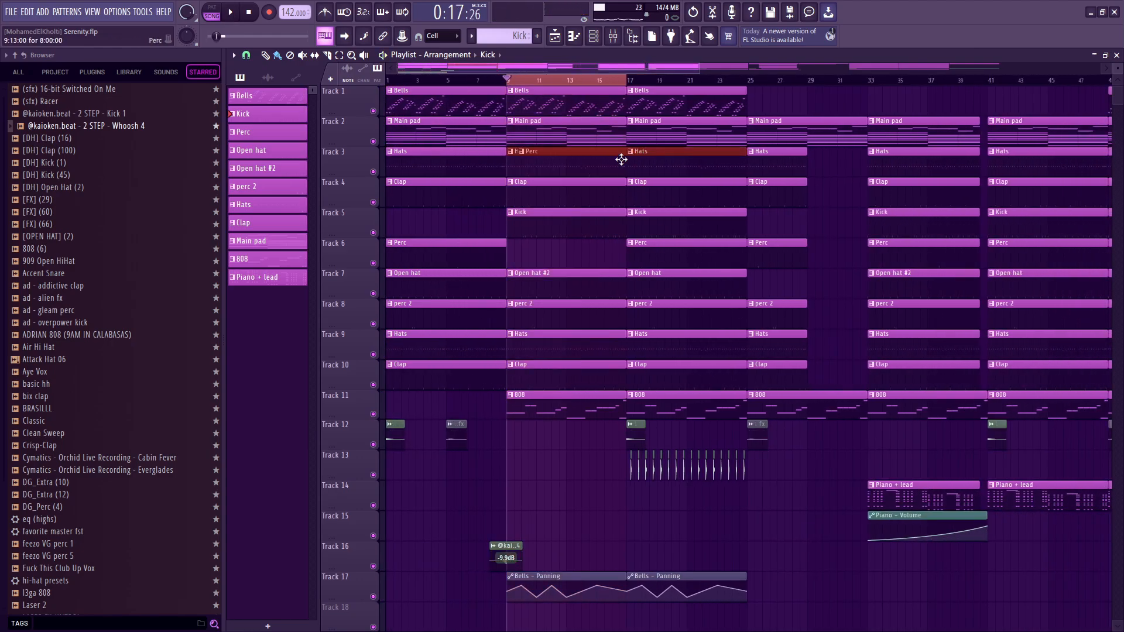
{"action": "key", "text": "ctrl+z"}
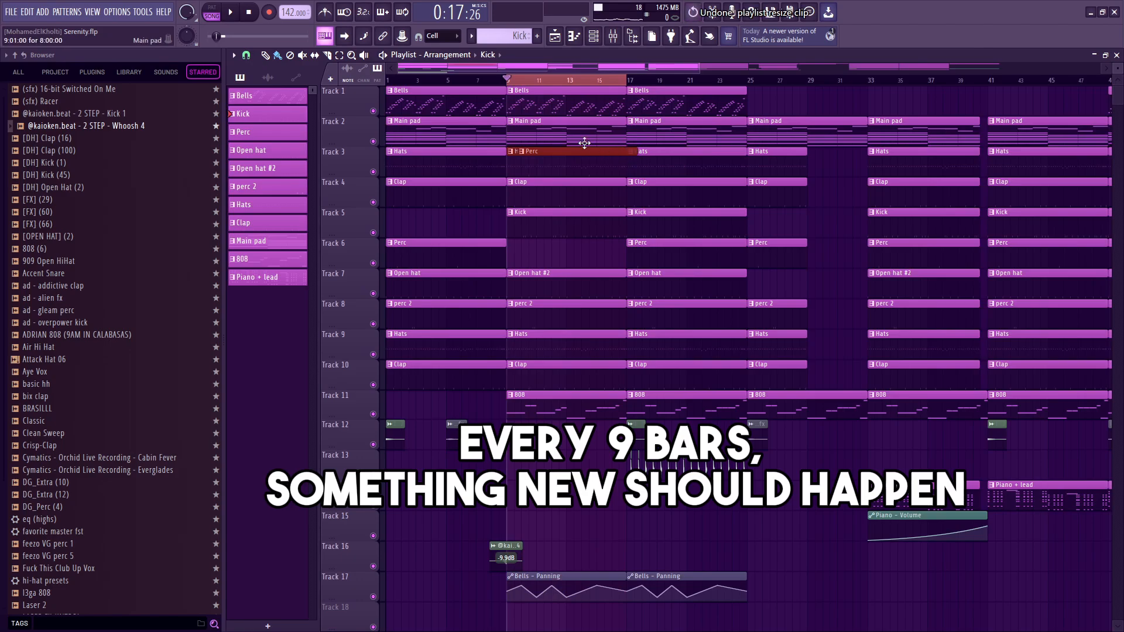
Mark the section from bar 17 to bar 25 on the timeline and set the playhead at bar 25.
{"action": "left_click_drag", "start_coordinate": [525, 84], "coordinate": [530, 83], "text": "ctrl"}
{"action": "left_click_drag", "start_coordinate": [616, 83], "coordinate": [747, 80], "text": "ctrl"}
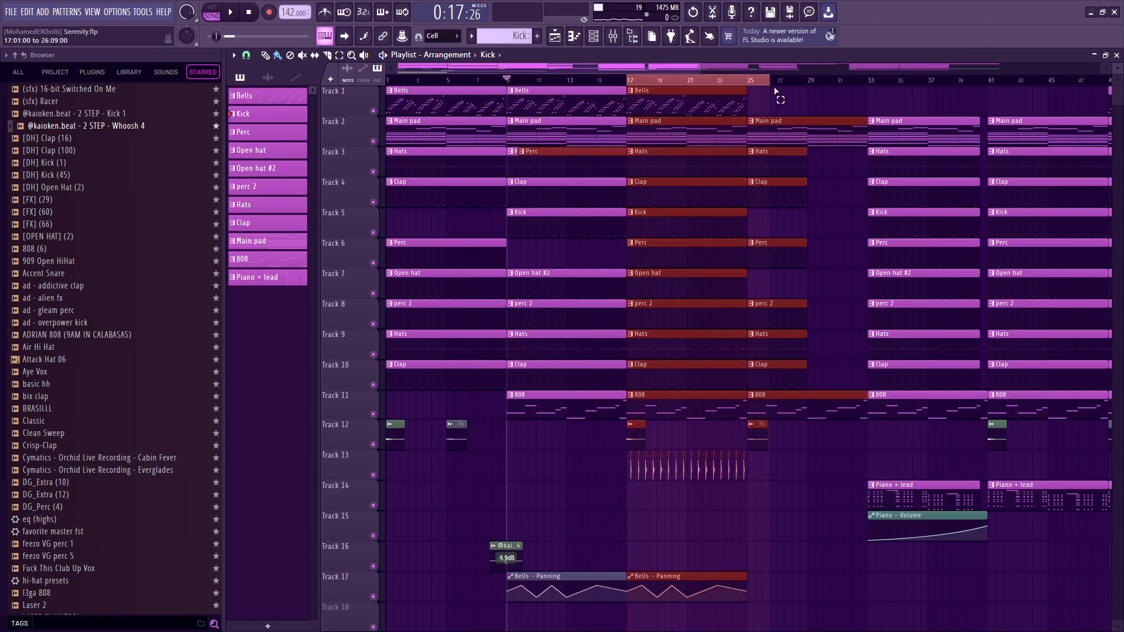
{"action": "scroll", "coordinate": [806, 324], "scroll_direction": "down", "scroll_amount": 1}
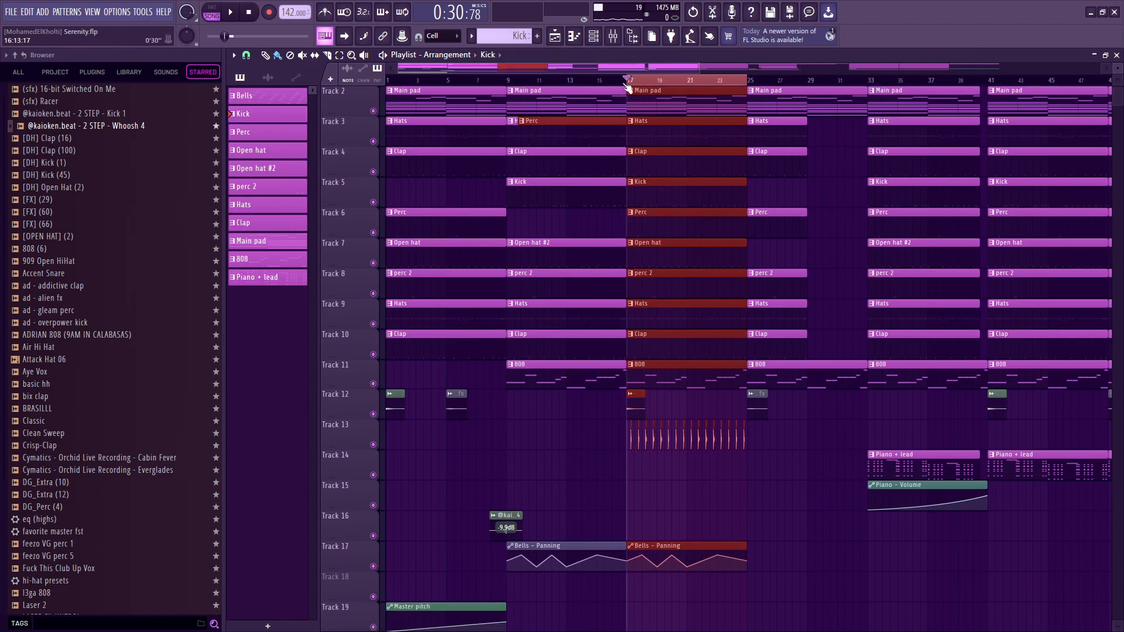
{"action": "mouse_move", "coordinate": [635, 82]}
{"action": "left_mouse_down", "text": "ctrl"}
{"action": "mouse_move", "coordinate": [866, 83]}
{"action": "mouse_move", "coordinate": [763, 97]}
{"action": "left_mouse_up", "text": "ctrl"}
Try a Kick clip on Track 1 around bar 30 and delete it.
{"action": "scroll", "coordinate": [865, 182], "scroll_direction": "up", "scroll_amount": 1}
{"action": "left_click", "coordinate": [823, 108]}
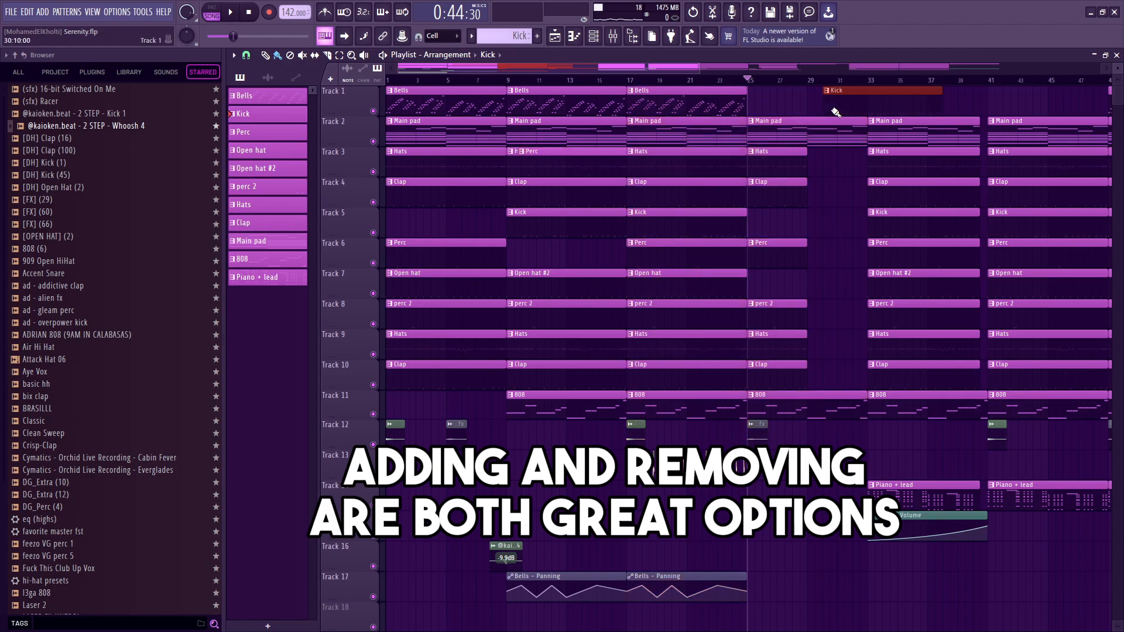
{"action": "right_click", "coordinate": [886, 100]}
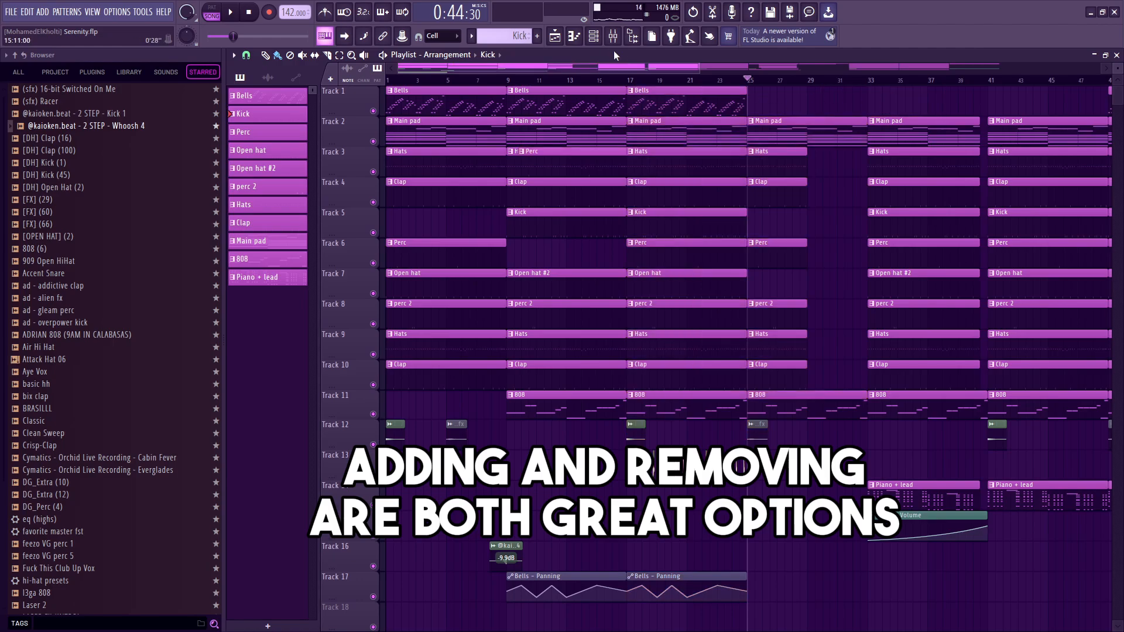
Play the transition into bar 17 and compare it with the start of the bar 9 section.
{"action": "left_click", "coordinate": [628, 80]}
{"action": "scroll", "coordinate": [657, 421], "scroll_direction": "right", "scroll_amount": 2}
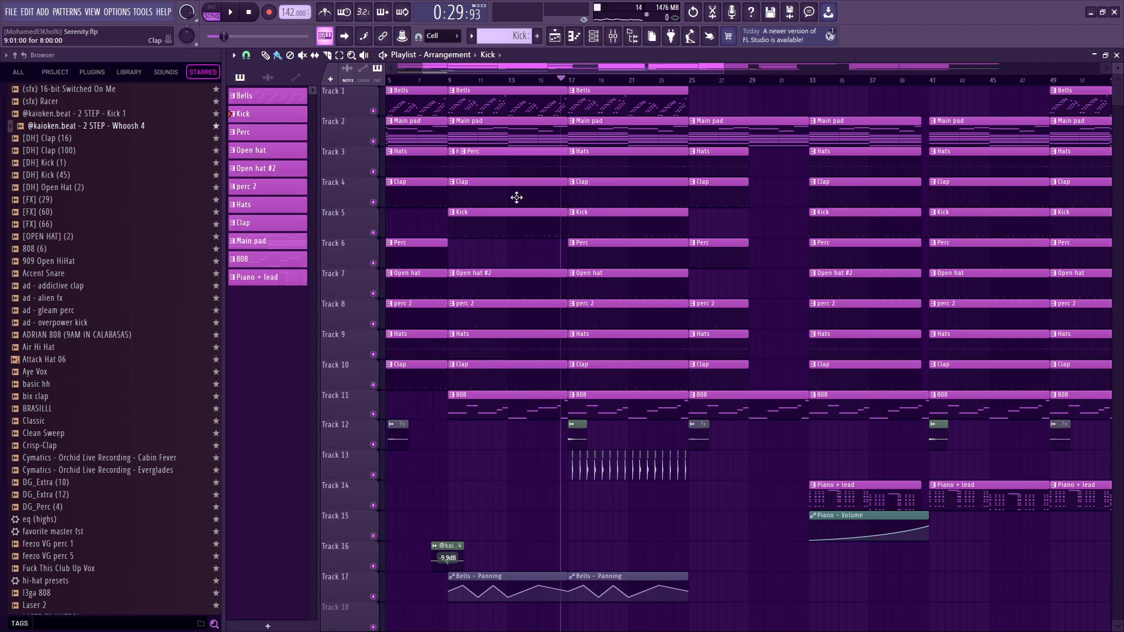
{"action": "key", "text": "space"}
{"action": "scroll", "coordinate": [659, 240], "scroll_direction": "up", "scroll_amount": 4}
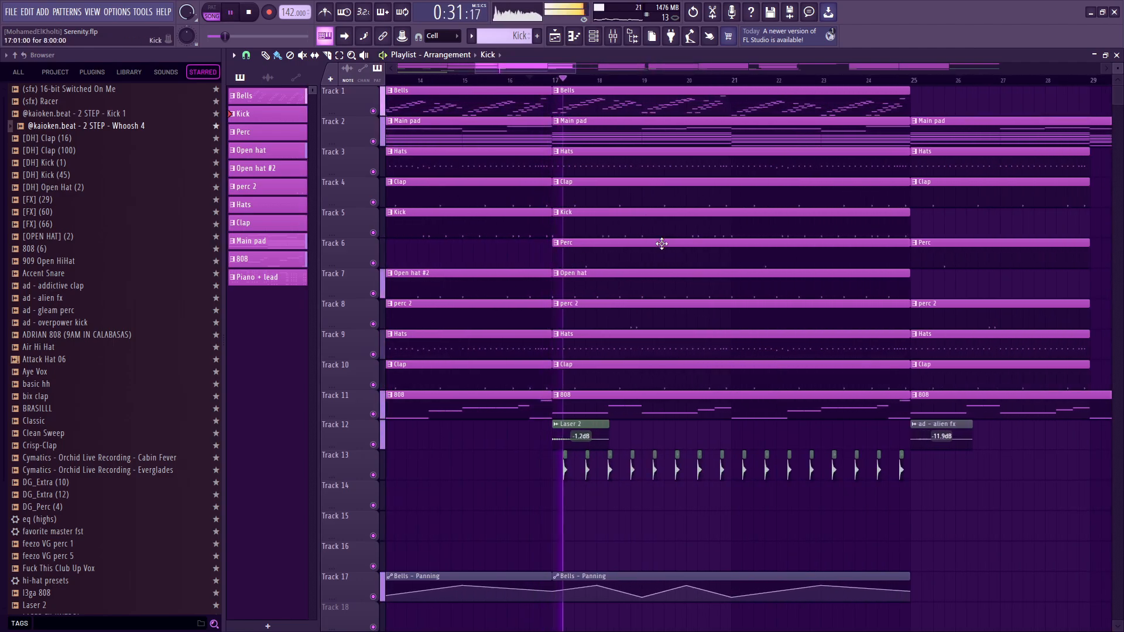
{"action": "scroll", "coordinate": [650, 254], "scroll_direction": "down", "scroll_amount": 5}
{"action": "key", "text": "space"}
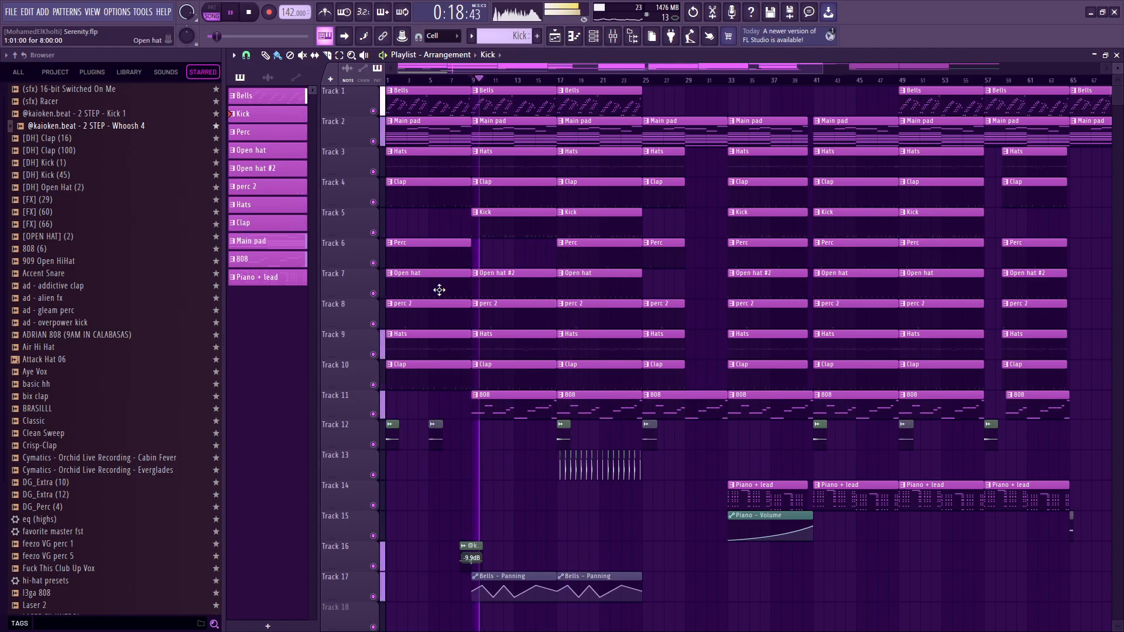
Open the pew perc sample on Track 13 to view its waveform and close its settings.
{"action": "scroll", "coordinate": [574, 498], "scroll_direction": "up", "scroll_amount": 10}
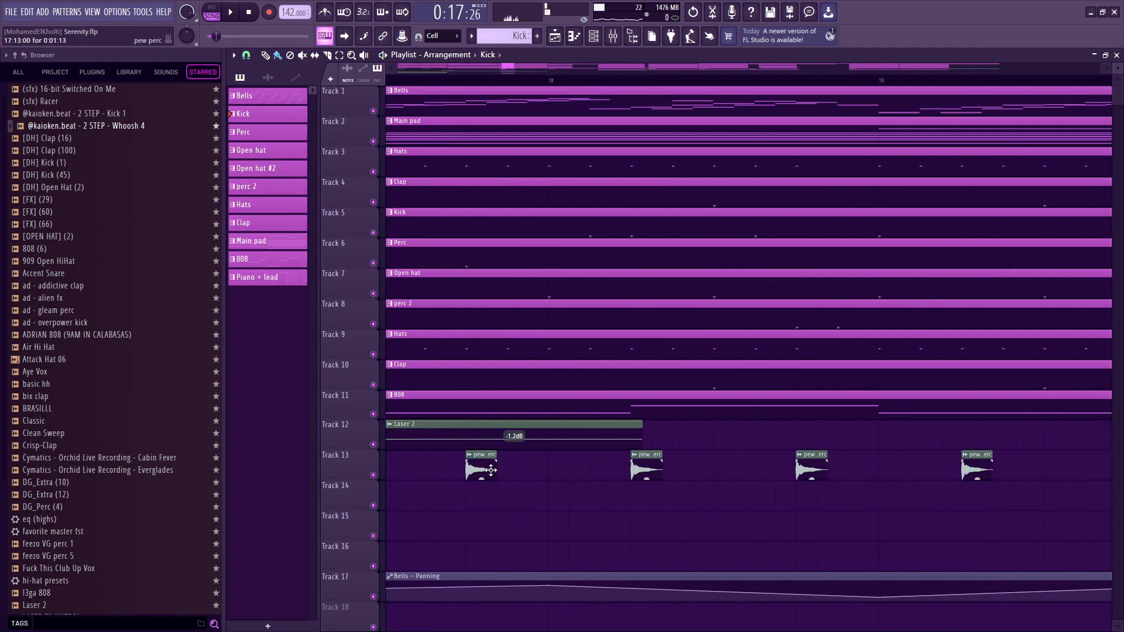
{"action": "double_click", "coordinate": [472, 467]}
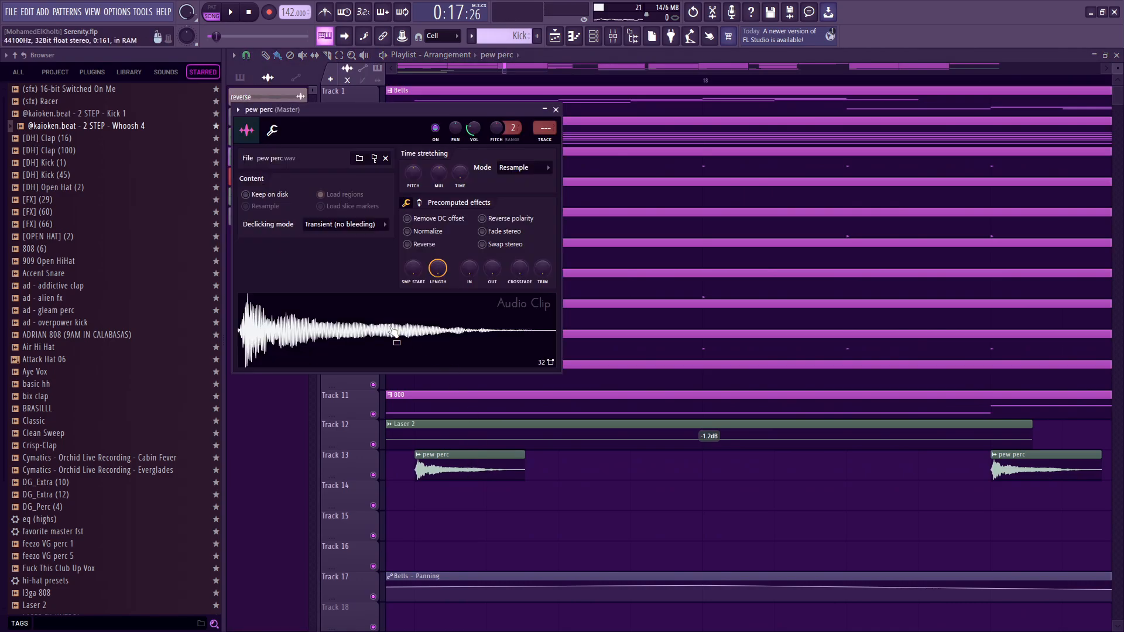
{"action": "key", "text": "Escape"}
{"action": "scroll", "coordinate": [571, 495], "scroll_direction": "down", "scroll_amount": 5}
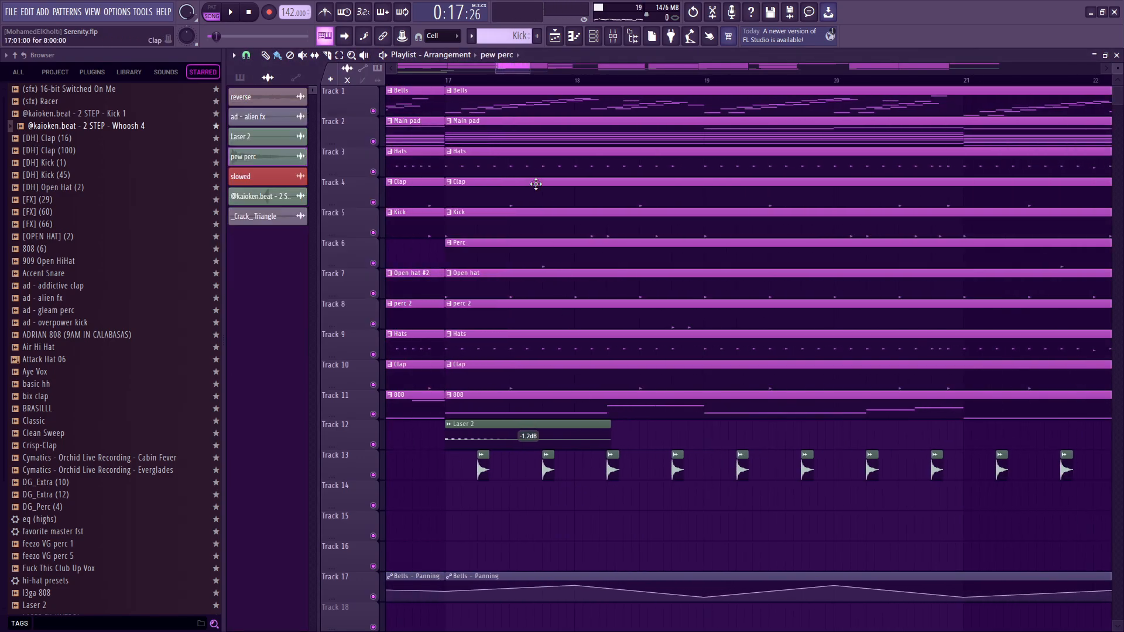
Play the section from bar 17 with the Laser 2 and pew perc clips.
{"action": "scroll", "coordinate": [476, 515], "scroll_direction": "up", "scroll_amount": 3}
{"action": "key", "text": "space"}
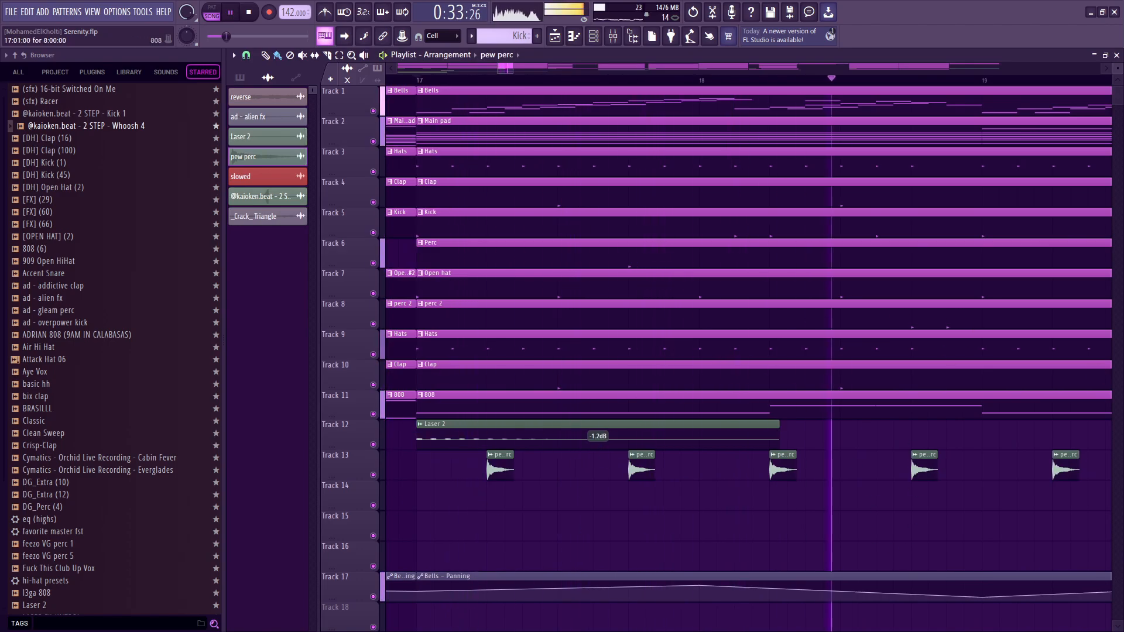
{"action": "key", "text": "space"}
Play the arrangement from bar 21 through the part without drums up to bar 33.
{"action": "scroll", "coordinate": [750, 493], "scroll_direction": "down", "scroll_amount": 4}
{"action": "scroll", "coordinate": [767, 467], "scroll_direction": "down", "scroll_amount": 5}
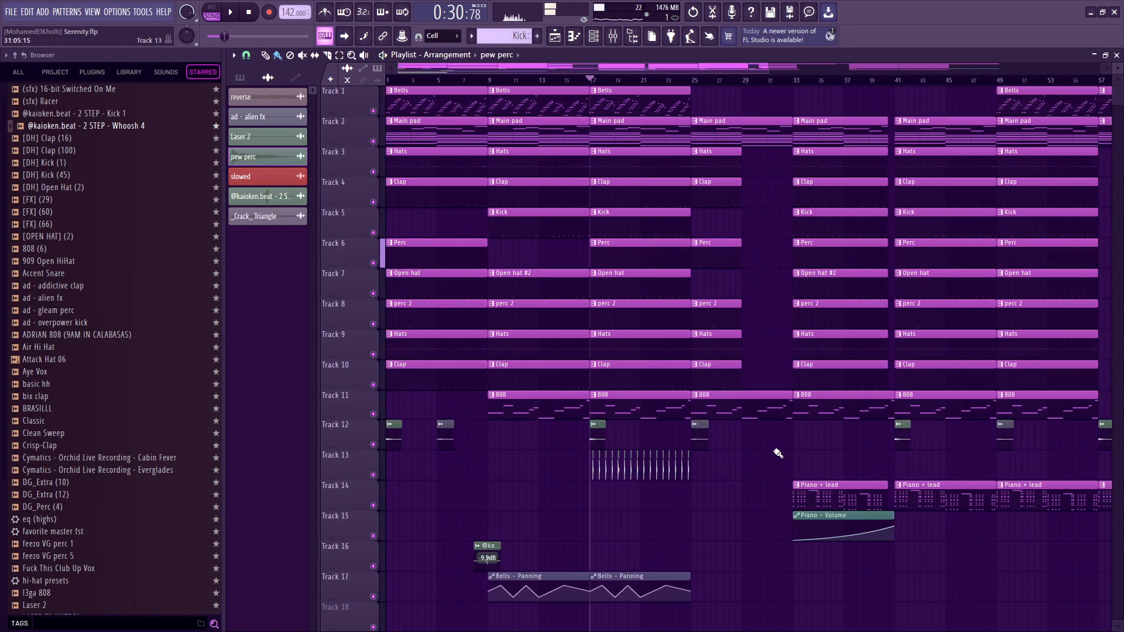
{"action": "scroll", "coordinate": [725, 434], "scroll_direction": "up", "scroll_amount": 3}
{"action": "scroll", "coordinate": [654, 429], "scroll_direction": "down", "scroll_amount": 3}
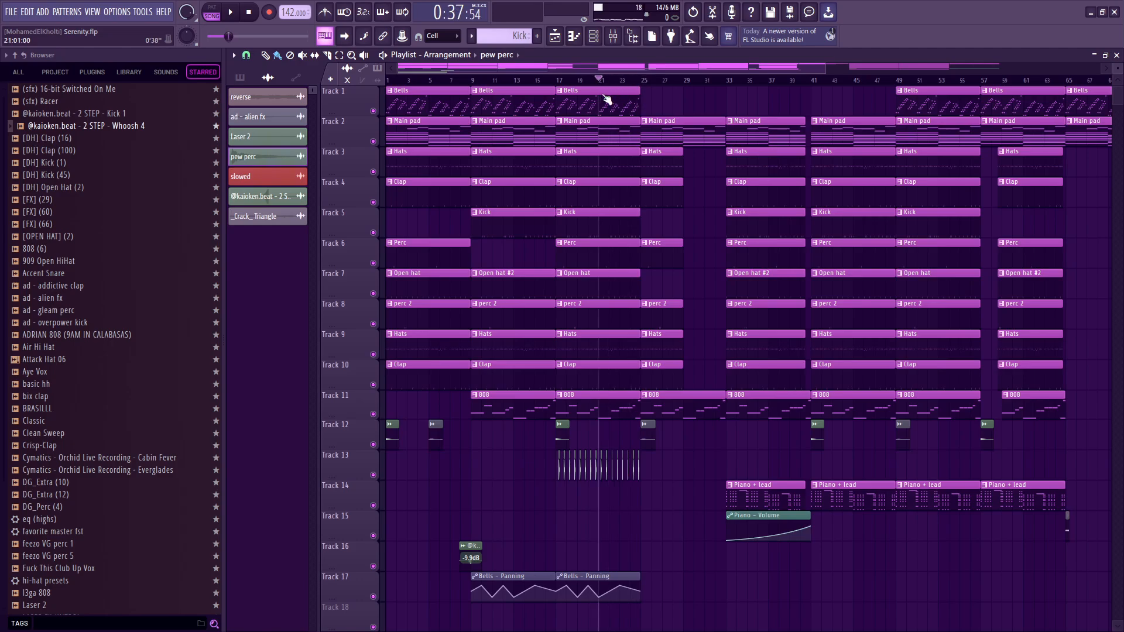
{"action": "key", "text": "space"}
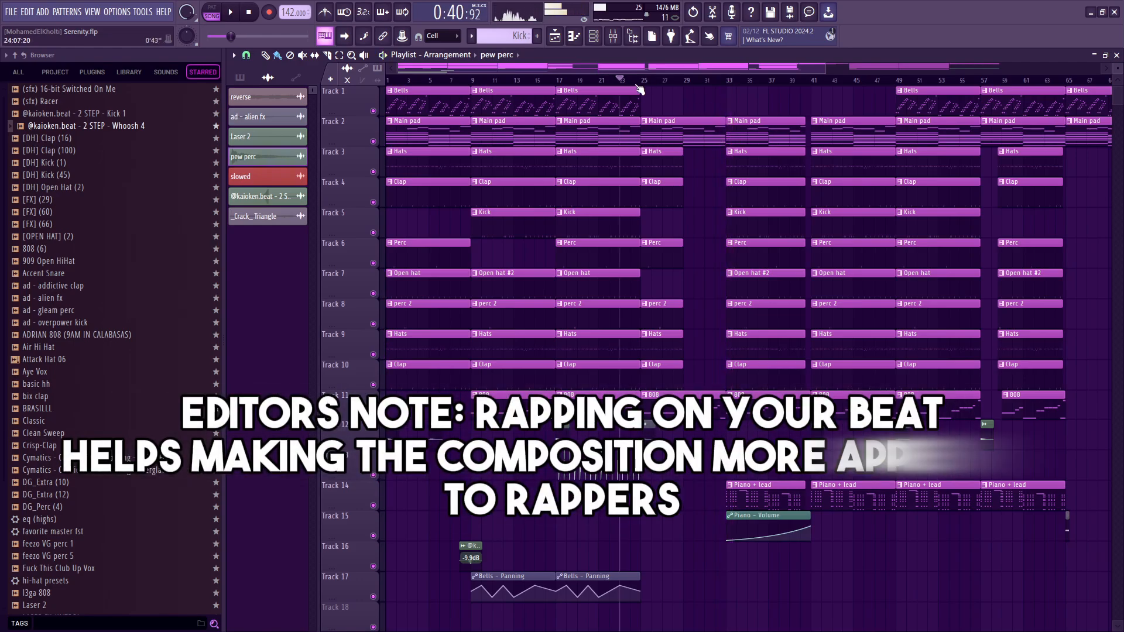
Return the playhead to bar 17 and play the start of that section again.
{"action": "left_click", "coordinate": [575, 83]}
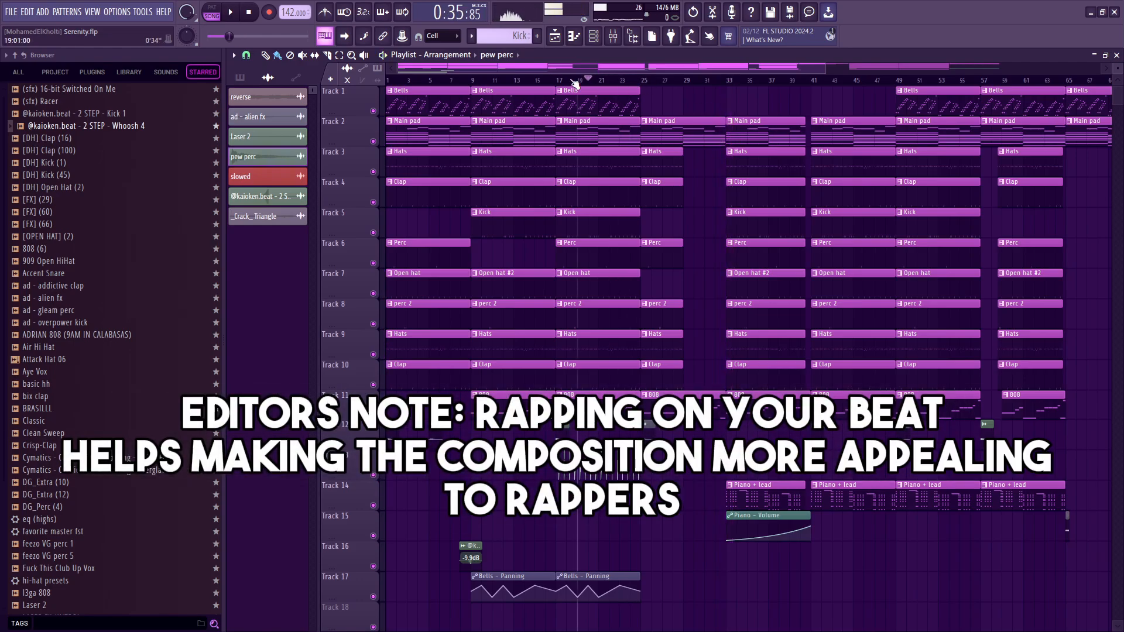
{"action": "scroll", "coordinate": [583, 249], "scroll_direction": "up", "scroll_amount": 3}
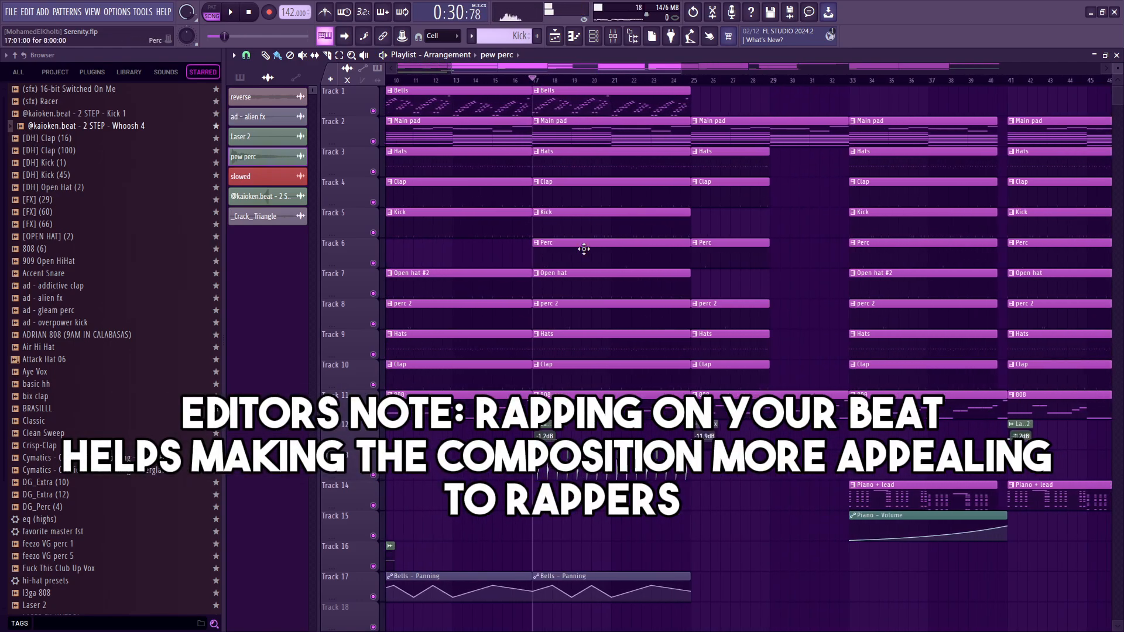
{"action": "key", "text": "space"}
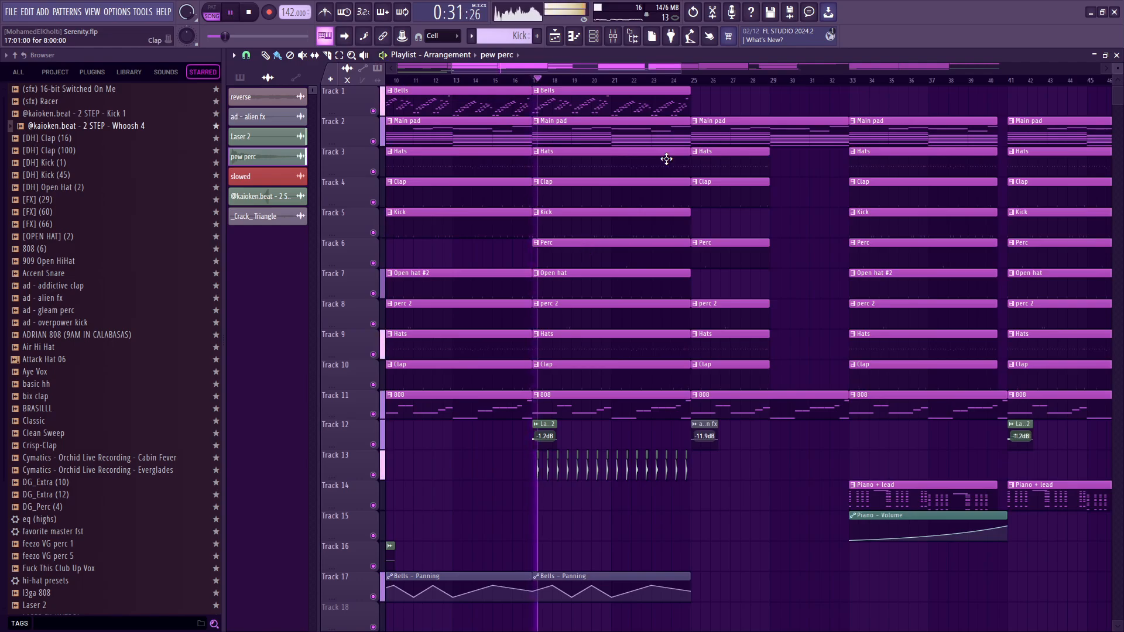
{"action": "scroll", "coordinate": [552, 220], "scroll_direction": "down", "scroll_amount": 4}
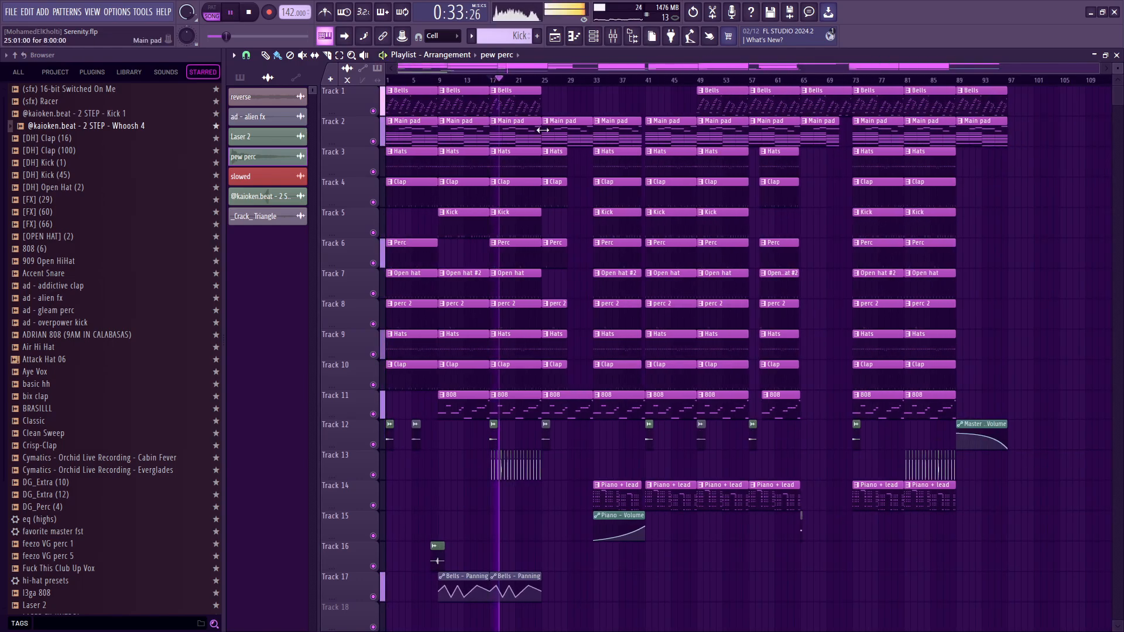
{"action": "scroll", "coordinate": [496, 113], "scroll_direction": "up", "scroll_amount": 2}
{"action": "key", "text": "space"}
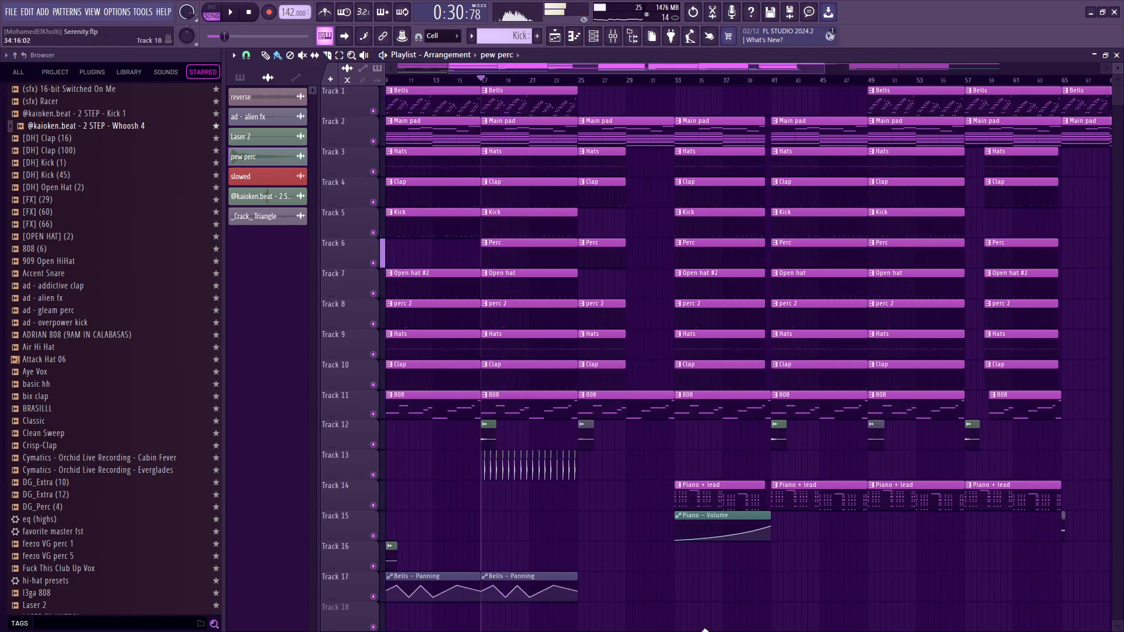
Play the Piano + lead entry at bar 33 with the Piano – Volume automation clip deleted from Track 15, and restore the clip.
{"action": "scroll", "coordinate": [788, 472], "scroll_direction": "up", "scroll_amount": 4}
{"action": "left_click", "coordinate": [696, 495]}
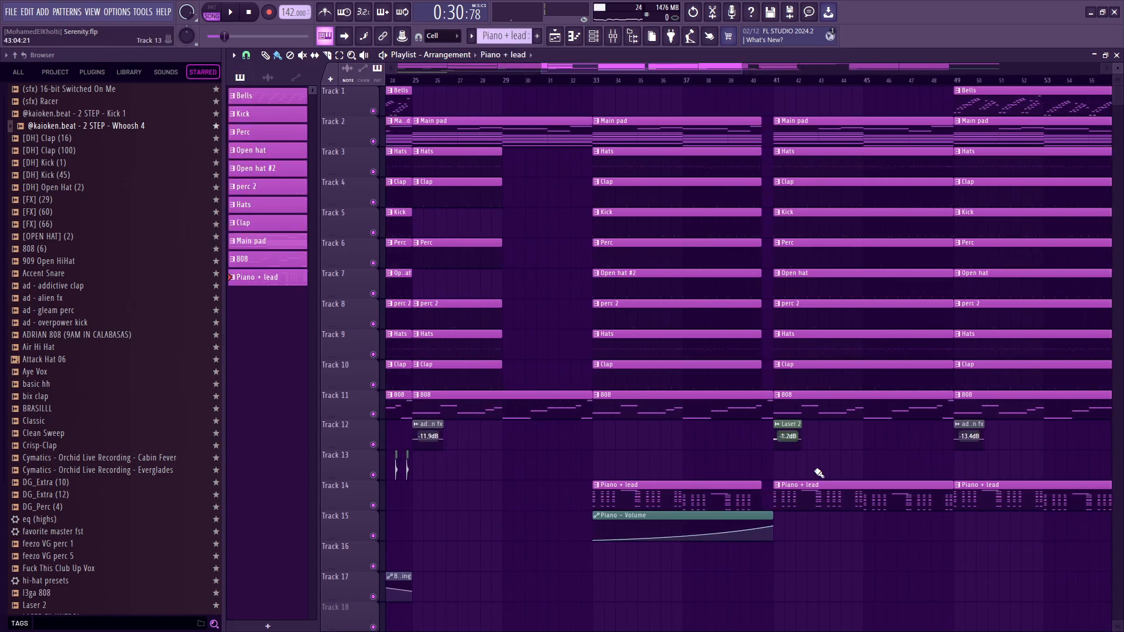
{"action": "left_click_drag", "start_coordinate": [756, 119], "coordinate": [615, 150]}
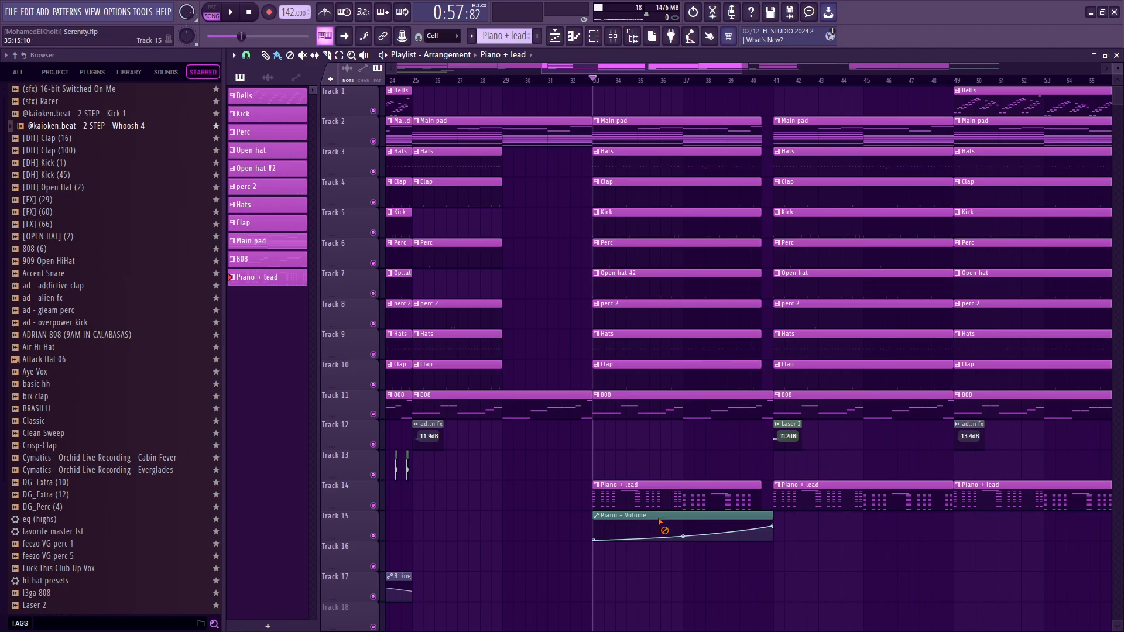
{"action": "right_click", "coordinate": [659, 518]}
{"action": "left_click", "coordinate": [571, 80]}
{"action": "key", "text": "space"}
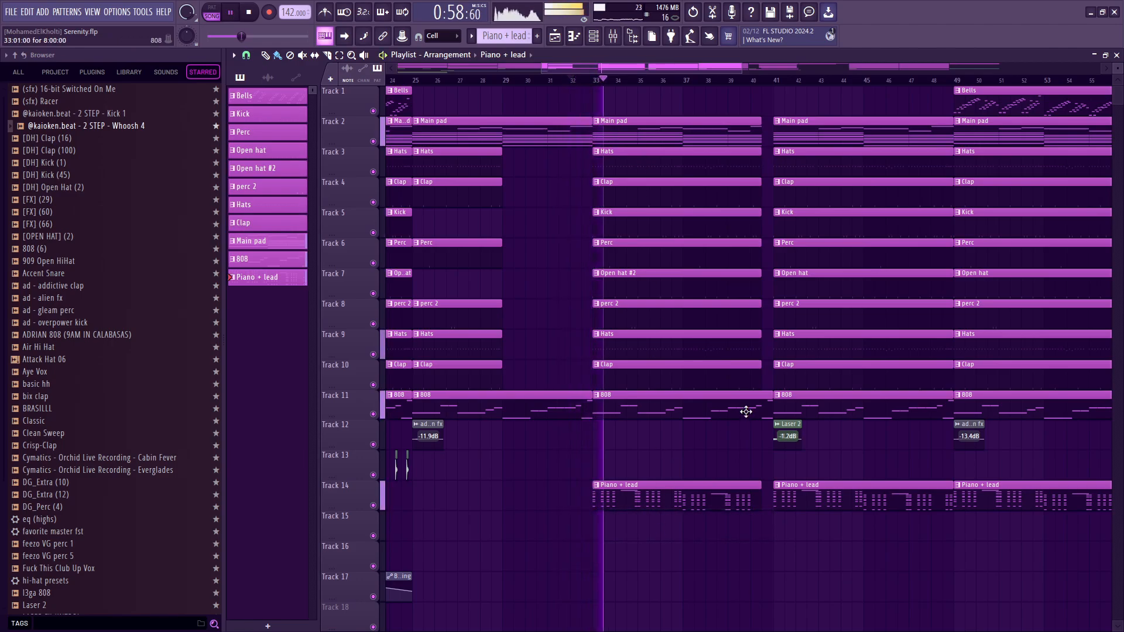
{"action": "key", "text": "space"}
{"action": "key", "text": "ctrl+z"}
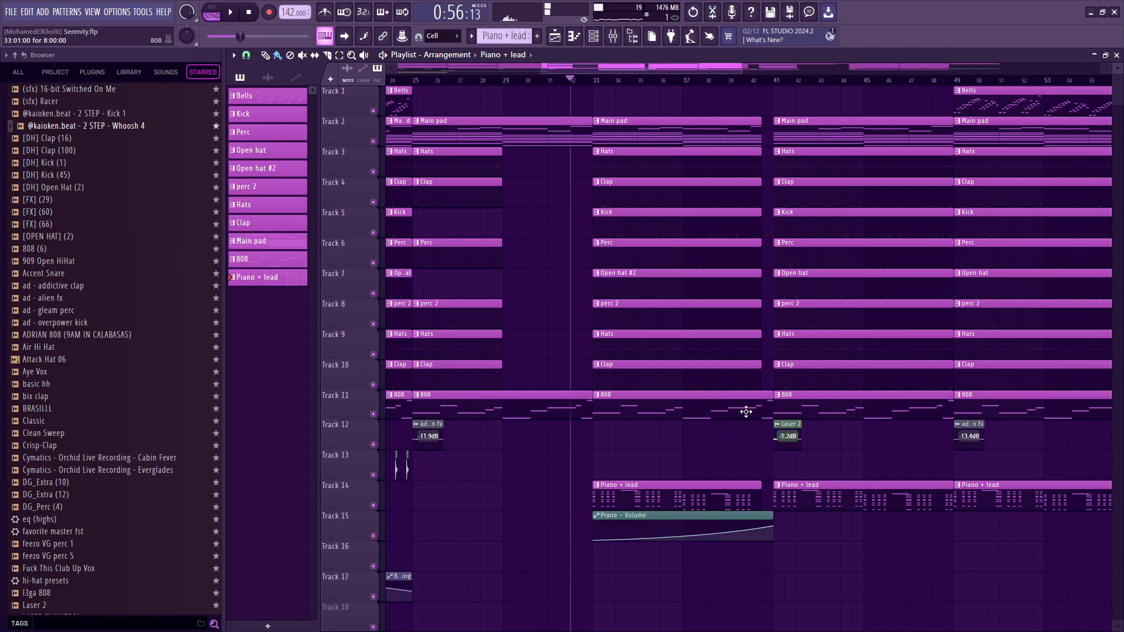
Play from bar 32 towards bar 41 to hear the Piano – Volume automation raise the piano.
{"action": "key", "text": "space"}
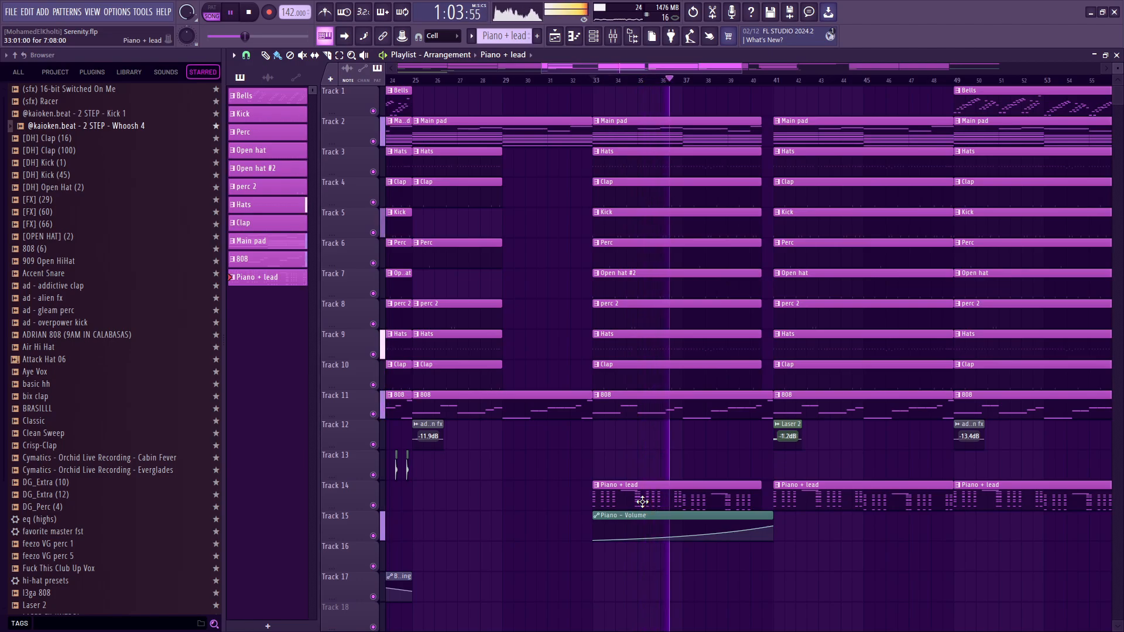
{"action": "scroll", "coordinate": [853, 534], "scroll_direction": "down", "scroll_amount": 1}
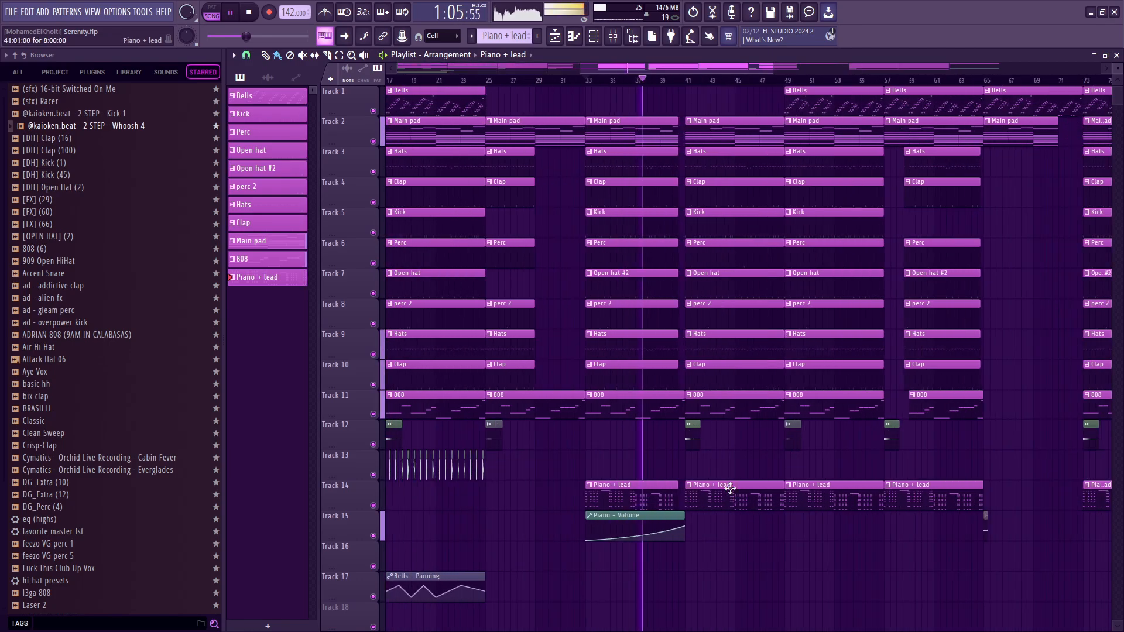
{"action": "scroll", "coordinate": [519, 481], "scroll_direction": "up", "scroll_amount": 3}
{"action": "scroll", "coordinate": [597, 321], "scroll_direction": "up", "scroll_amount": 2}
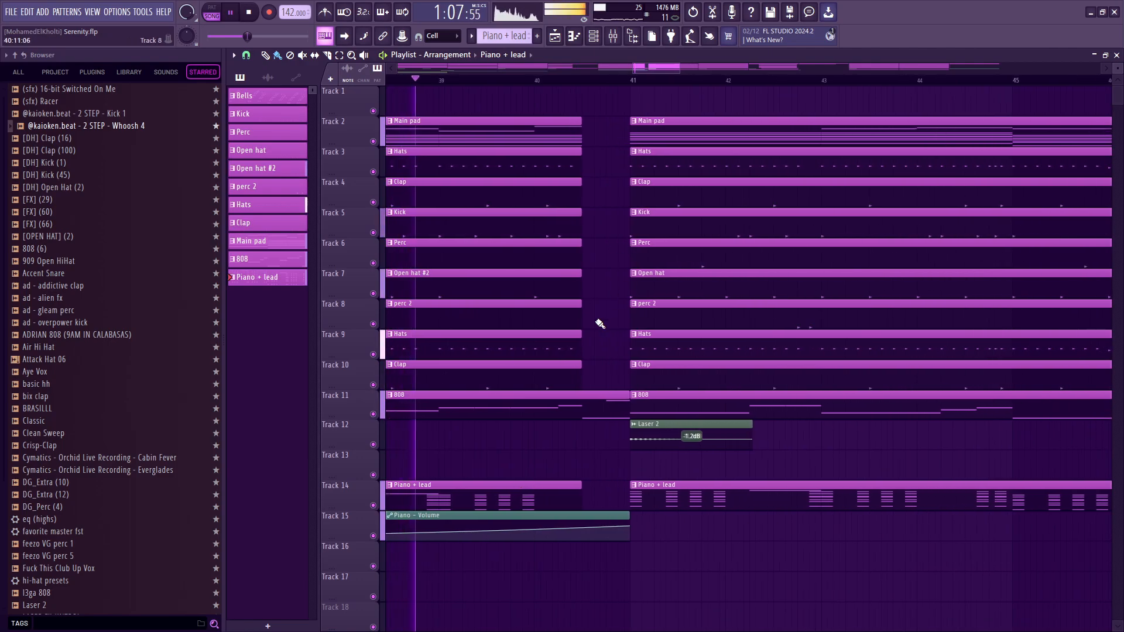
Highlight the drum clips that stop just before bar 41 and inspect the final notes of the 808 pattern in the piano roll.
{"action": "left_click_drag", "start_coordinate": [597, 386], "coordinate": [552, 88]}
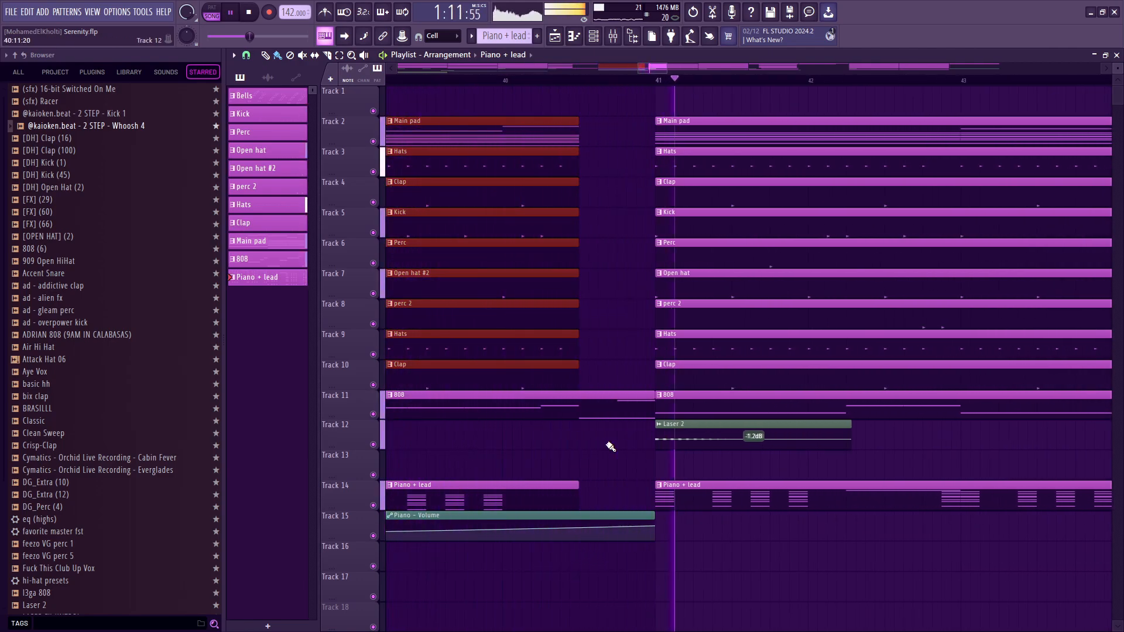
{"action": "key", "text": "space"}
{"action": "double_click", "coordinate": [595, 409]}
{"action": "scroll", "coordinate": [761, 328], "scroll_direction": "up", "scroll_amount": 6}
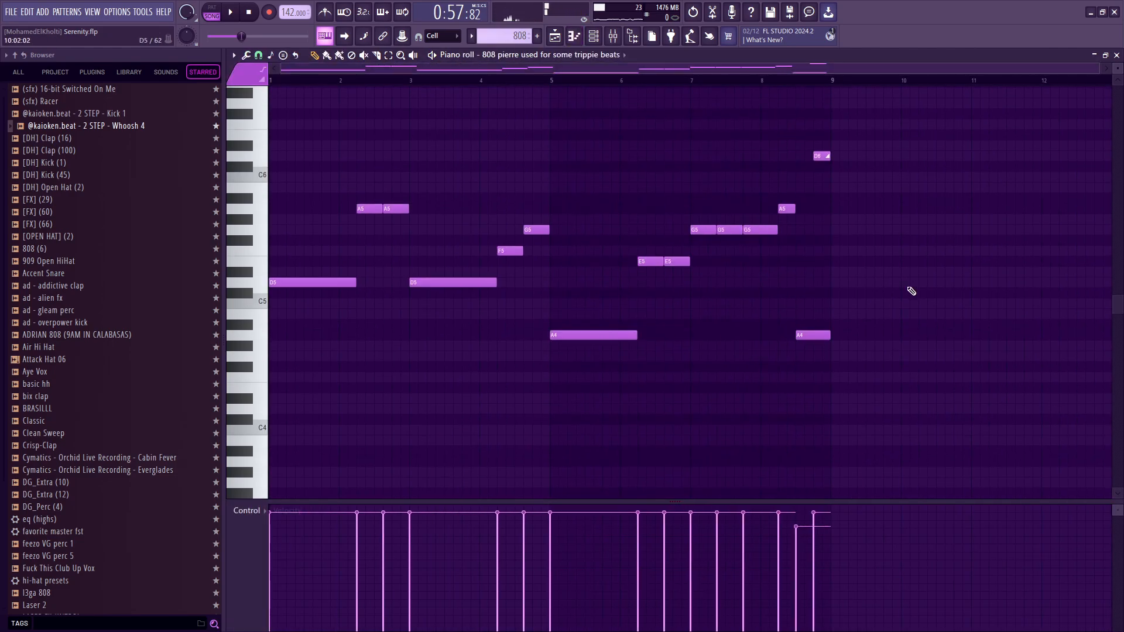
{"action": "left_click_drag", "start_coordinate": [909, 269], "coordinate": [814, 143]}
{"action": "scroll", "coordinate": [787, 145], "scroll_direction": "up", "scroll_amount": 1}
{"action": "left_click_drag", "start_coordinate": [876, 162], "coordinate": [810, 140]}
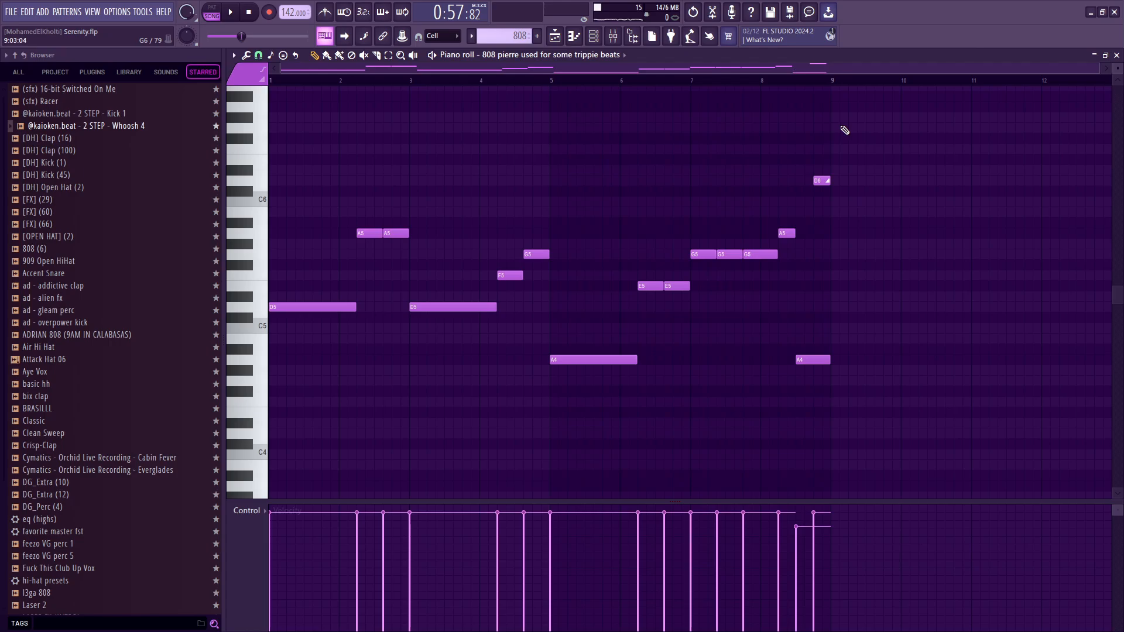
{"action": "key", "text": "F5"}
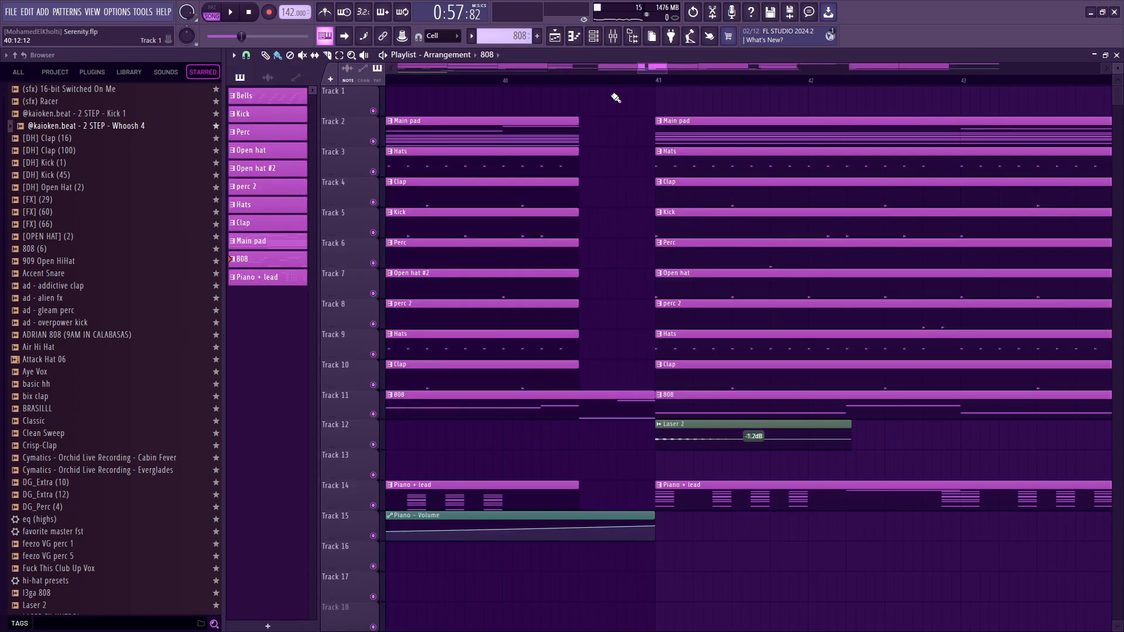
Play the transition into bar 41 and highlight the Piano + lead clip starting there on Track 14.
{"action": "key", "text": "space"}
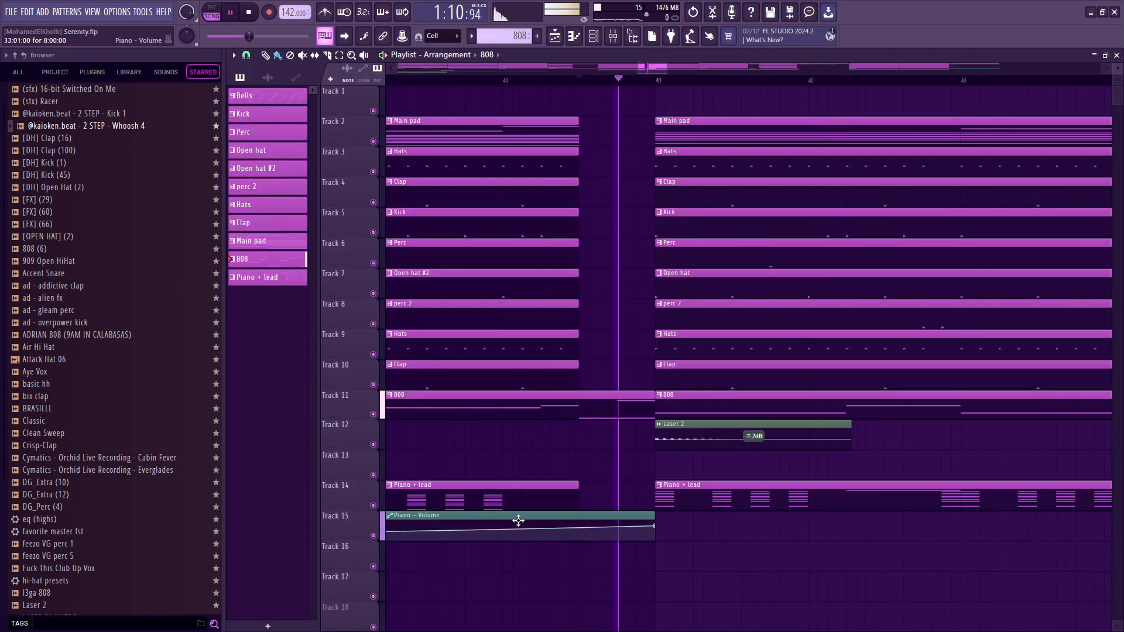
{"action": "scroll", "coordinate": [843, 505], "scroll_direction": "down", "scroll_amount": 8}
{"action": "left_click_drag", "start_coordinate": [798, 556], "coordinate": [787, 500]}
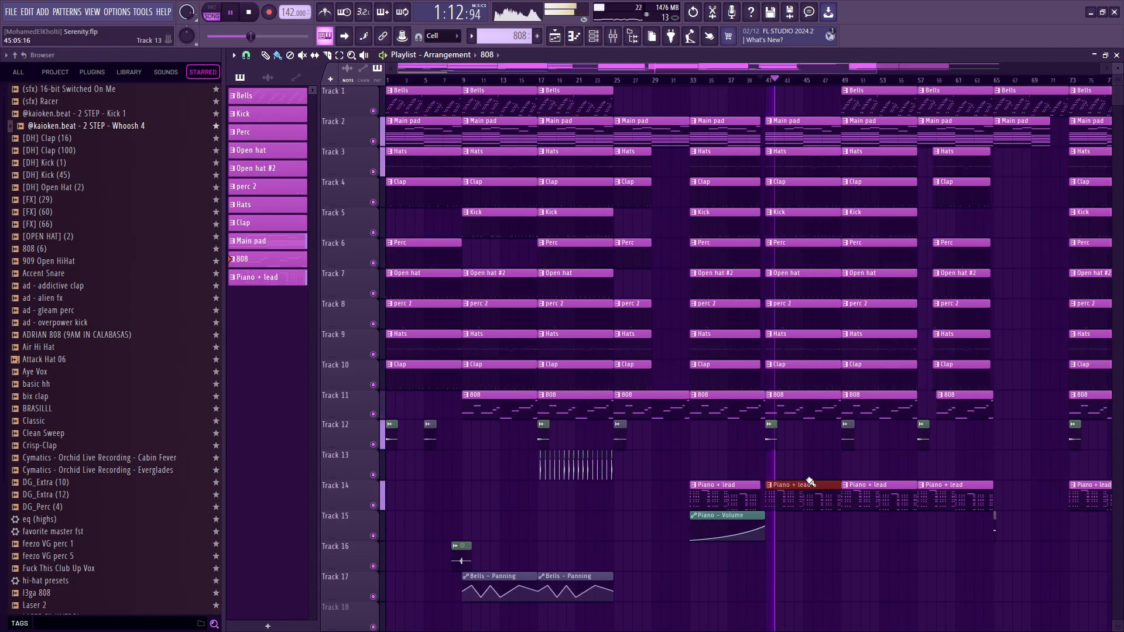
{"action": "scroll", "coordinate": [805, 477], "scroll_direction": "down", "scroll_amount": 3}
{"action": "key", "text": "space"}
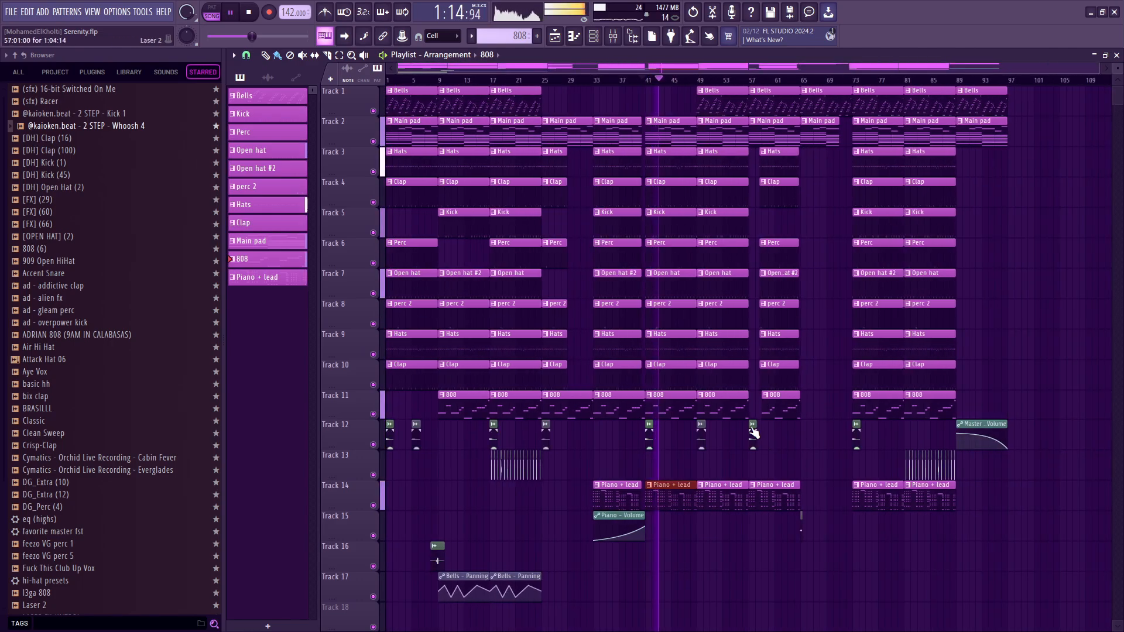
Highlight all clips from bar 41 to bar 57 and play the section from bar 49 where the Bells come in.
{"action": "scroll", "coordinate": [597, 101], "scroll_direction": "up", "scroll_amount": 3}
{"action": "left_click_drag", "start_coordinate": [590, 82], "coordinate": [754, 94]}
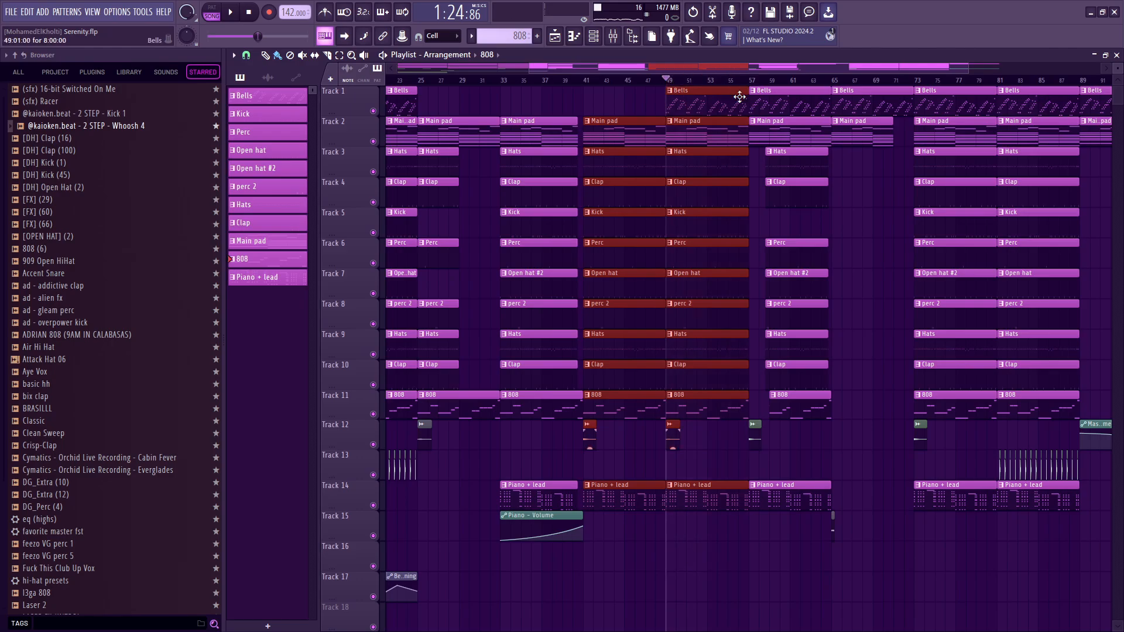
{"action": "key", "text": "space"}
{"action": "scroll", "coordinate": [898, 356], "scroll_direction": "down", "scroll_amount": 4}
{"action": "scroll", "coordinate": [826, 355], "scroll_direction": "up", "scroll_amount": 5}
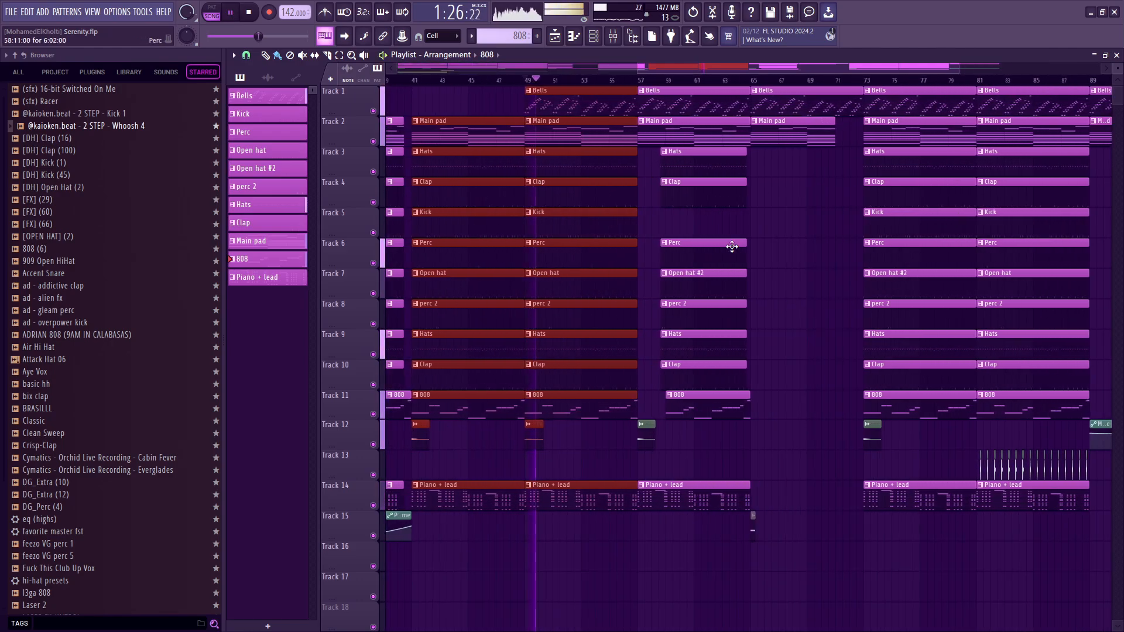
{"action": "left_click", "coordinate": [818, 248], "text": "ctrl"}
{"action": "key", "text": "space"}
Highlight the drum and 808 clips of bars 49 to 57 and play from bar 57 through the part where they drop out.
{"action": "left_click", "coordinate": [643, 81]}
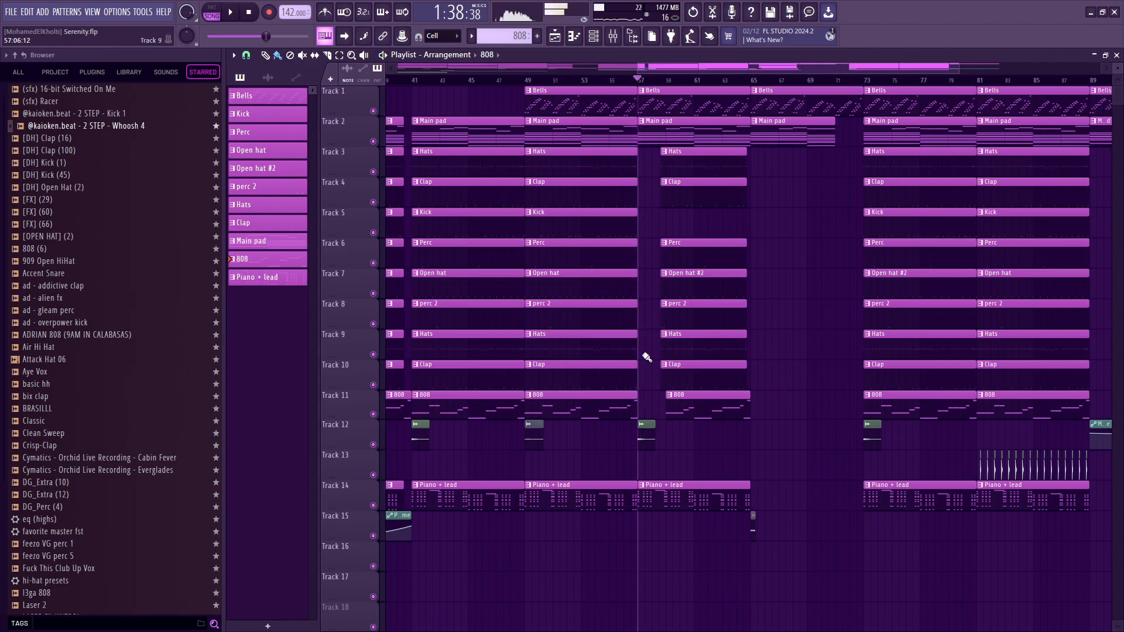
{"action": "left_click_drag", "start_coordinate": [643, 410], "coordinate": [526, 150]}
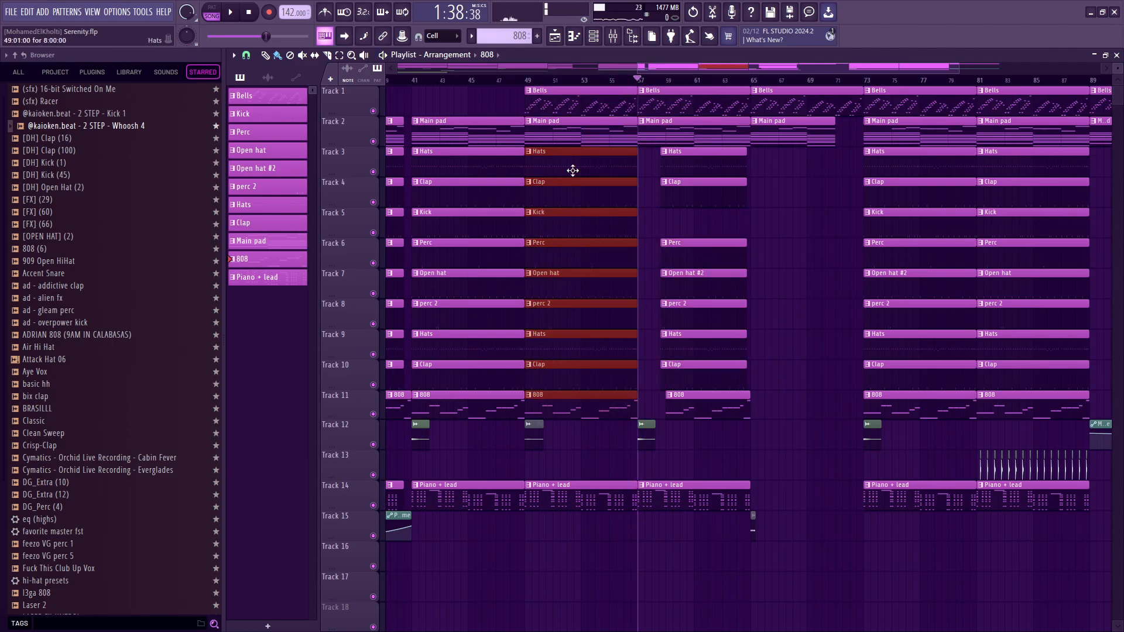
{"action": "left_click_drag", "start_coordinate": [656, 417], "coordinate": [590, 163]}
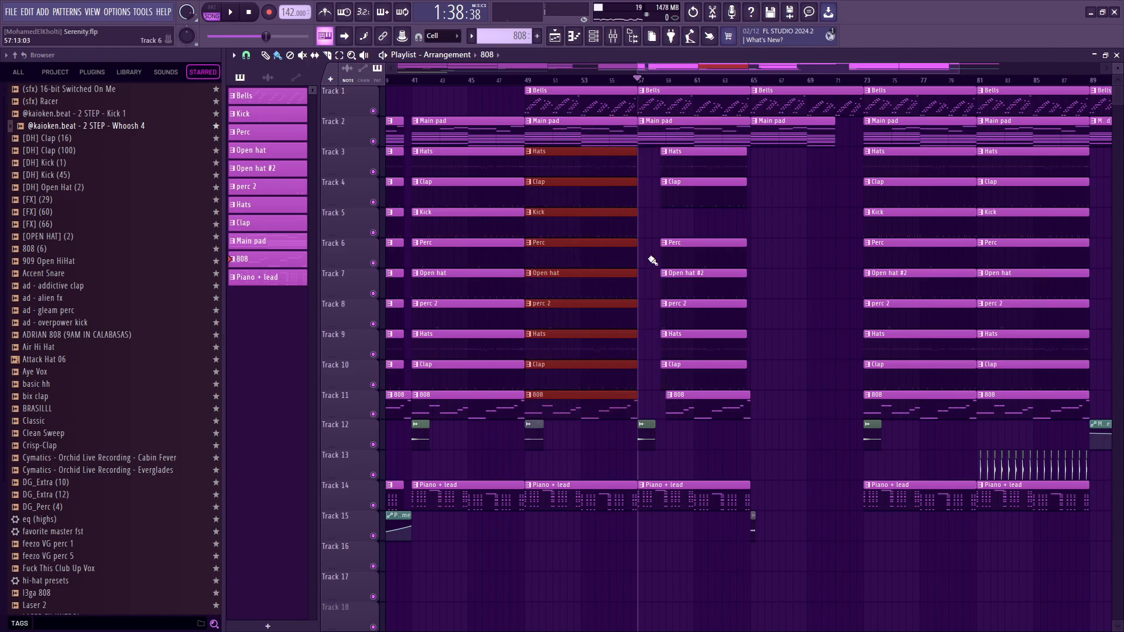
{"action": "key", "text": "space"}
{"action": "scroll", "coordinate": [661, 252], "scroll_direction": "up", "scroll_amount": 5}
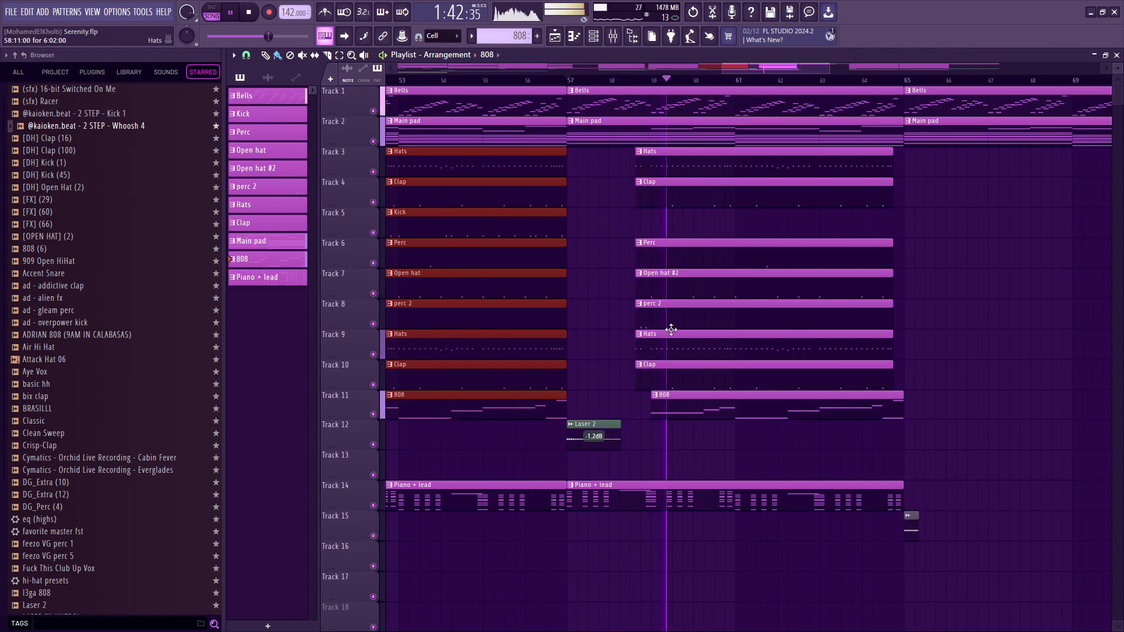
{"action": "scroll", "coordinate": [672, 329], "scroll_direction": "down", "scroll_amount": 5}
{"action": "key", "text": "space"}
Highlight the Kick clip ending at bar 57 on Track 5 and play the following section without a kick.
{"action": "left_click_drag", "start_coordinate": [731, 226], "coordinate": [599, 215]}
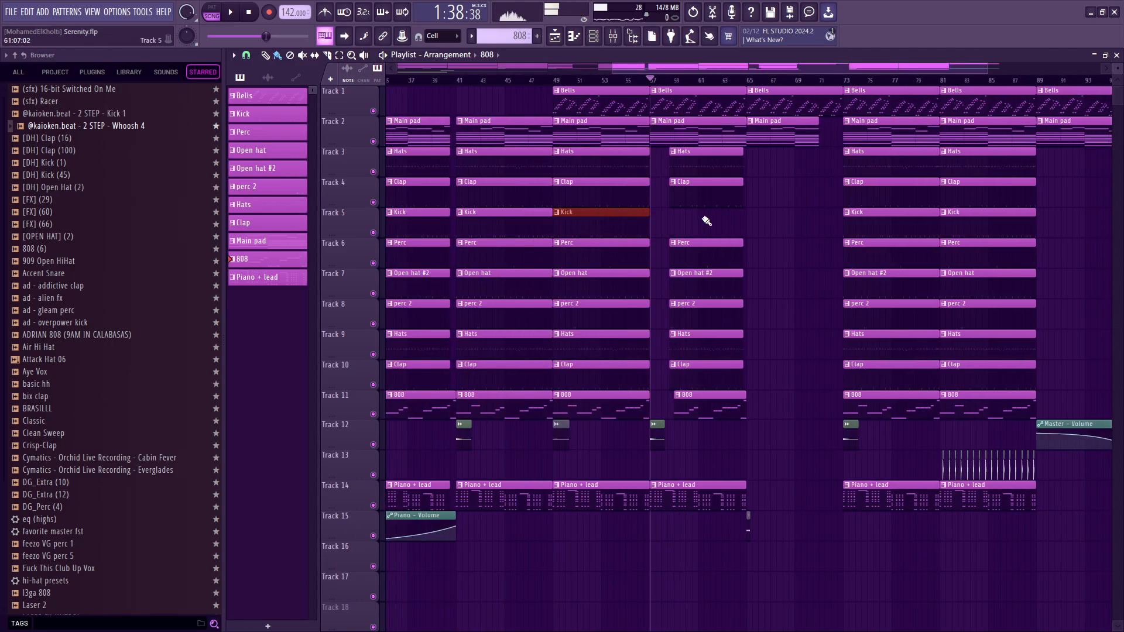
{"action": "scroll", "coordinate": [715, 273], "scroll_direction": "up", "scroll_amount": 5}
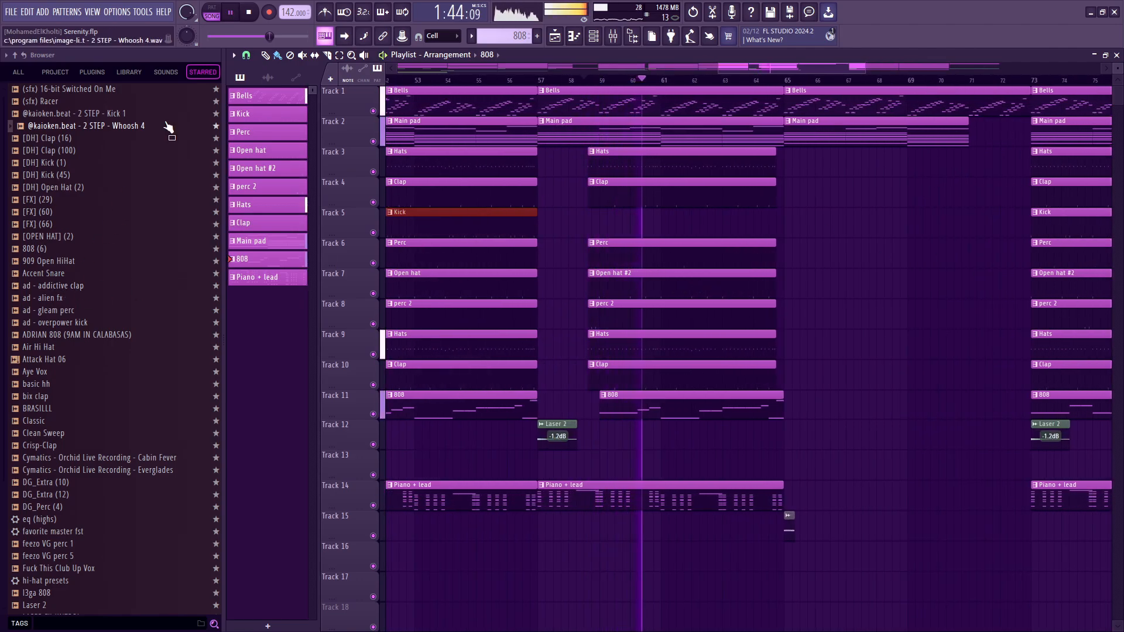
{"action": "scroll", "coordinate": [823, 394], "scroll_direction": "down", "scroll_amount": 5}
{"action": "scroll", "coordinate": [822, 395], "scroll_direction": "up", "scroll_amount": 4}
{"action": "key", "text": "space"}
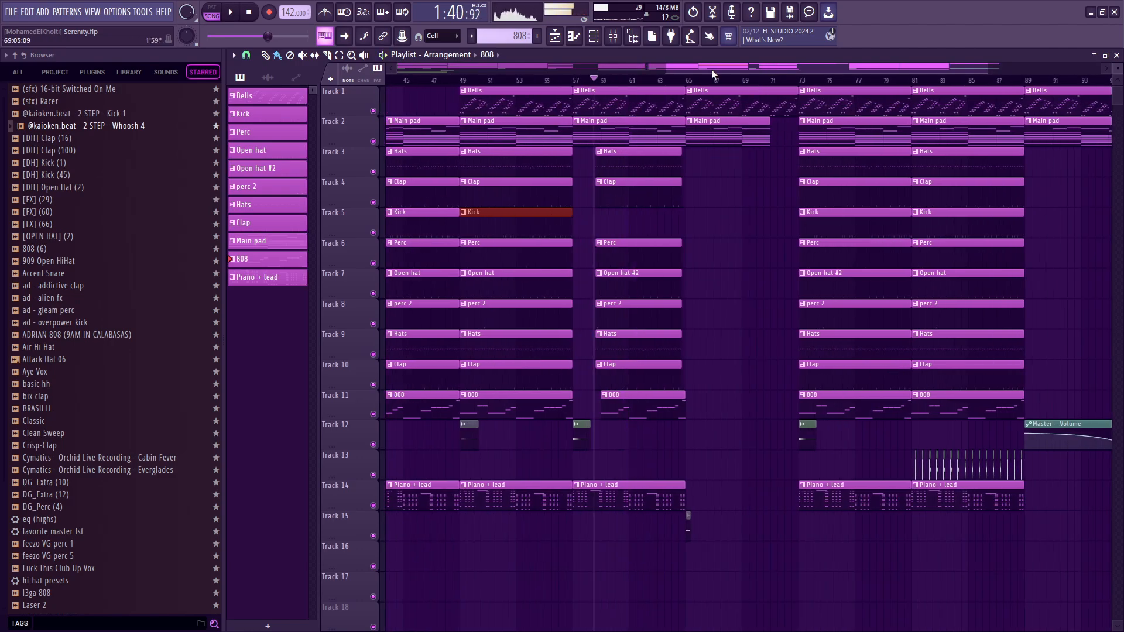
Play the start of the breakdown at bar 65 and highlight its Bells and Main pad clips.
{"action": "key", "text": "space"}
{"action": "scroll", "coordinate": [706, 515], "scroll_direction": "up", "scroll_amount": 6}
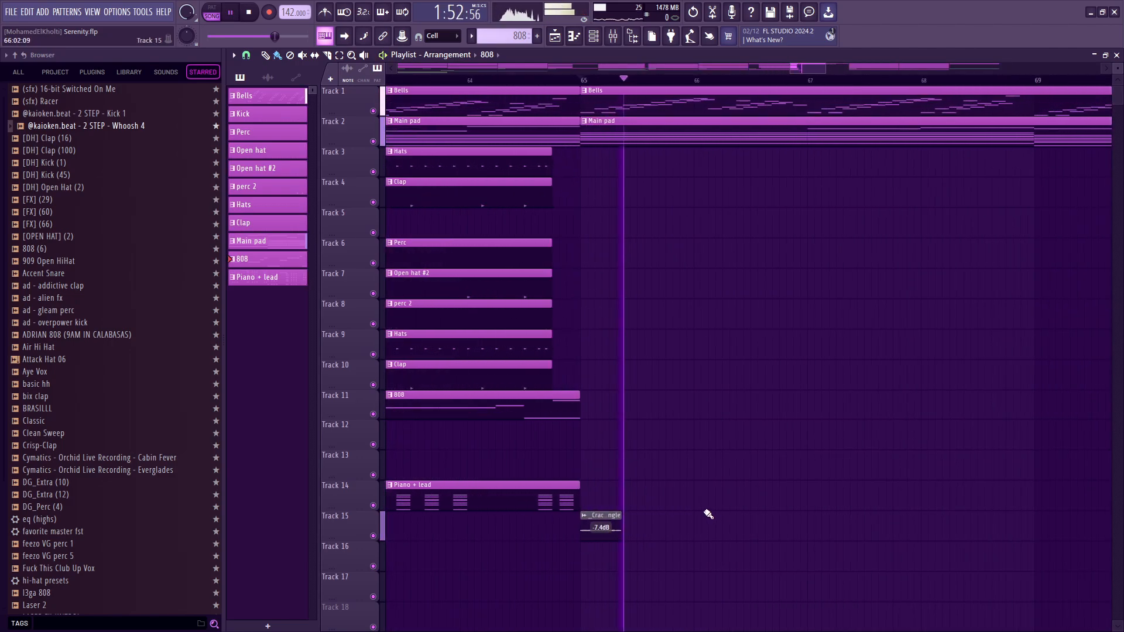
{"action": "scroll", "coordinate": [702, 240], "scroll_direction": "down", "scroll_amount": 8}
{"action": "left_click_drag", "start_coordinate": [844, 223], "coordinate": [826, 108]}
{"action": "scroll", "coordinate": [860, 187], "scroll_direction": "up", "scroll_amount": 5}
{"action": "key", "text": "space"}
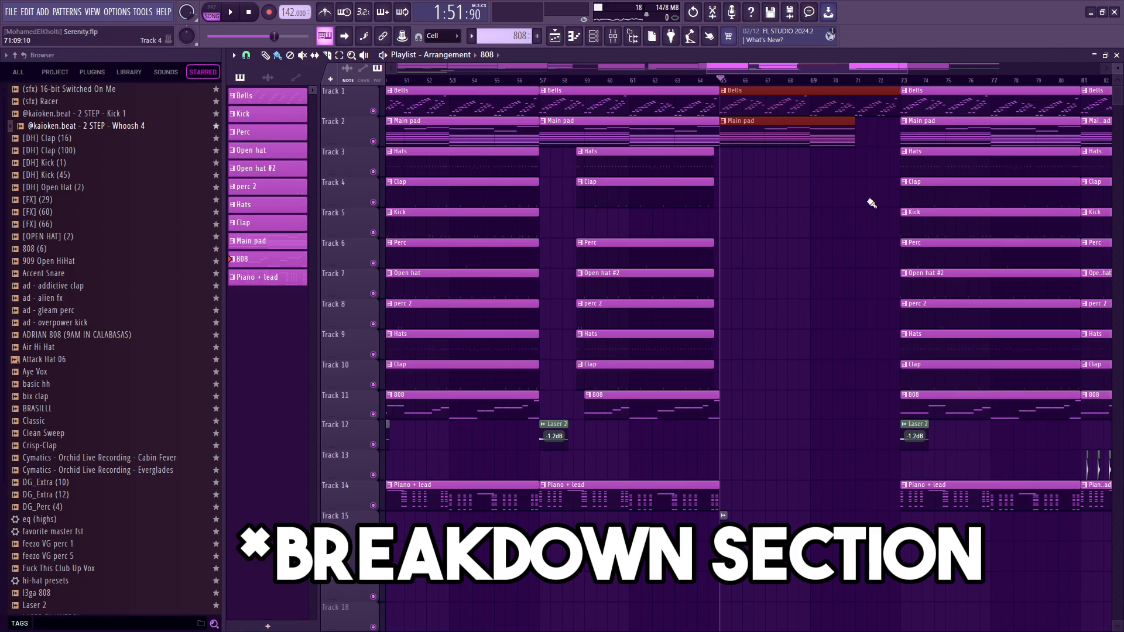
Highlight the Main pad clip at bar 65 and play the breakdown through the pad's gap into bar 73.
{"action": "left_click_drag", "start_coordinate": [805, 106], "coordinate": [802, 135]}
{"action": "key", "text": "space"}
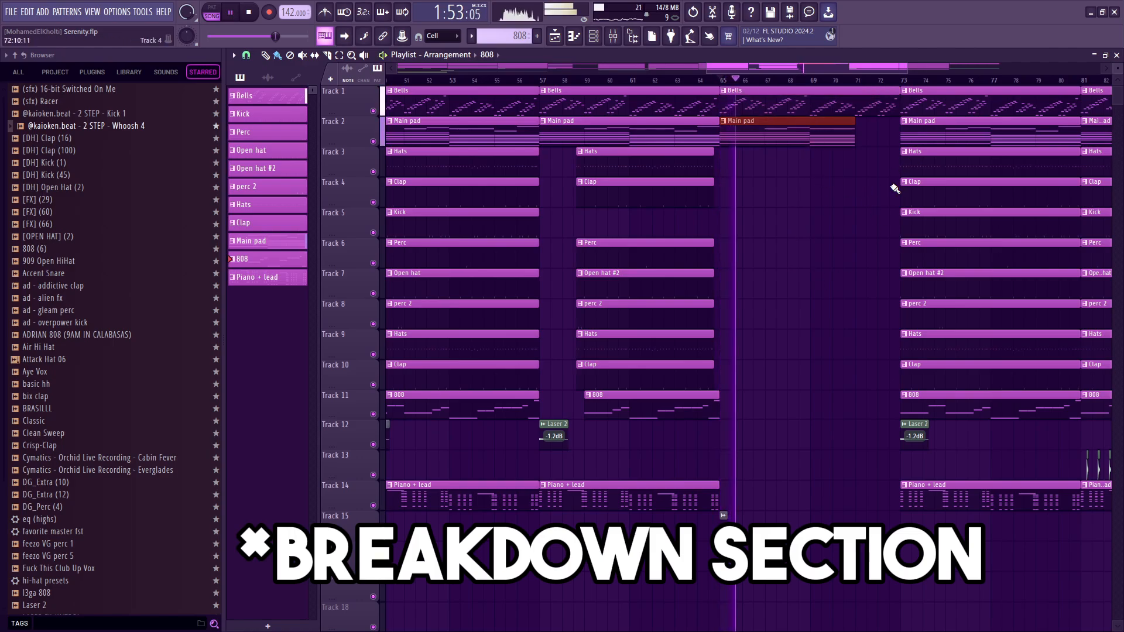
{"action": "scroll", "coordinate": [895, 189], "scroll_direction": "down", "scroll_amount": 6}
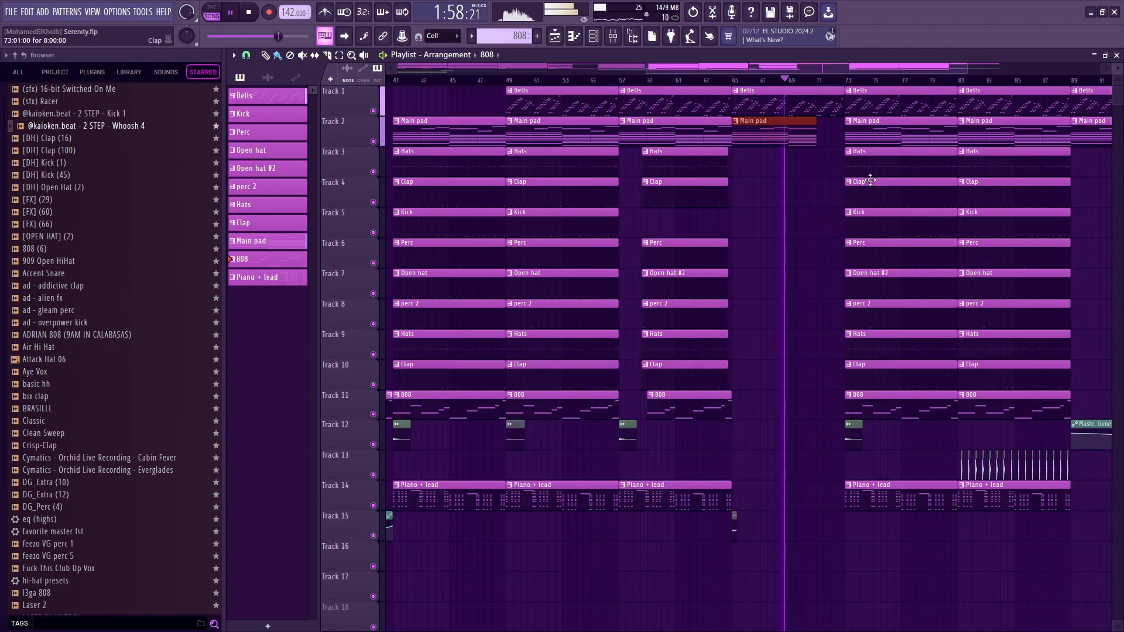
{"action": "scroll", "coordinate": [895, 182], "scroll_direction": "up", "scroll_amount": 3}
{"action": "scroll", "coordinate": [820, 140], "scroll_direction": "up", "scroll_amount": 7}
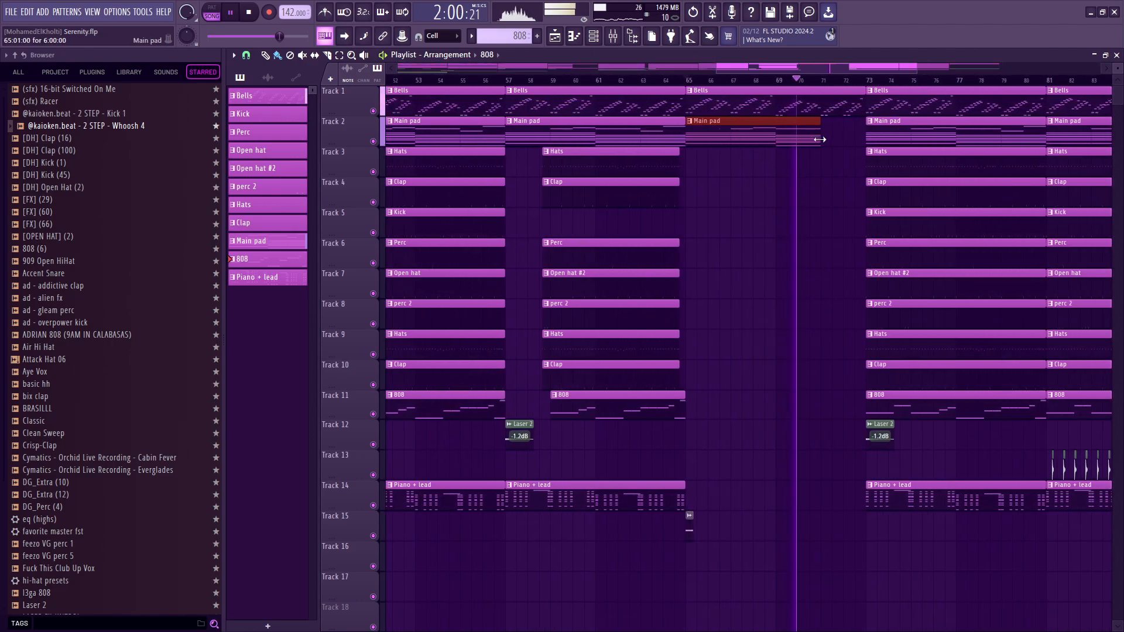
{"action": "left_click_drag", "start_coordinate": [875, 196], "coordinate": [750, 141]}
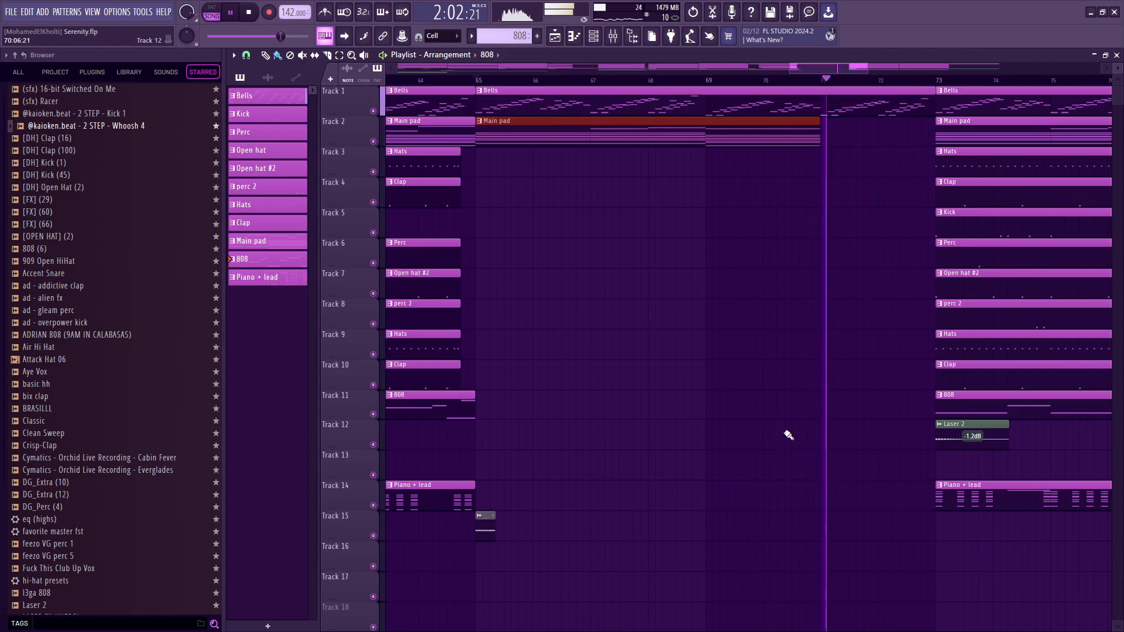
{"action": "scroll", "coordinate": [911, 346], "scroll_direction": "down", "scroll_amount": 4}
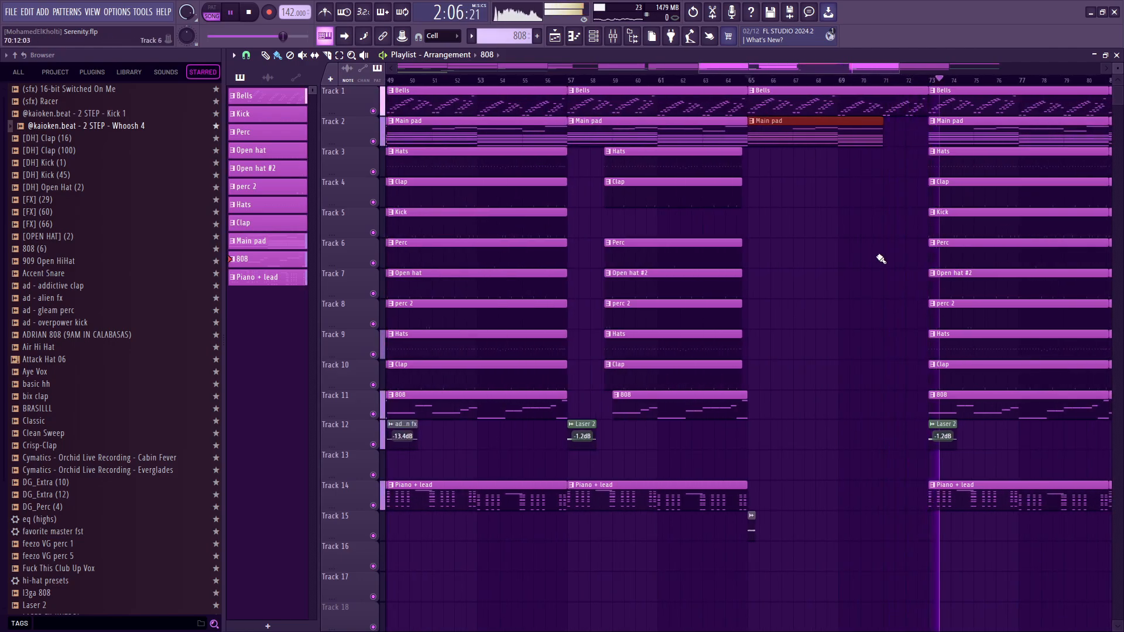
{"action": "scroll", "coordinate": [847, 328], "scroll_direction": "down", "scroll_amount": 4}
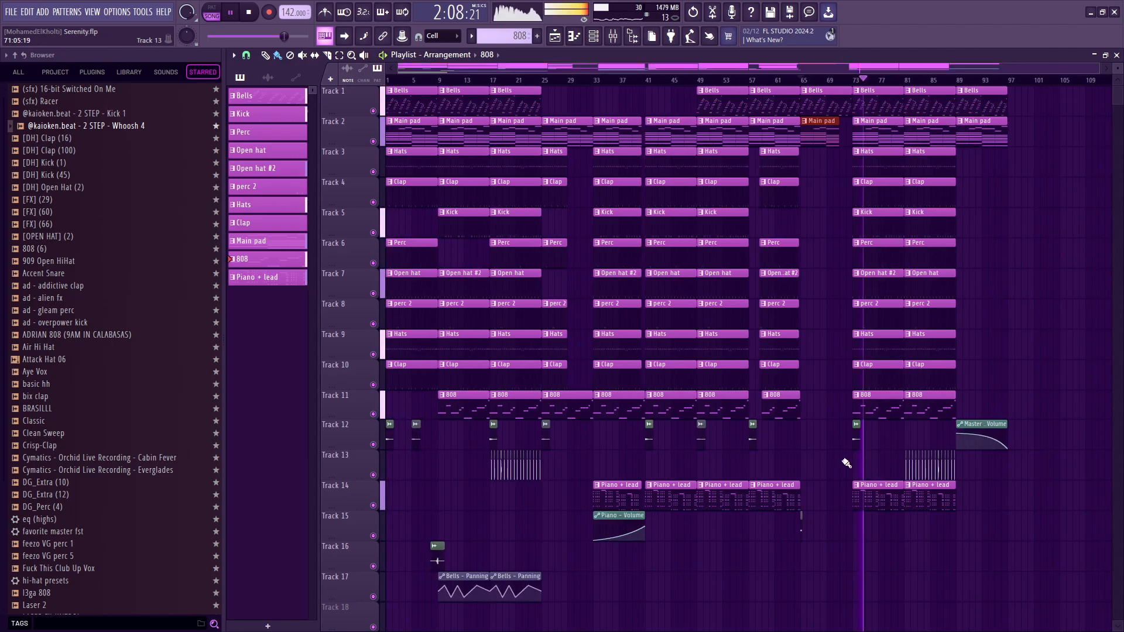
Highlight the Track 13 sample clips from bar 81 to bar 89 and play that section from bar 81.
{"action": "scroll", "coordinate": [1016, 453], "scroll_direction": "up", "scroll_amount": 4}
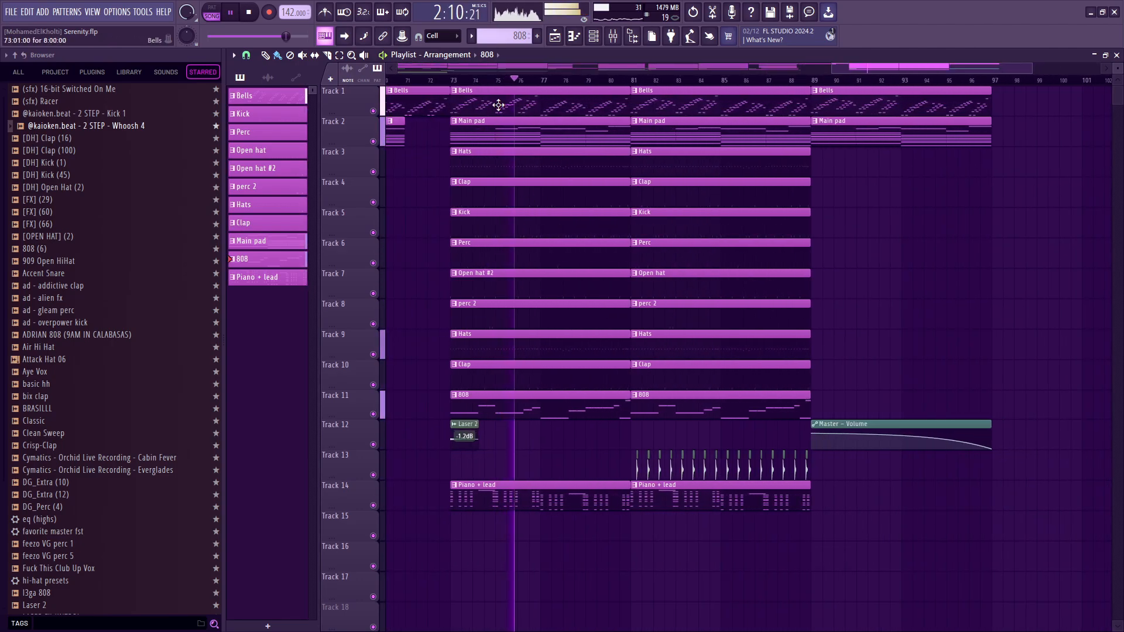
{"action": "left_click_drag", "start_coordinate": [624, 448], "coordinate": [816, 477]}
{"action": "key", "text": "space"}
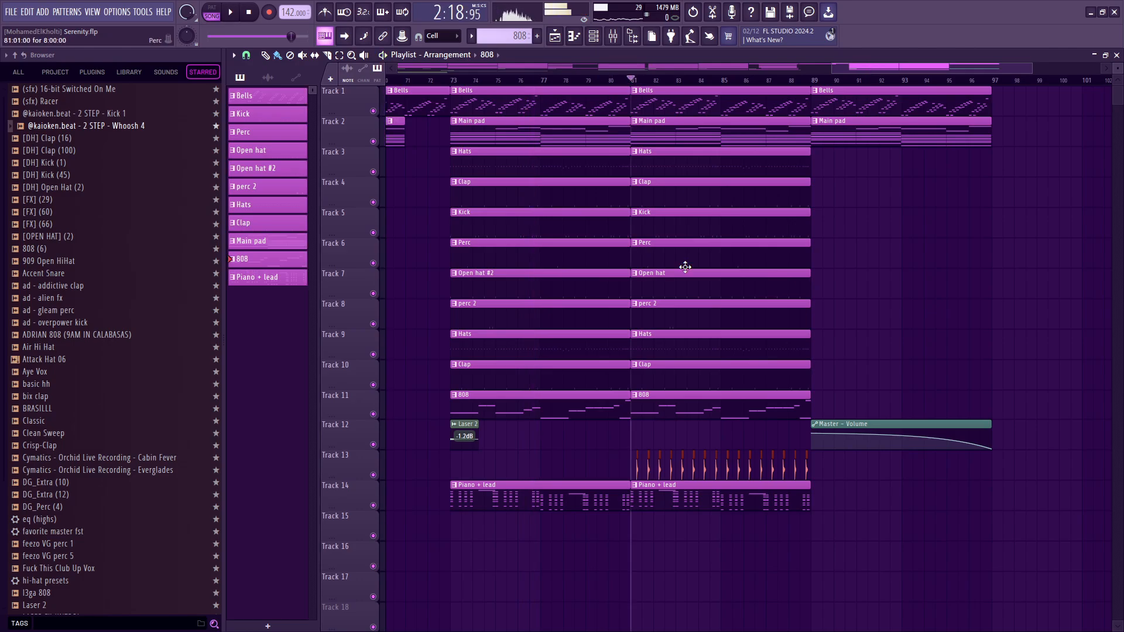
{"action": "key", "text": "space"}
{"action": "left_click_drag", "start_coordinate": [615, 460], "coordinate": [616, 375]}
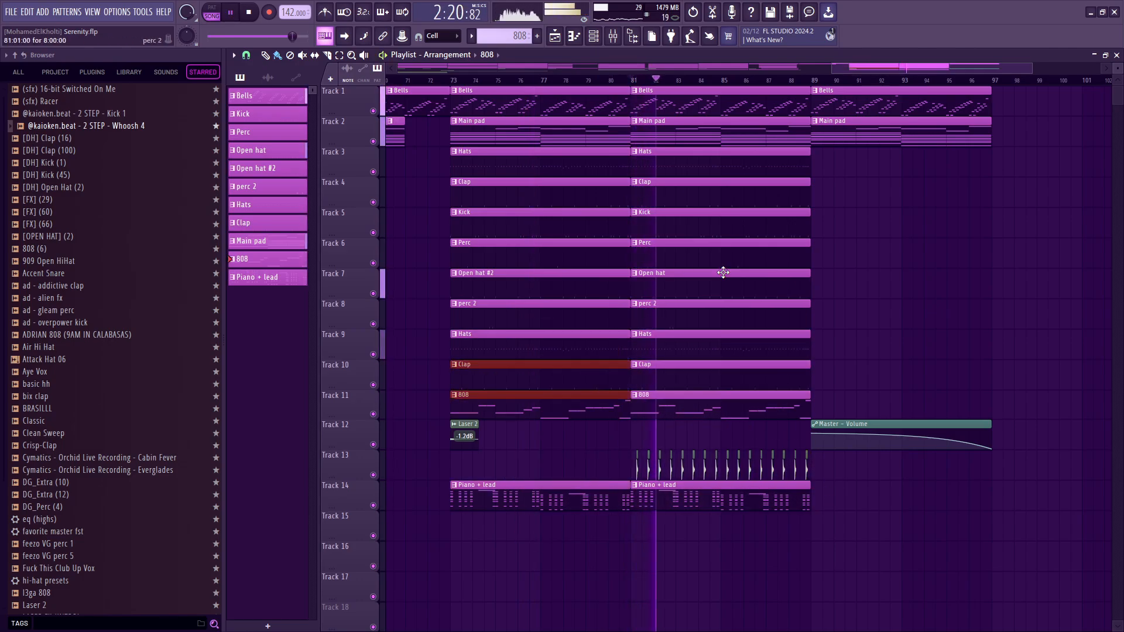
{"action": "key", "text": "space"}
Play the outro from bar 89, select its Master – Volume automation clip, and check the Master track's fader in the mixer.
{"action": "left_click", "coordinate": [814, 80]}
{"action": "key", "text": "space"}
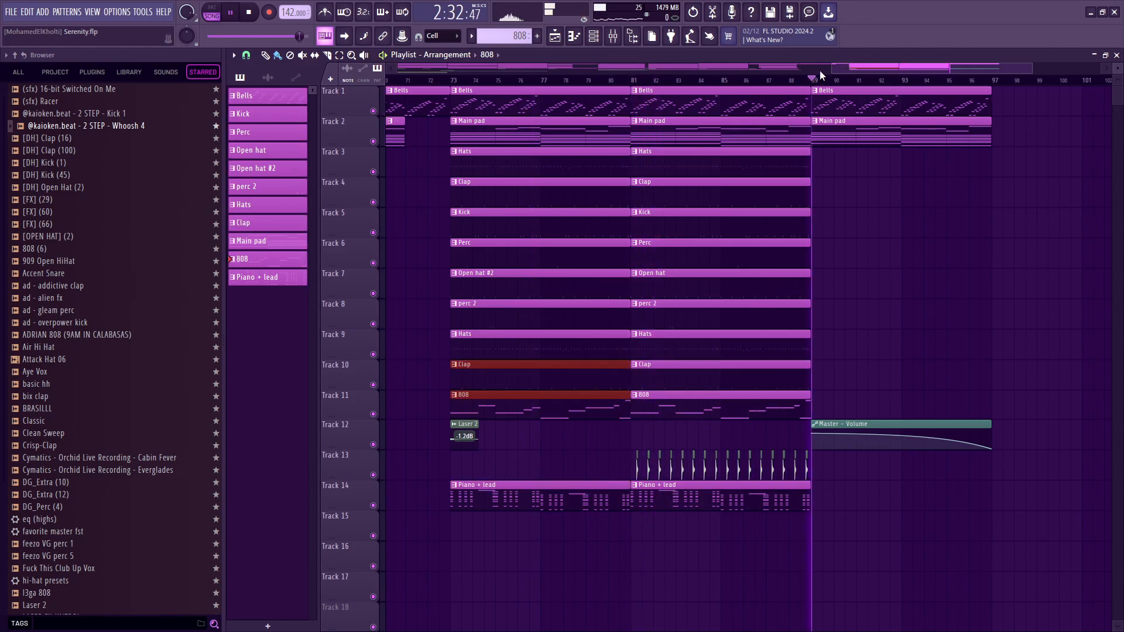
{"action": "left_click", "coordinate": [932, 426]}
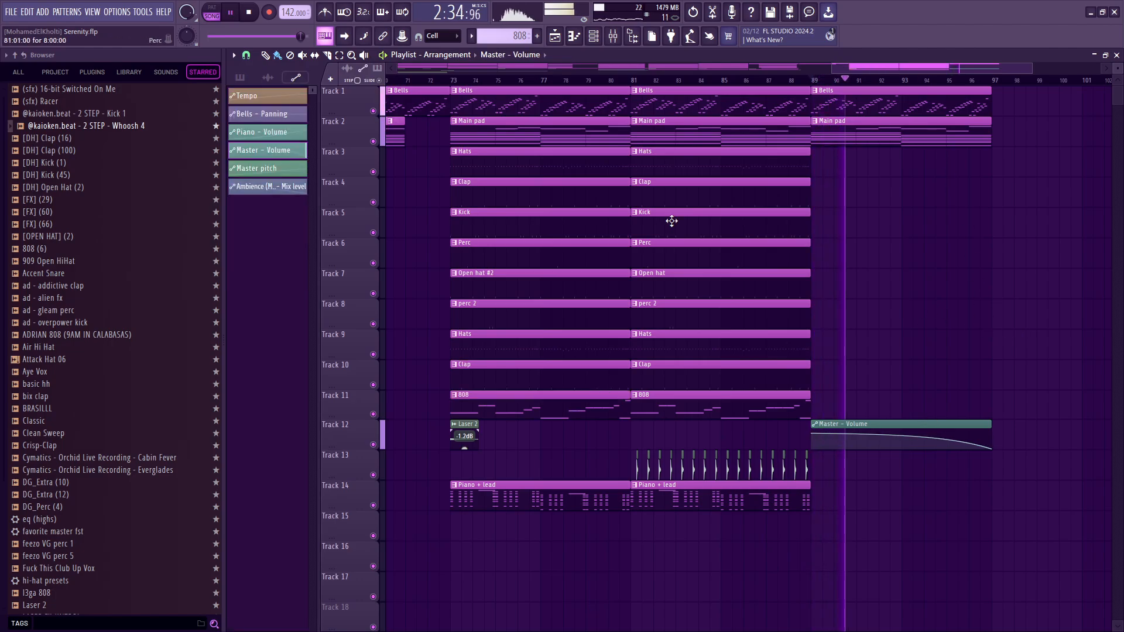
{"action": "left_click", "coordinate": [613, 36]}
{"action": "right_click", "coordinate": [324, 345]}
{"action": "left_click", "coordinate": [308, 205]}
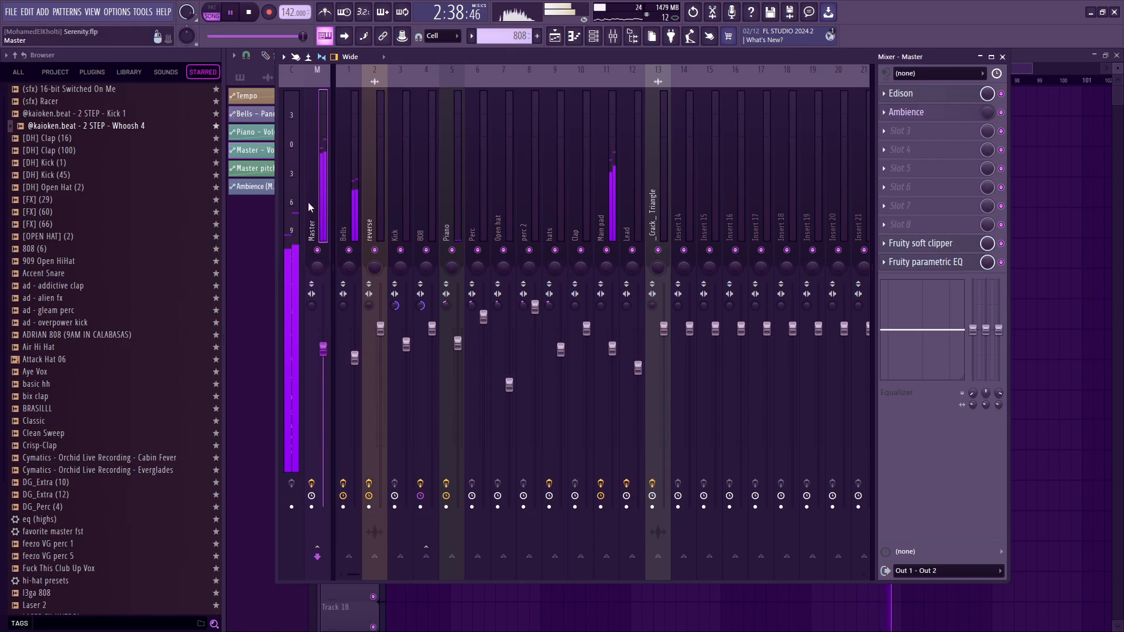
{"action": "key", "text": "F9"}
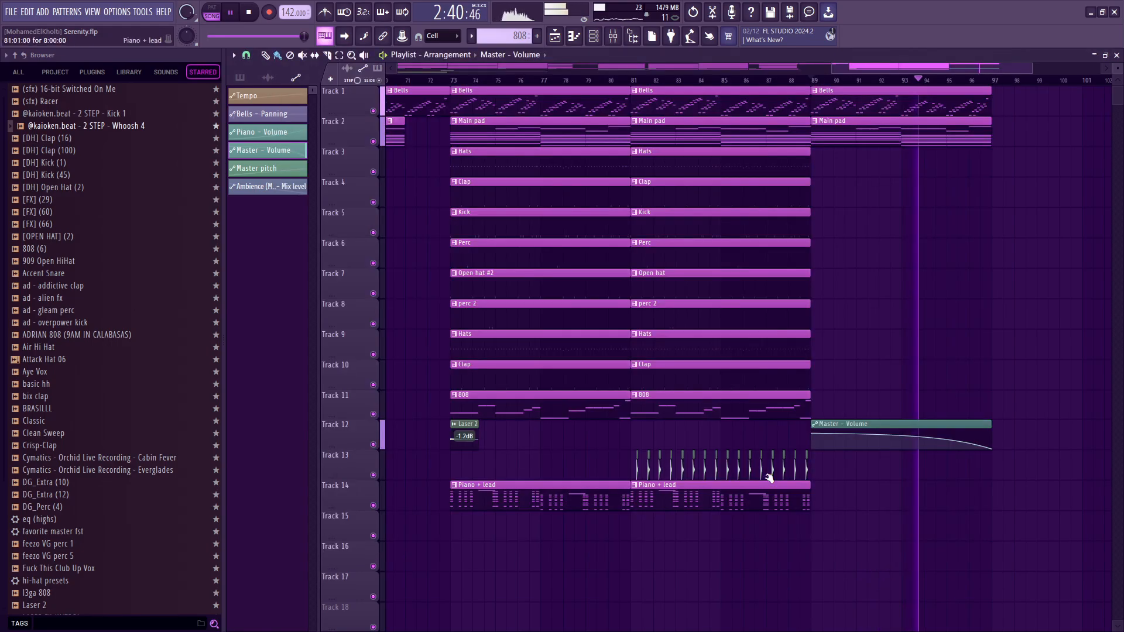
{"action": "scroll", "coordinate": [1017, 364], "scroll_direction": "down", "scroll_amount": 5}
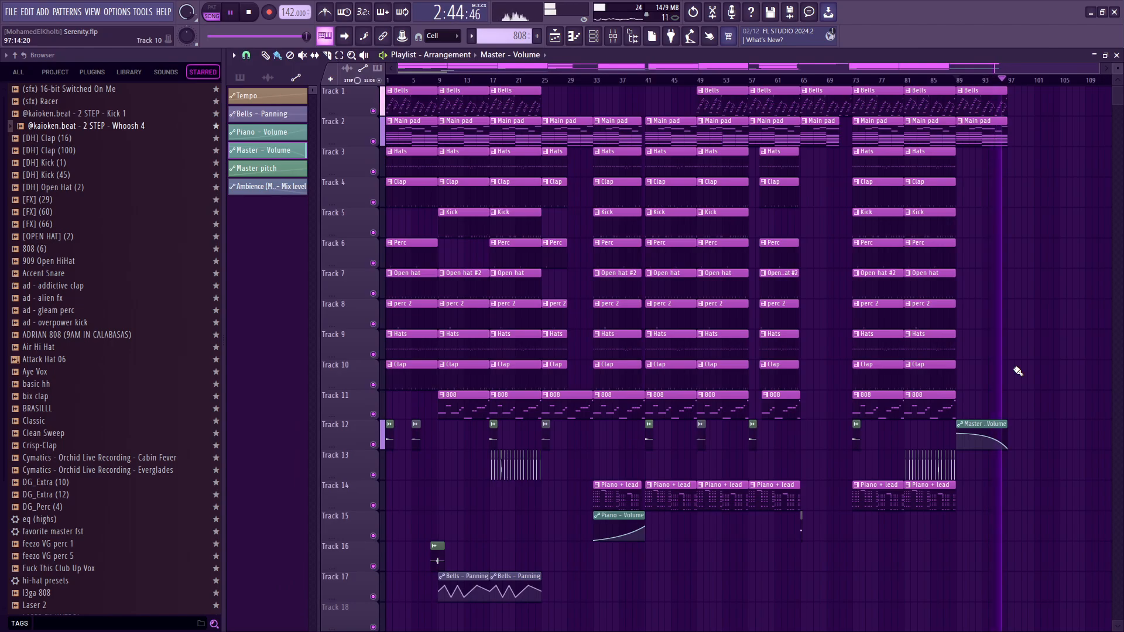
{"action": "key", "text": "space"}
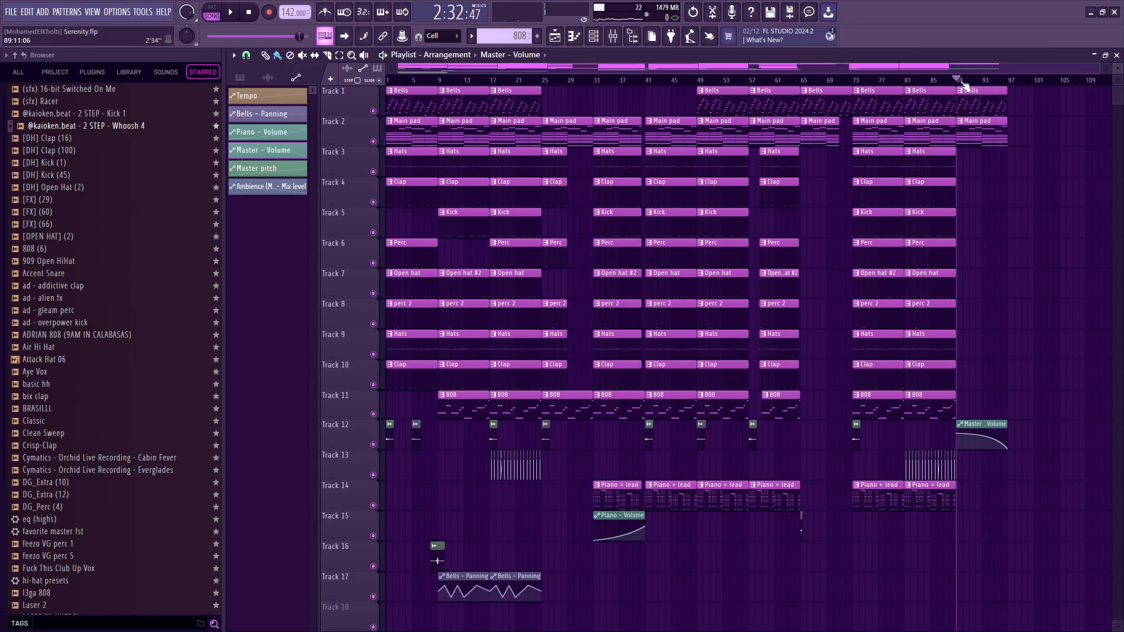